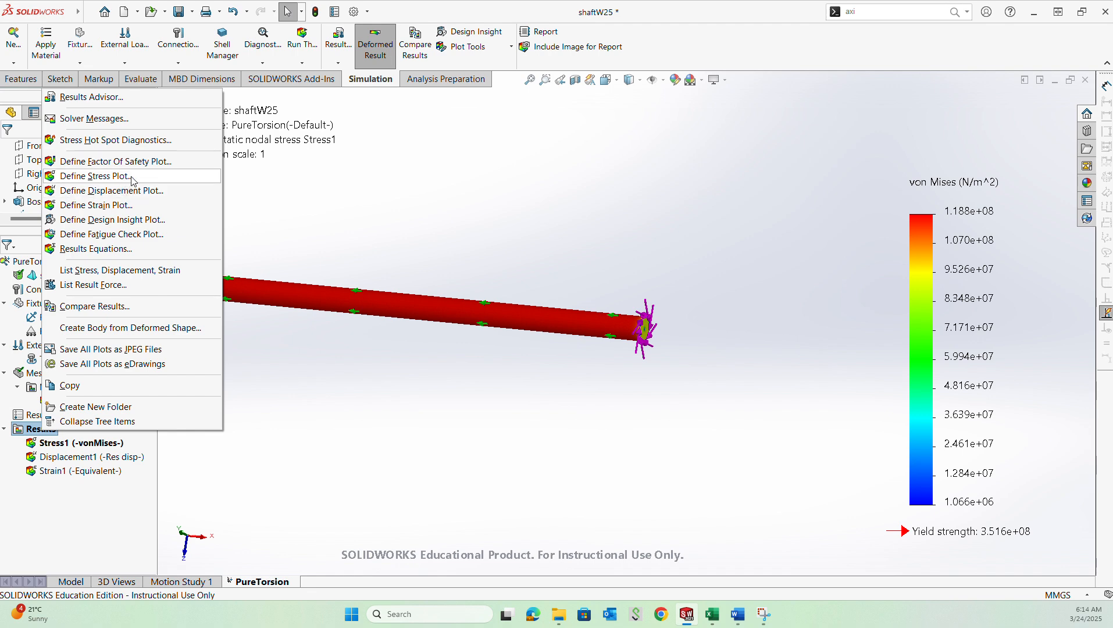
Step: Define a stress plot of SX: X Normal Stress in N/mm^2 (MPa) with the deformed shape at true scale
{"action": "left_click", "coordinate": [133, 176]}
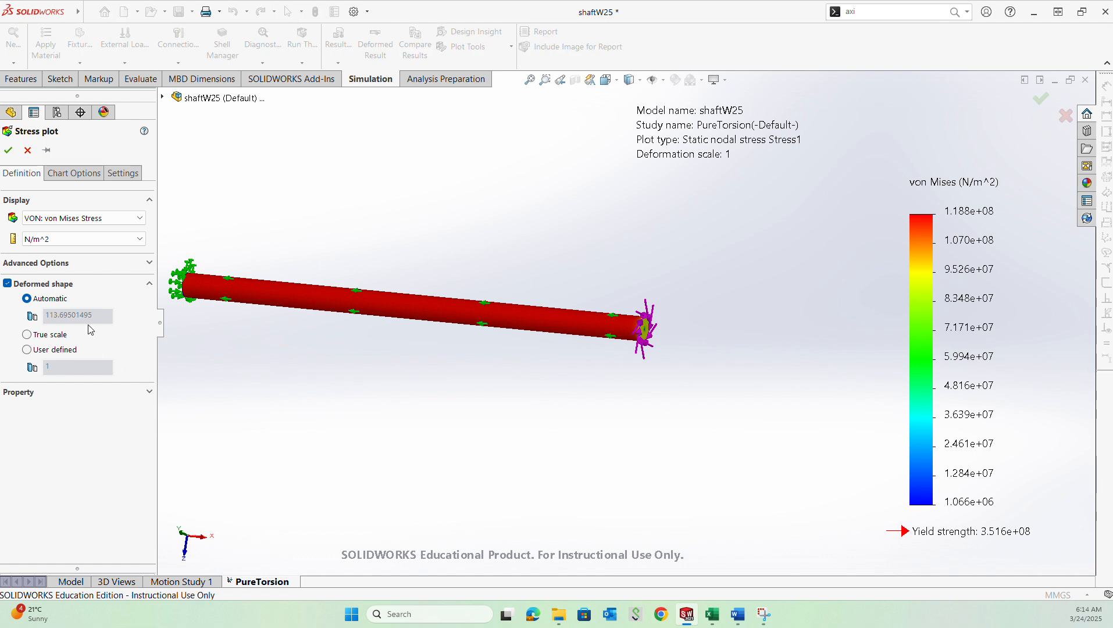
{"action": "left_click", "coordinate": [92, 218]}
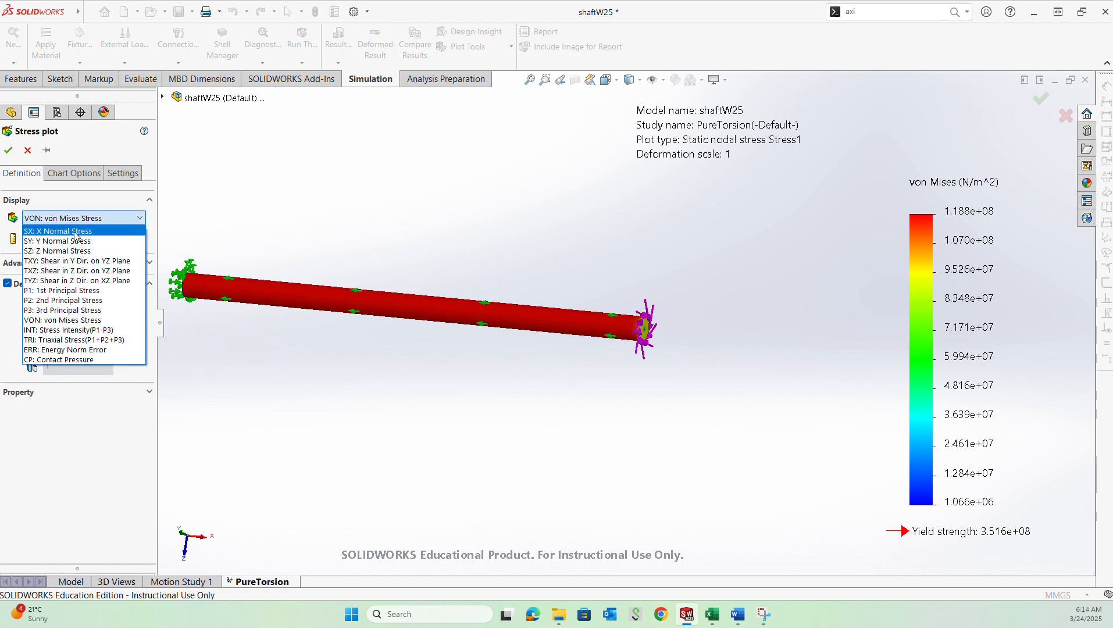
{"action": "left_click", "coordinate": [75, 232]}
{"action": "left_click", "coordinate": [116, 240]}
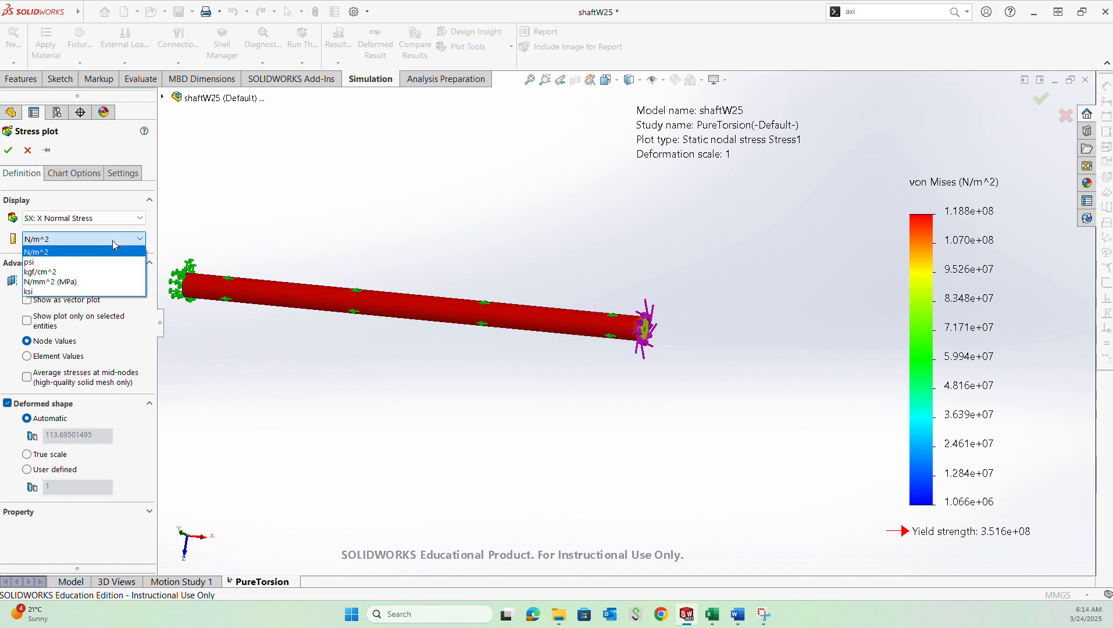
{"action": "left_click", "coordinate": [64, 283]}
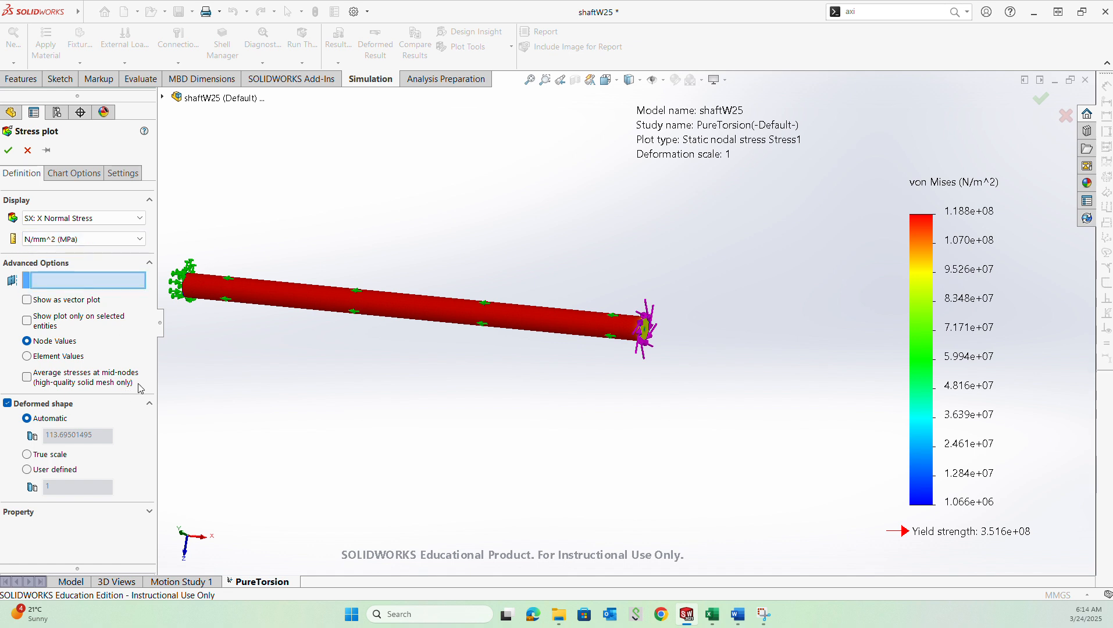
{"action": "left_click", "coordinate": [27, 454]}
{"action": "left_click", "coordinate": [9, 153]}
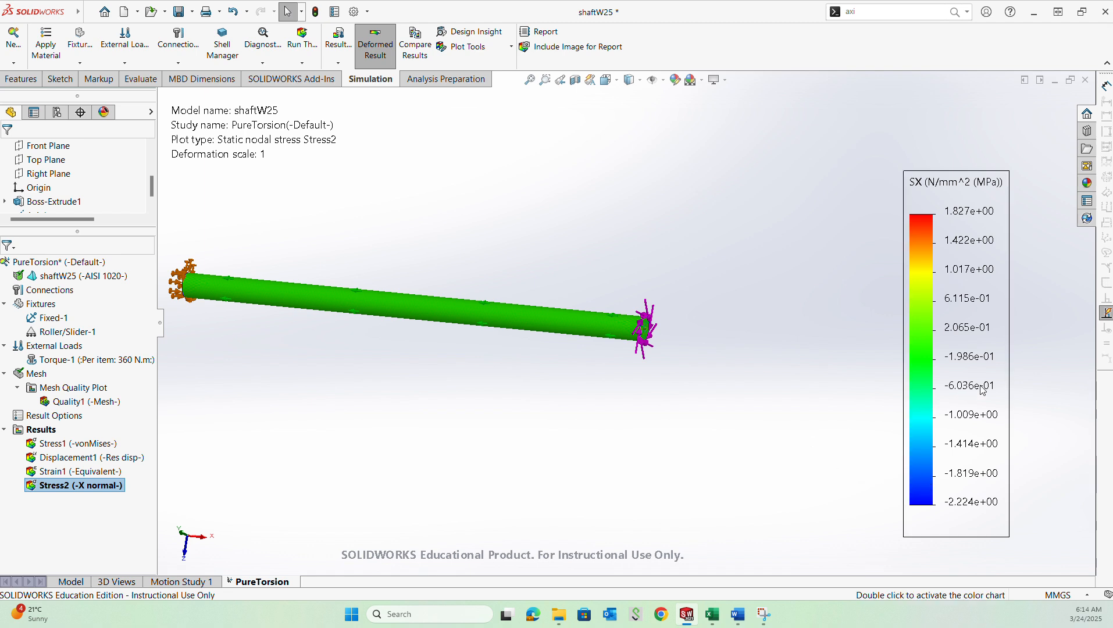
Step: Change the legend number format of the X normal stress plot to floating
{"action": "right_click", "coordinate": [64, 488]}
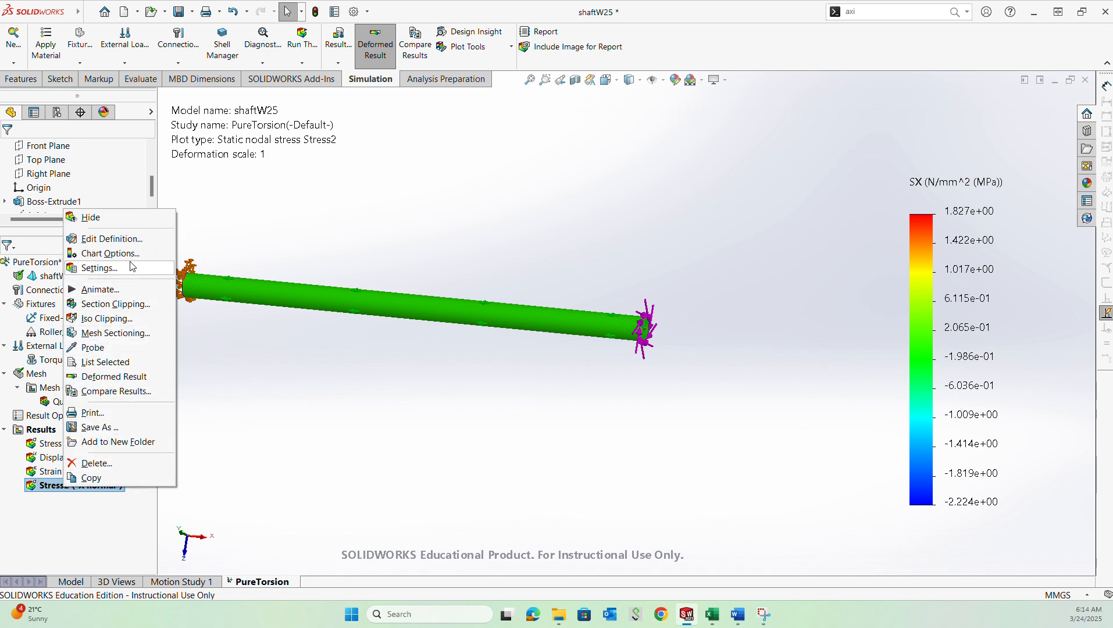
{"action": "left_click", "coordinate": [111, 239]}
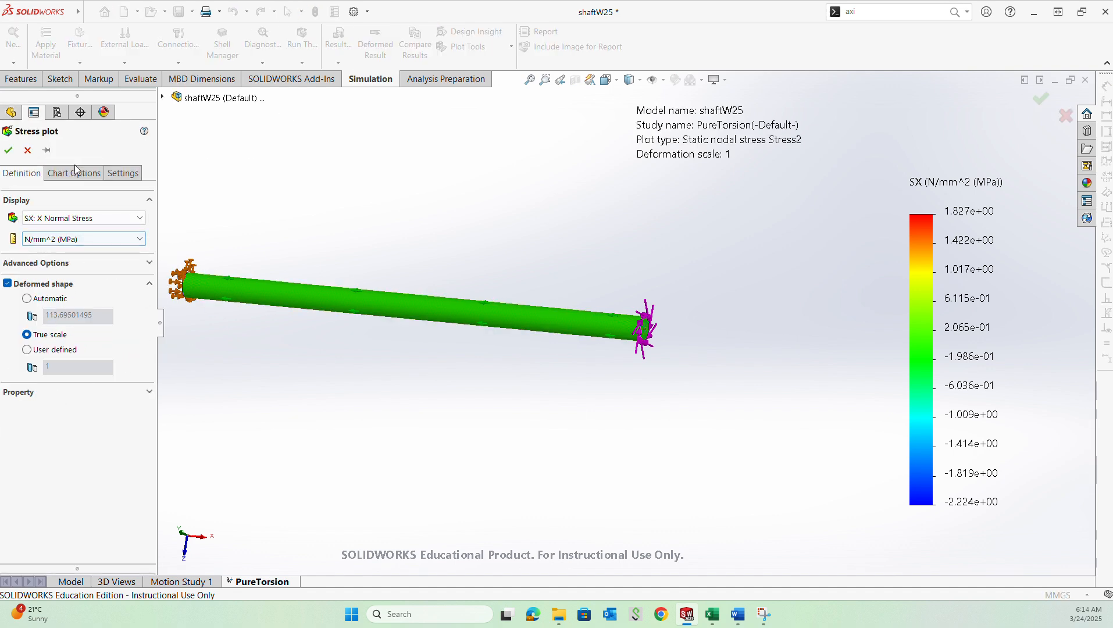
{"action": "left_click", "coordinate": [74, 171]}
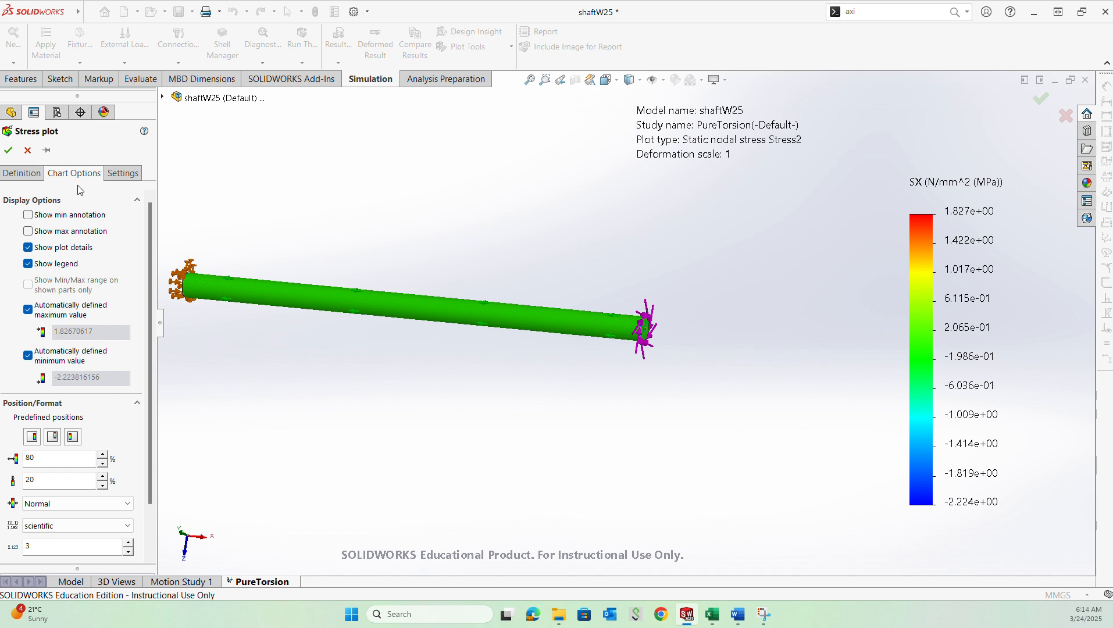
{"action": "left_click", "coordinate": [76, 525]}
{"action": "left_click", "coordinate": [61, 549]}
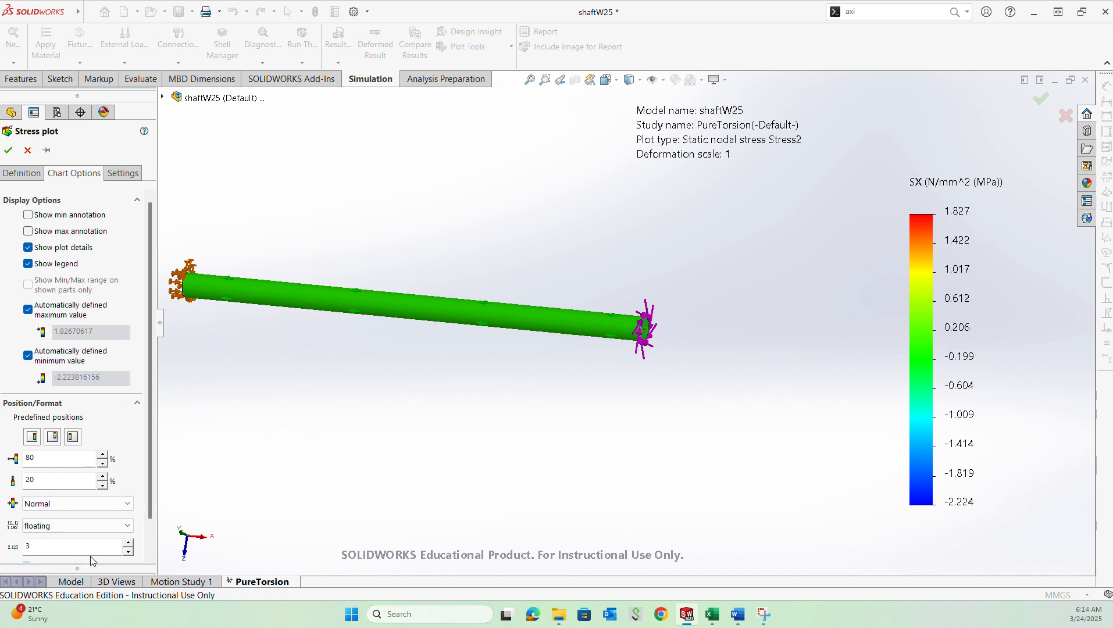
{"action": "left_click", "coordinate": [8, 150]}
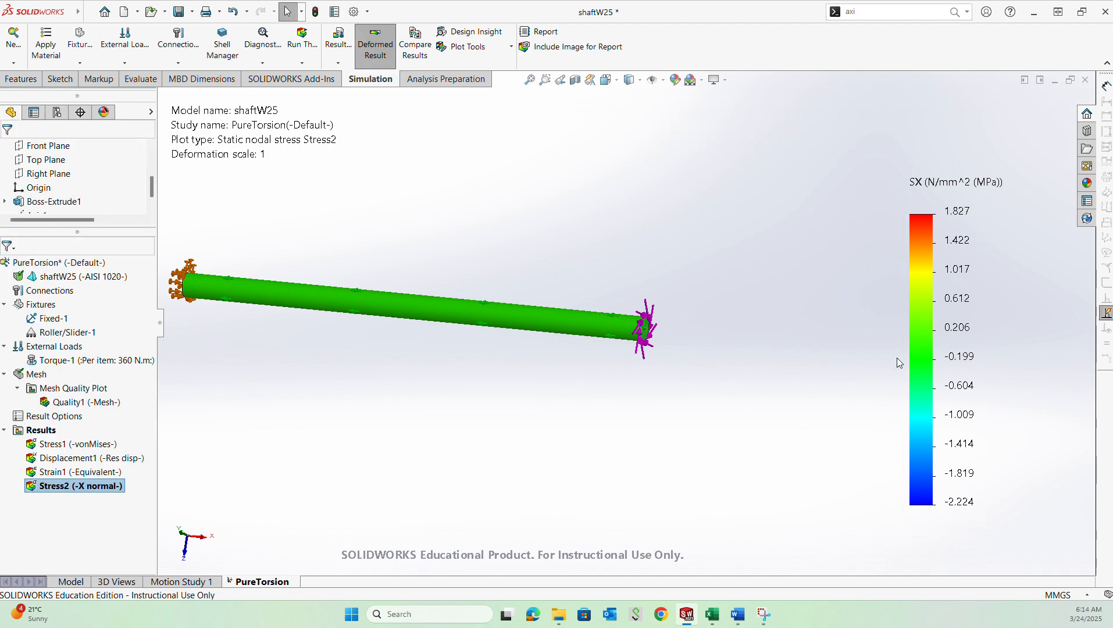
Step: Probe the X normal stress at a location on the shaft's outer surface near the loaded end
{"action": "left_click", "coordinate": [465, 46]}
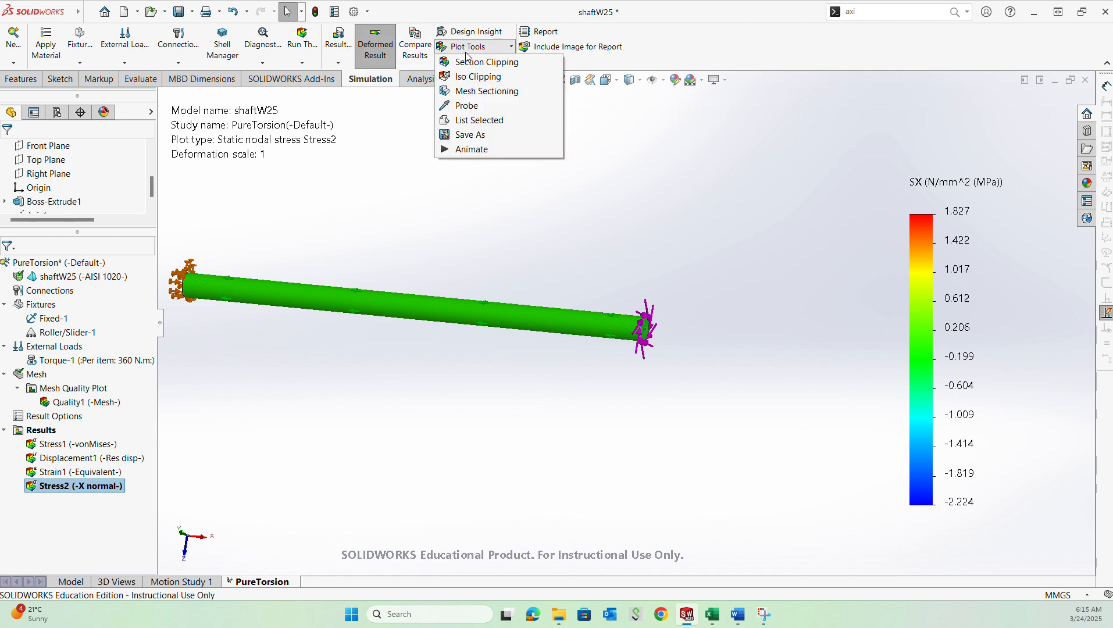
{"action": "left_click", "coordinate": [474, 108]}
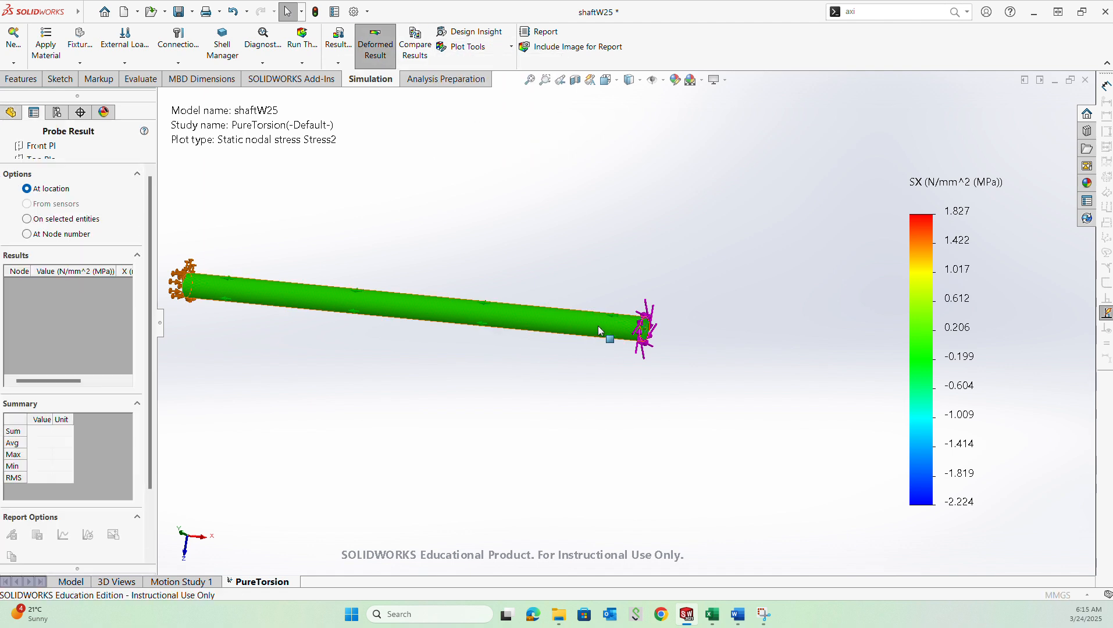
{"action": "left_click", "coordinate": [572, 322]}
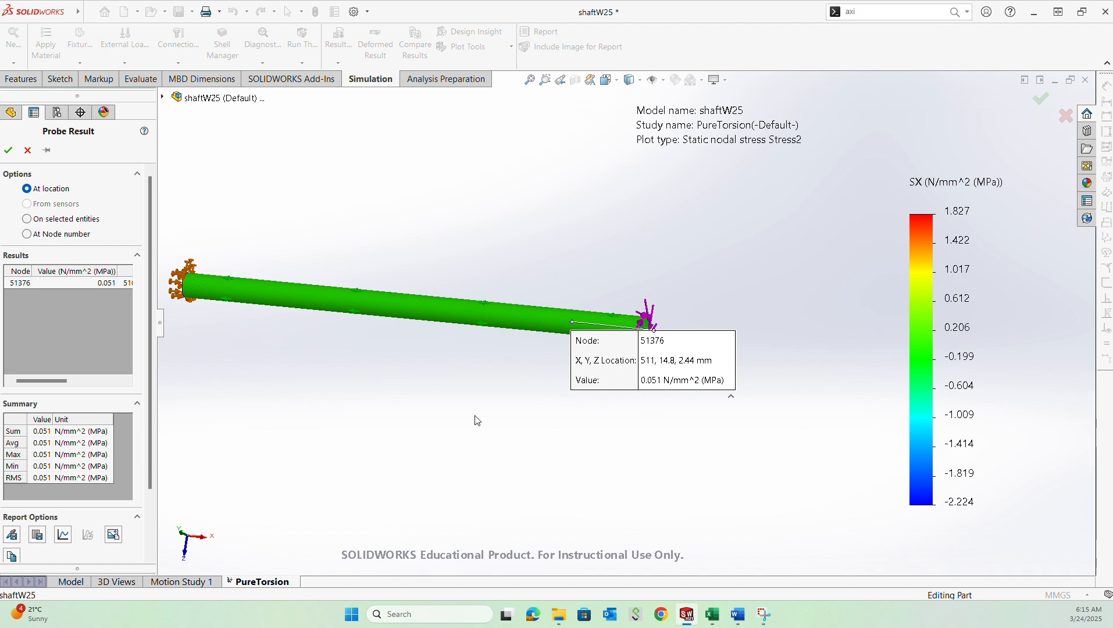
{"action": "left_click", "coordinate": [8, 150]}
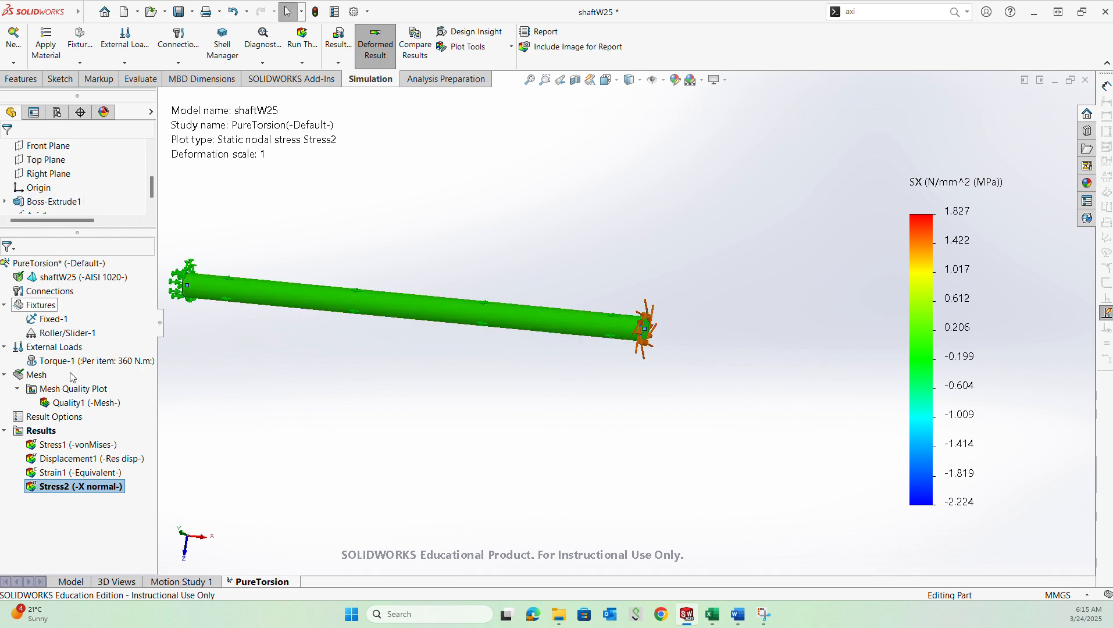
Step: Define a new stress plot of TXY: Shear in Y Dir. on YZ Plane in N/mm^2 (MPa) with true-scale deformation
{"action": "right_click", "coordinate": [52, 440]}
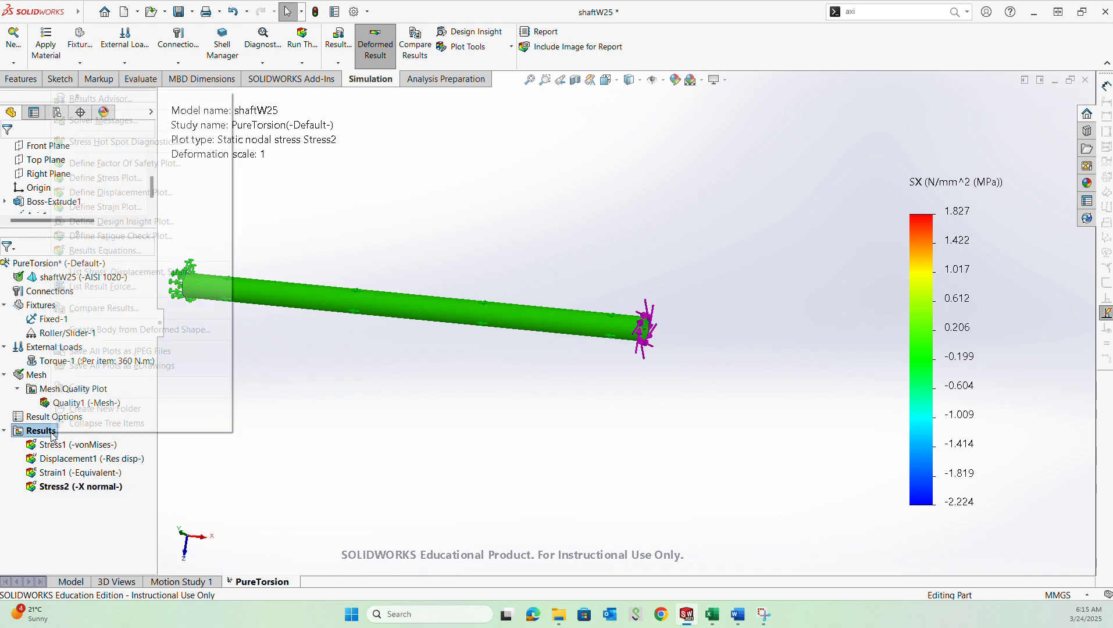
{"action": "left_click", "coordinate": [128, 182]}
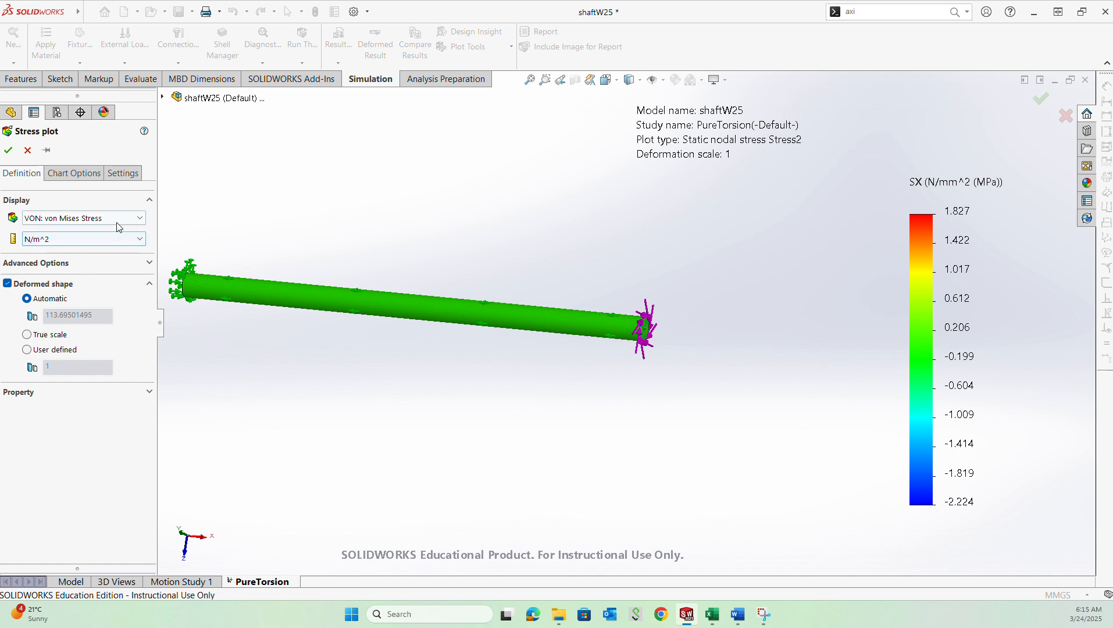
{"action": "left_click", "coordinate": [93, 218]}
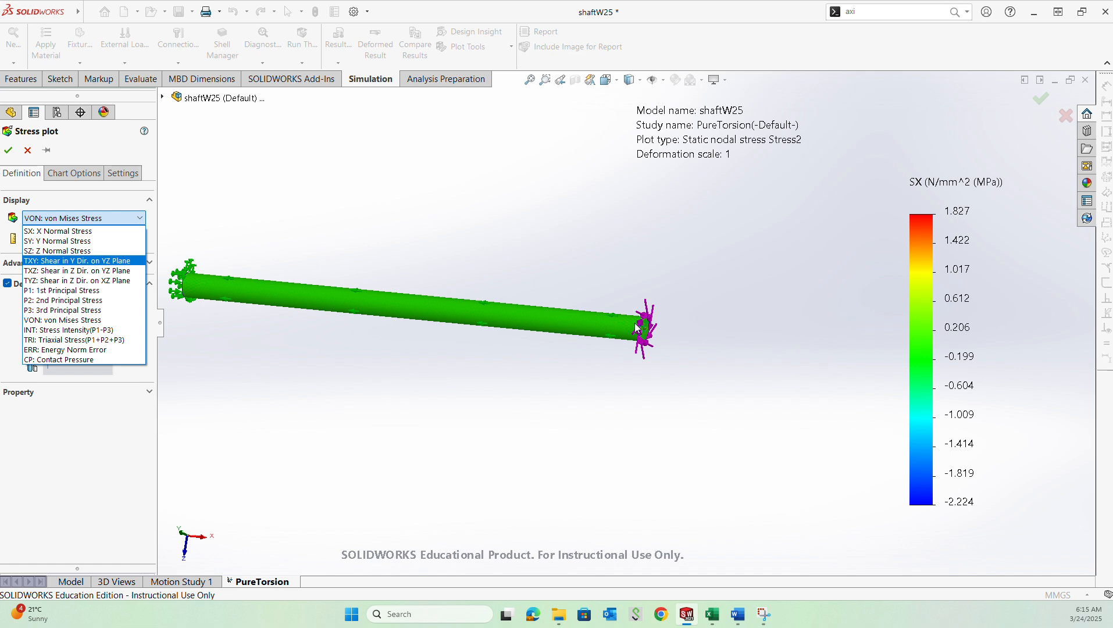
{"action": "scroll", "coordinate": [646, 314], "scroll_direction": "down", "scroll_amount": 5}
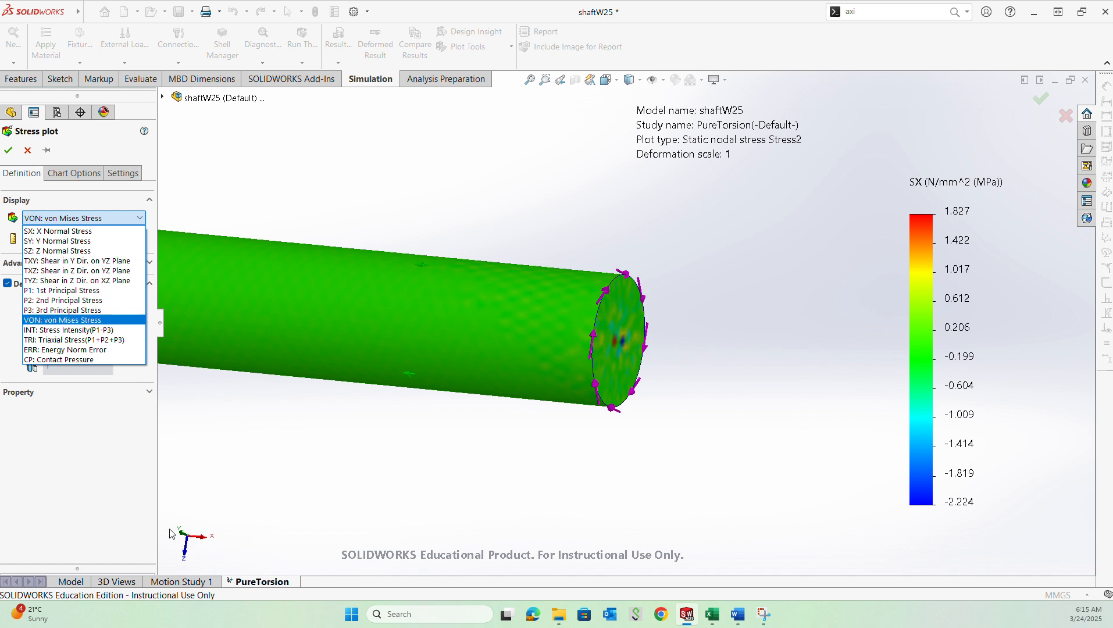
{"action": "left_click", "coordinate": [99, 261]}
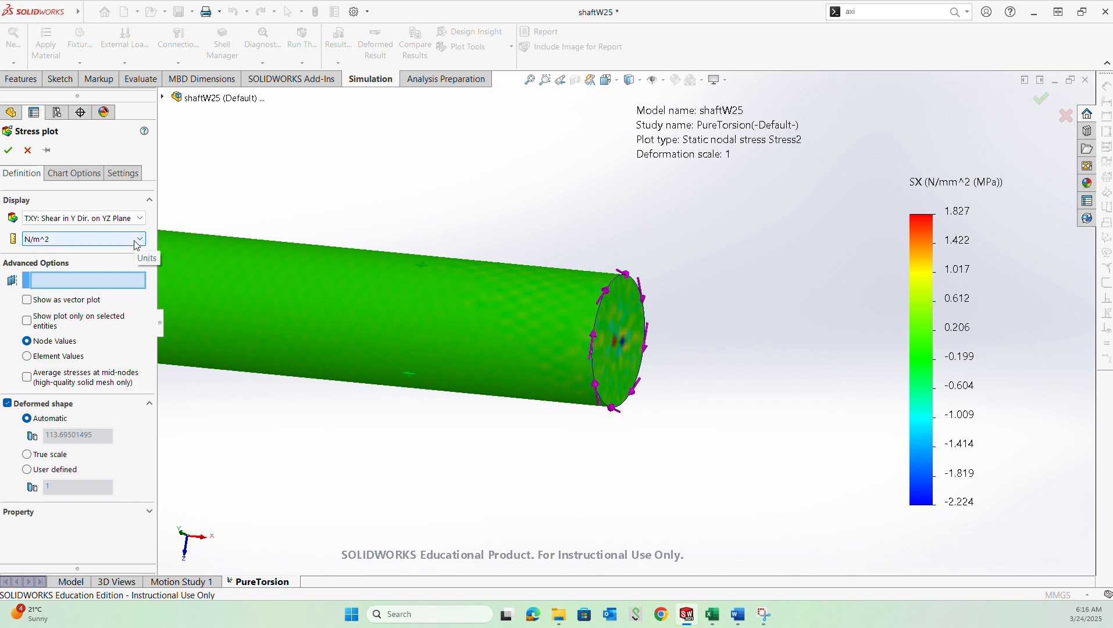
{"action": "left_click", "coordinate": [135, 238]}
{"action": "left_click", "coordinate": [83, 282]}
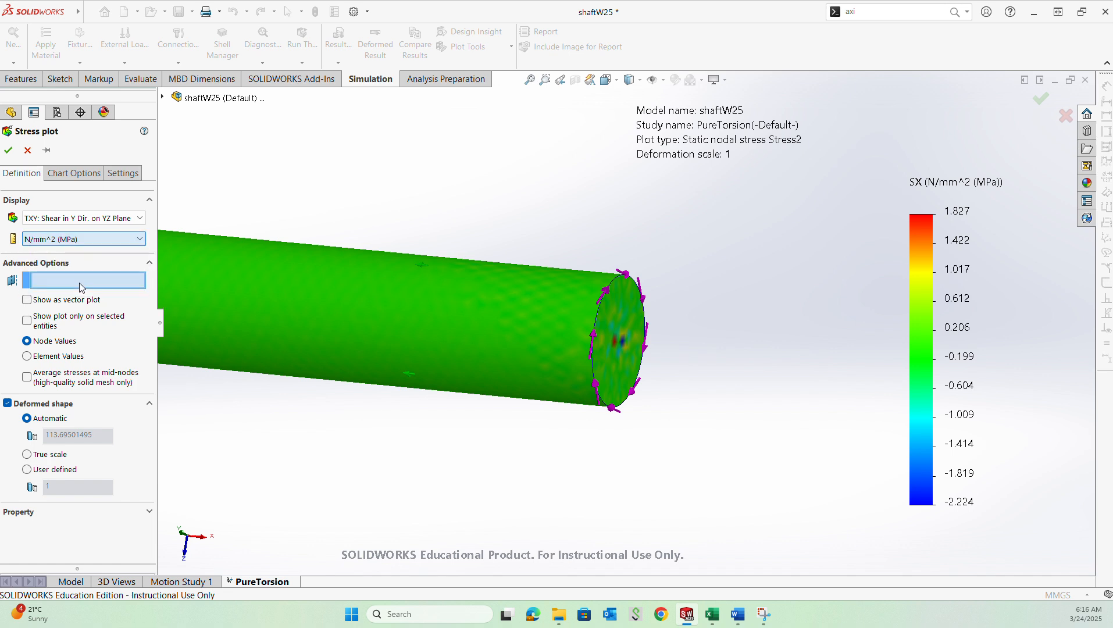
{"action": "left_click", "coordinate": [35, 455]}
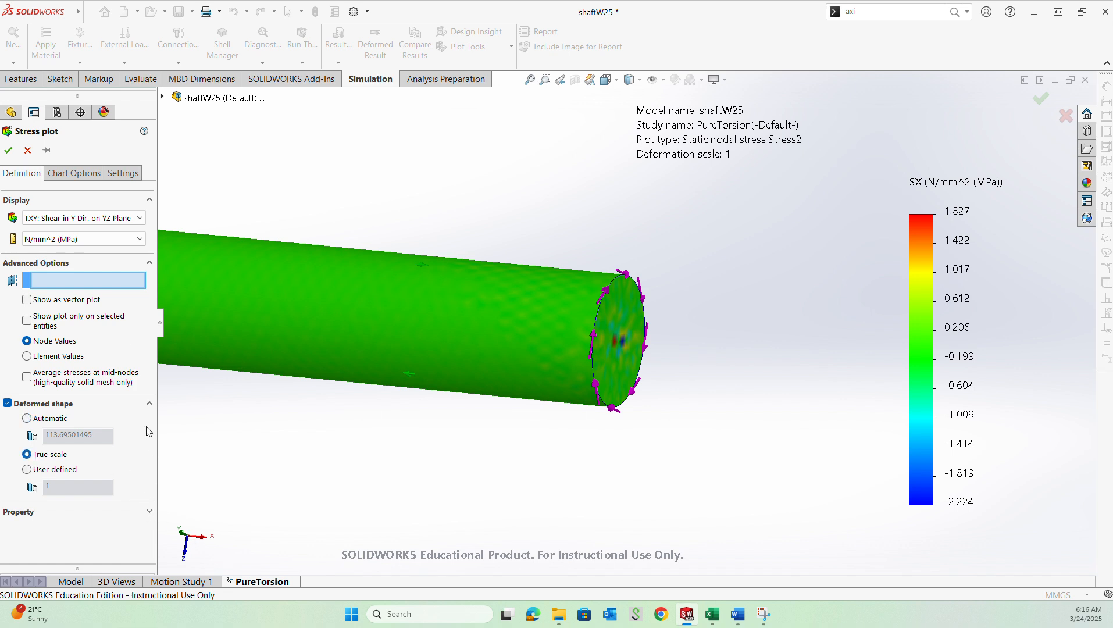
Step: Set the shear plot's number format to floating, enable the max and min annotations, and create the plot
{"action": "left_click", "coordinate": [83, 177]}
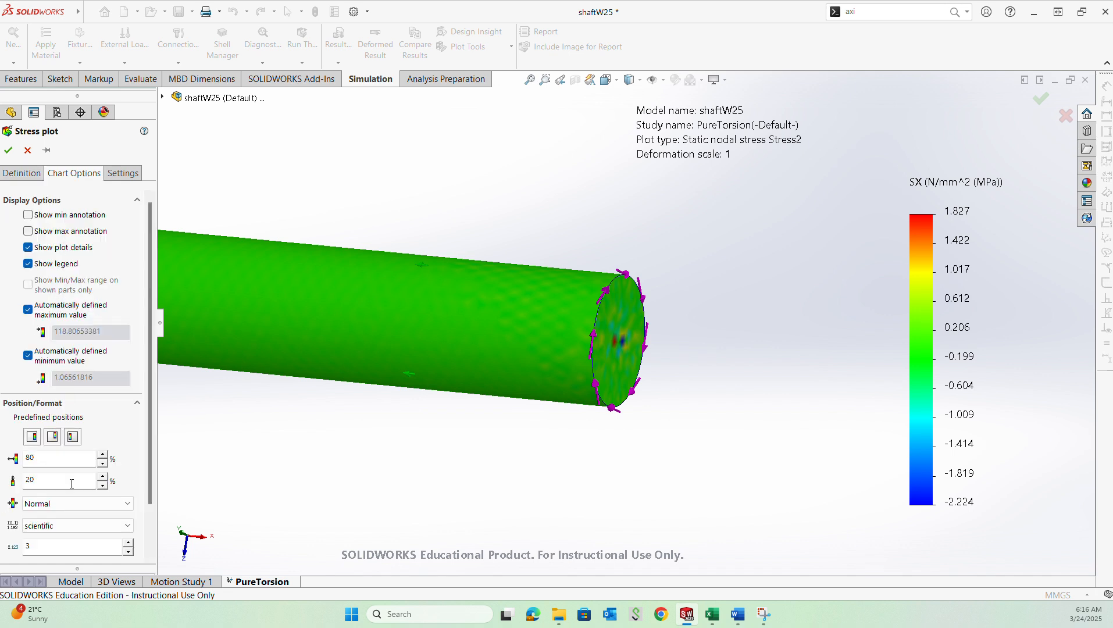
{"action": "left_click", "coordinate": [103, 526]}
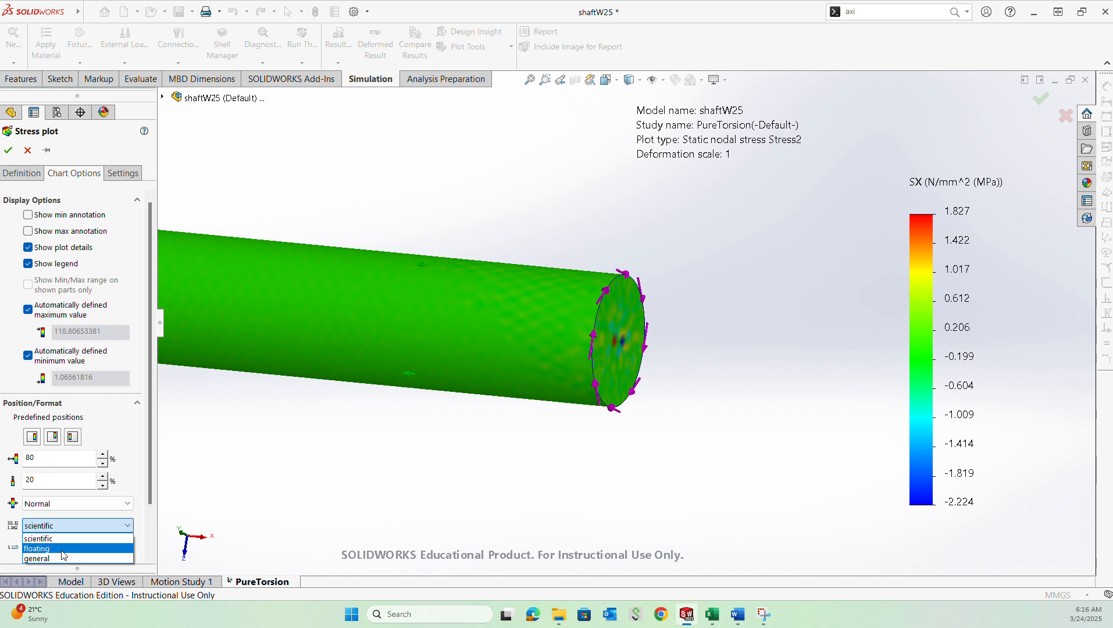
{"action": "left_click", "coordinate": [64, 550]}
{"action": "left_click", "coordinate": [58, 235]}
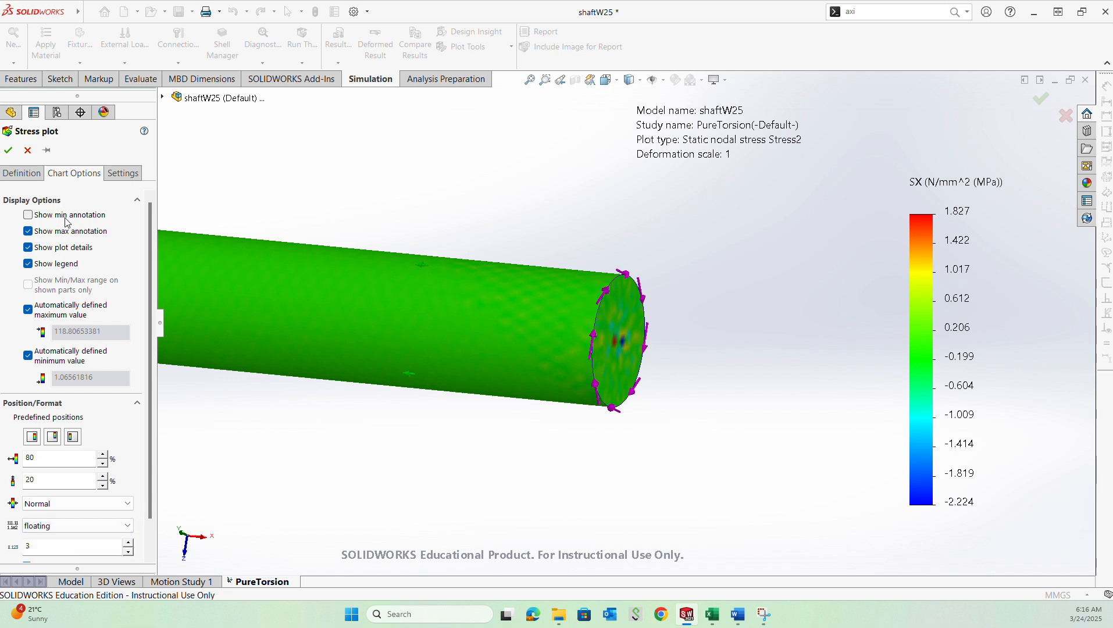
{"action": "left_click", "coordinate": [67, 221]}
{"action": "left_click", "coordinate": [8, 150]}
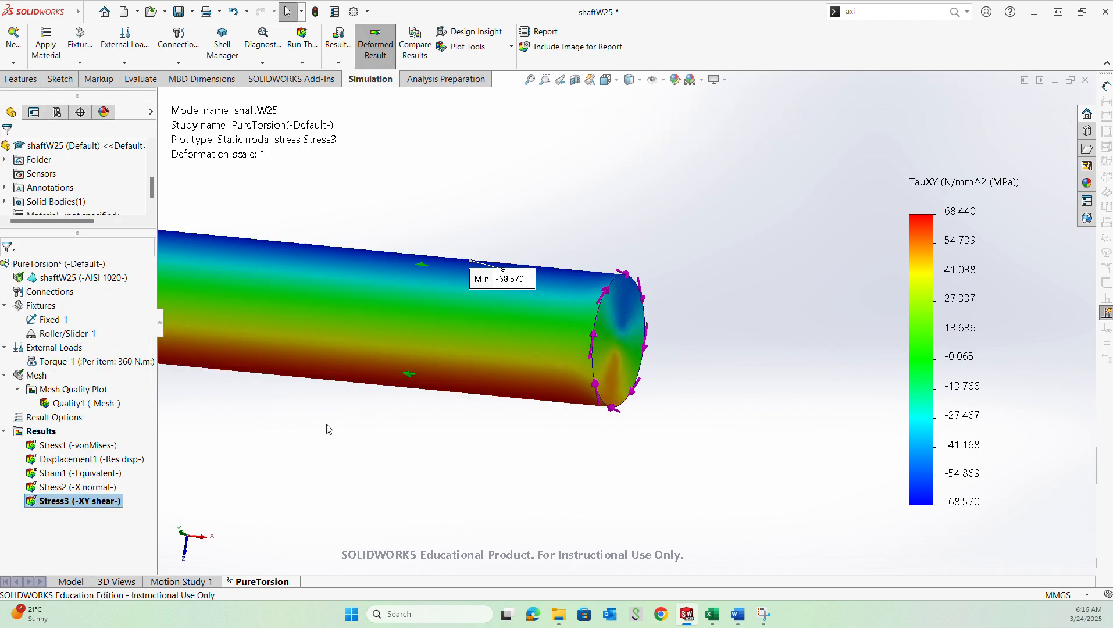
Step: Switch to the Word assignment document and review the theoretical torsional stress calculation for comparison with the shear plot
{"action": "scroll", "coordinate": [450, 330], "scroll_direction": "up", "scroll_amount": 4}
{"action": "scroll", "coordinate": [451, 330], "scroll_direction": "up", "scroll_amount": 4}
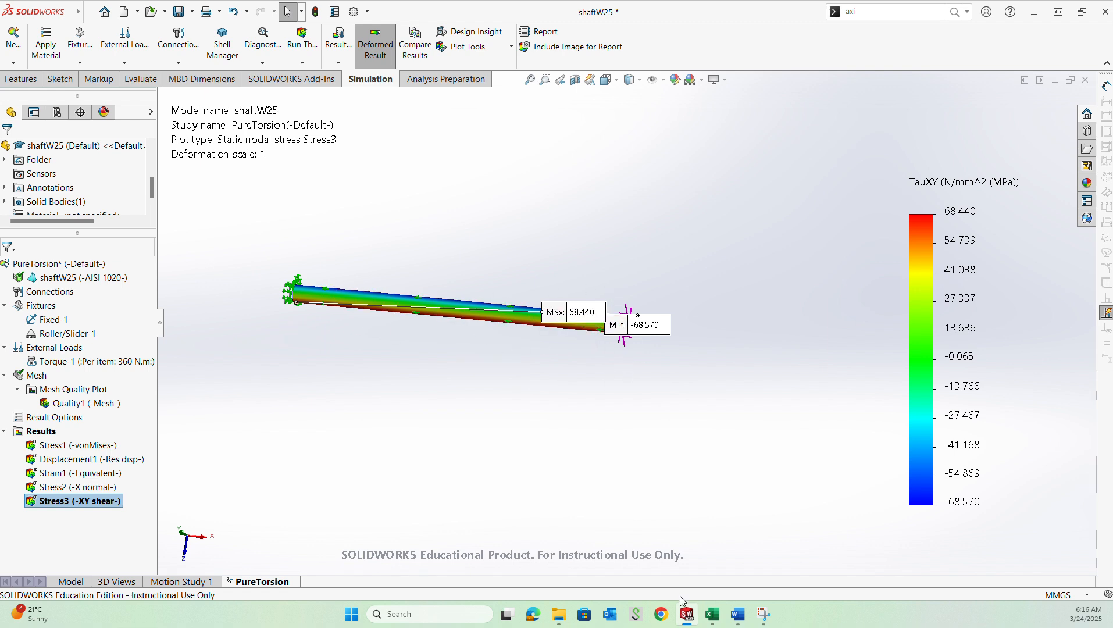
{"action": "left_click", "coordinate": [746, 618]}
{"action": "scroll", "coordinate": [599, 387], "scroll_direction": "up", "scroll_amount": 15}
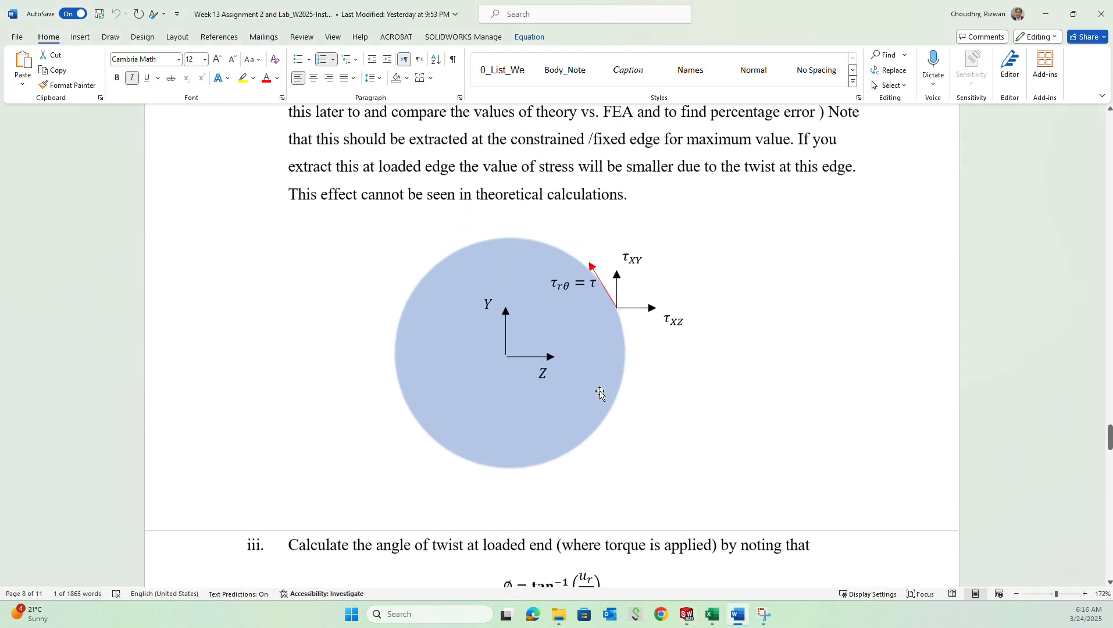
{"action": "scroll", "coordinate": [600, 387], "scroll_direction": "up", "scroll_amount": 10}
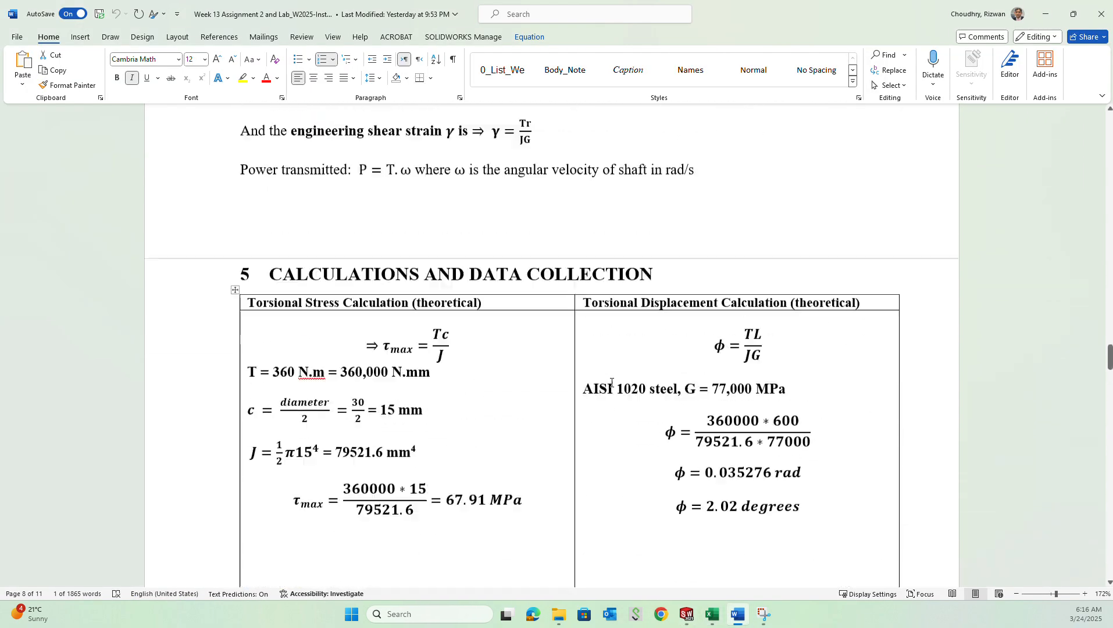
{"action": "left_click", "coordinate": [425, 542]}
{"action": "scroll", "coordinate": [467, 545], "scroll_direction": "down", "scroll_amount": 6}
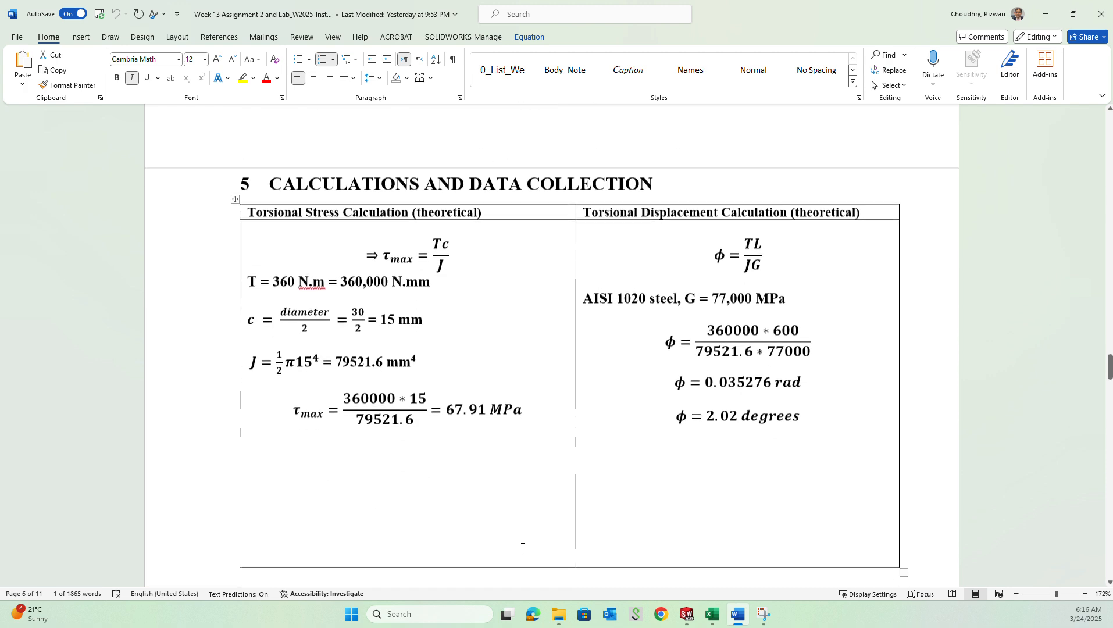
{"action": "scroll", "coordinate": [656, 403], "scroll_direction": "down", "scroll_amount": 1}
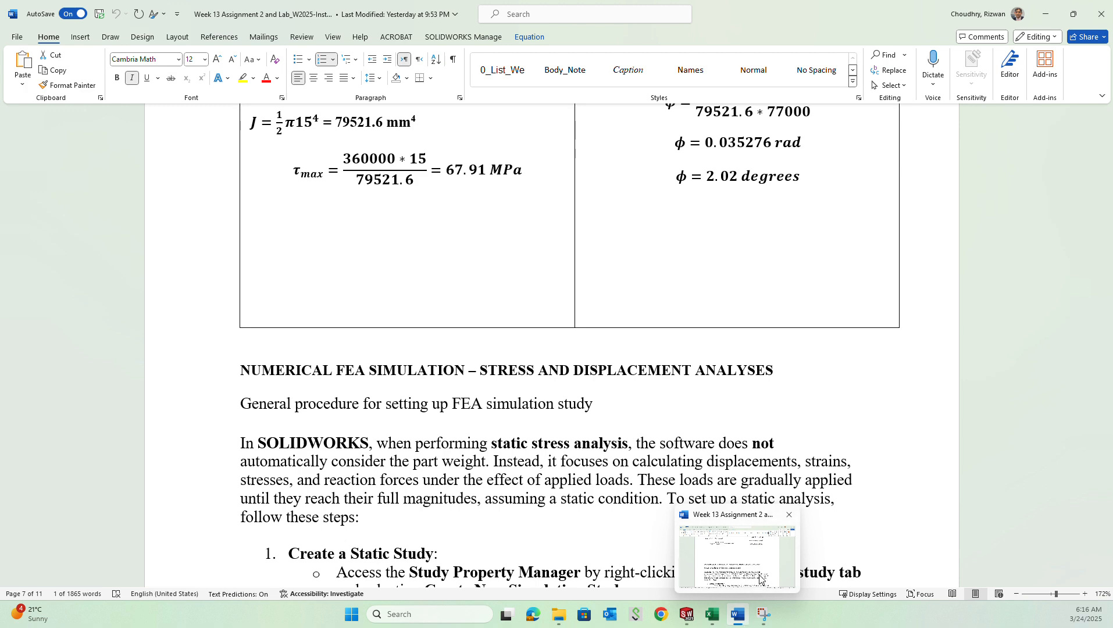
Step: Return to SOLIDWORKS, move the Max annotation clear of the shaft below its fixed end, and inspect that end up close
{"action": "left_click", "coordinate": [686, 619]}
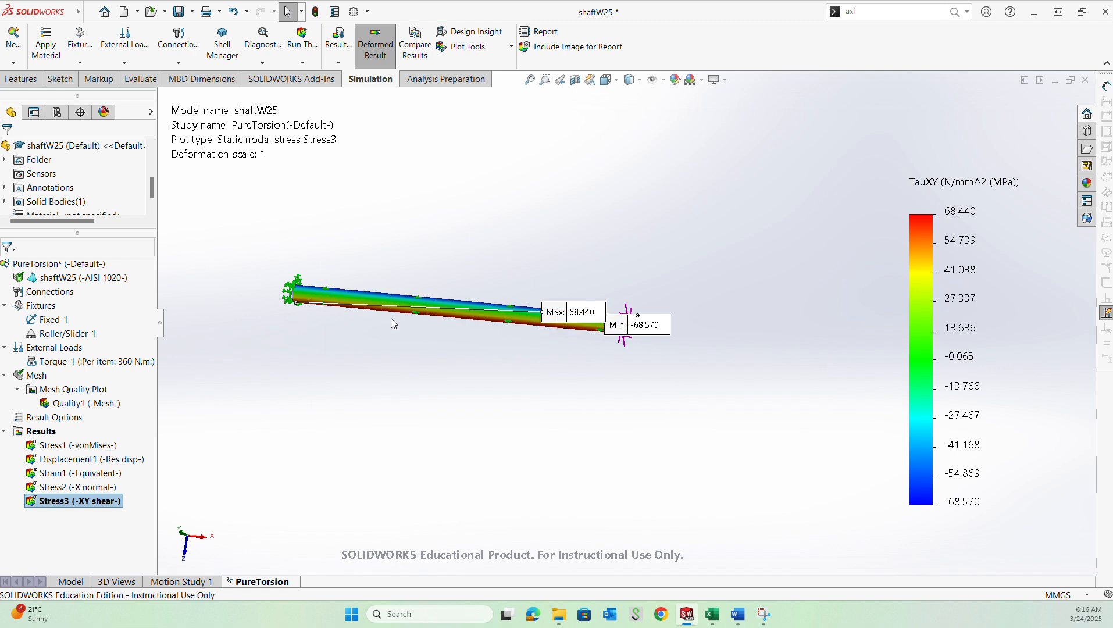
{"action": "left_click_drag", "start_coordinate": [555, 317], "coordinate": [240, 366]}
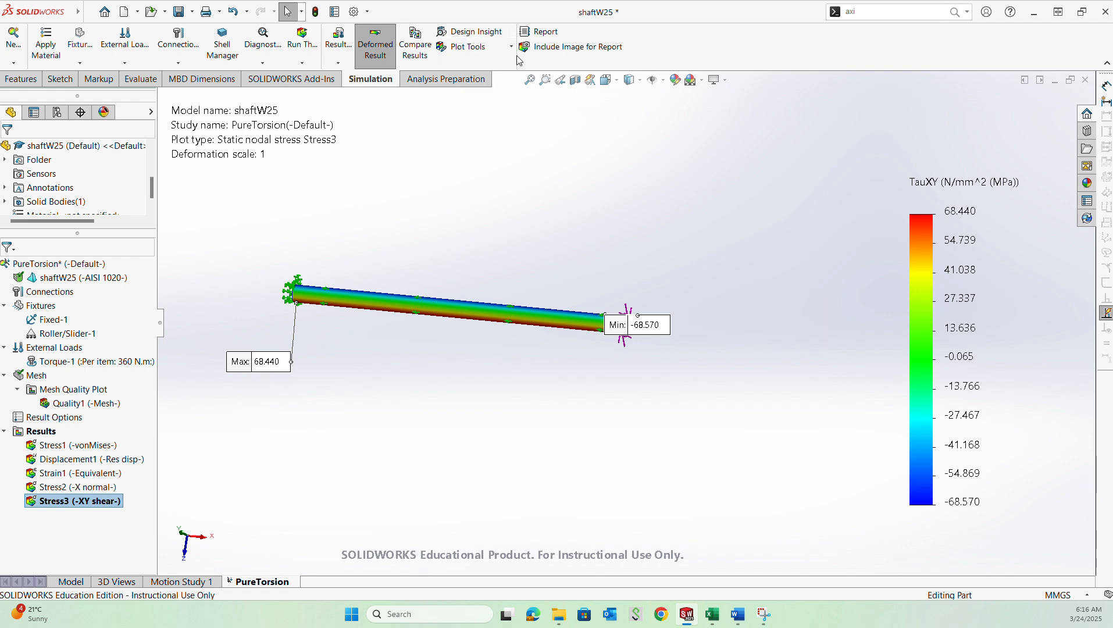
{"action": "middle_click_drag", "start_coordinate": [277, 323], "coordinate": [442, 303]}
{"action": "scroll", "coordinate": [442, 304], "scroll_direction": "down", "scroll_amount": 10}
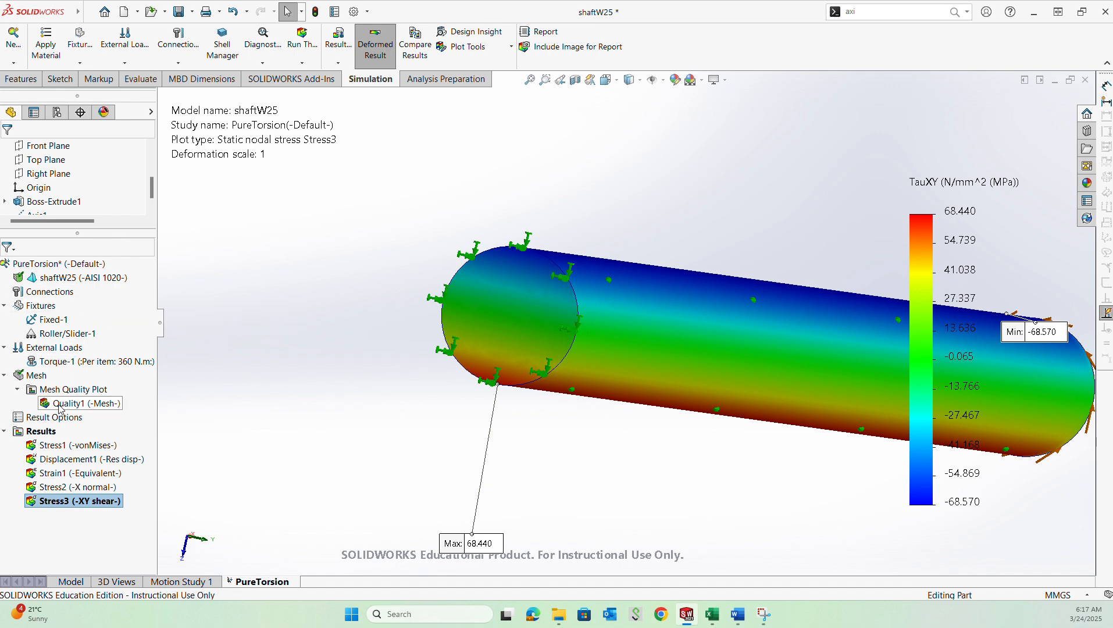
Step: Define a new stress plot of TXZ: Shear in Z Dir. on YZ Plane in N/mm^2 (MPa) with true-scale deformation
{"action": "right_click", "coordinate": [44, 431]}
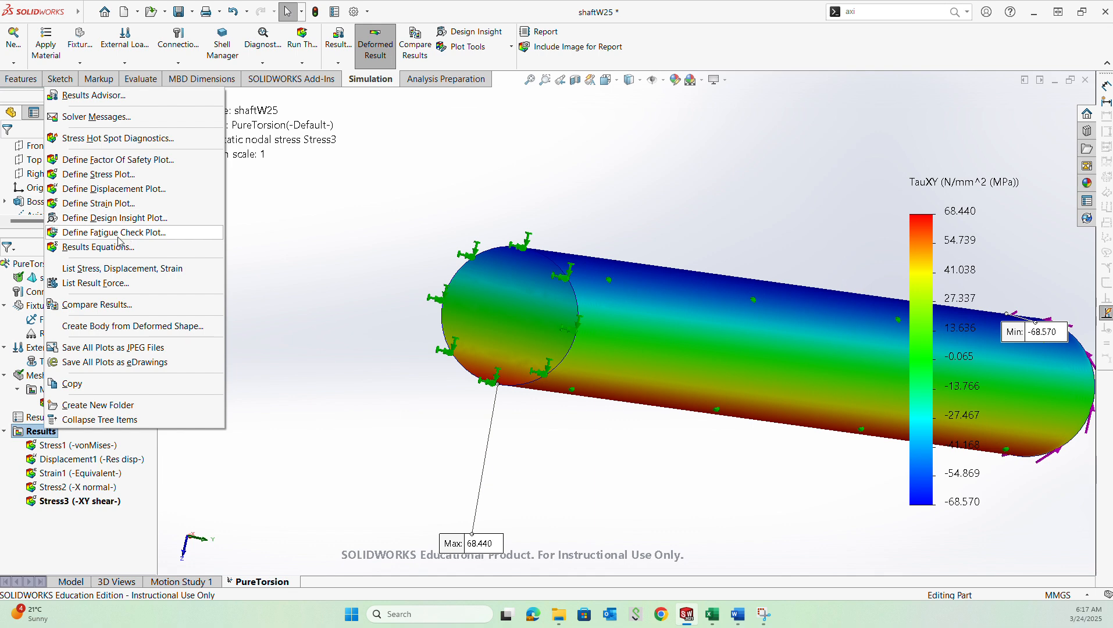
{"action": "left_click", "coordinate": [133, 175]}
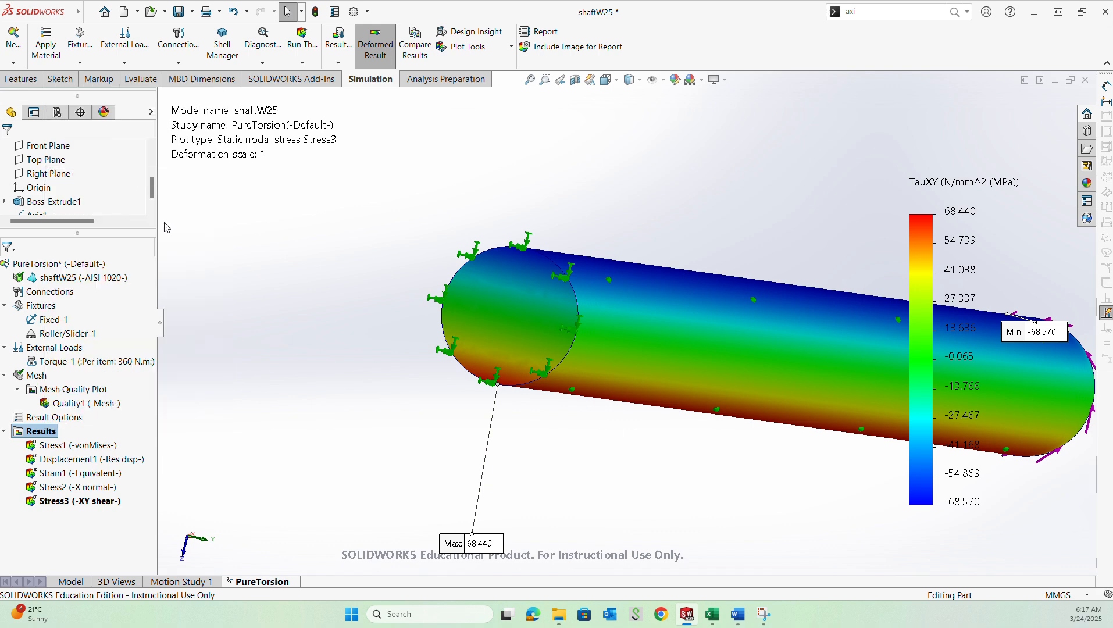
{"action": "left_click", "coordinate": [79, 224]}
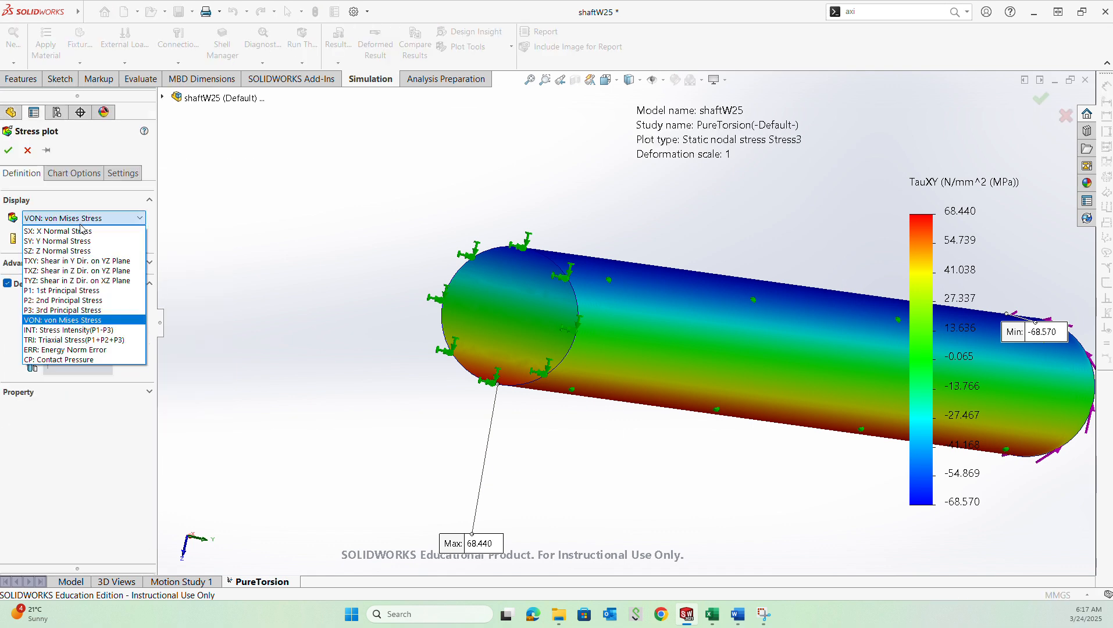
{"action": "left_click", "coordinate": [70, 268]}
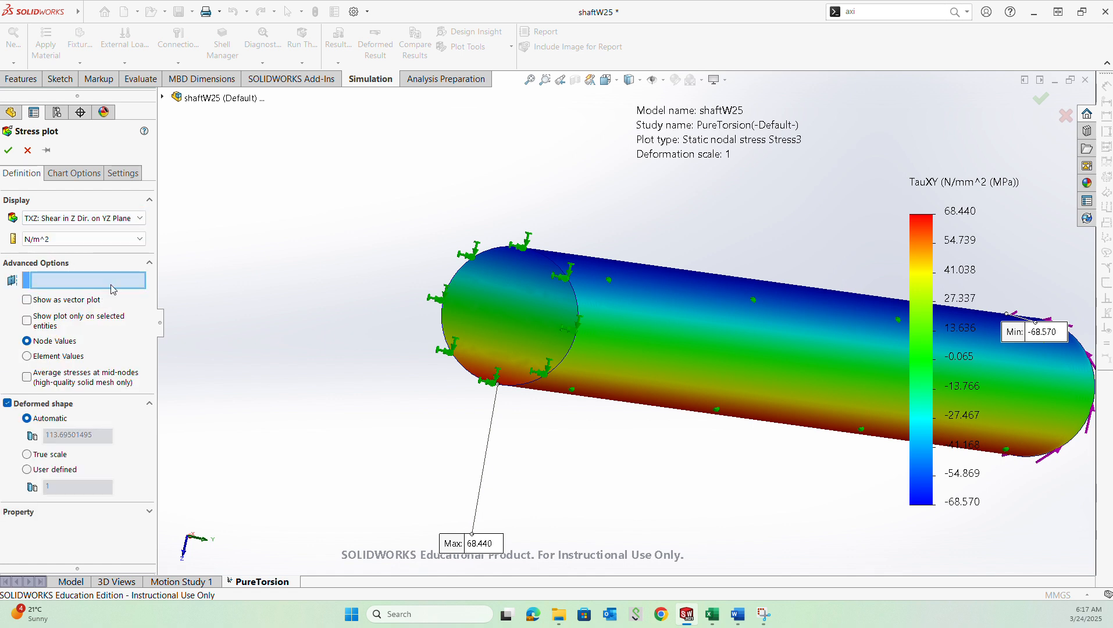
{"action": "left_click", "coordinate": [87, 239]}
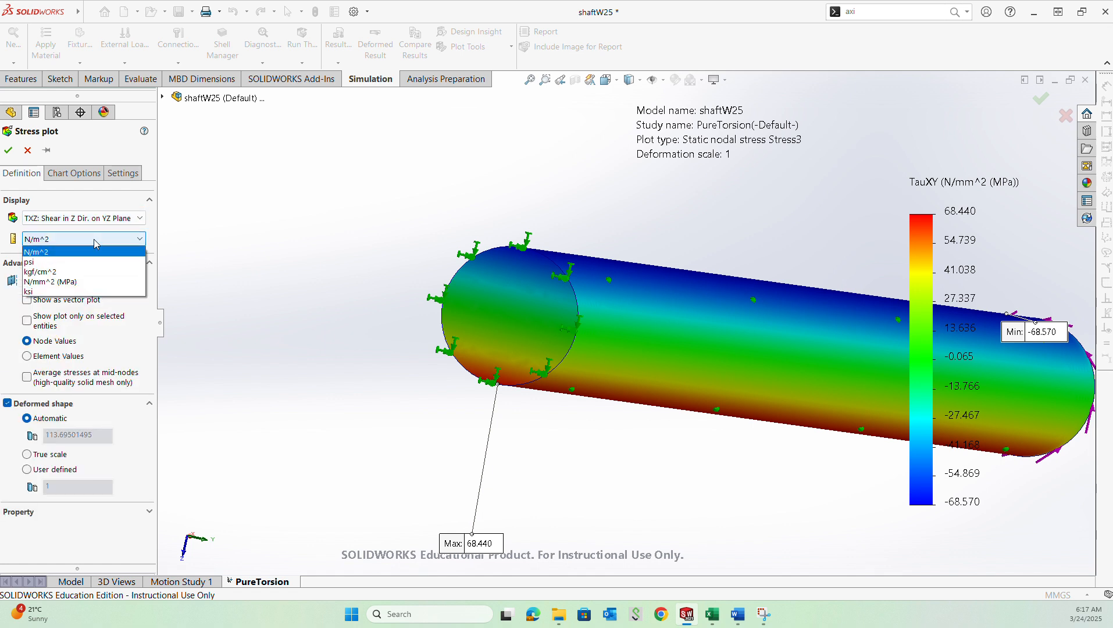
{"action": "left_click", "coordinate": [63, 282]}
{"action": "left_click", "coordinate": [57, 456]}
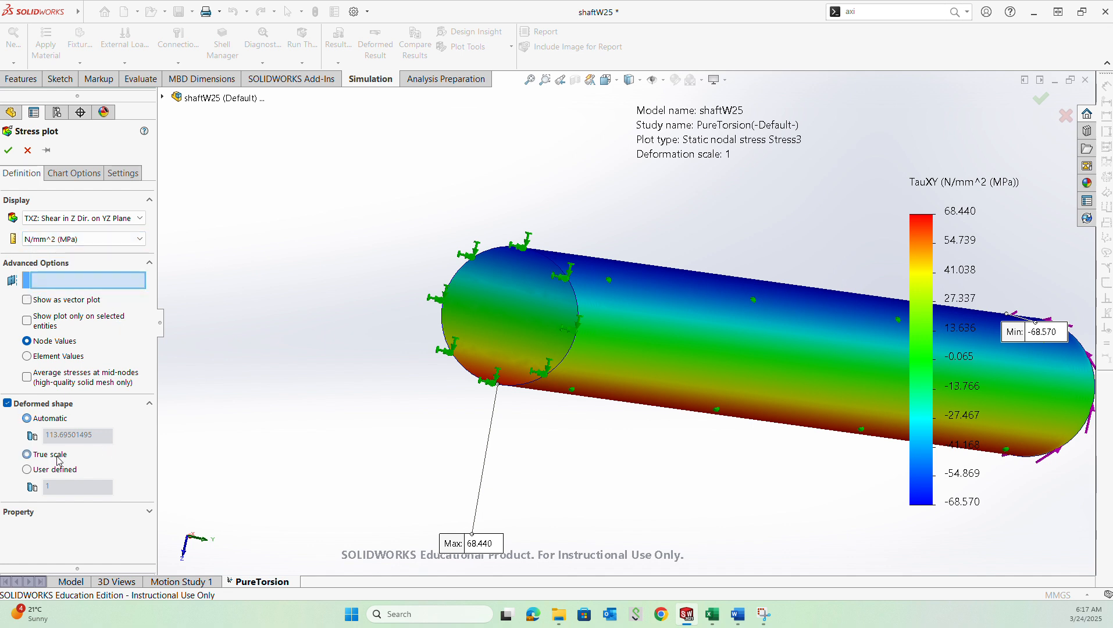
Step: Set the XZ shear plot's number format to floating, enable the max and min annotations, and create the plot
{"action": "left_click", "coordinate": [80, 174]}
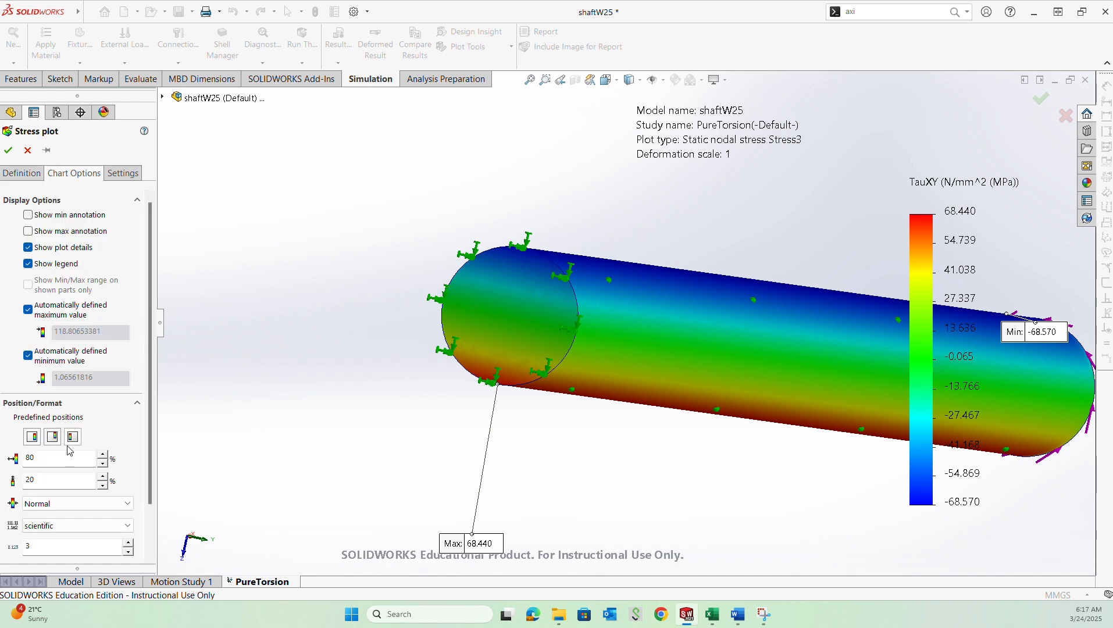
{"action": "left_click", "coordinate": [76, 525]}
{"action": "left_click", "coordinate": [52, 549]}
{"action": "left_click", "coordinate": [8, 150]}
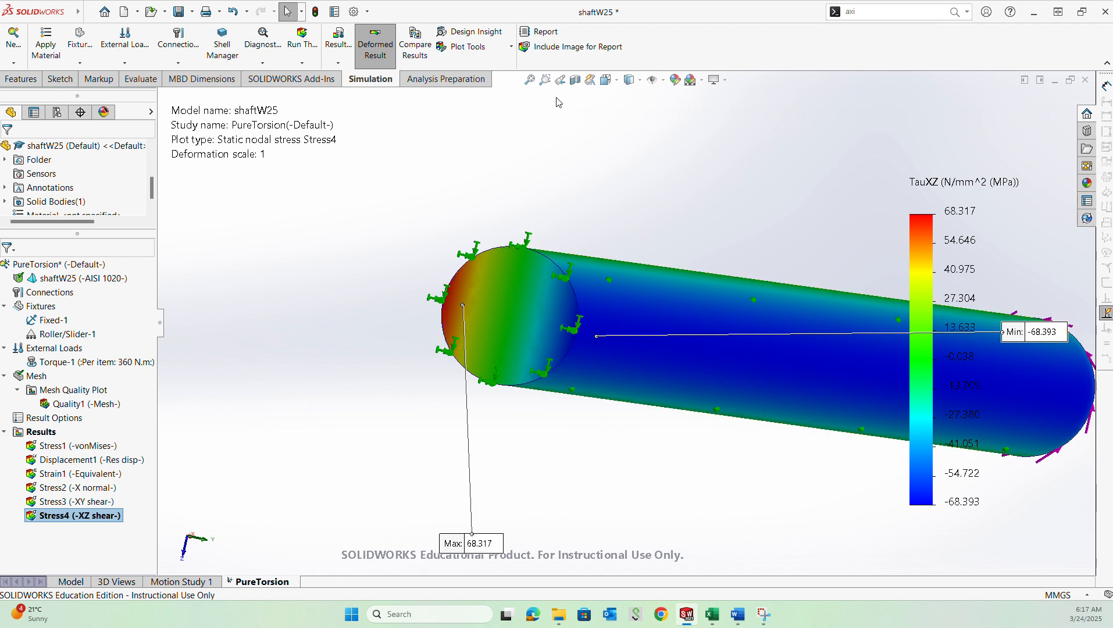
Step: View the shaft's circular end face head-on and move the XZ plot's Max and Min annotations to opposite sides of it
{"action": "left_click", "coordinate": [616, 86]}
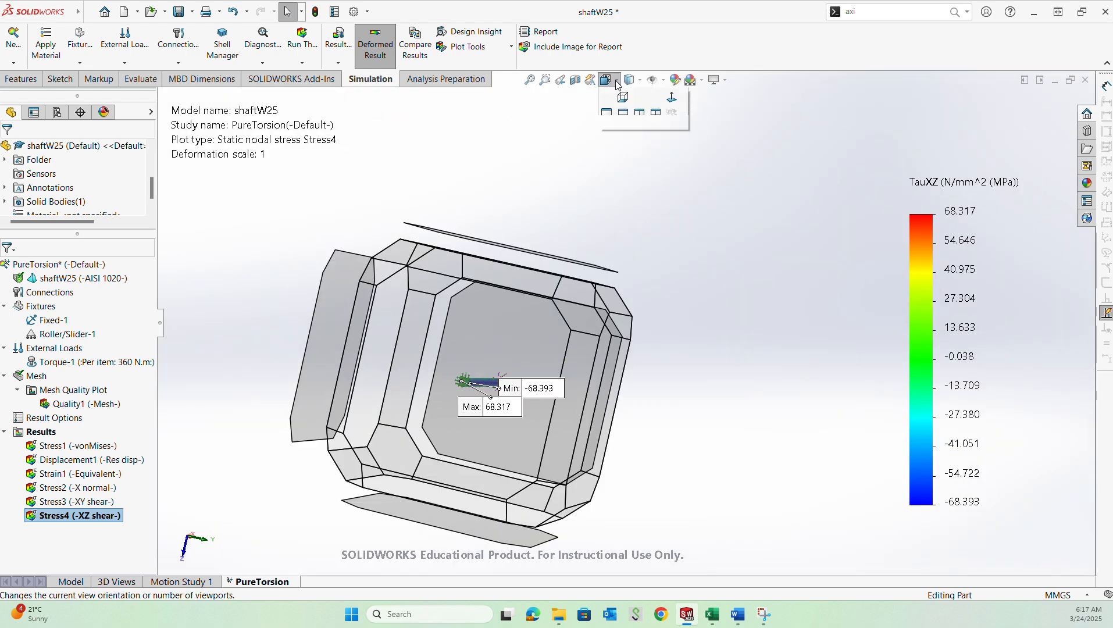
{"action": "left_click", "coordinate": [437, 397]}
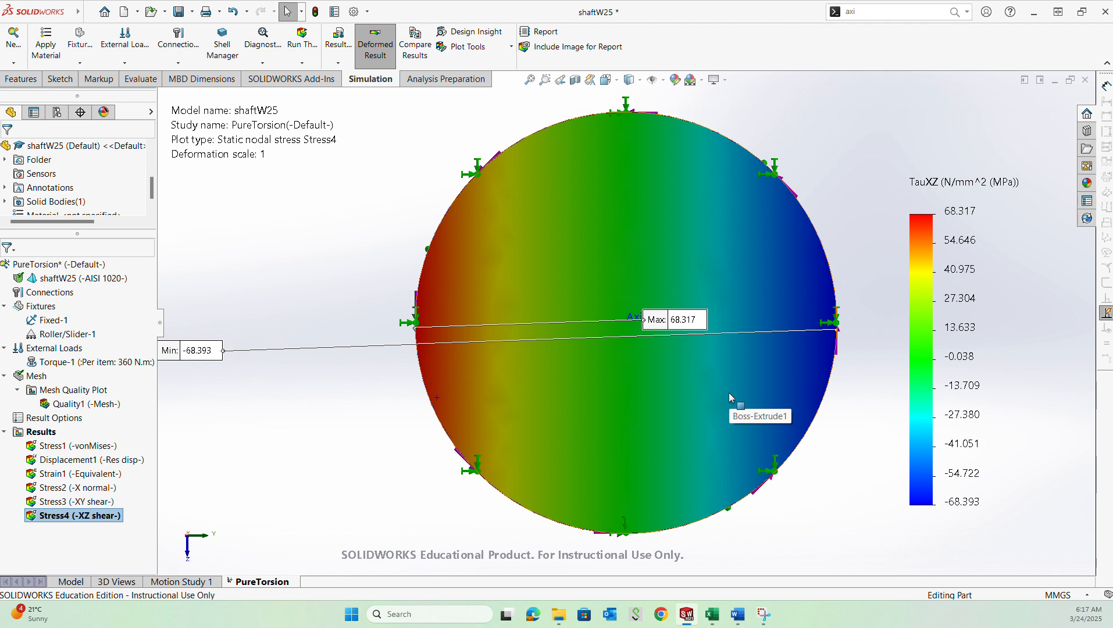
{"action": "left_click_drag", "start_coordinate": [662, 321], "coordinate": [347, 297]}
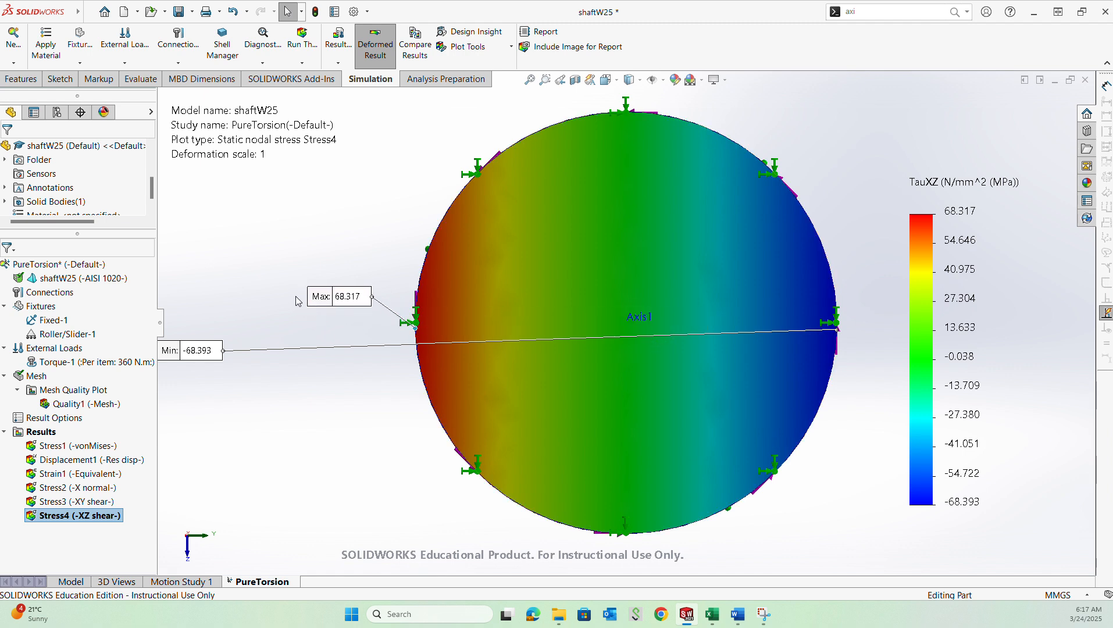
{"action": "left_click_drag", "start_coordinate": [204, 361], "coordinate": [909, 328]}
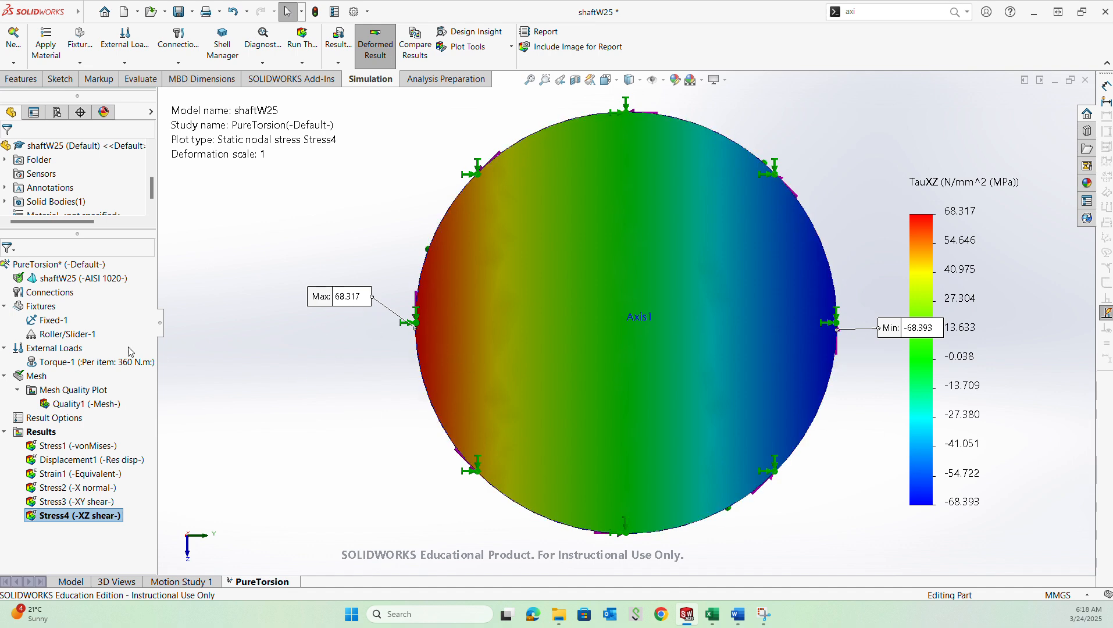
Step: Display the XY shear plot and move its Max annotation beside the face's lower edge, its Min beside the upper edge, and its legend farther outward
{"action": "left_click", "coordinate": [80, 503]}
{"action": "double_click", "coordinate": [79, 503]}
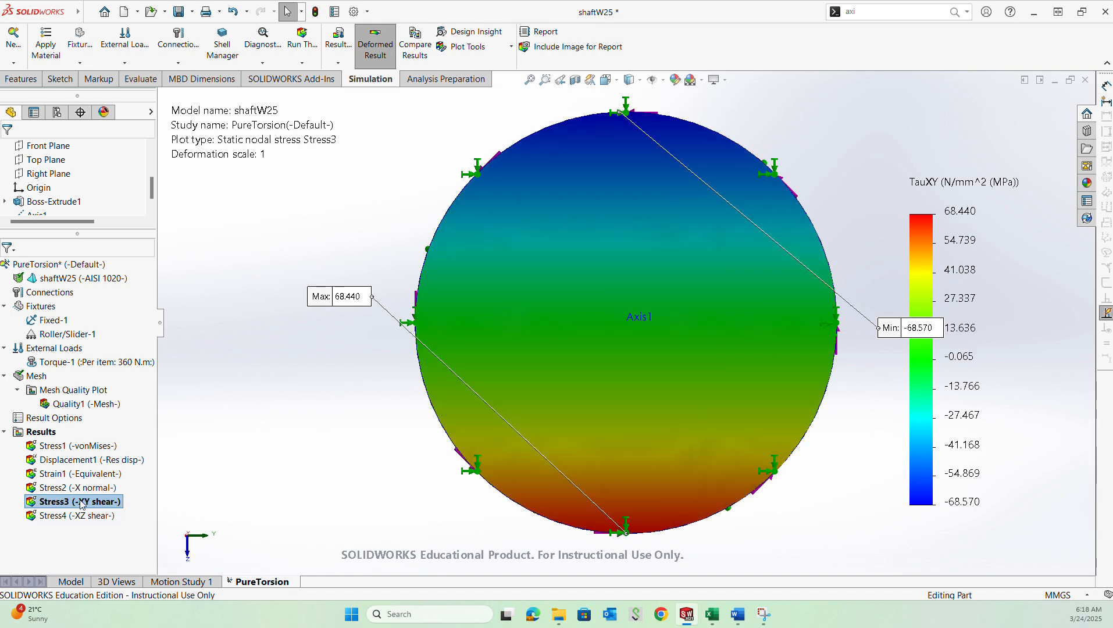
{"action": "left_click_drag", "start_coordinate": [347, 306], "coordinate": [808, 545]}
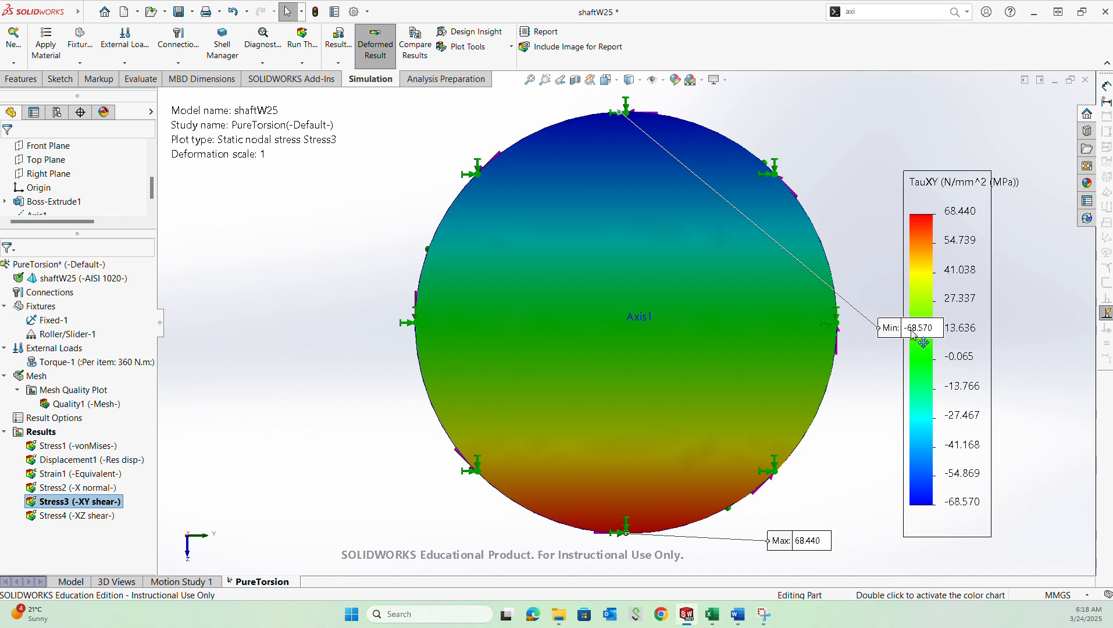
{"action": "left_click_drag", "start_coordinate": [918, 337], "coordinate": [835, 119]}
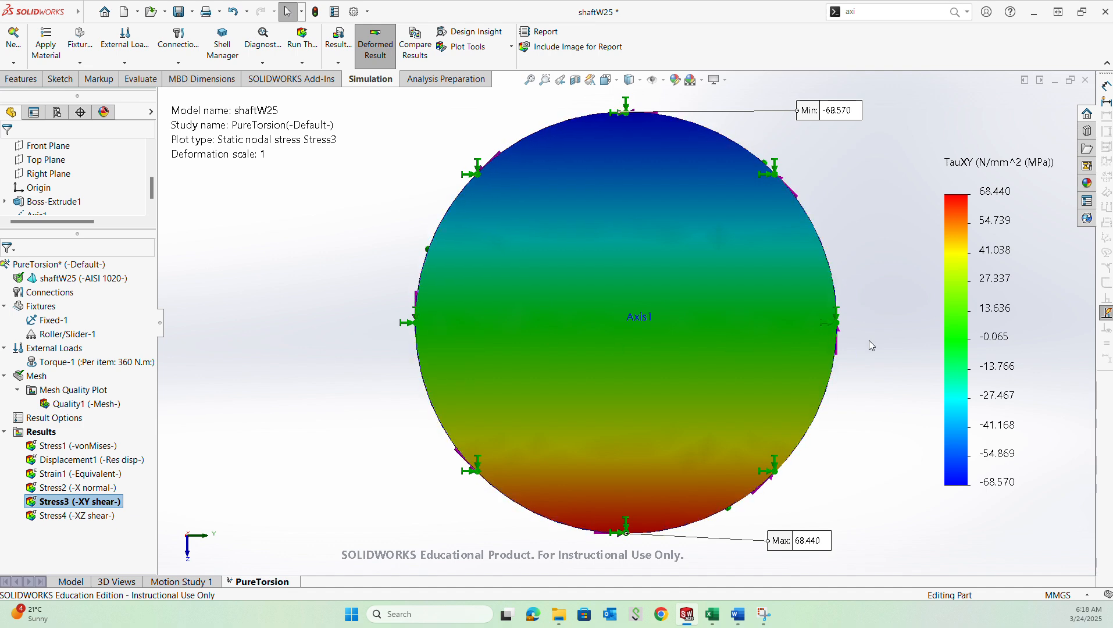
Step: Display the XZ shear plot again and move its Max annotation beside the face's most positively stressed edge
{"action": "left_click", "coordinate": [84, 517]}
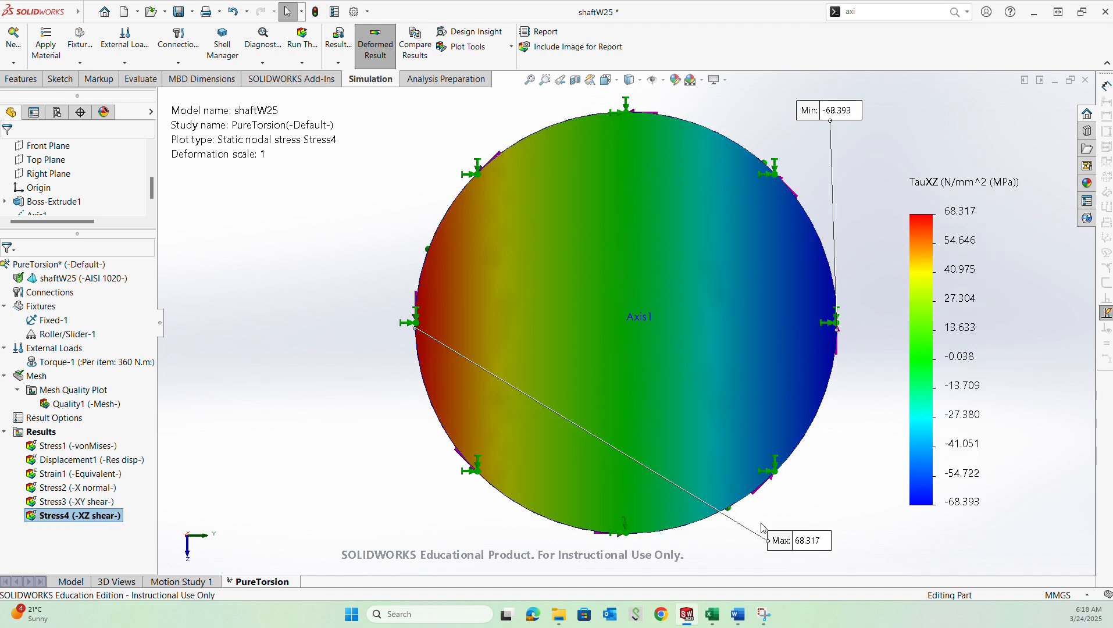
{"action": "mouse_move", "coordinate": [791, 542]}
{"action": "left_mouse_down"}
{"action": "mouse_move", "coordinate": [420, 443]}
{"action": "mouse_move", "coordinate": [326, 358]}
{"action": "left_mouse_up"}
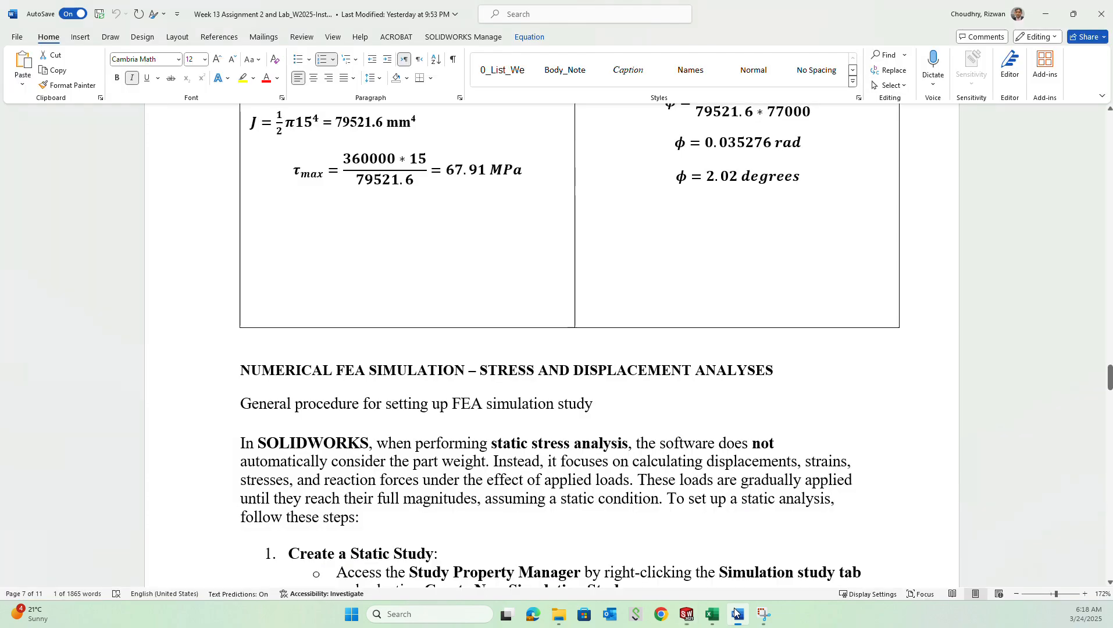
Step: Switch to the Word assignment document and review how to combine the XY and XZ shear stresses into the theoretical shear stress
{"action": "left_click", "coordinate": [737, 614]}
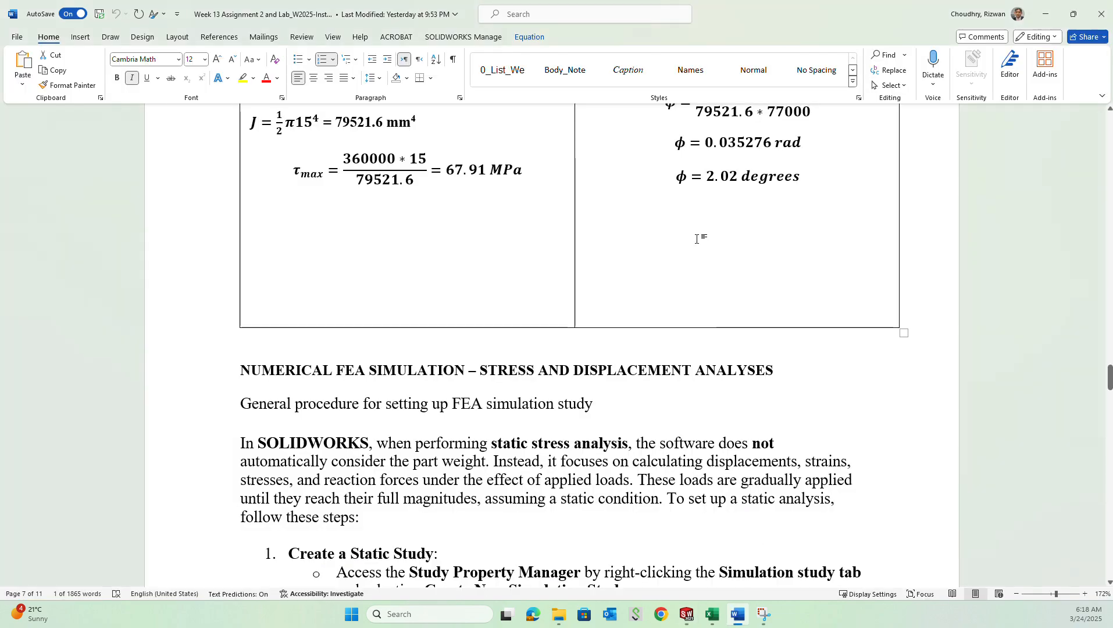
{"action": "scroll", "coordinate": [724, 465], "scroll_direction": "down", "scroll_amount": 15}
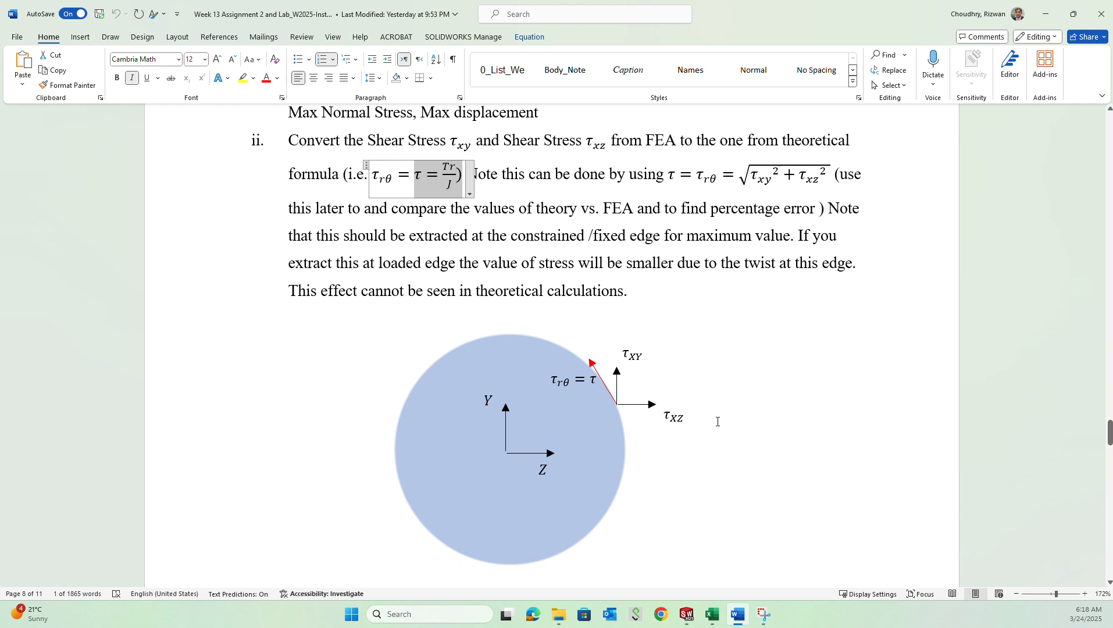
{"action": "left_click", "coordinate": [763, 617]}
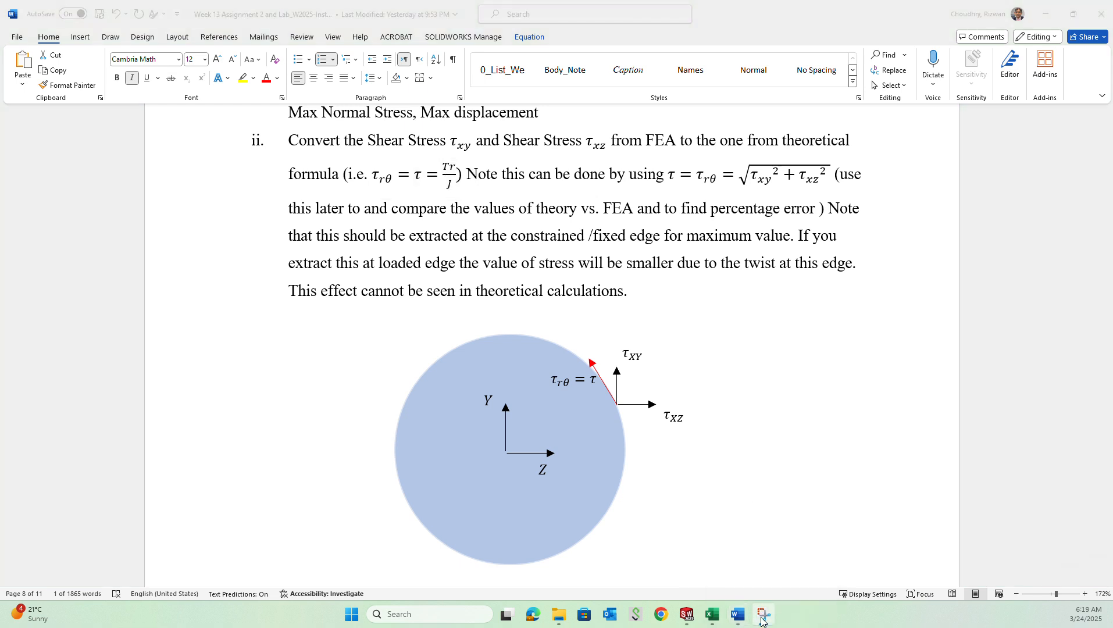
{"action": "mouse_move", "coordinate": [737, 615]}
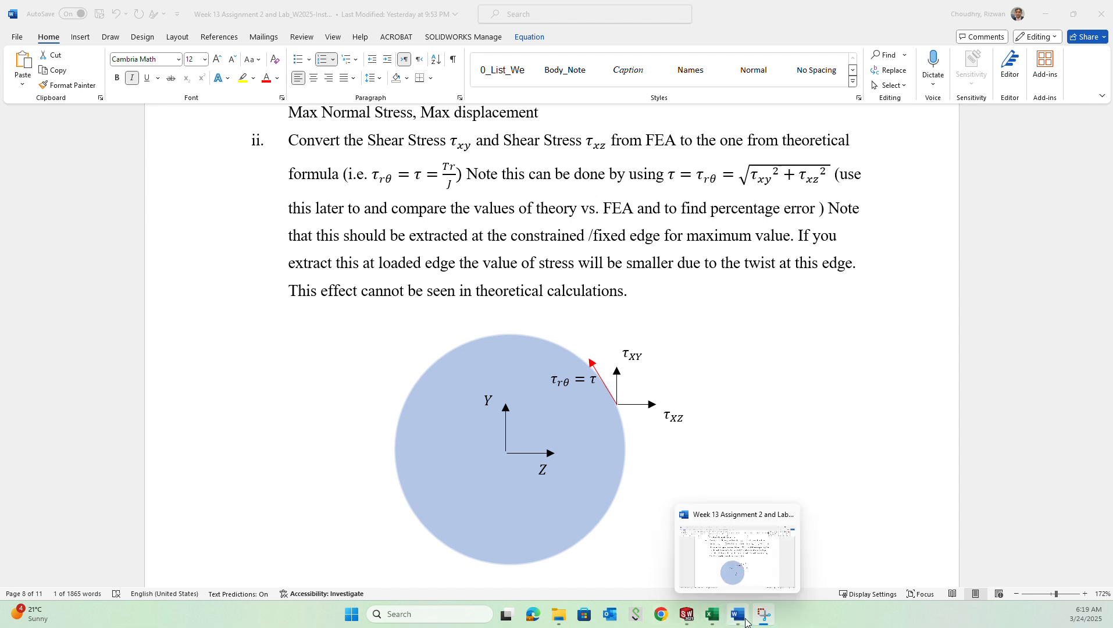
{"action": "left_click", "coordinate": [767, 580]}
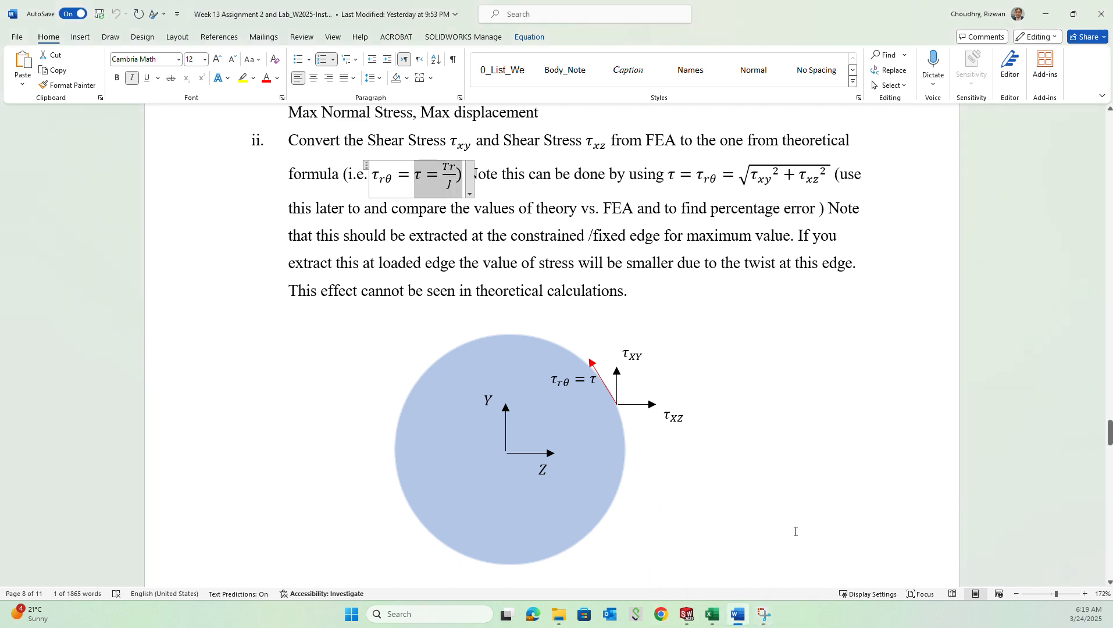
Step: Return to SOLIDWORKS and display the XY shear plot on the shaft's end face
{"action": "left_click", "coordinate": [685, 618]}
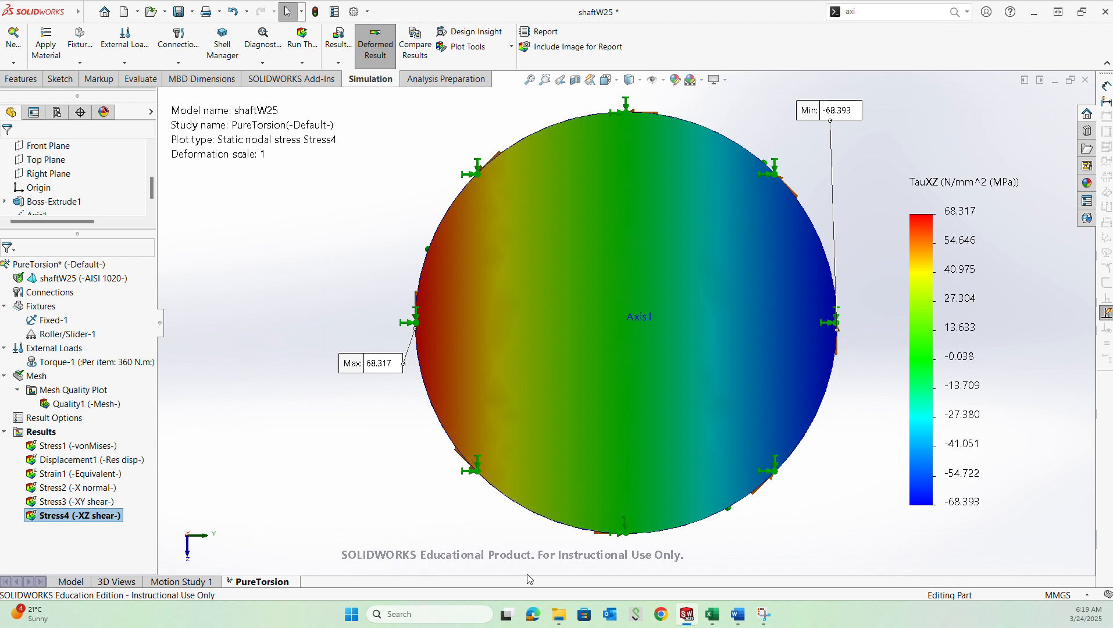
{"action": "mouse_move", "coordinate": [714, 623]}
{"action": "left_click", "coordinate": [78, 501]}
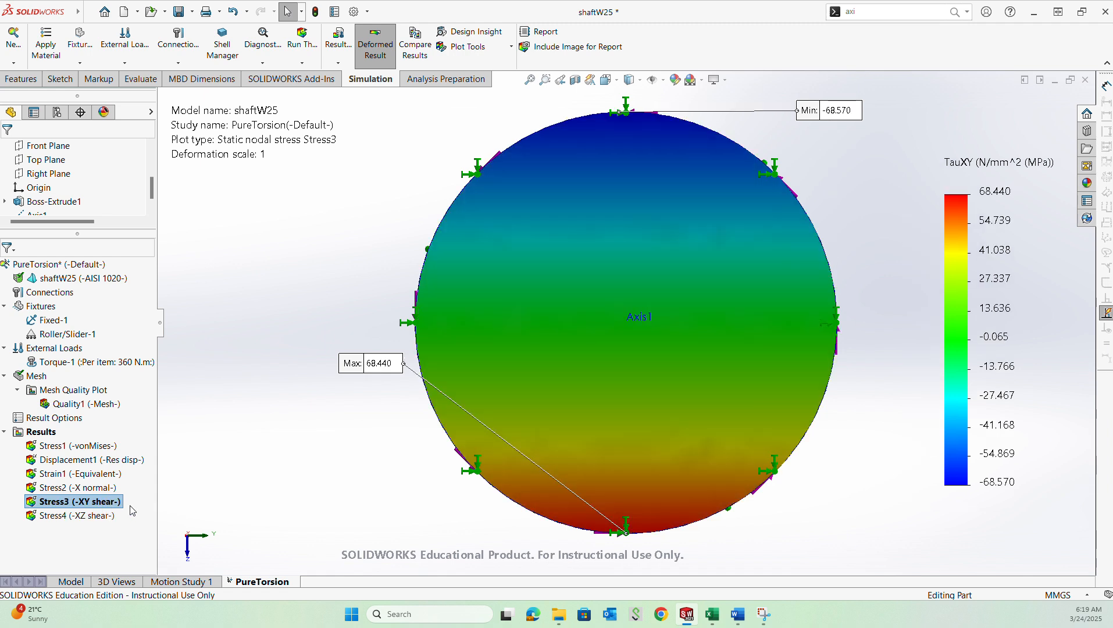
Step: Switch to the TheoryvsFEAW25 workbook in Excel and copy the header row A9:V9 of the FEA corrected sheet
{"action": "left_click", "coordinate": [713, 614]}
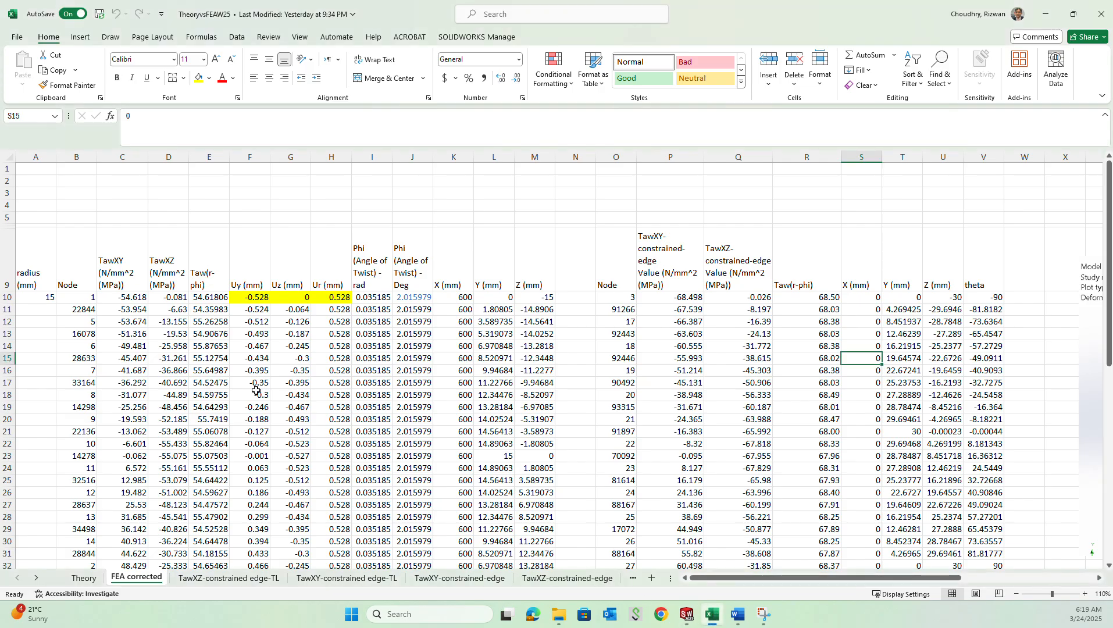
{"action": "left_click_drag", "start_coordinate": [38, 271], "coordinate": [991, 267]}
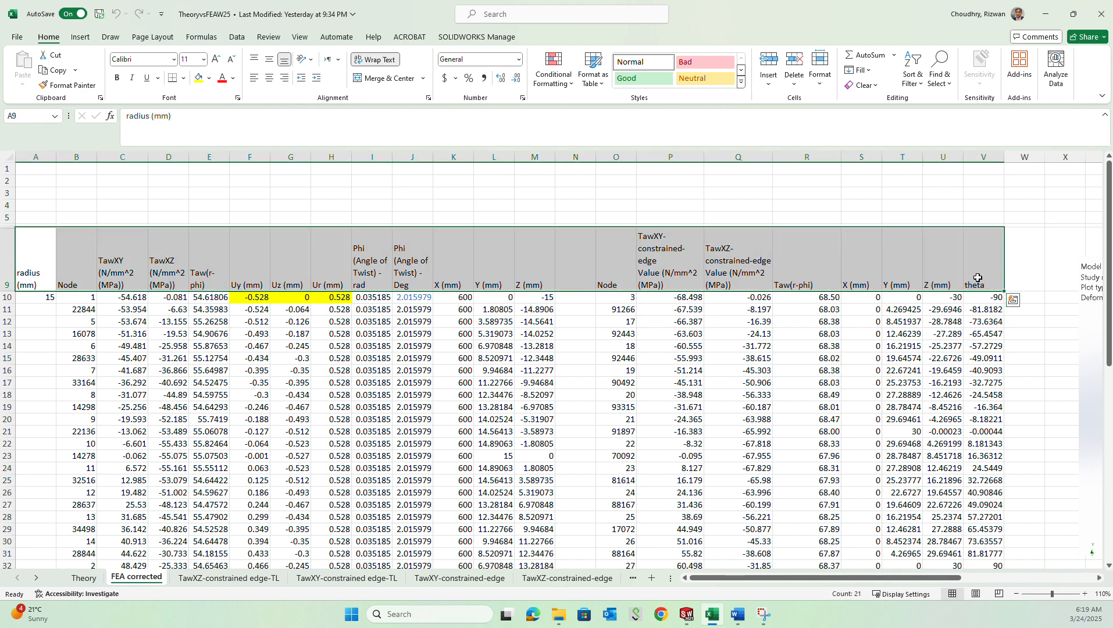
{"action": "right_click", "coordinate": [993, 261]}
{"action": "left_click", "coordinate": [1008, 227]}
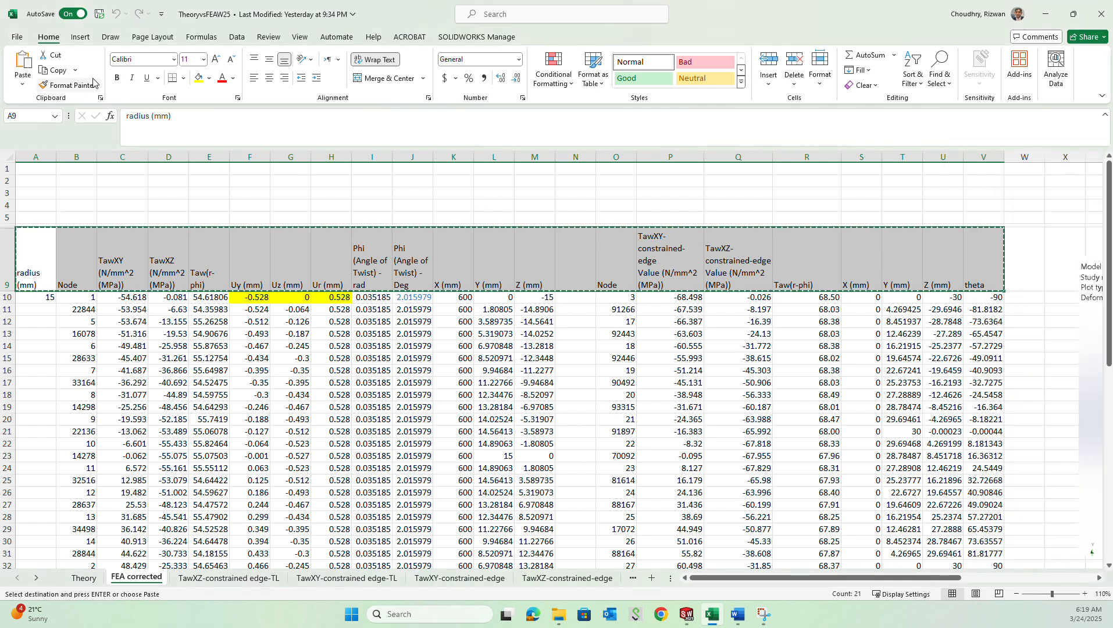
{"action": "left_click", "coordinate": [17, 37]}
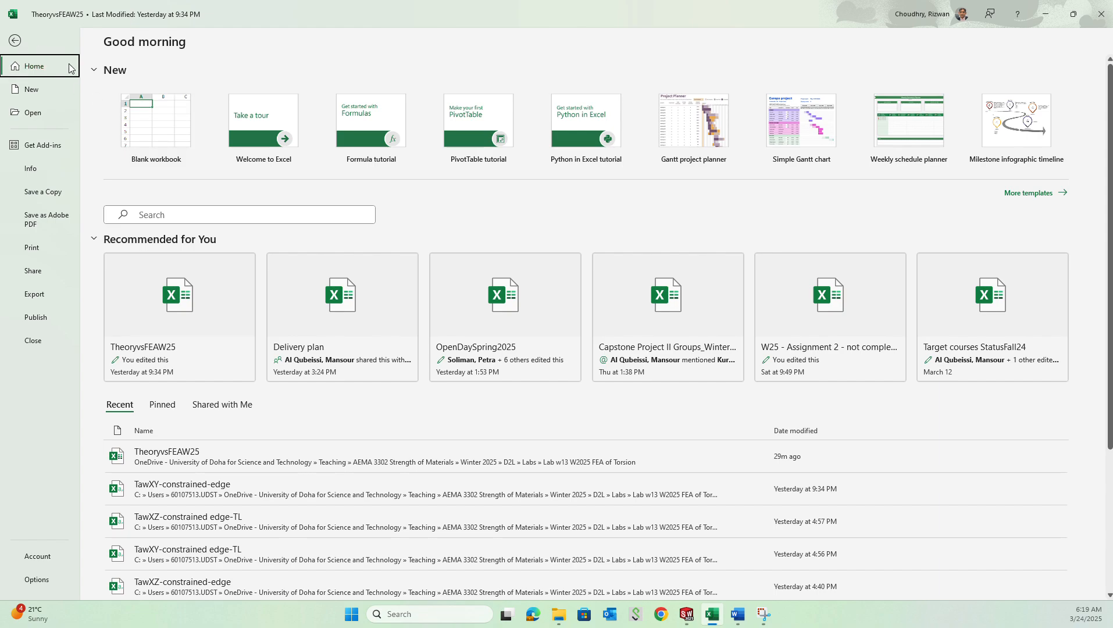
{"action": "left_click", "coordinate": [19, 42]}
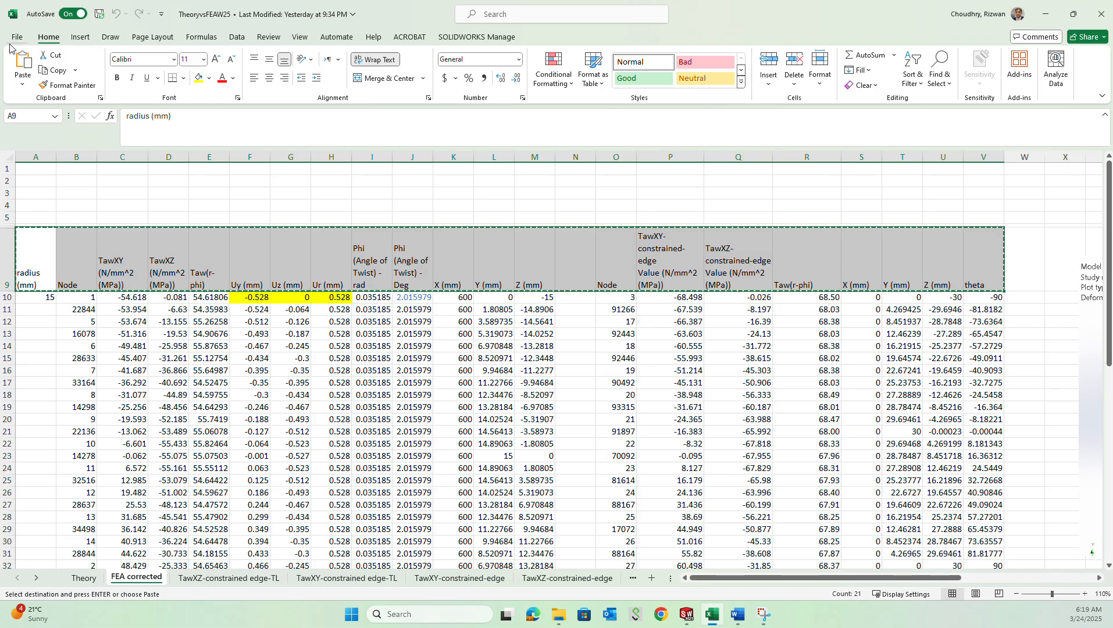
{"action": "left_click", "coordinate": [19, 41]}
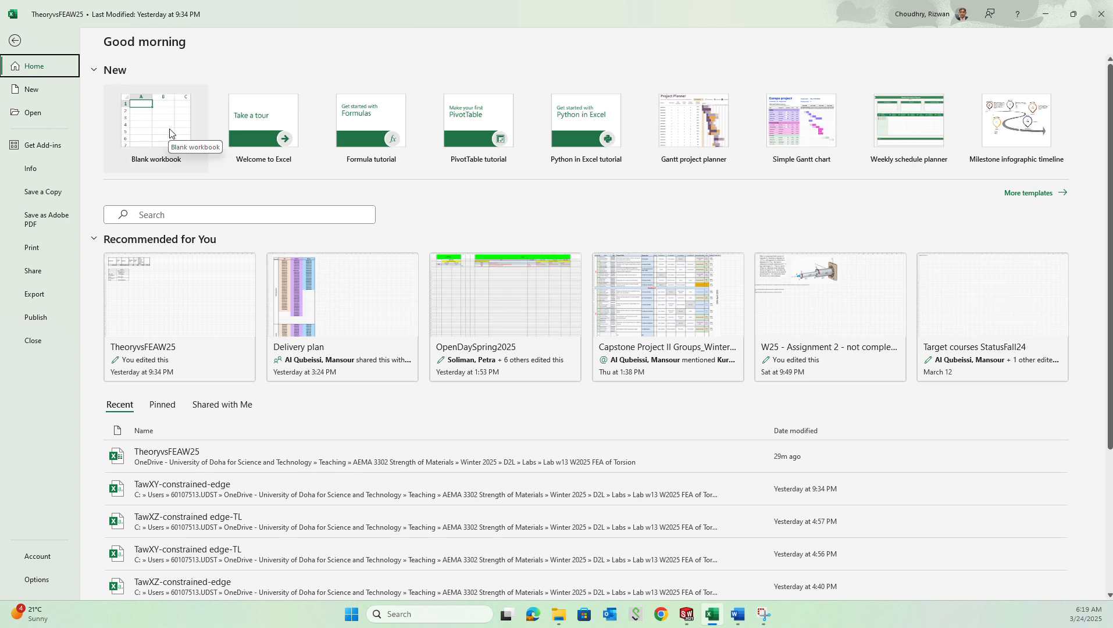
{"action": "left_click", "coordinate": [16, 41]}
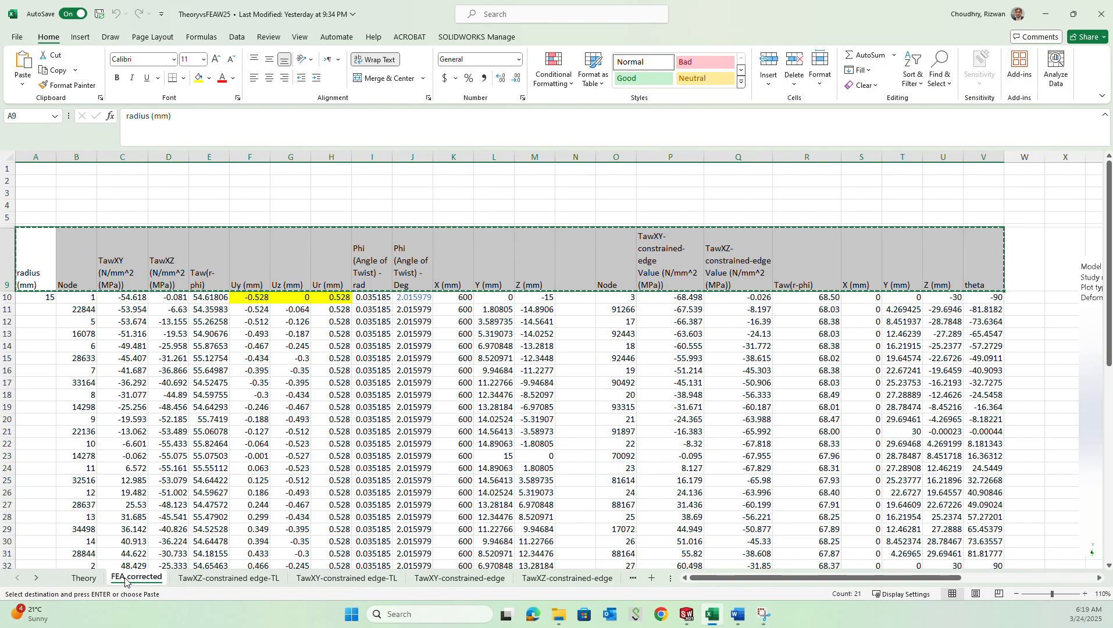
{"action": "right_click", "coordinate": [159, 578]}
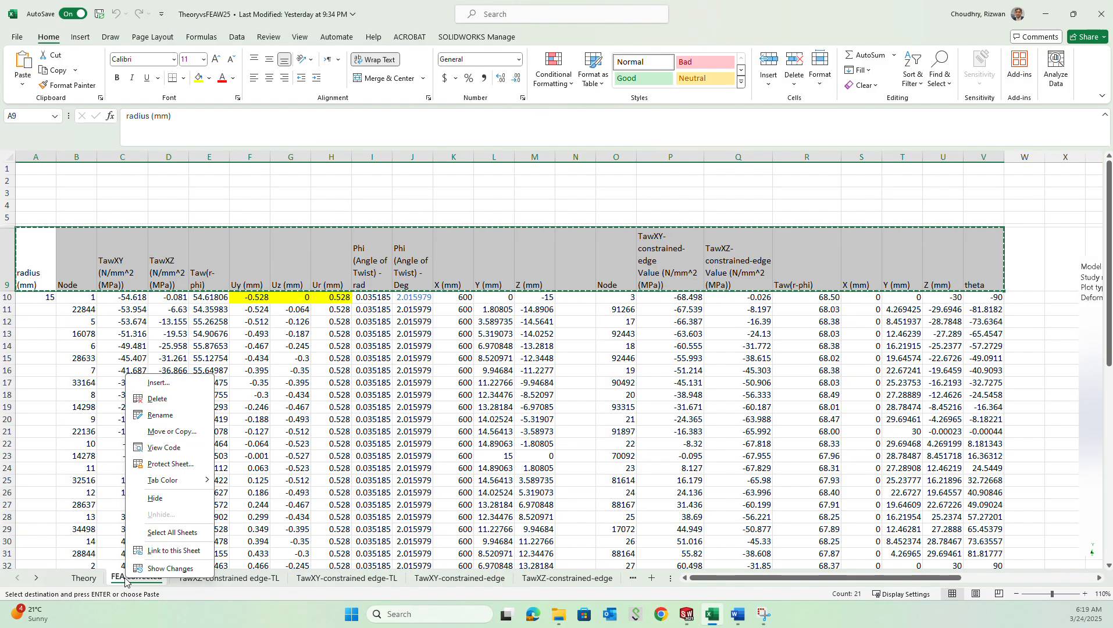
{"action": "left_click", "coordinate": [187, 430]}
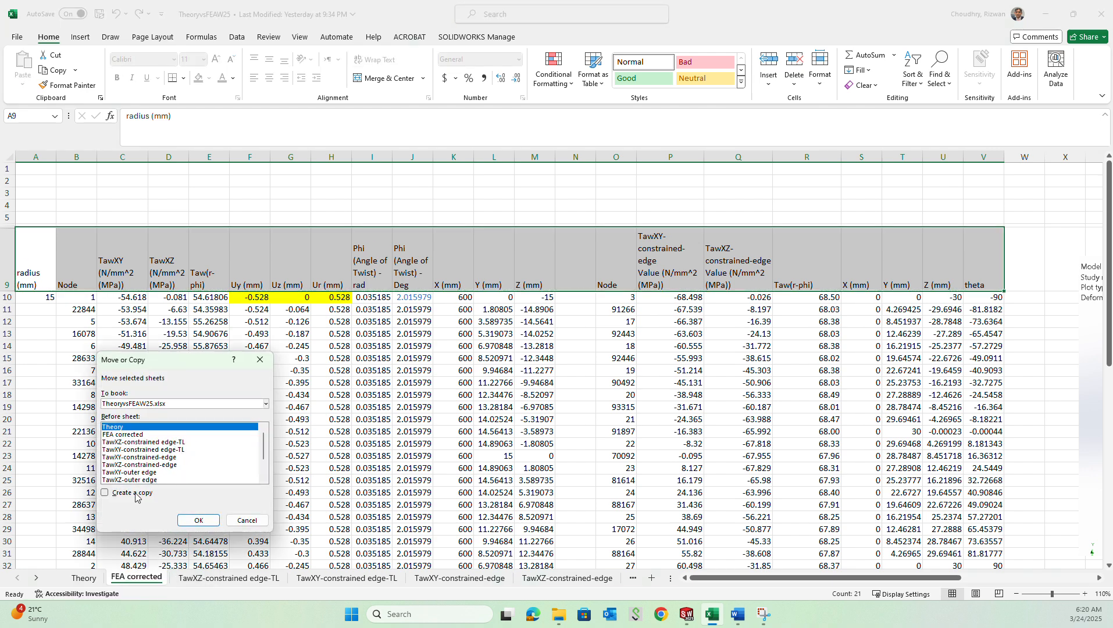
{"action": "left_click", "coordinate": [133, 436]}
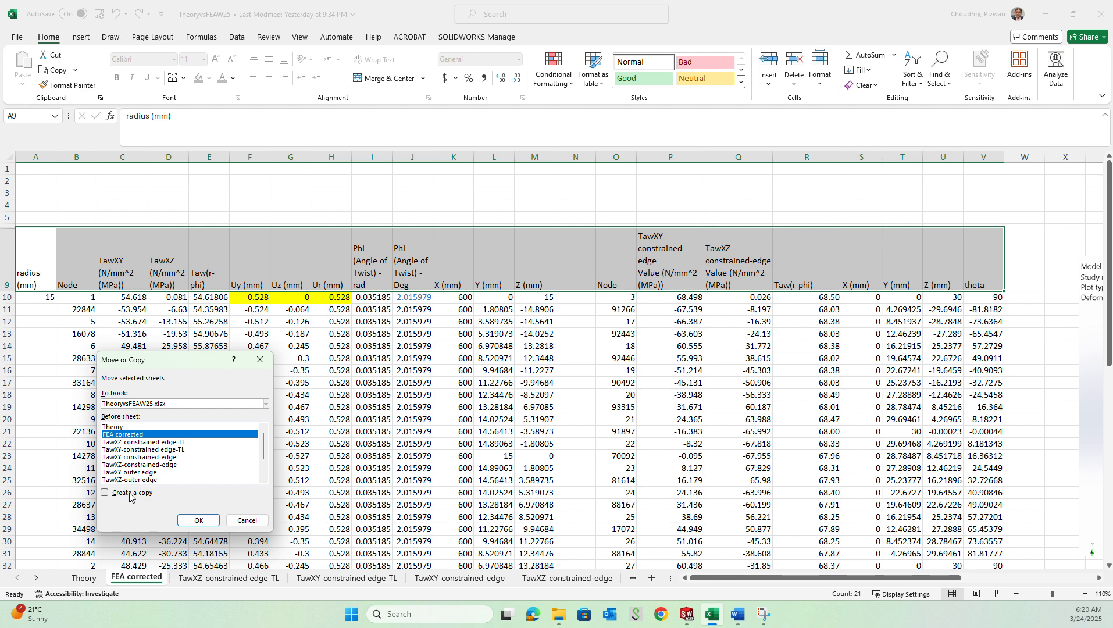
{"action": "left_click", "coordinate": [243, 521]}
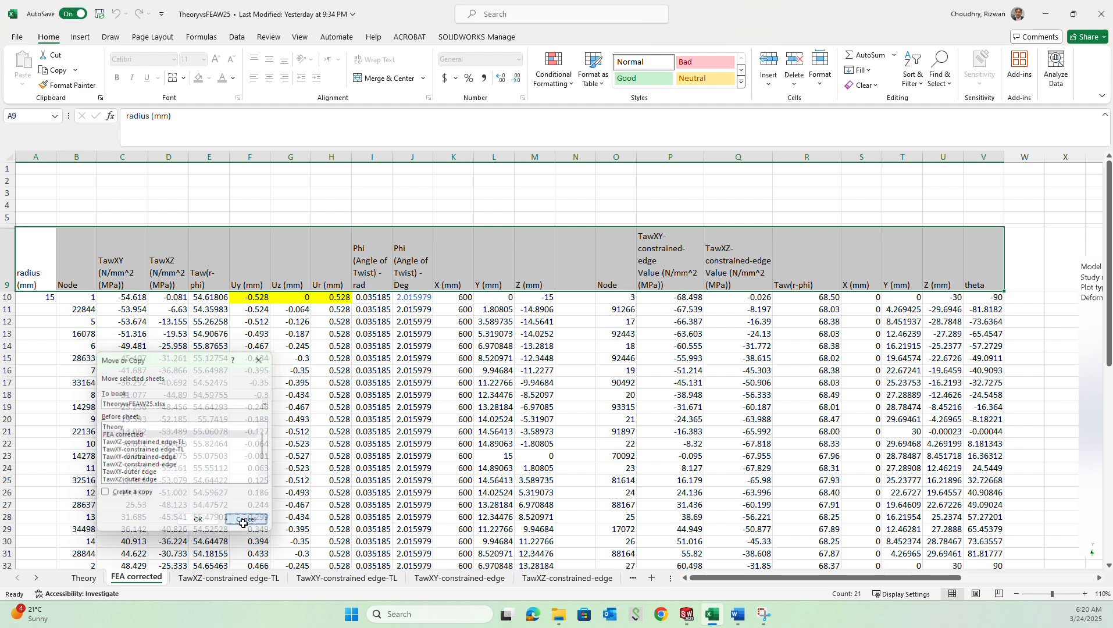
Step: Insert a new worksheet before the FEA corrected sheet and name it FEA_video
{"action": "right_click", "coordinate": [136, 582]}
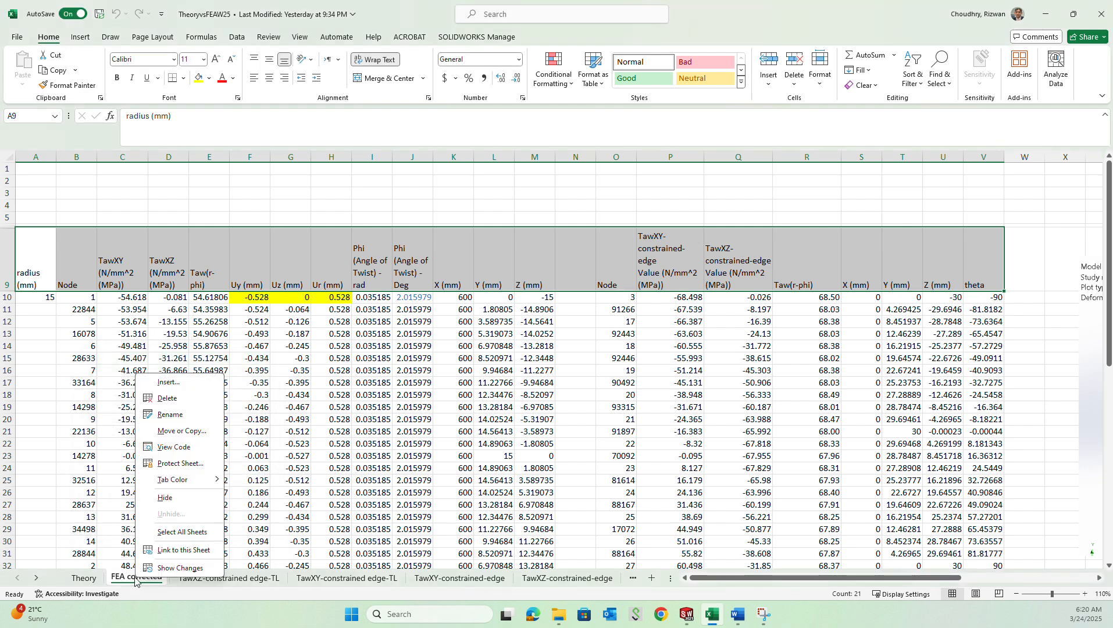
{"action": "left_click", "coordinate": [165, 383]}
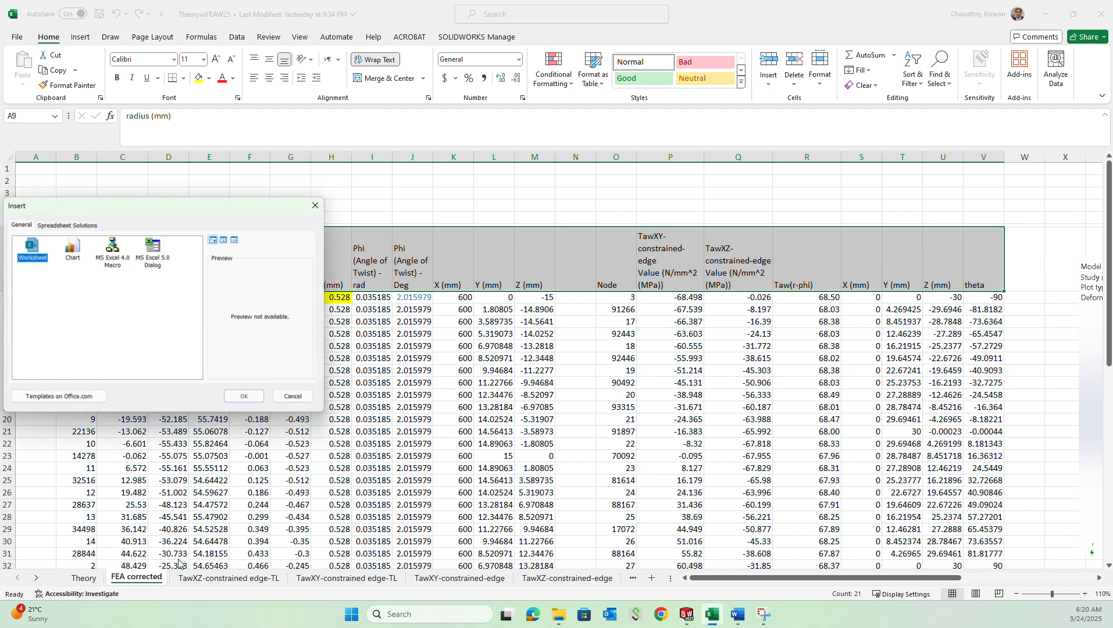
{"action": "left_click", "coordinate": [242, 396]}
{"action": "double_click", "coordinate": [123, 578]}
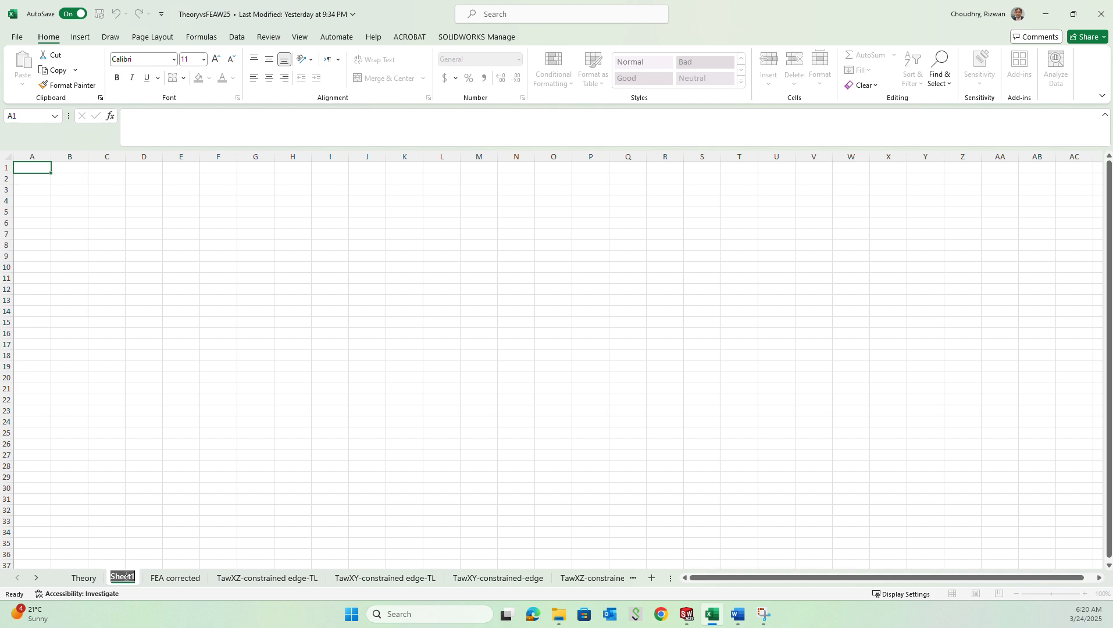
{"action": "type", "text": "FEA"}
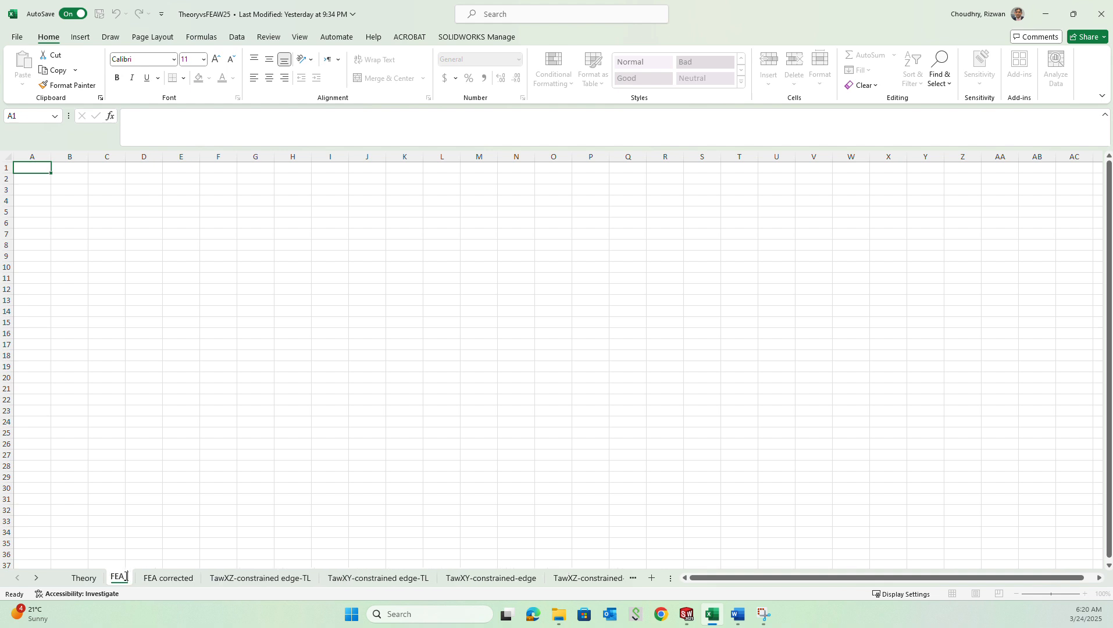
{"action": "type", "text": " video"}
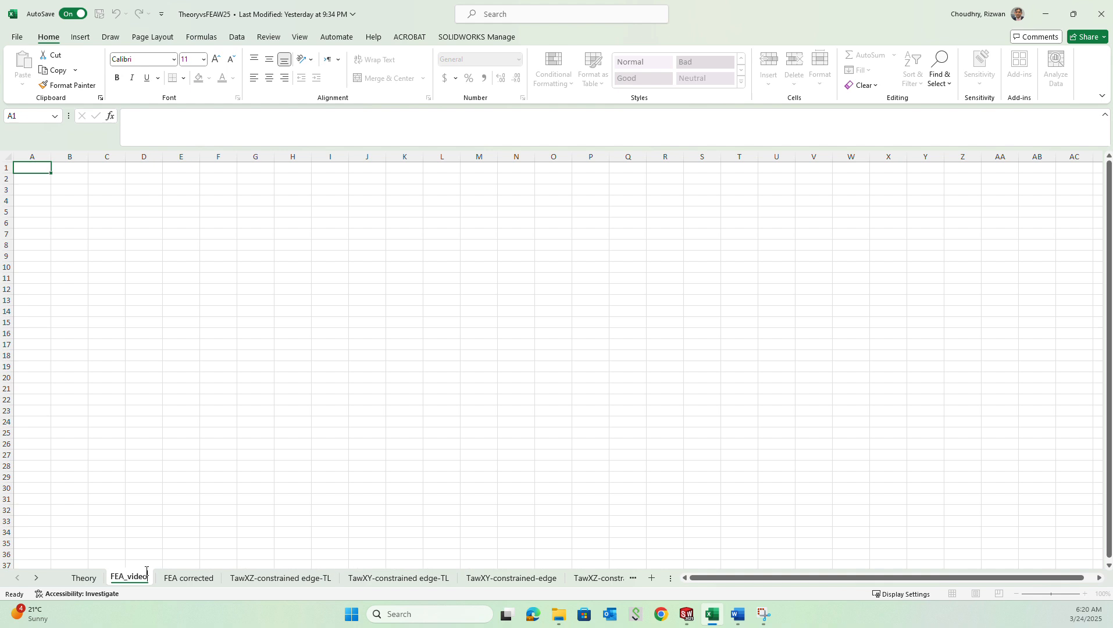
{"action": "left_click", "coordinate": [185, 485]}
Step: Check the column layout of the FEA corrected sheet, then return to the FEA_video sheet with cell B3 selected
{"action": "left_click", "coordinate": [44, 188]}
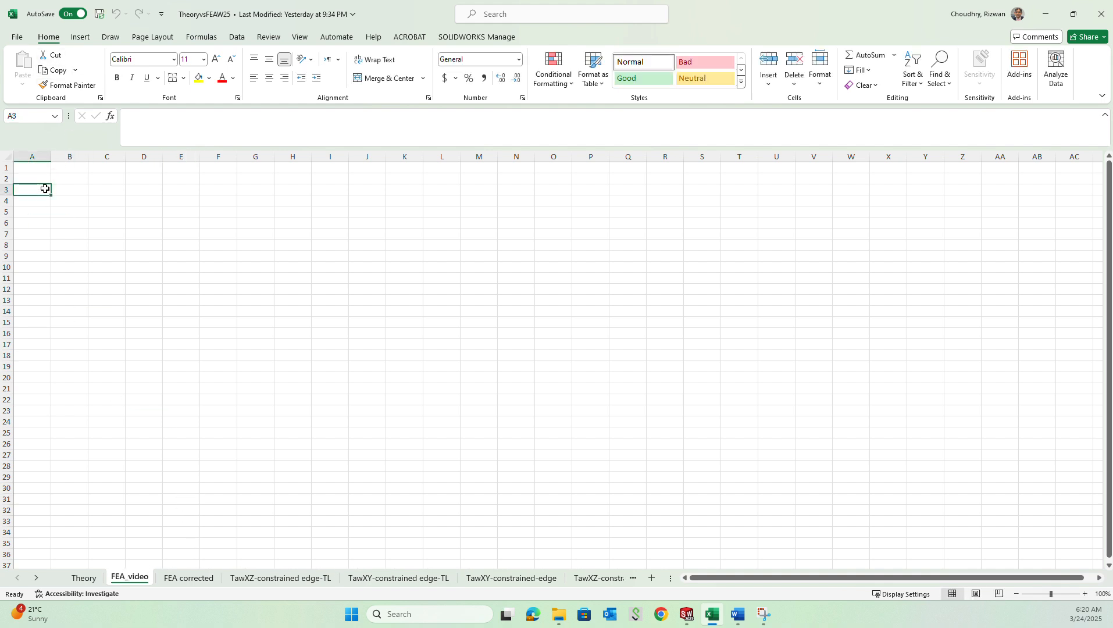
{"action": "left_click", "coordinate": [74, 191]}
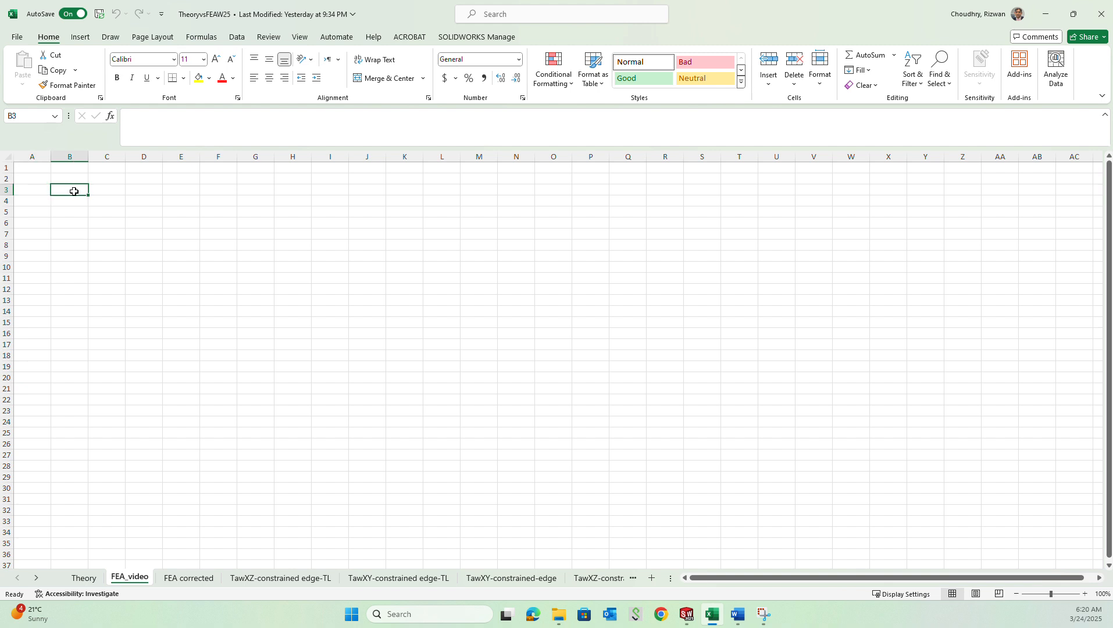
{"action": "left_click", "coordinate": [188, 578]}
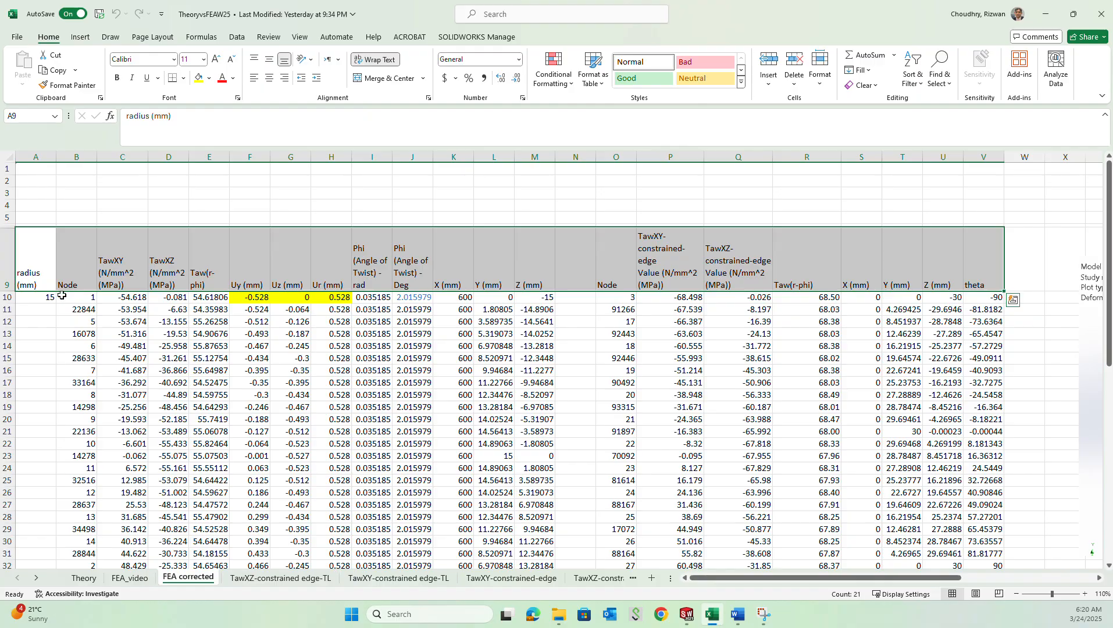
{"action": "key", "text": "alt+Tab"}
{"action": "key", "text": "alt+Tab"}
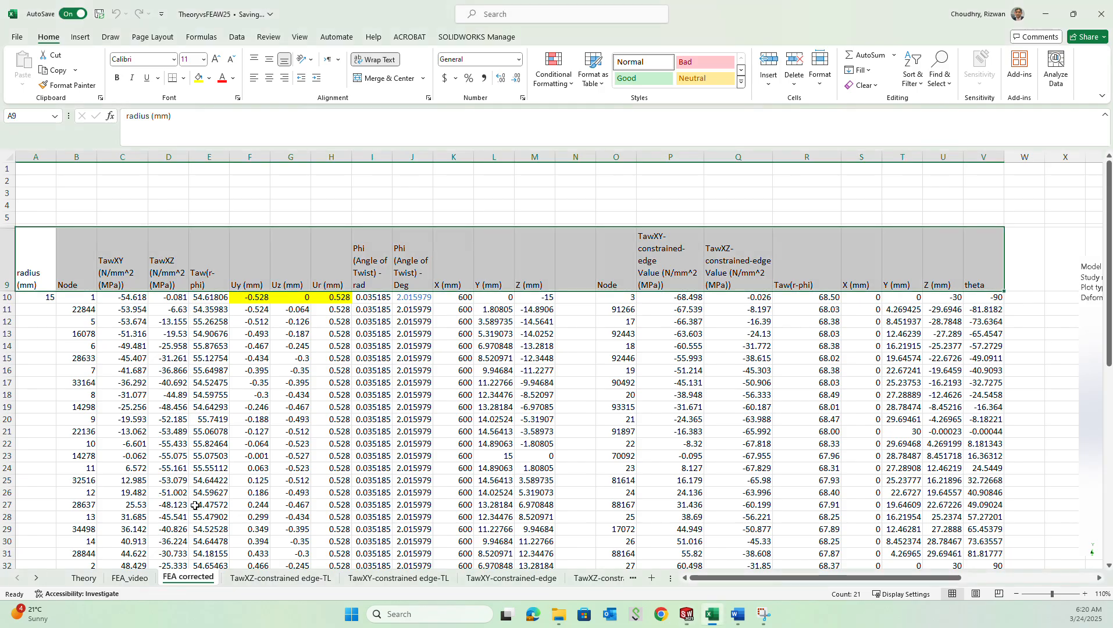
{"action": "left_click", "coordinate": [166, 470]}
{"action": "left_click", "coordinate": [130, 578]}
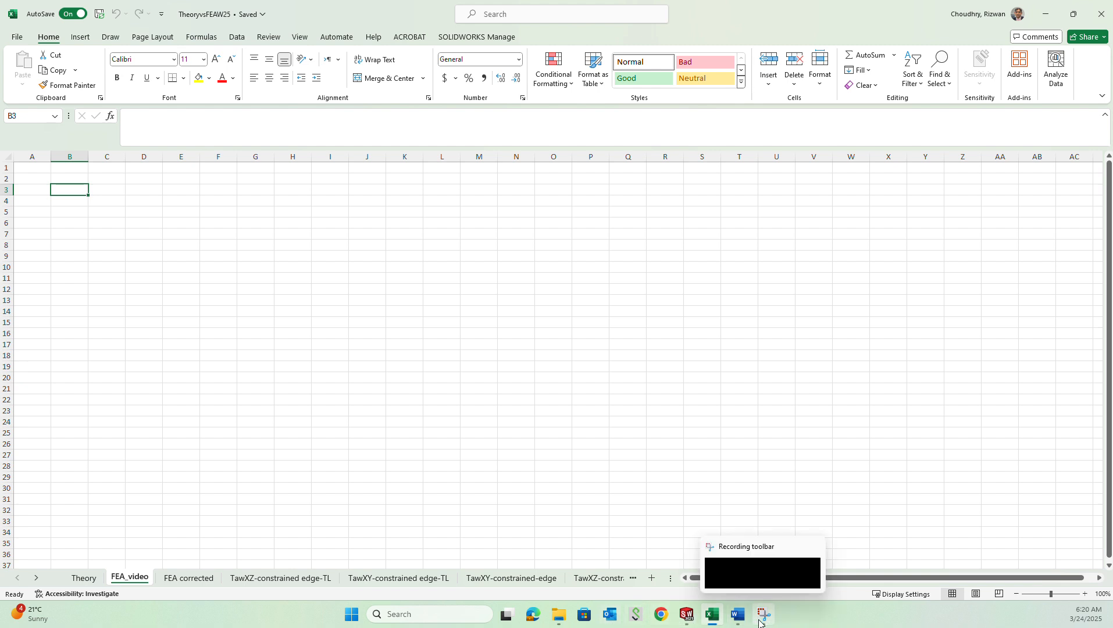
Step: Switch to SOLIDWORKS and probe the XY shear plot on selected entities, using the circular edge of the shaft's end face
{"action": "mouse_move", "coordinate": [742, 621]}
{"action": "left_click", "coordinate": [687, 615]}
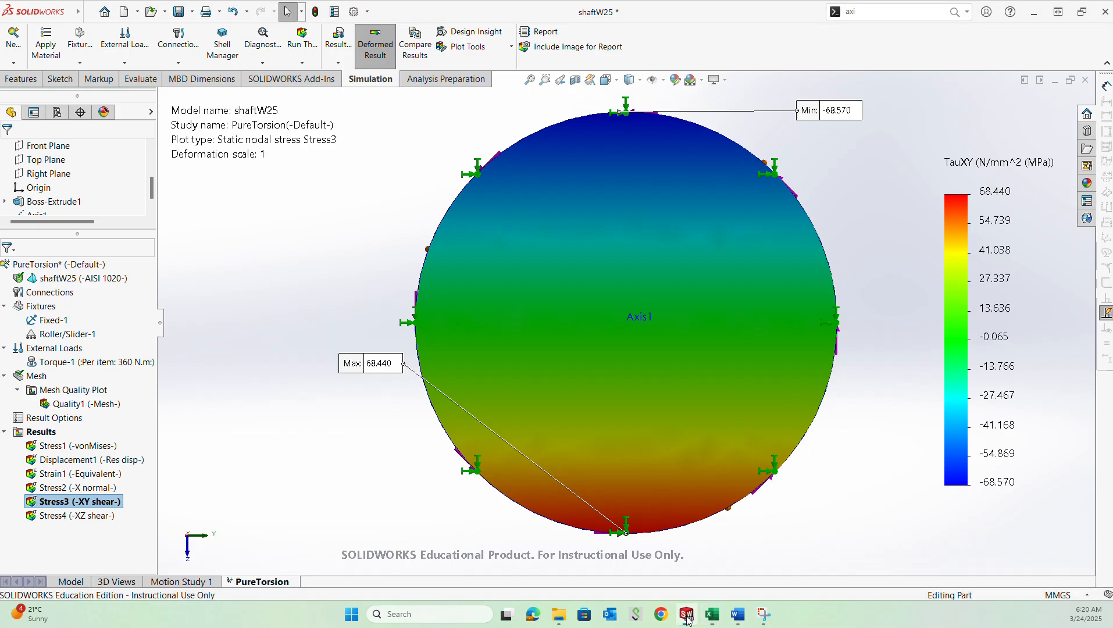
{"action": "right_click", "coordinate": [96, 504]}
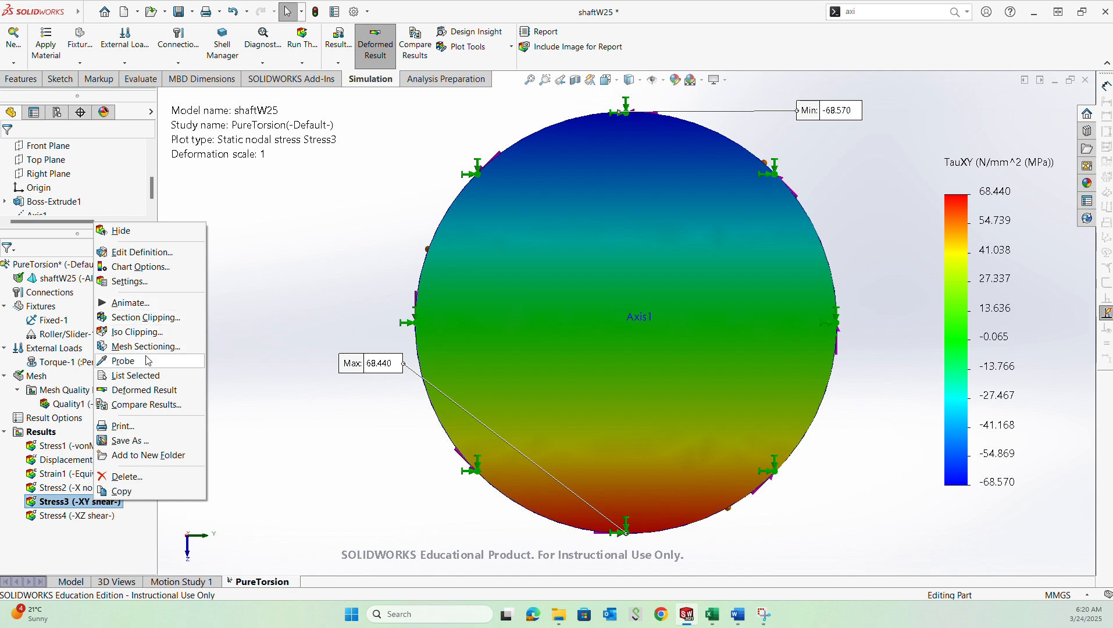
{"action": "left_click", "coordinate": [123, 361]}
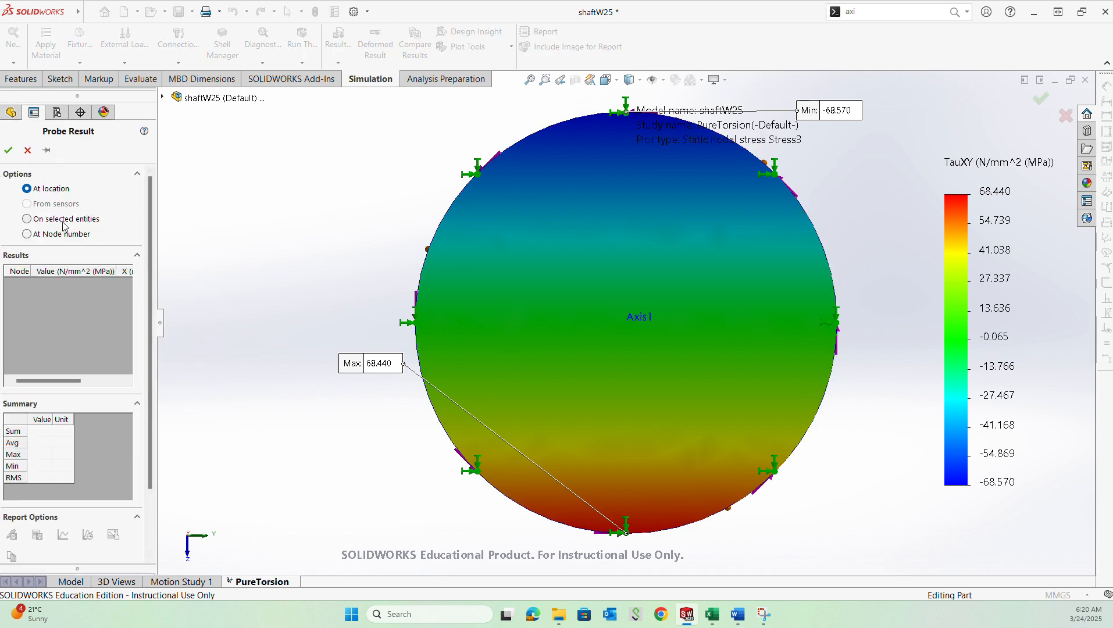
{"action": "left_click", "coordinate": [67, 220]}
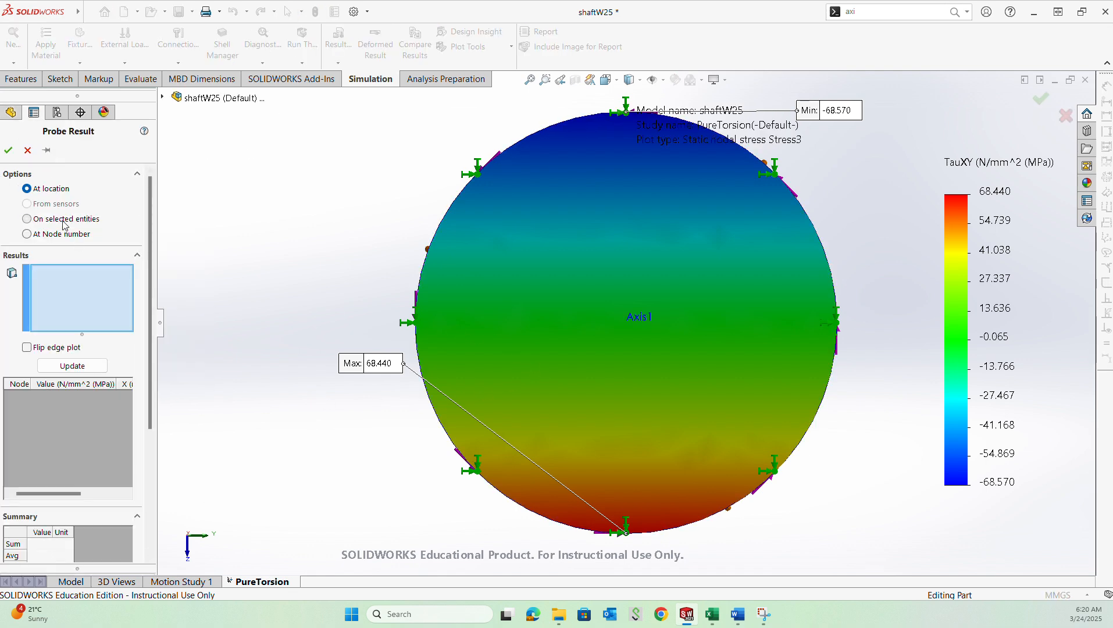
{"action": "left_click", "coordinate": [439, 230]}
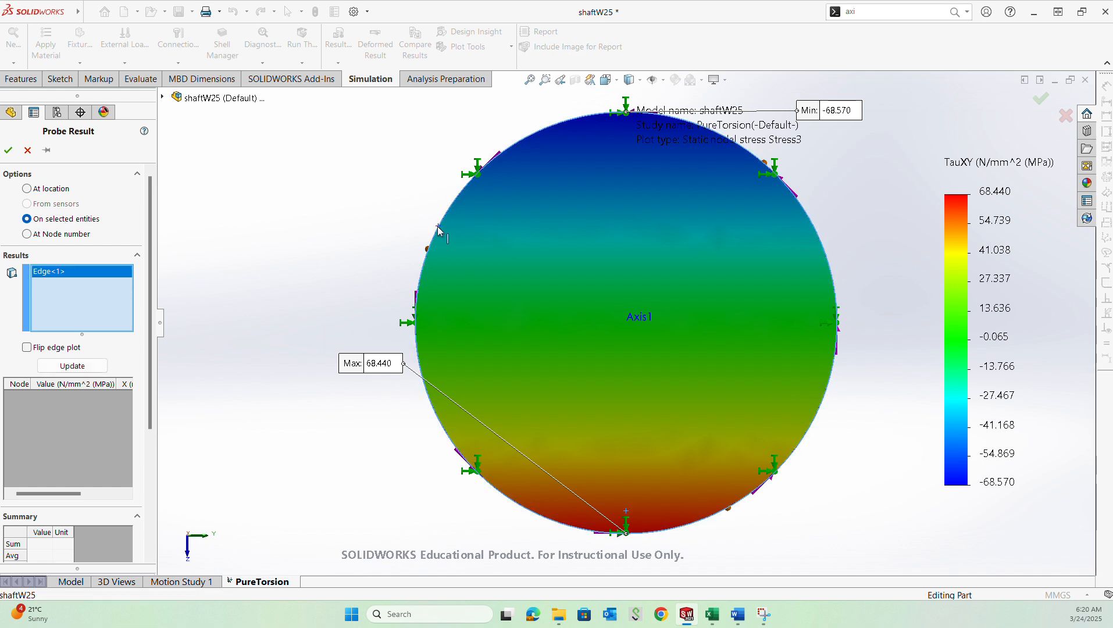
{"action": "left_click", "coordinate": [97, 364]}
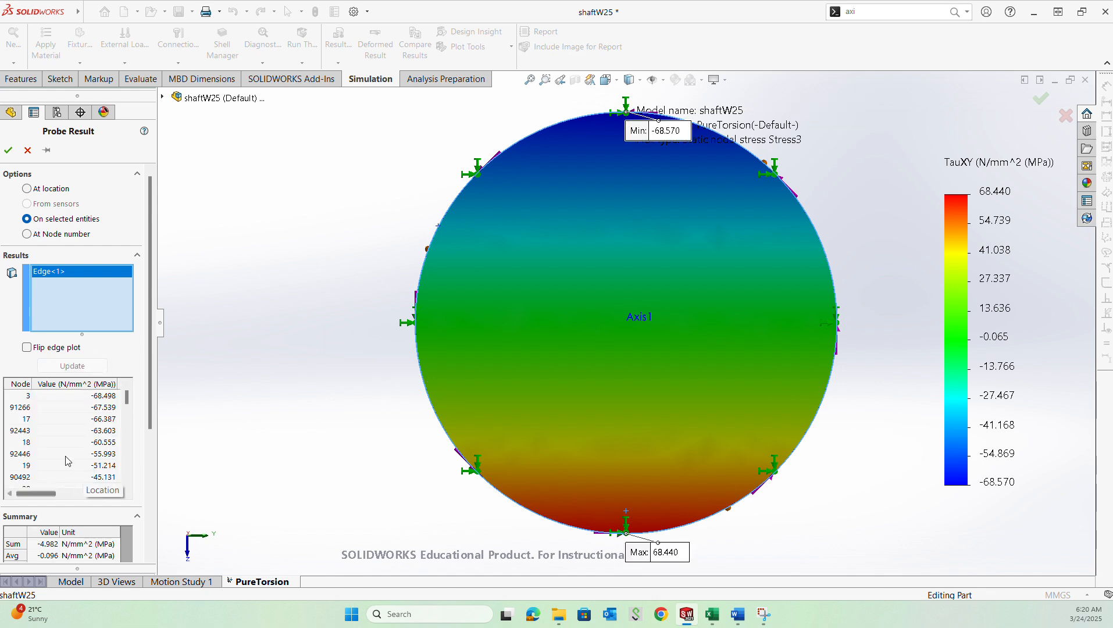
Step: Widen the probe results to view the node coordinates, and examine the edge plot of XY shear stress in an enlarged window before closing it
{"action": "scroll", "coordinate": [68, 433], "scroll_direction": "down", "scroll_amount": 6}
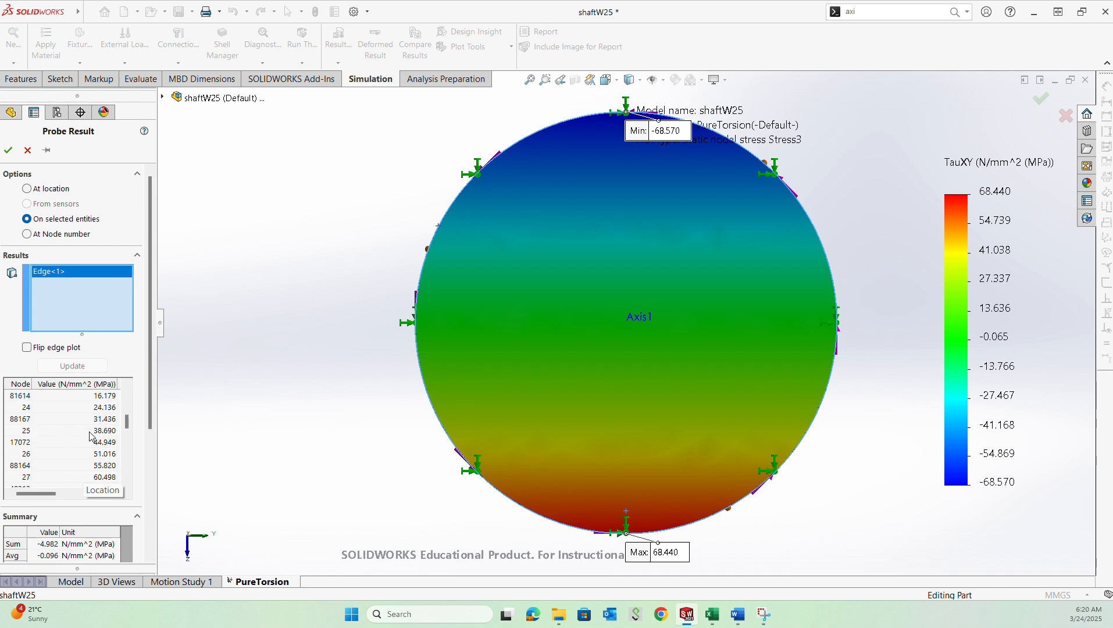
{"action": "left_click_drag", "start_coordinate": [160, 421], "coordinate": [335, 425]}
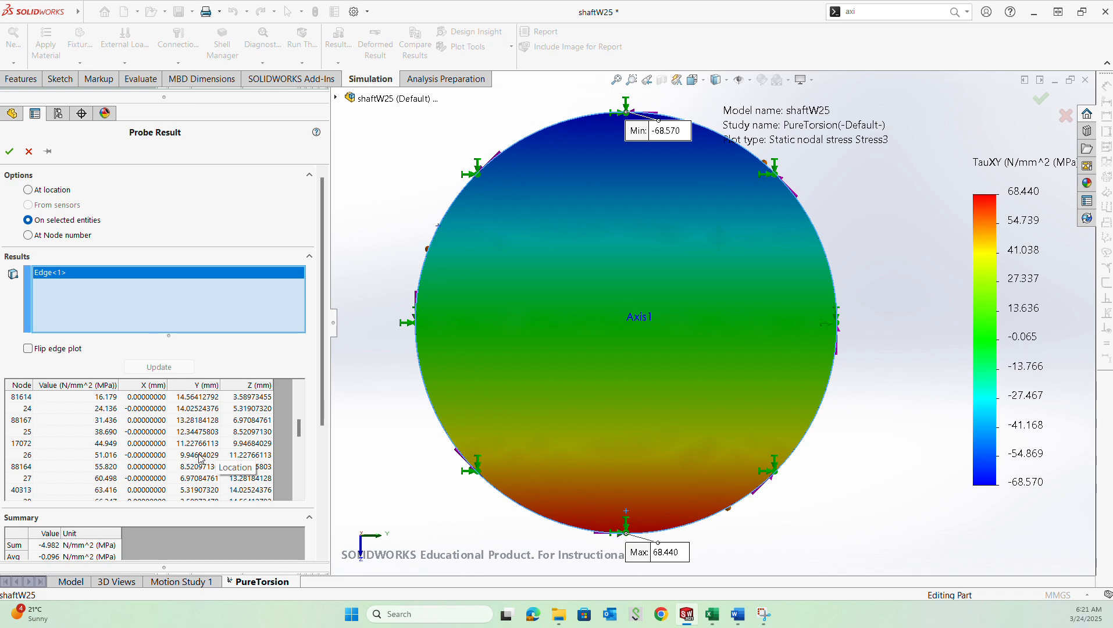
{"action": "scroll", "coordinate": [199, 457], "scroll_direction": "down", "scroll_amount": 9}
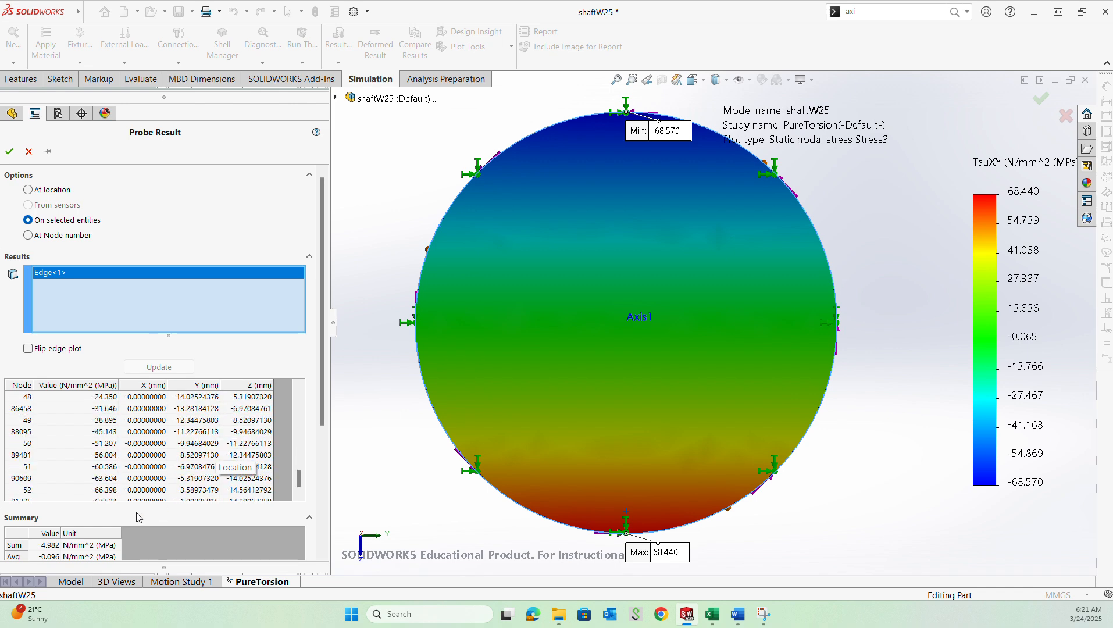
{"action": "scroll", "coordinate": [139, 517], "scroll_direction": "down", "scroll_amount": 4}
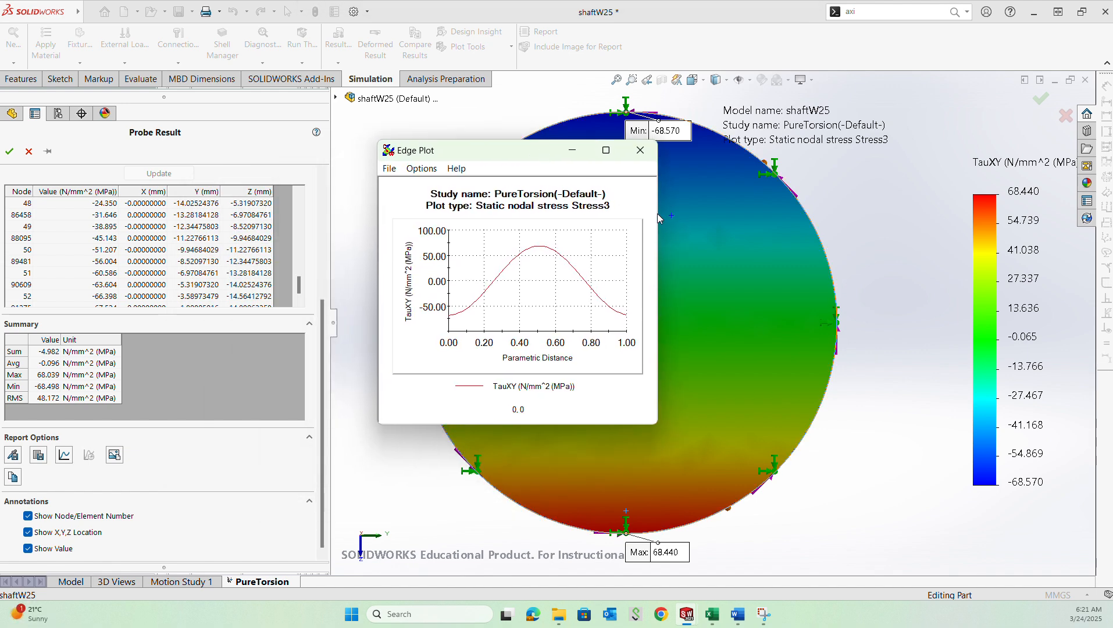
{"action": "left_click_drag", "start_coordinate": [659, 214], "coordinate": [877, 227]}
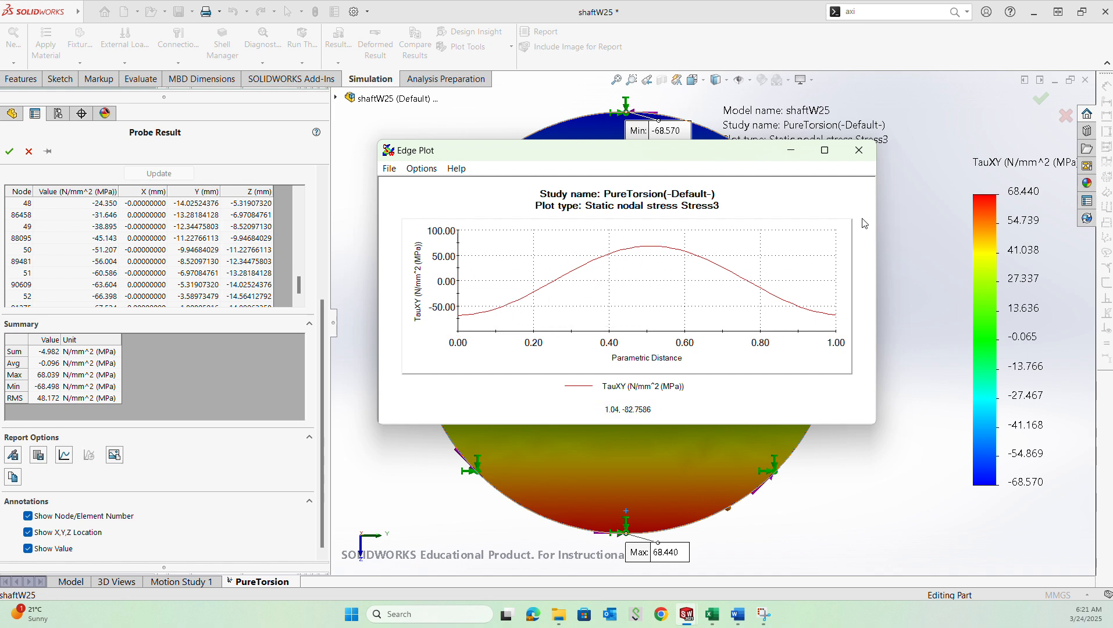
{"action": "left_click", "coordinate": [859, 151]}
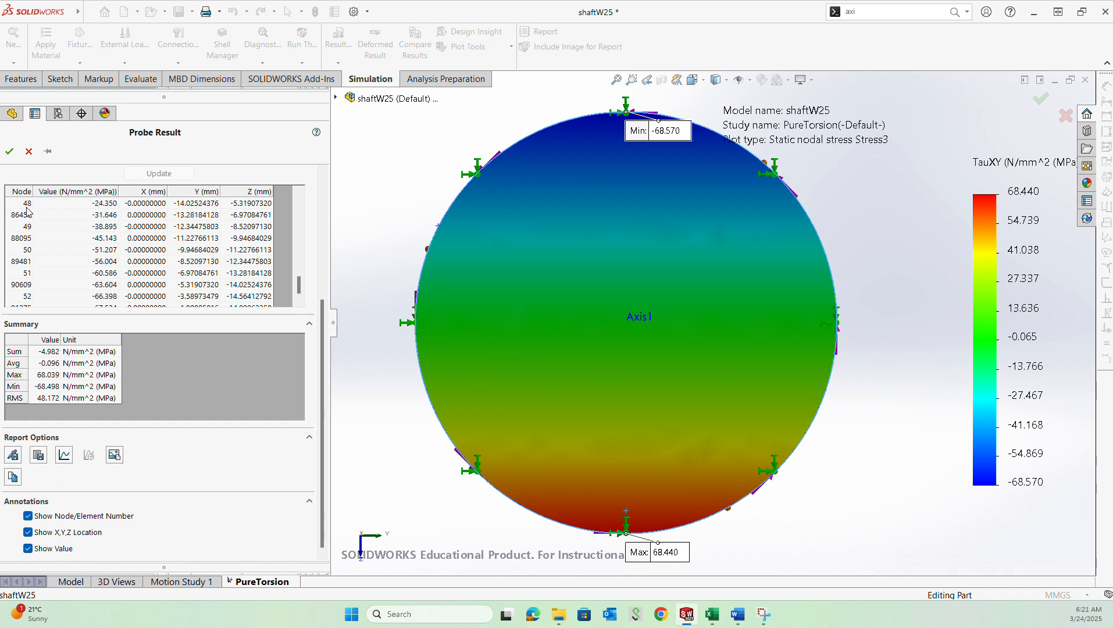
Step: Inspect the location and XY shear stress of individual edge nodes in the probe results, including nodes 3 and 92443
{"action": "left_click_drag", "start_coordinate": [25, 204], "coordinate": [185, 336]}
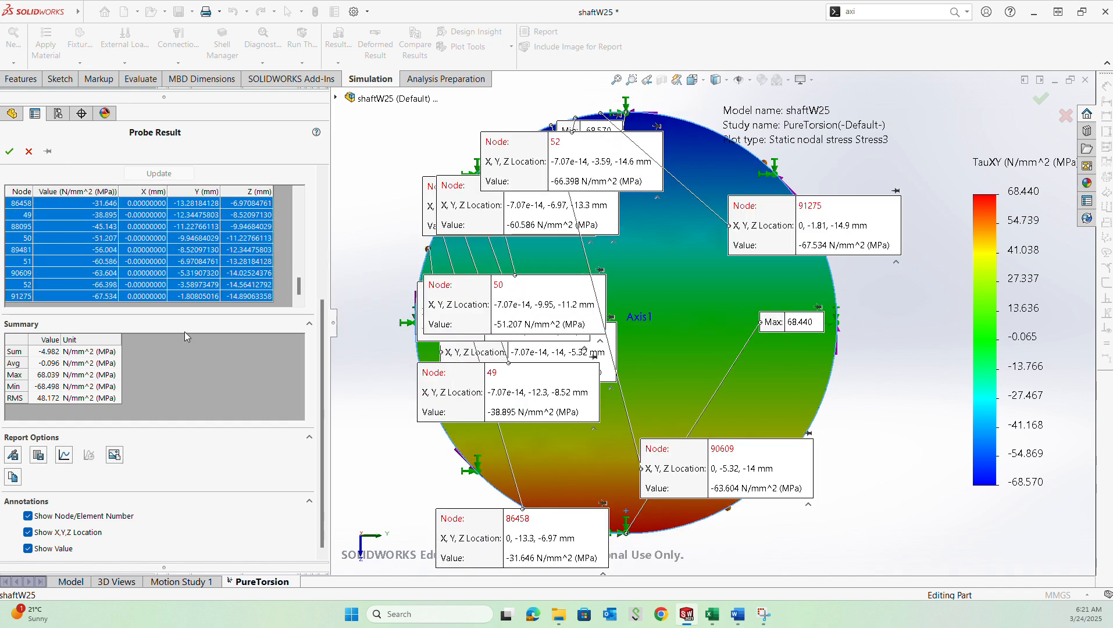
{"action": "left_click_drag", "start_coordinate": [300, 286], "coordinate": [300, 199]}
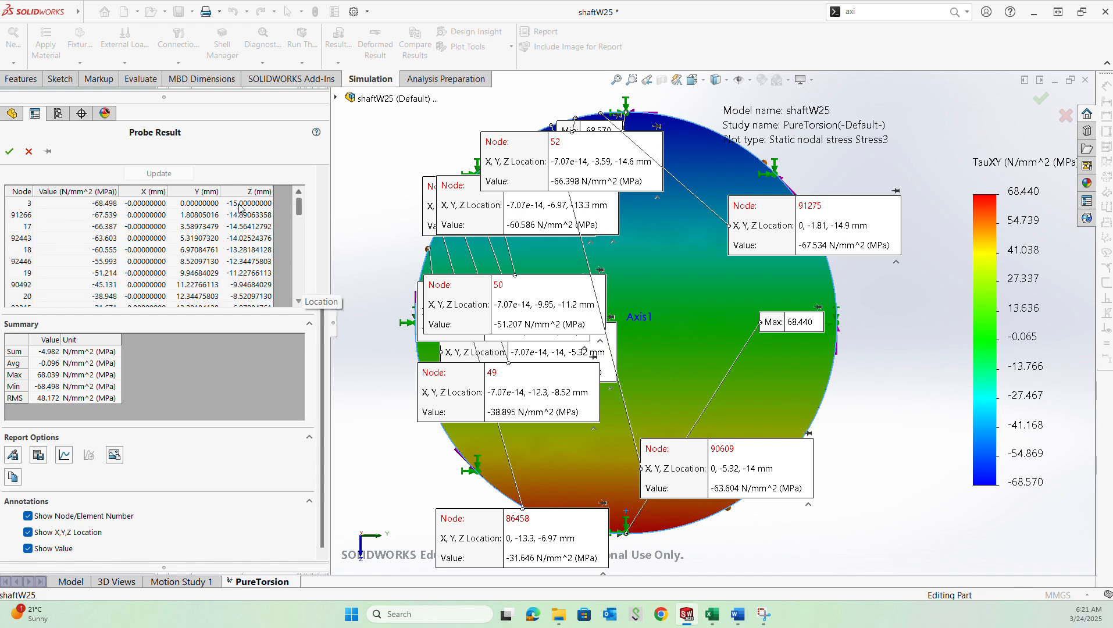
{"action": "left_click", "coordinate": [29, 204]}
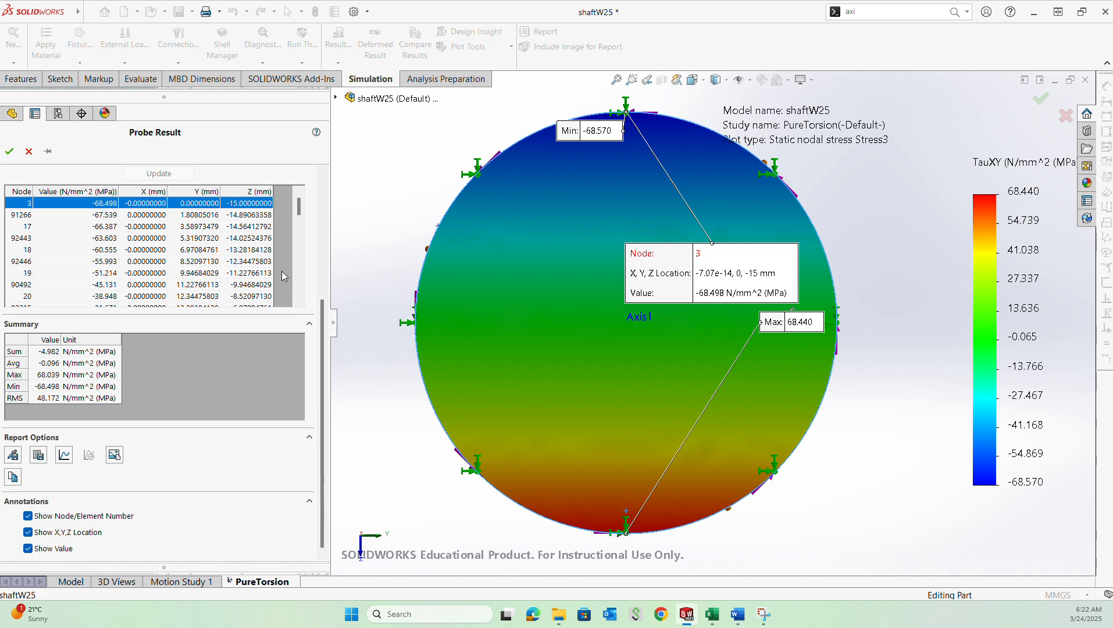
{"action": "left_click", "coordinate": [261, 273]}
{"action": "left_click", "coordinate": [269, 297]}
{"action": "left_click", "coordinate": [258, 205]}
{"action": "left_click", "coordinate": [269, 239]}
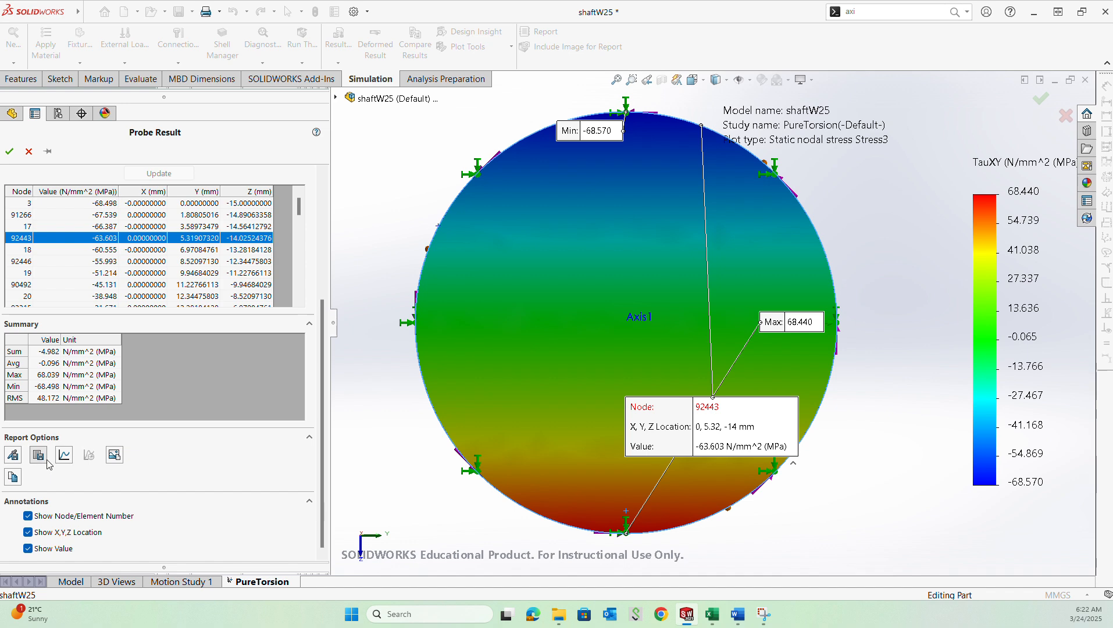
Step: Save the XY shear probe results as the CSV file shaftW25-PureTorsion-Results-Stress3-1 in the shaftW25-PureTorsion folder
{"action": "left_click", "coordinate": [39, 455]}
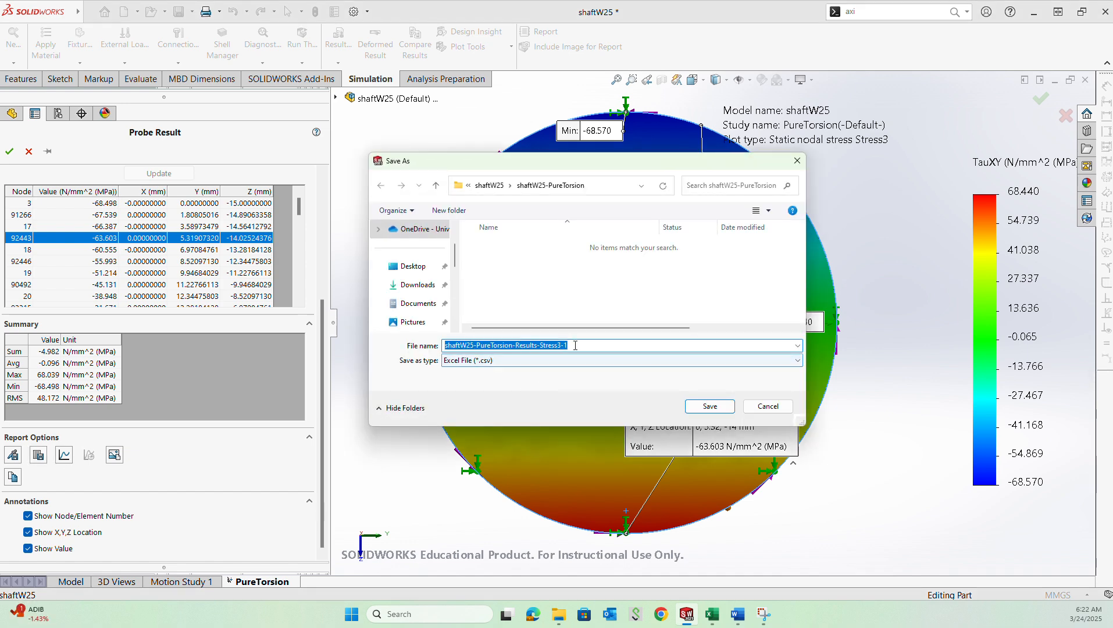
{"action": "left_click", "coordinate": [708, 406]}
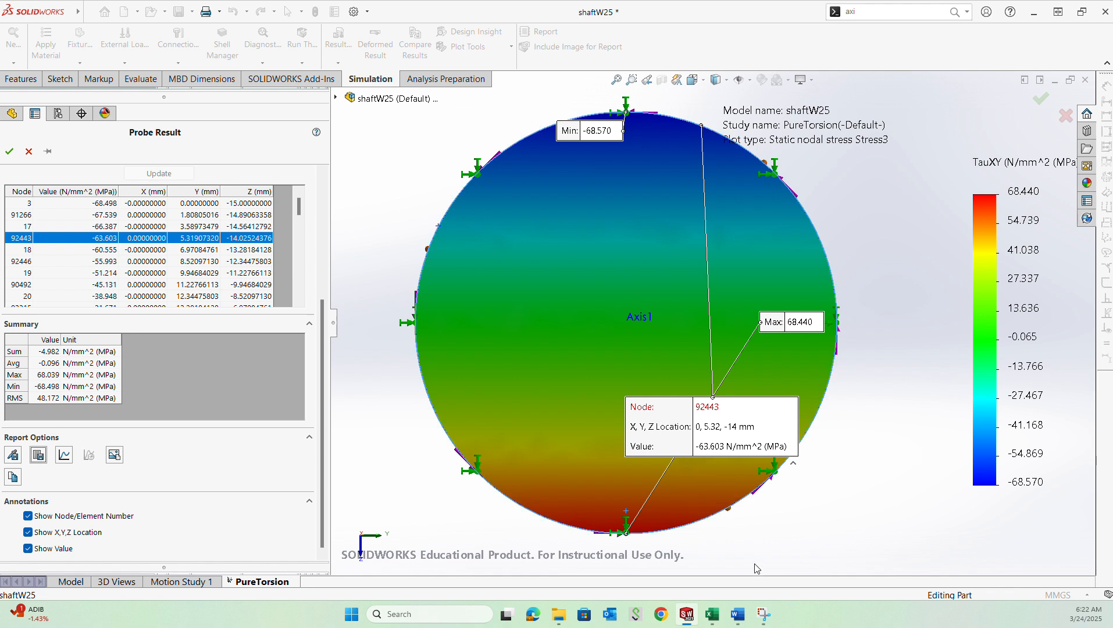
Step: Open shaftW25-PureTorsion-Results-Stress3-1 from the shaftW25-PureTorsion folder in Excel and enlarge its window over the FEA_video sheet
{"action": "mouse_move", "coordinate": [712, 615]}
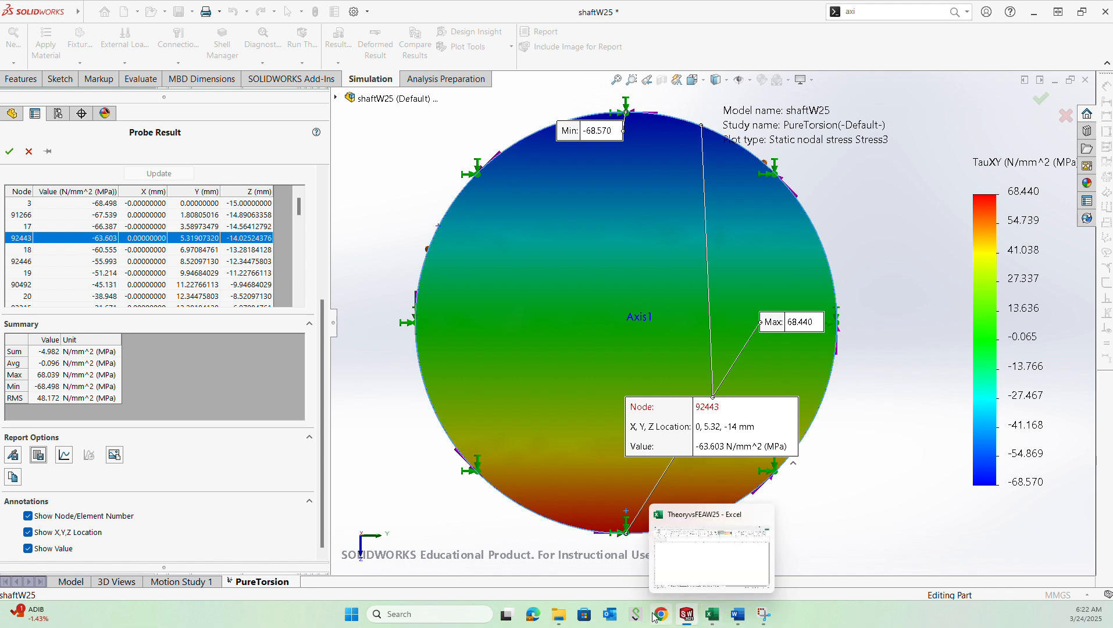
{"action": "left_click", "coordinate": [562, 581]}
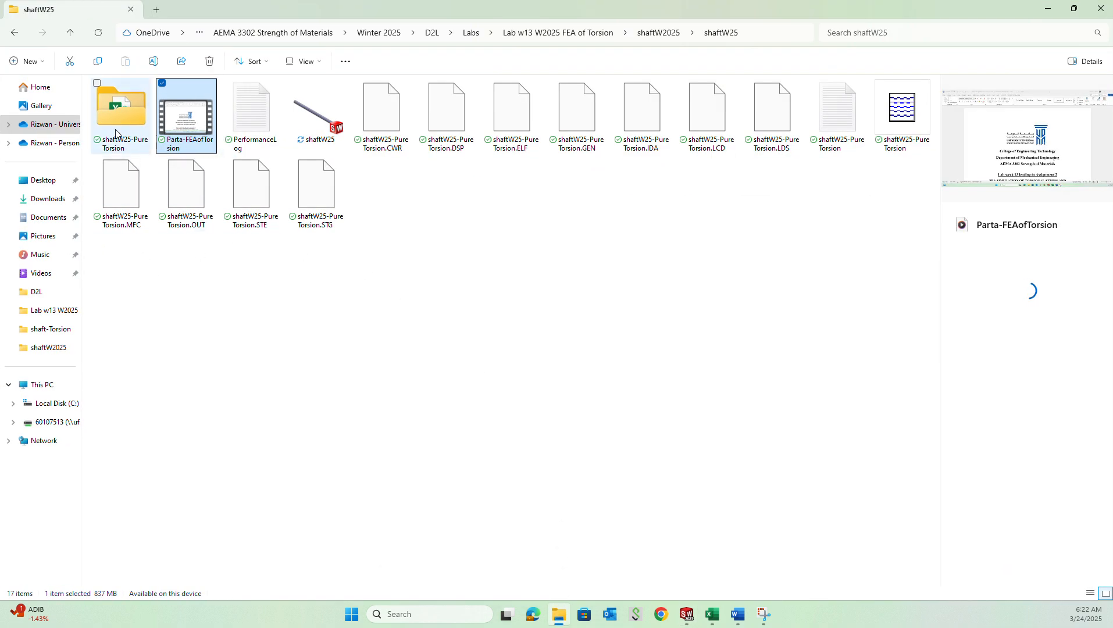
{"action": "double_click", "coordinate": [121, 110]}
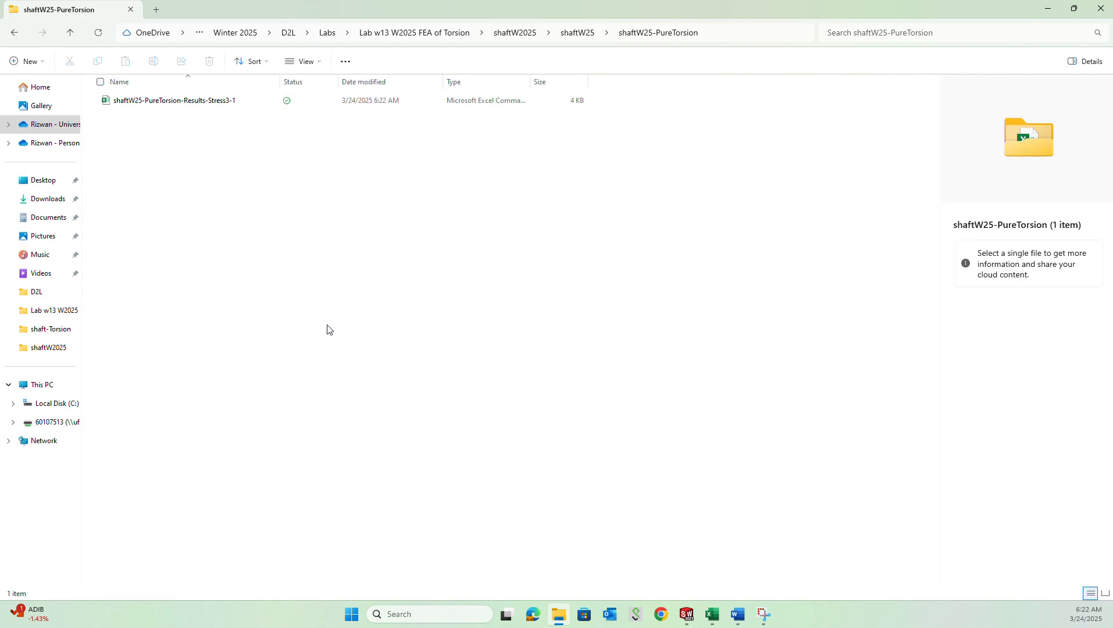
{"action": "left_click", "coordinate": [169, 102]}
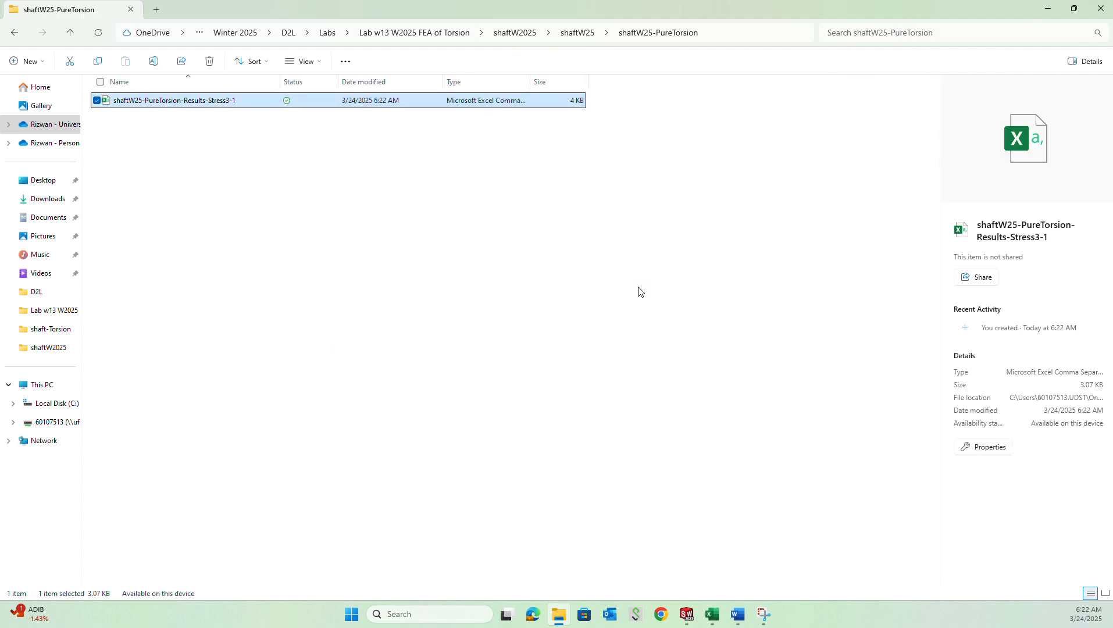
{"action": "key", "text": "alt+Tab"}
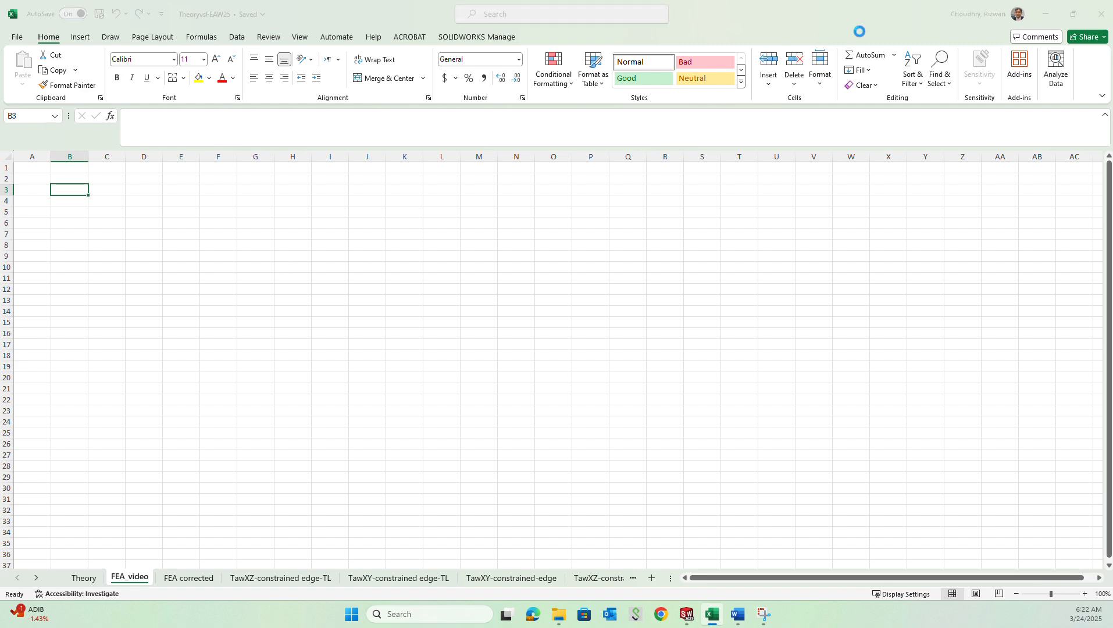
{"action": "left_click", "coordinate": [1082, 17]}
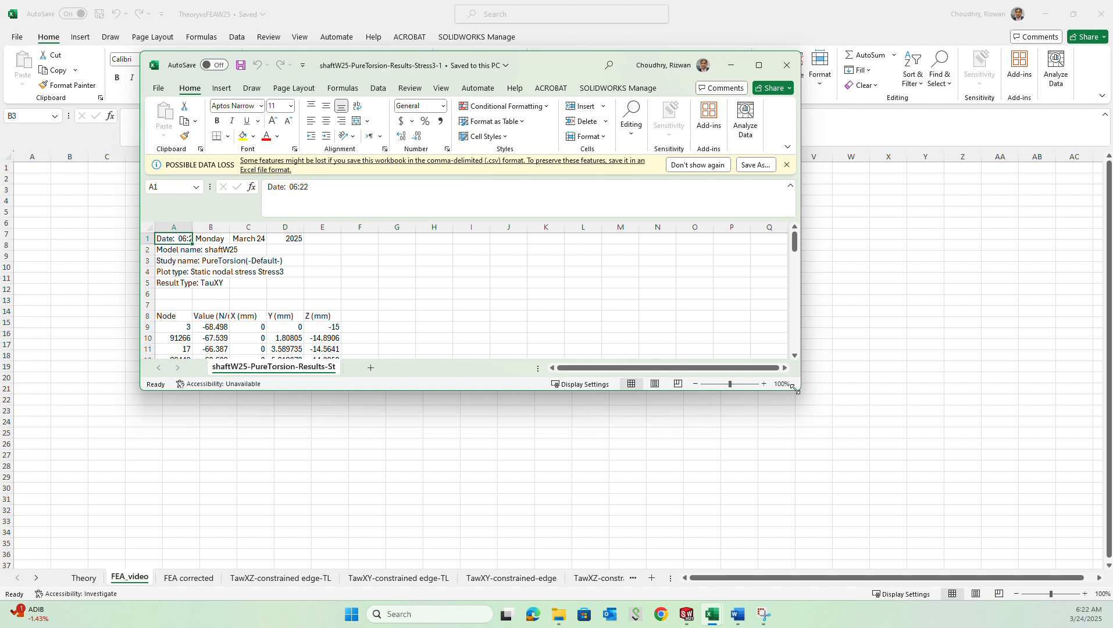
{"action": "left_click_drag", "start_coordinate": [803, 389], "coordinate": [948, 583]}
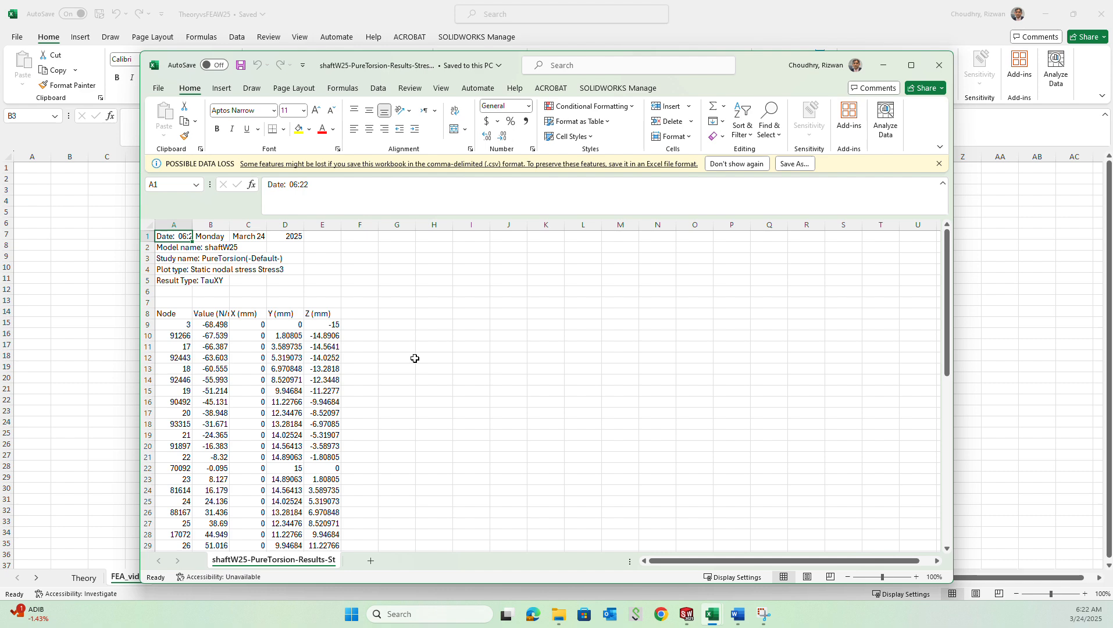
Step: Copy the shaftW25-PureTorsion-Results-St sheet into the TheoryvsFEAW25.xlsx workbook, placed before the TawXZ-constrained edge-TL sheet
{"action": "right_click", "coordinate": [311, 565]}
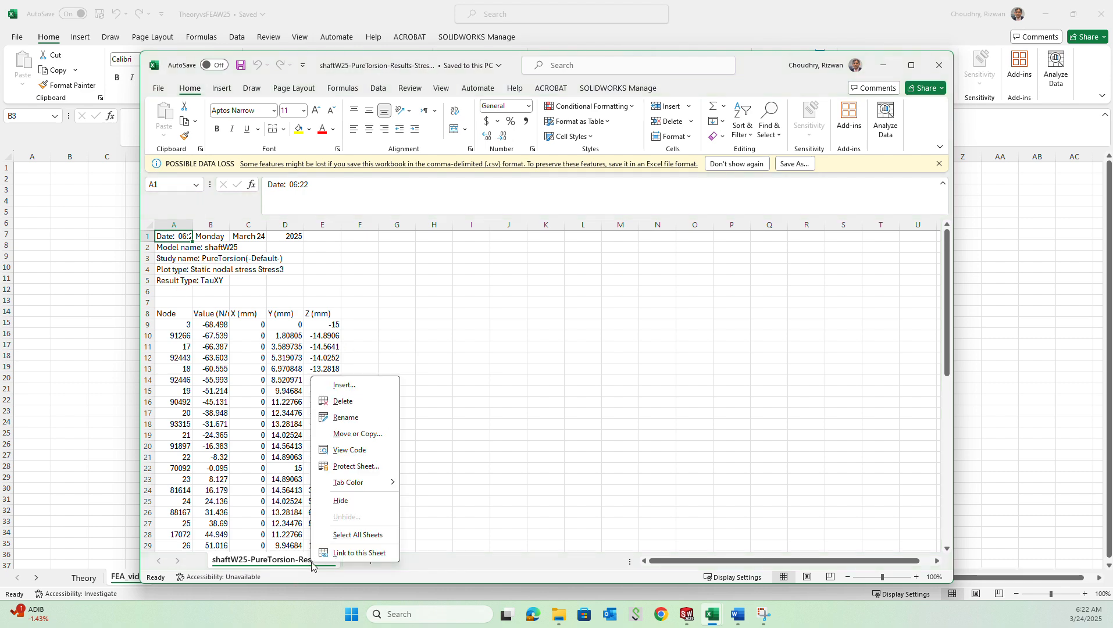
{"action": "left_click", "coordinate": [384, 436]}
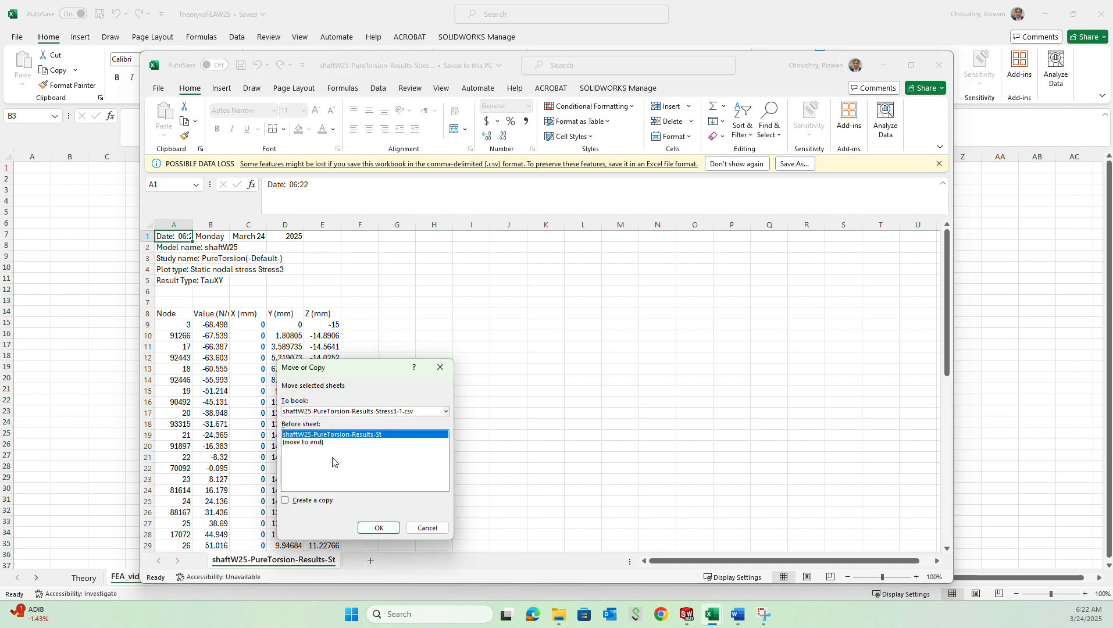
{"action": "left_click", "coordinate": [341, 412]}
{"action": "left_click", "coordinate": [337, 436]}
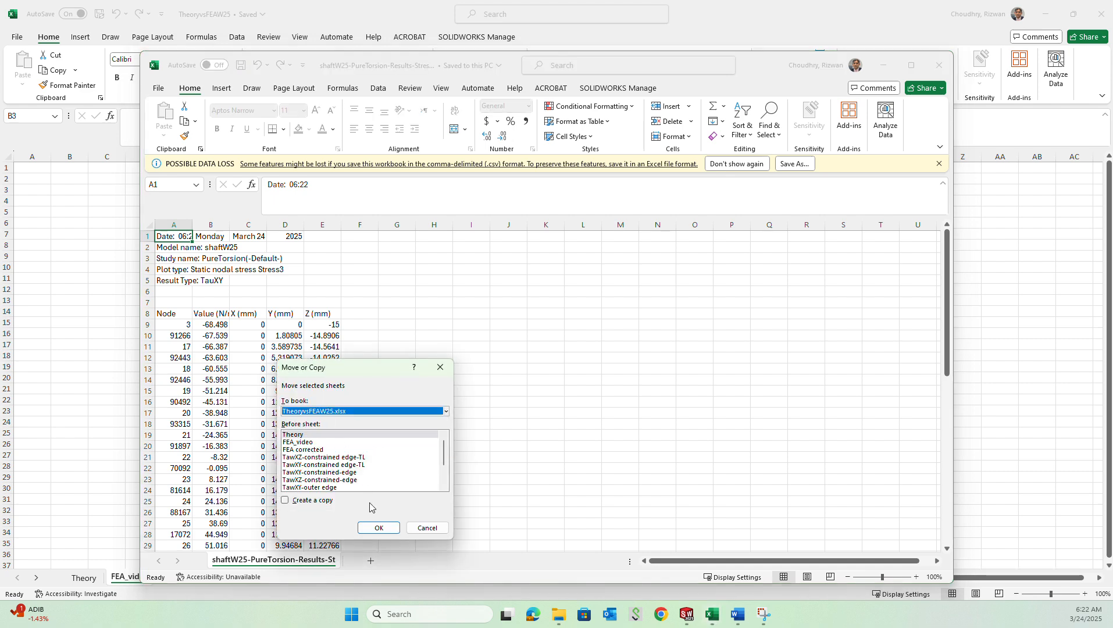
{"action": "left_click", "coordinate": [314, 457]}
{"action": "left_click", "coordinate": [308, 501]}
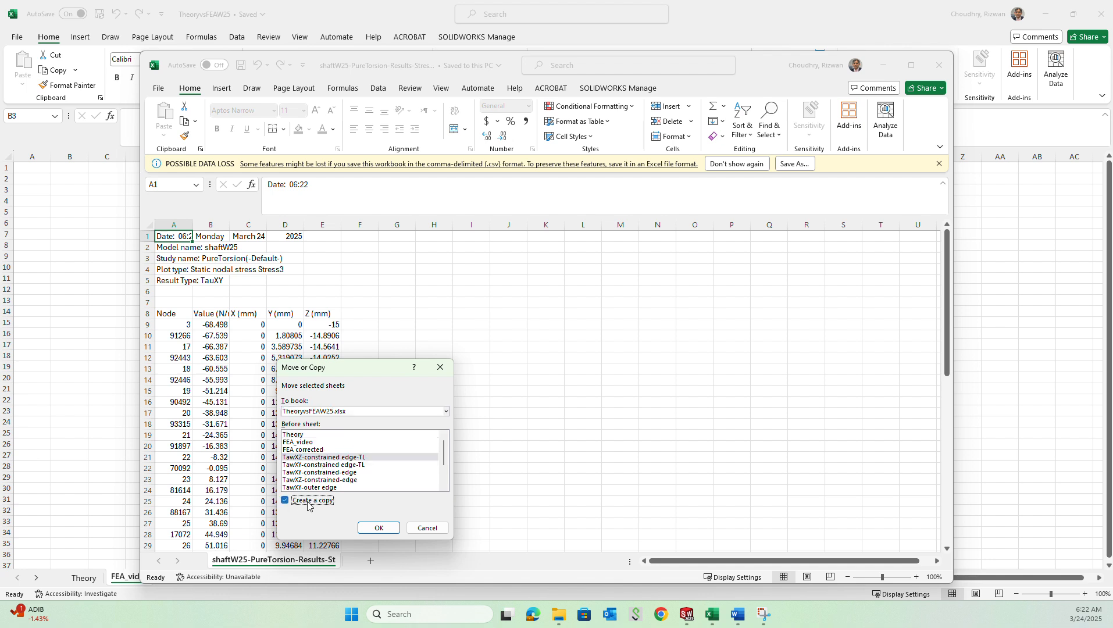
{"action": "left_click", "coordinate": [378, 528]}
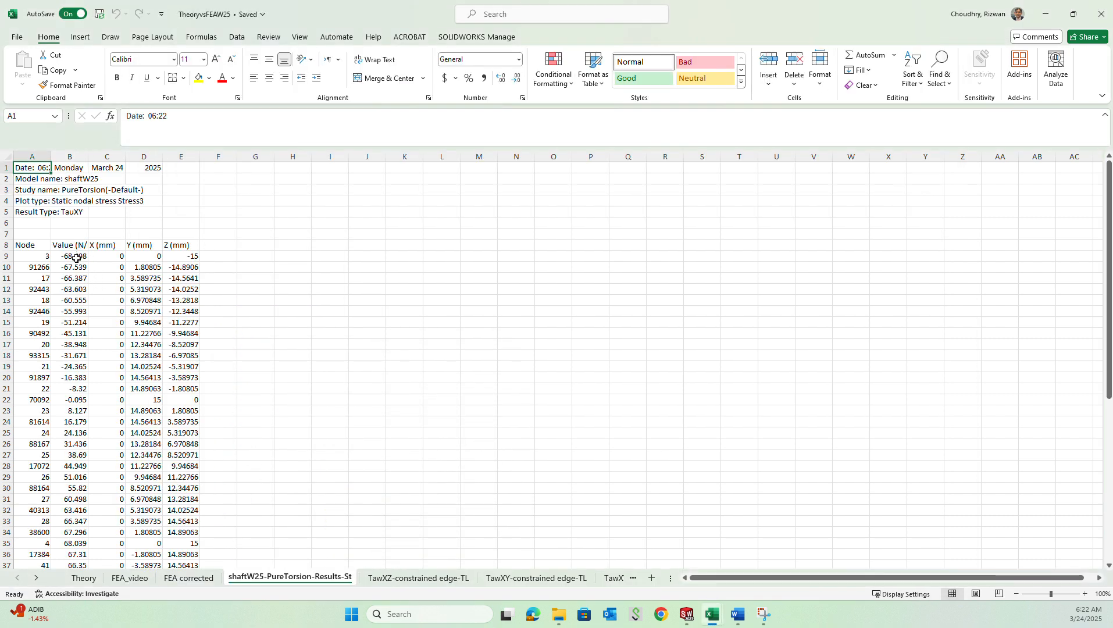
Step: Copy the whole node table, headers included, from the imported results sheet and paste it at cell B3 of the FEA_video sheet
{"action": "left_click_drag", "start_coordinate": [32, 245], "coordinate": [194, 540]}
{"action": "scroll", "coordinate": [167, 251], "scroll_direction": "up", "scroll_amount": 6}
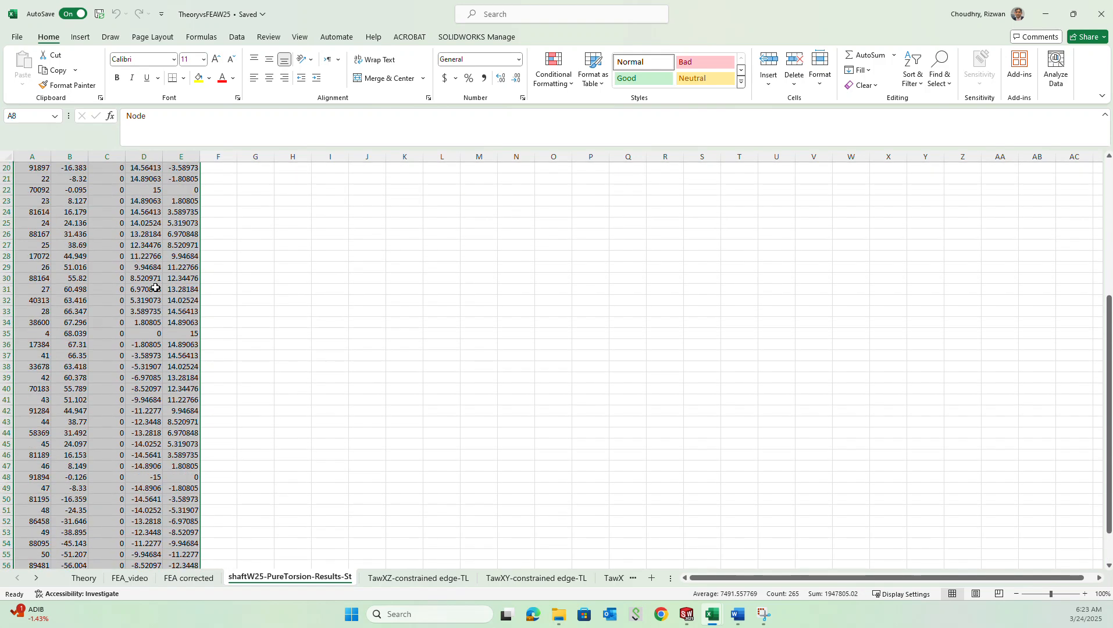
{"action": "scroll", "coordinate": [175, 253], "scroll_direction": "up", "scroll_amount": 3}
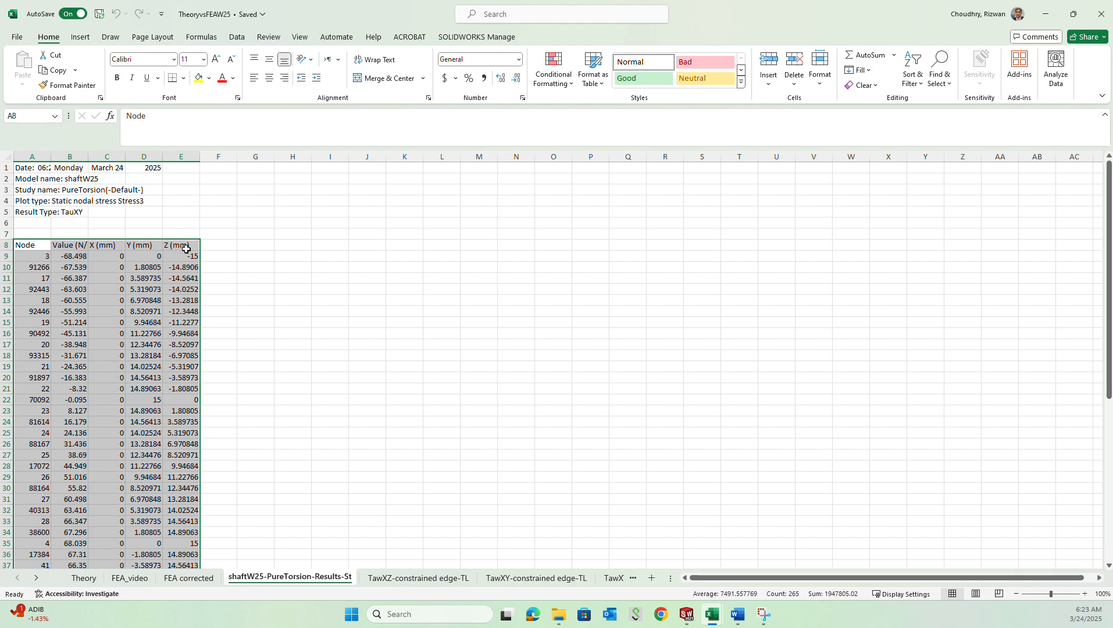
{"action": "right_click", "coordinate": [186, 249]}
{"action": "left_click", "coordinate": [224, 227]}
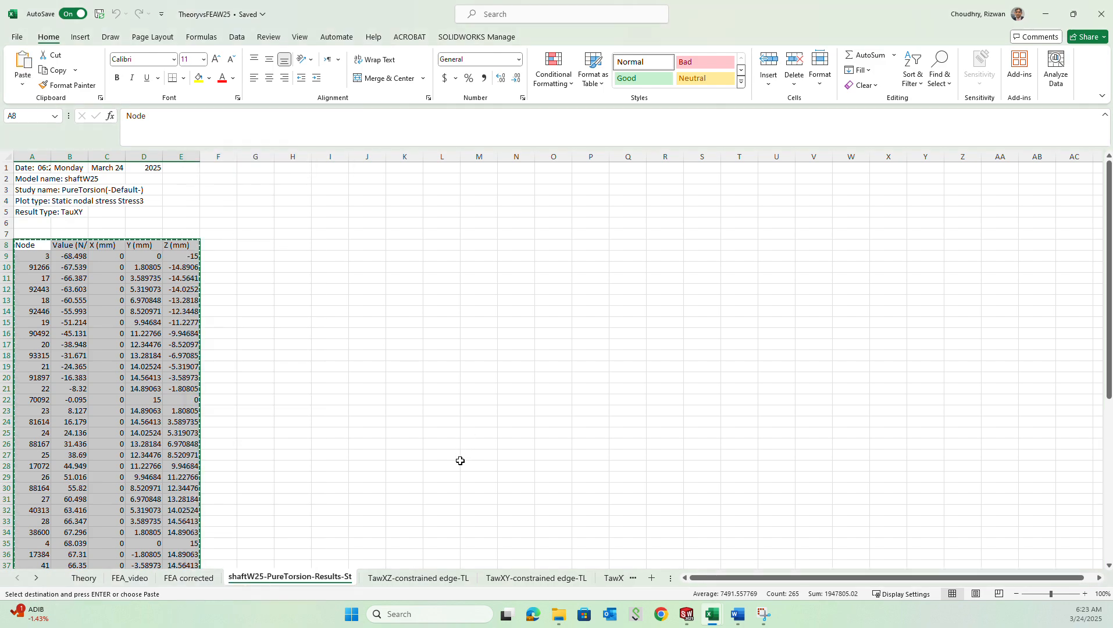
{"action": "left_click", "coordinate": [201, 578]}
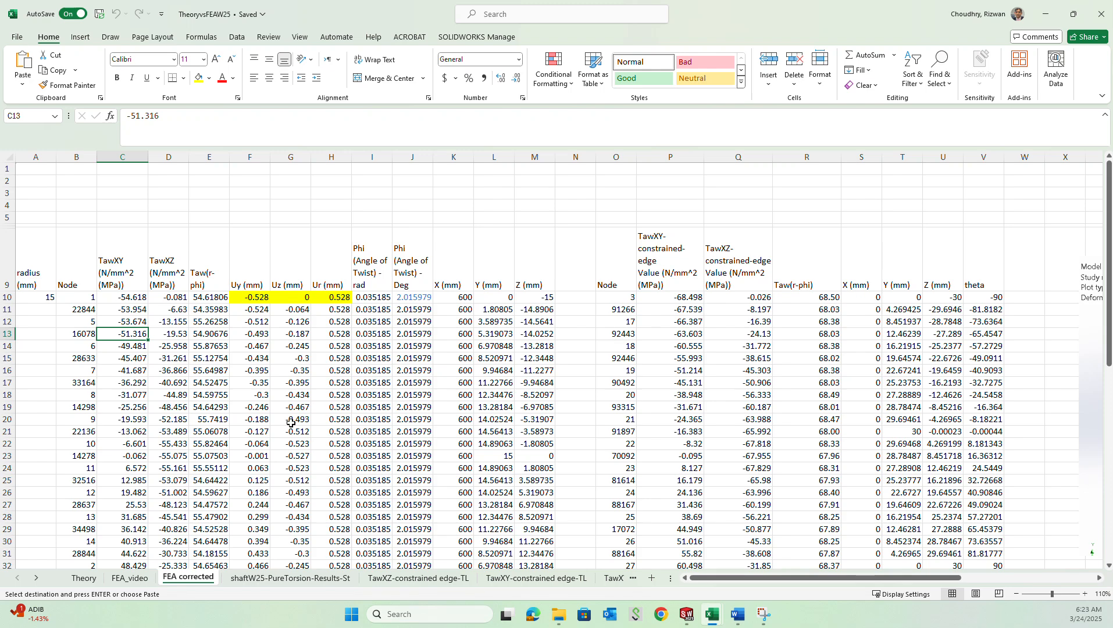
{"action": "left_click", "coordinate": [133, 579]}
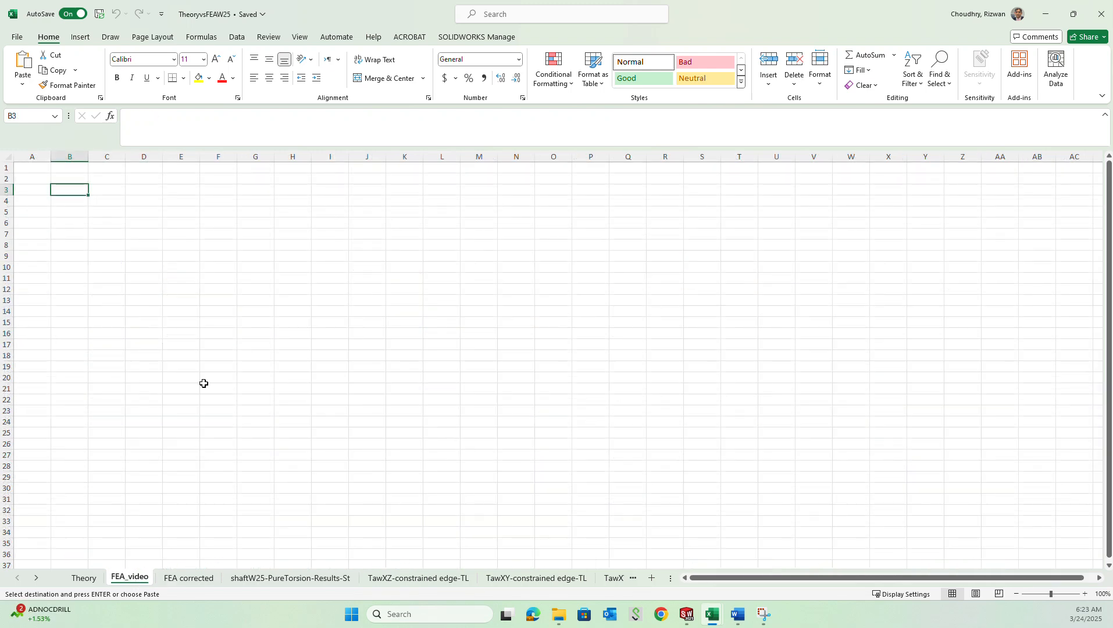
{"action": "right_click", "coordinate": [77, 190]}
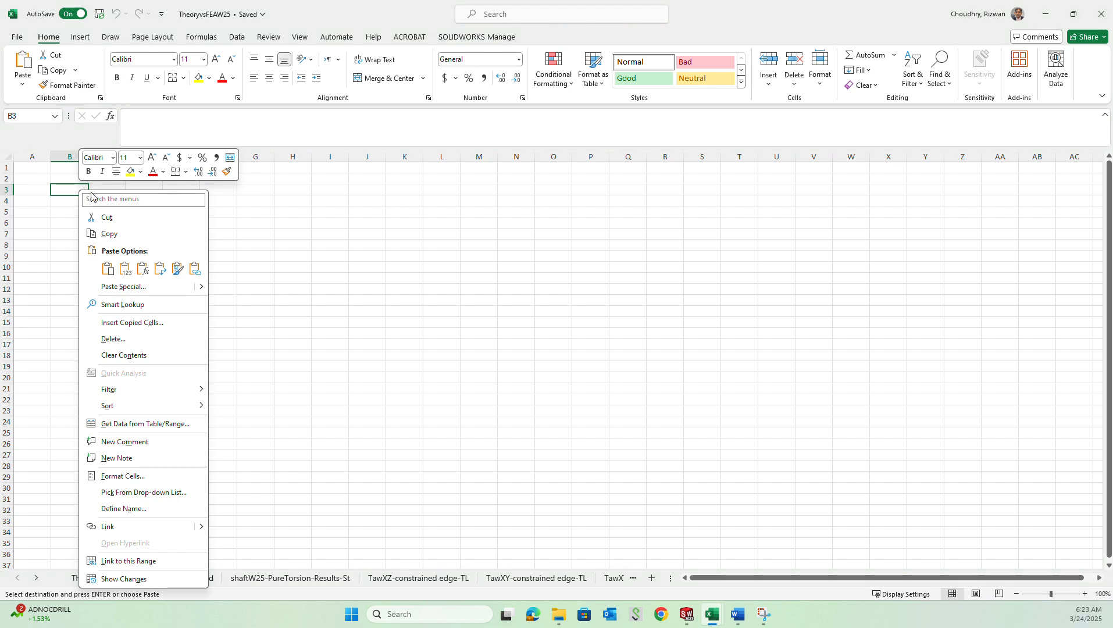
{"action": "left_click", "coordinate": [108, 269]}
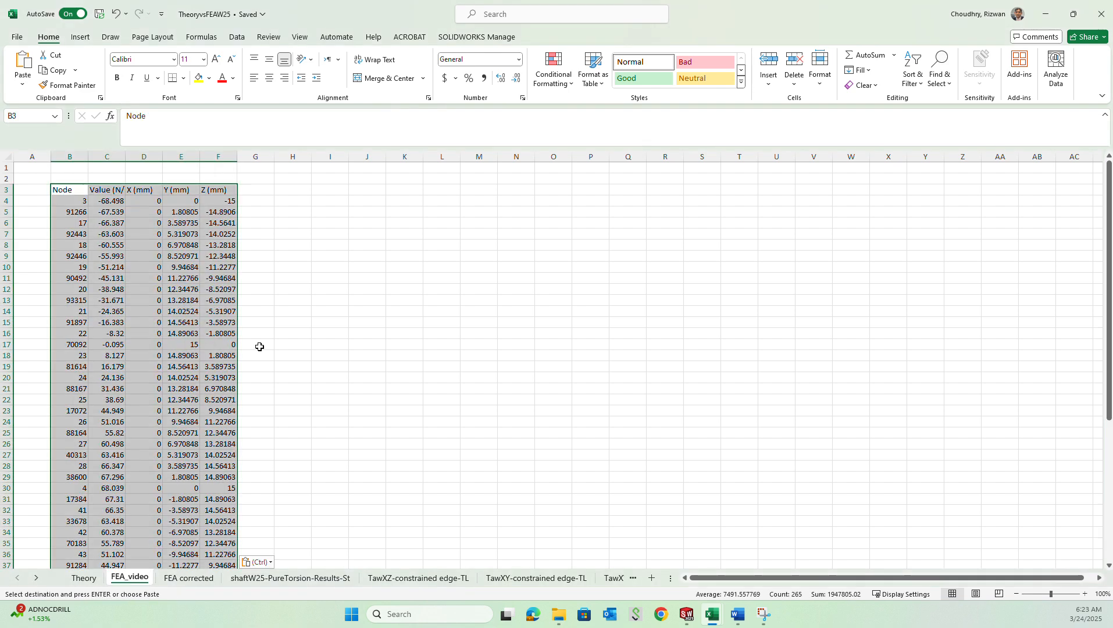
{"action": "left_click", "coordinate": [369, 364]}
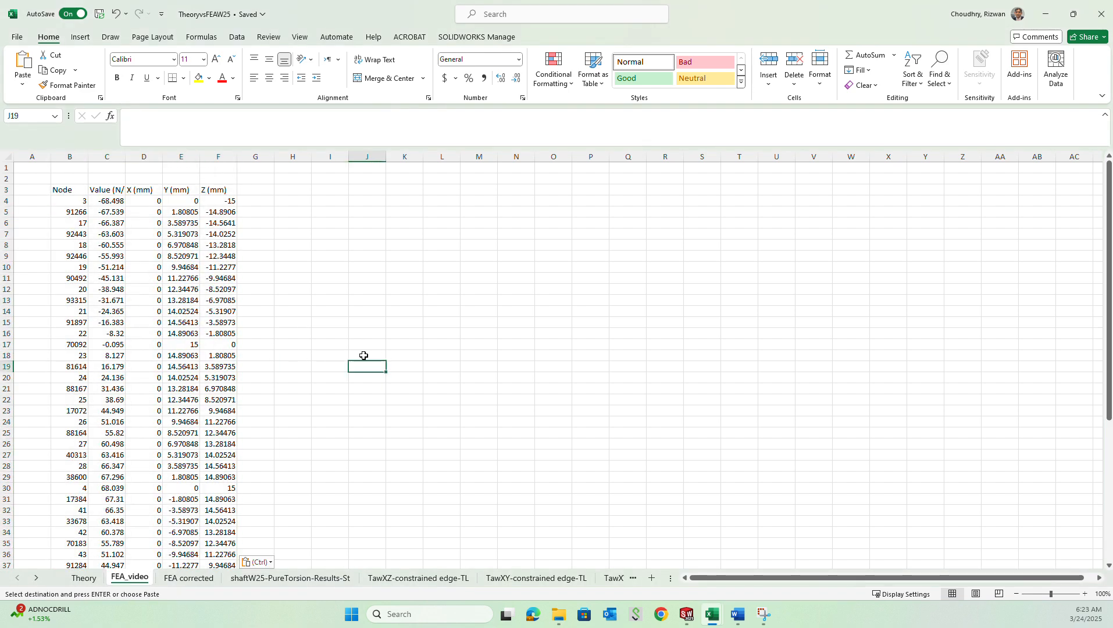
Step: Rename the stress value header in C3 to TawXY (MPa) and widen column C to fit it
{"action": "left_click", "coordinate": [109, 190]}
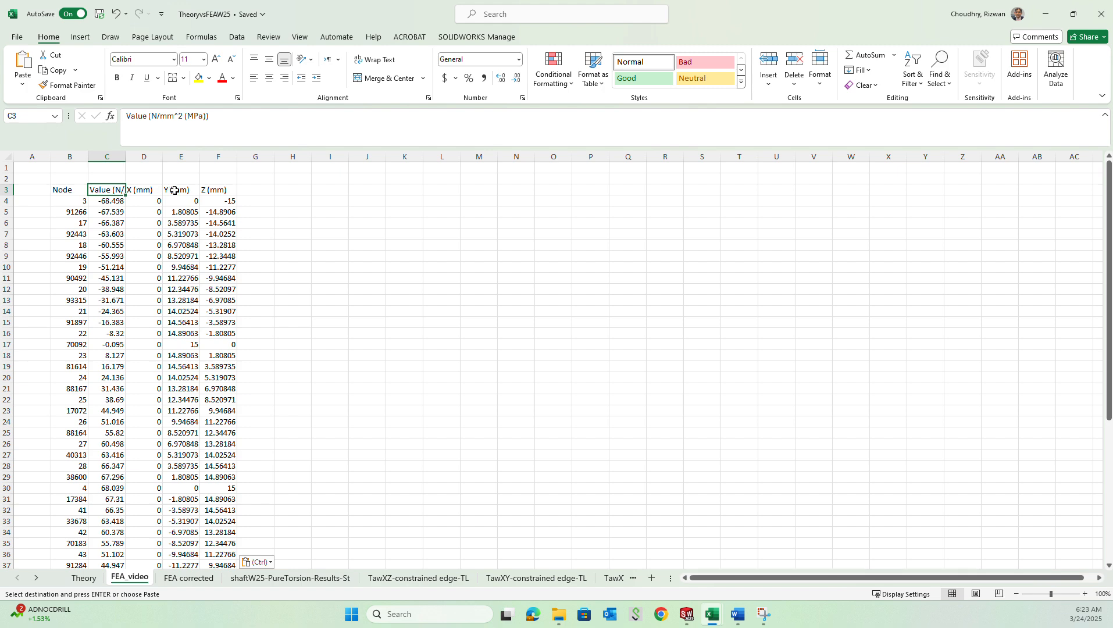
{"action": "type", "text": "Ta"}
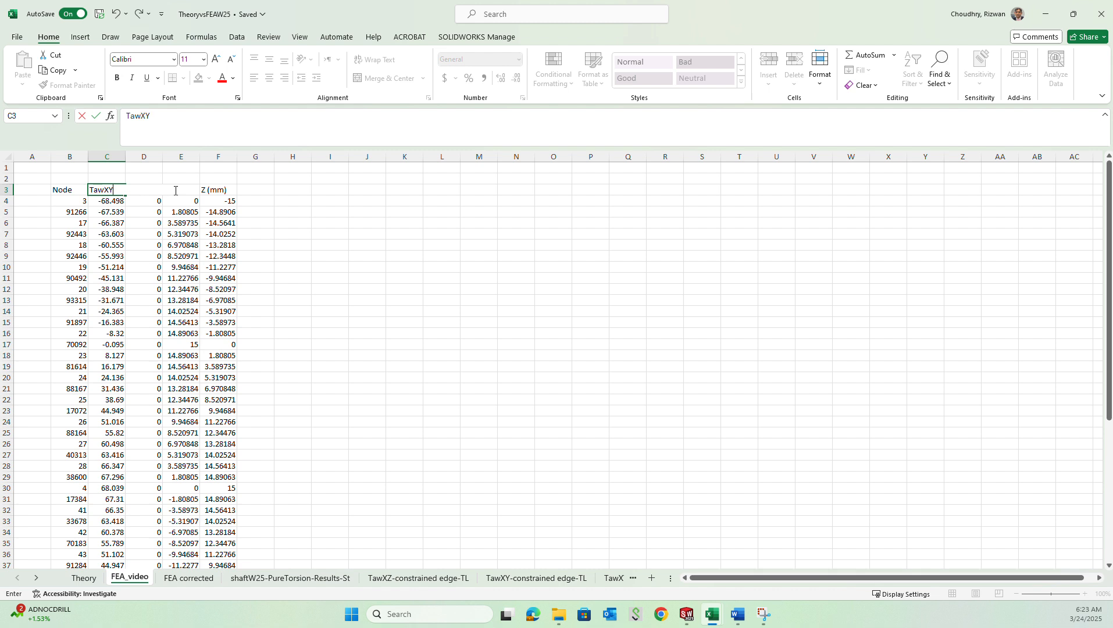
{"action": "type", "text": "wXY"}
{"action": "left_click", "coordinate": [154, 267]}
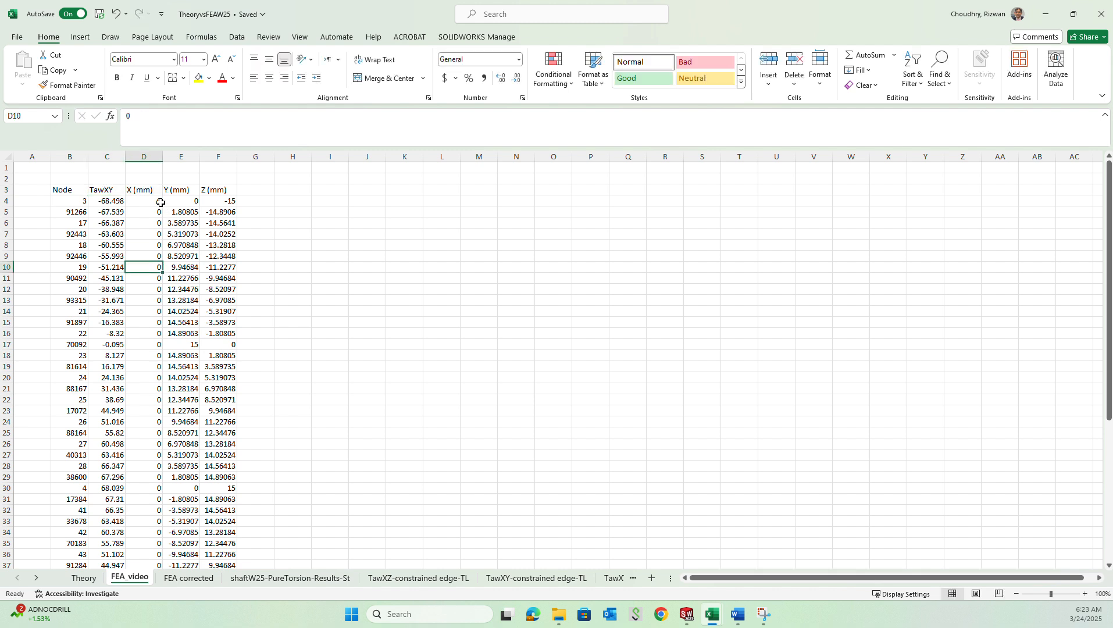
{"action": "double_click", "coordinate": [118, 189]}
{"action": "type", "text": "(MPA"}
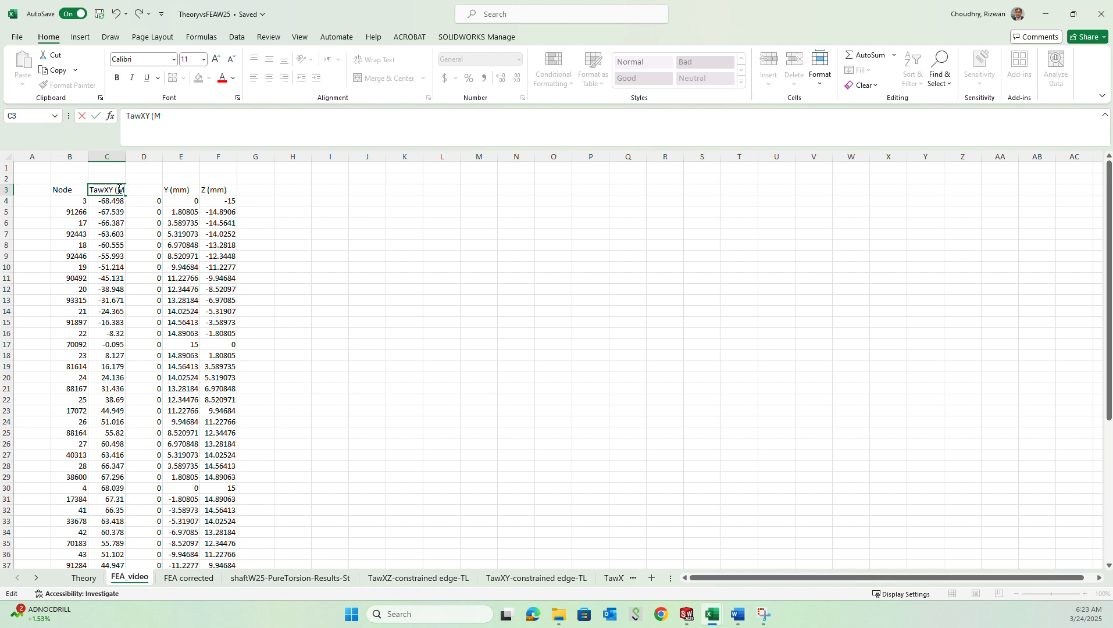
{"action": "key", "text": "Return"}
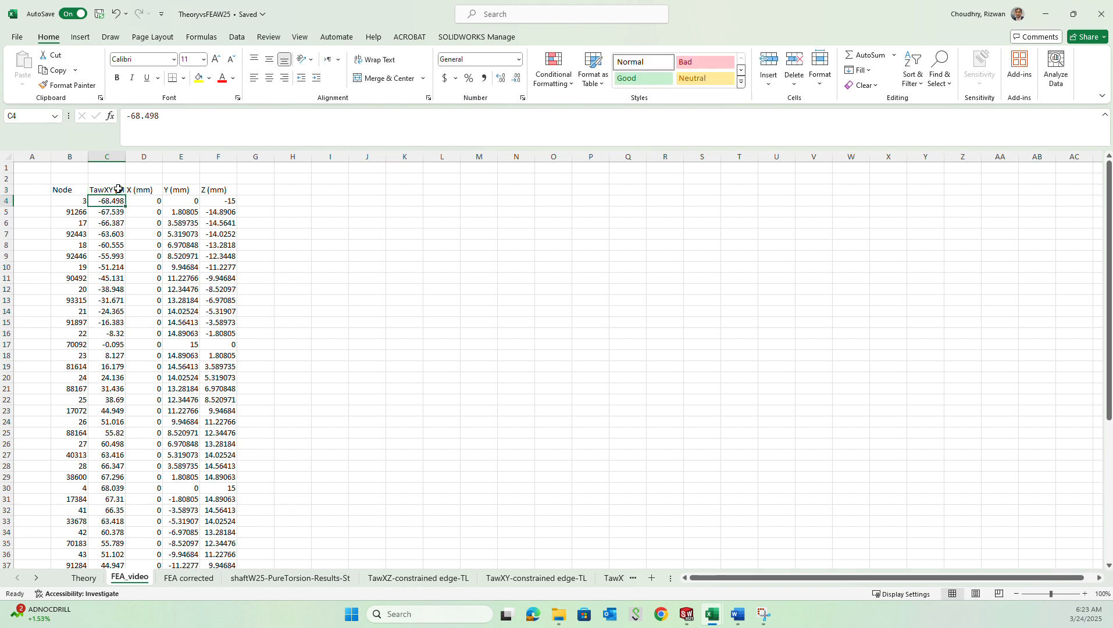
{"action": "left_click_drag", "start_coordinate": [126, 159], "coordinate": [141, 159]}
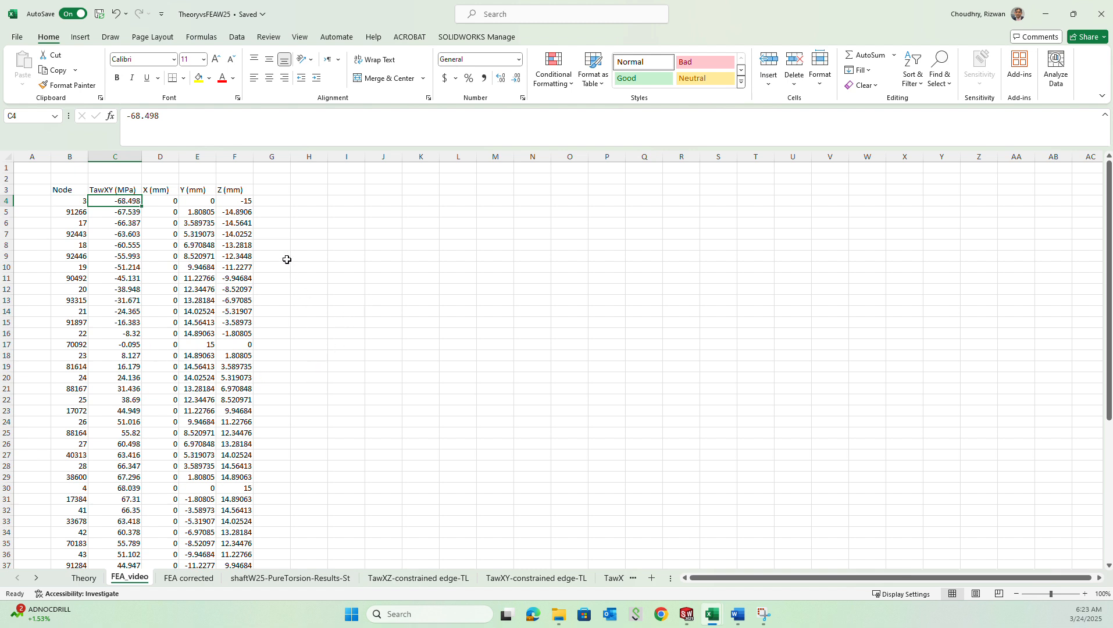
Step: Try to move the whole TawXY (MPa) column by cutting it and pasting at cell G3
{"action": "left_click", "coordinate": [121, 155]}
{"action": "right_click", "coordinate": [121, 155]}
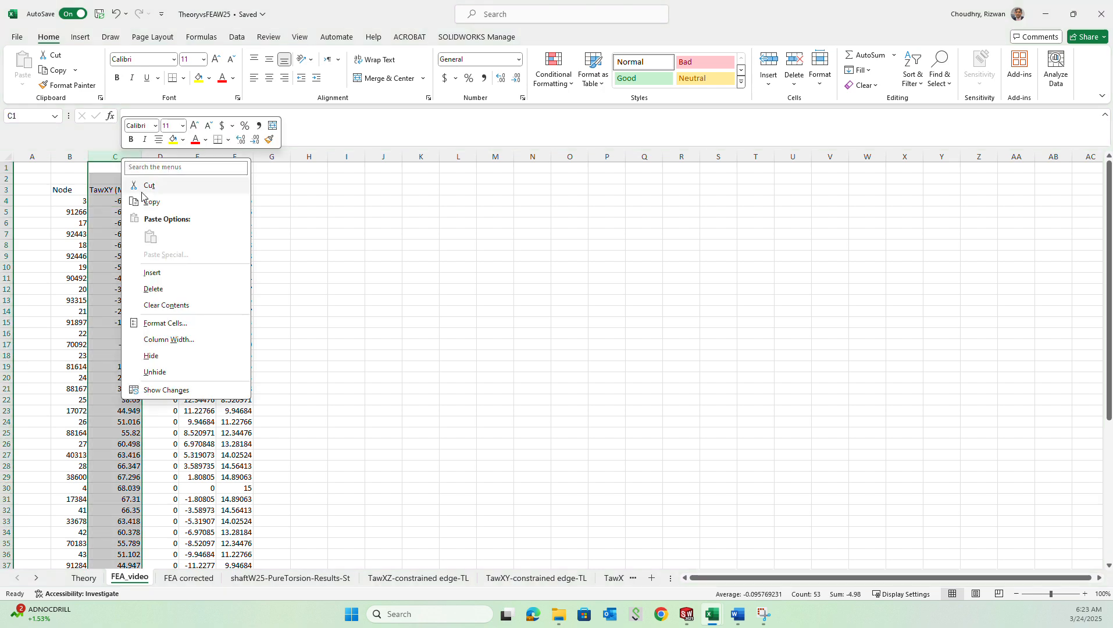
{"action": "left_click", "coordinate": [146, 187]}
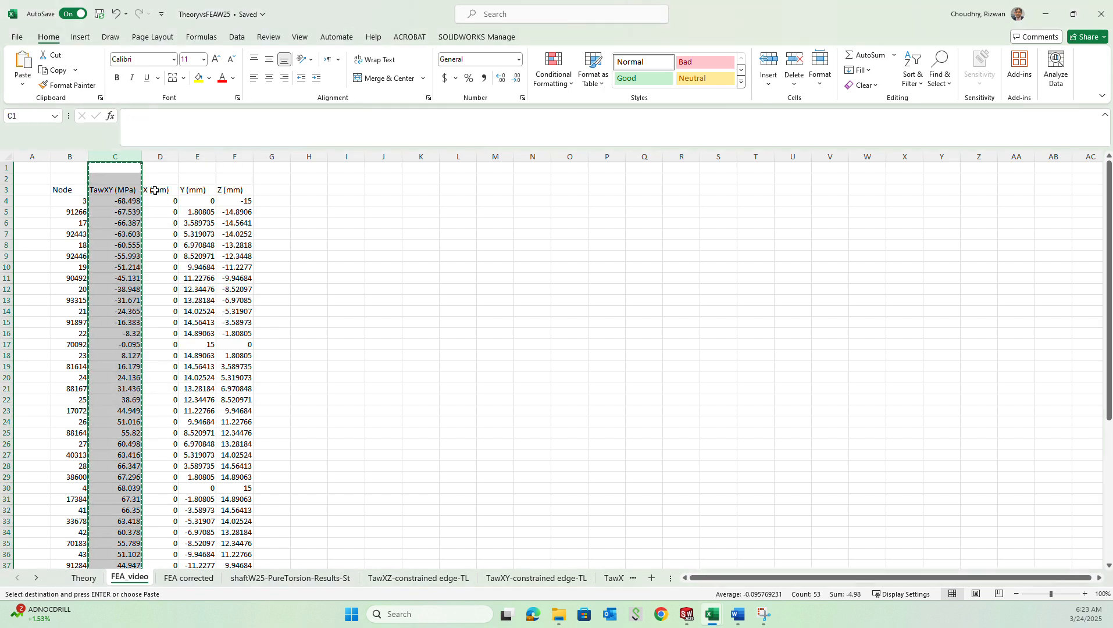
{"action": "left_click", "coordinate": [269, 193]}
{"action": "key", "text": "ctrl+v"}
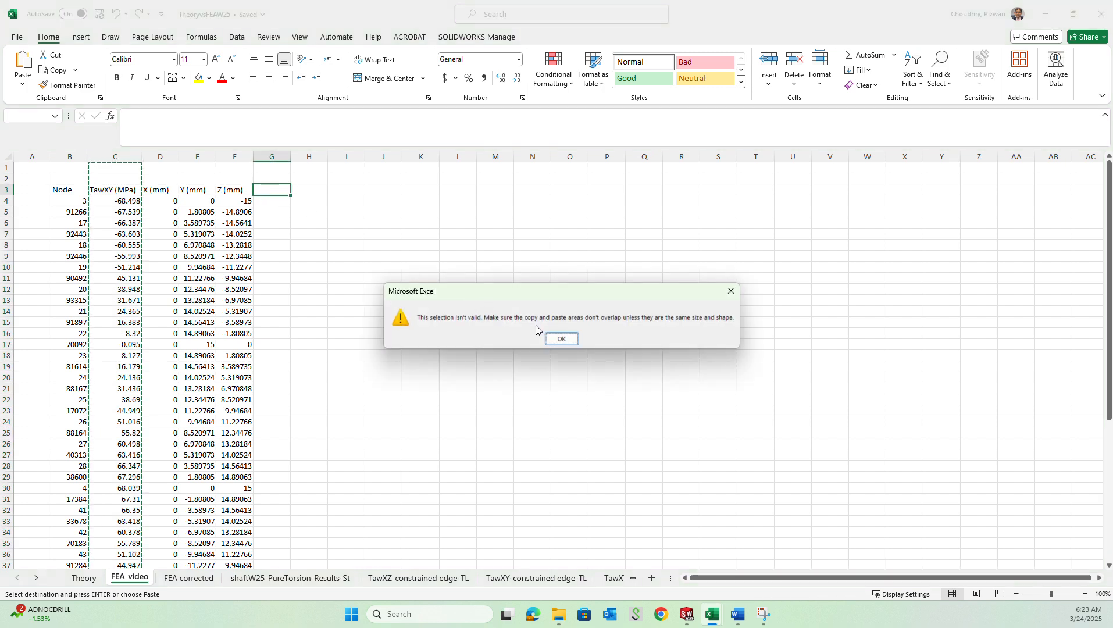
{"action": "left_click", "coordinate": [561, 339]}
Step: Move the whole TawXY (MPa) column from column C to column G, after the Z (mm) column
{"action": "left_click", "coordinate": [131, 156]}
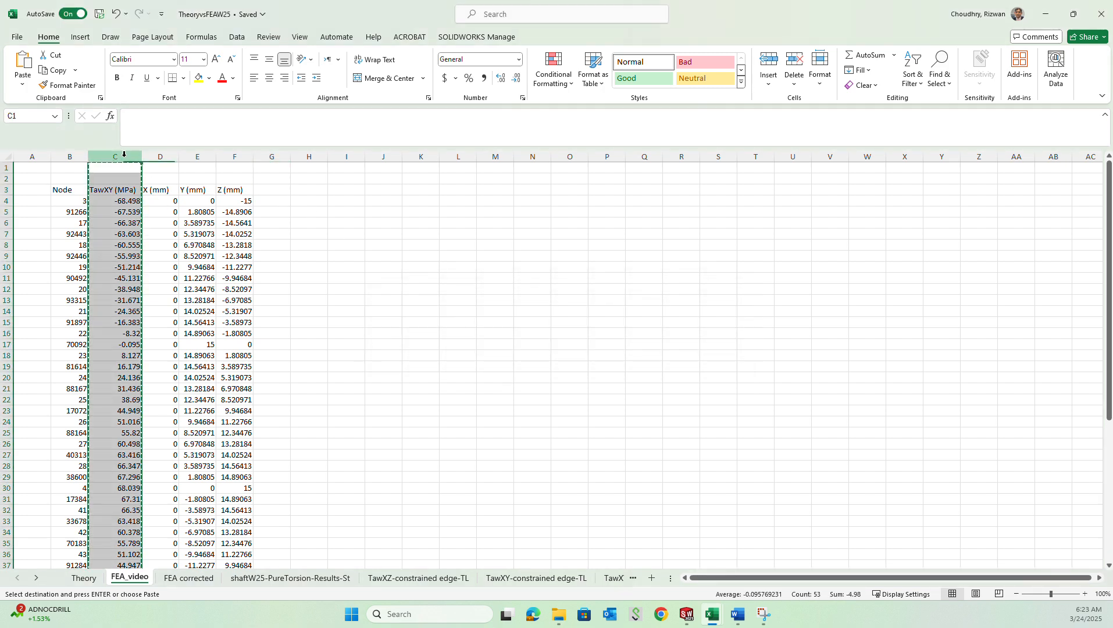
{"action": "right_click", "coordinate": [126, 157]}
{"action": "left_click", "coordinate": [153, 185]}
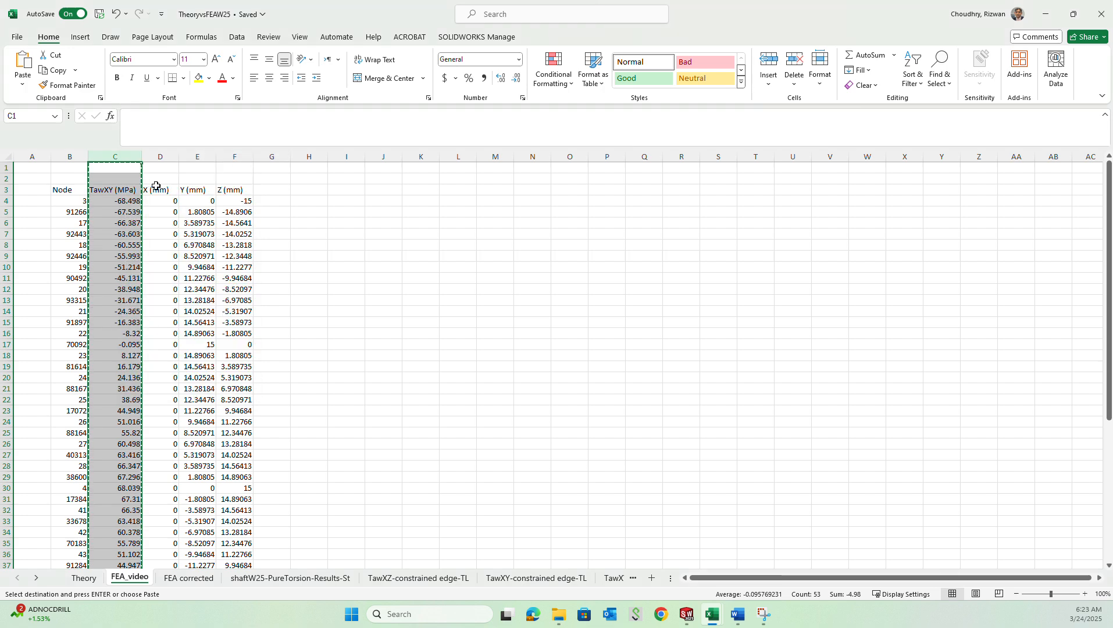
{"action": "right_click", "coordinate": [276, 159]}
{"action": "left_click", "coordinate": [337, 275]}
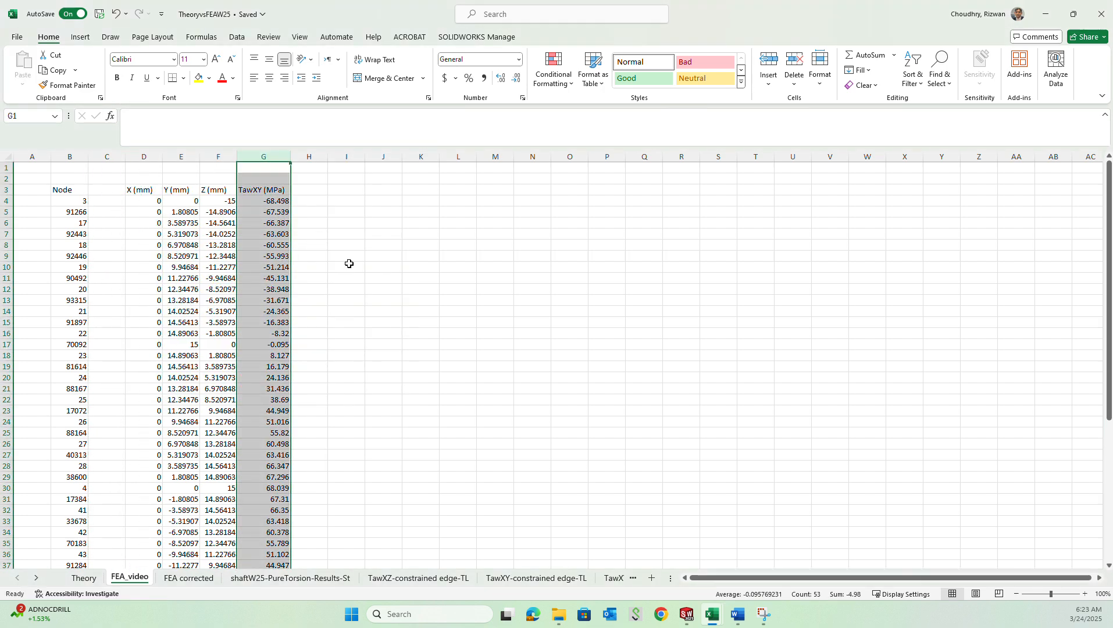
{"action": "left_click", "coordinate": [421, 330]}
Step: Delete the empty column C between the Node and X (mm) columns
{"action": "left_click", "coordinate": [105, 157]}
{"action": "right_click", "coordinate": [105, 157]}
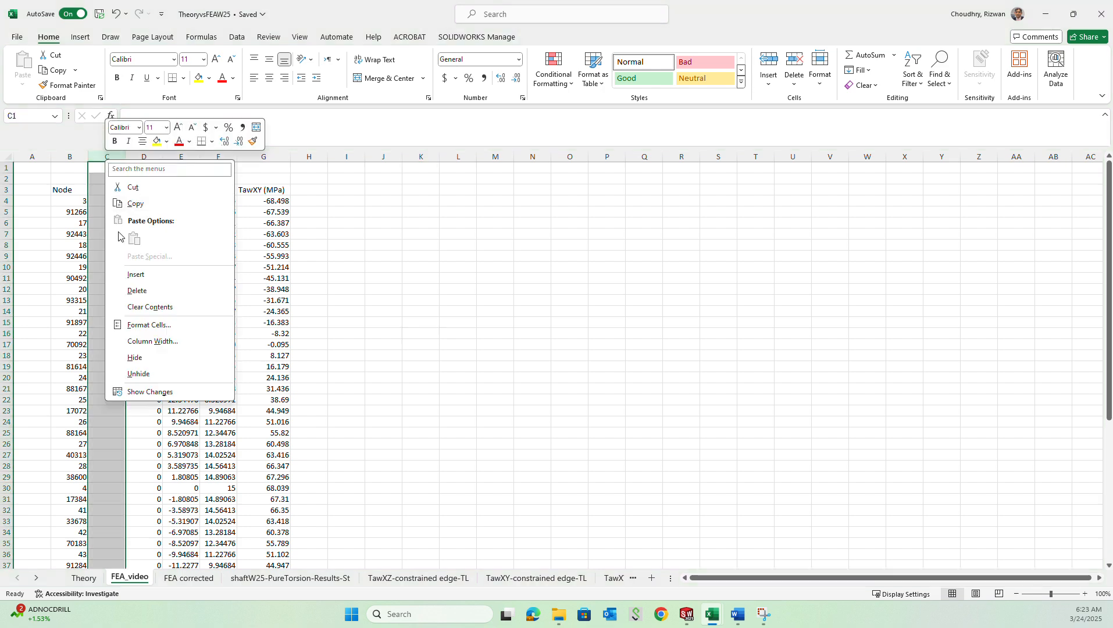
{"action": "left_click", "coordinate": [137, 286]}
{"action": "left_click", "coordinate": [348, 323]}
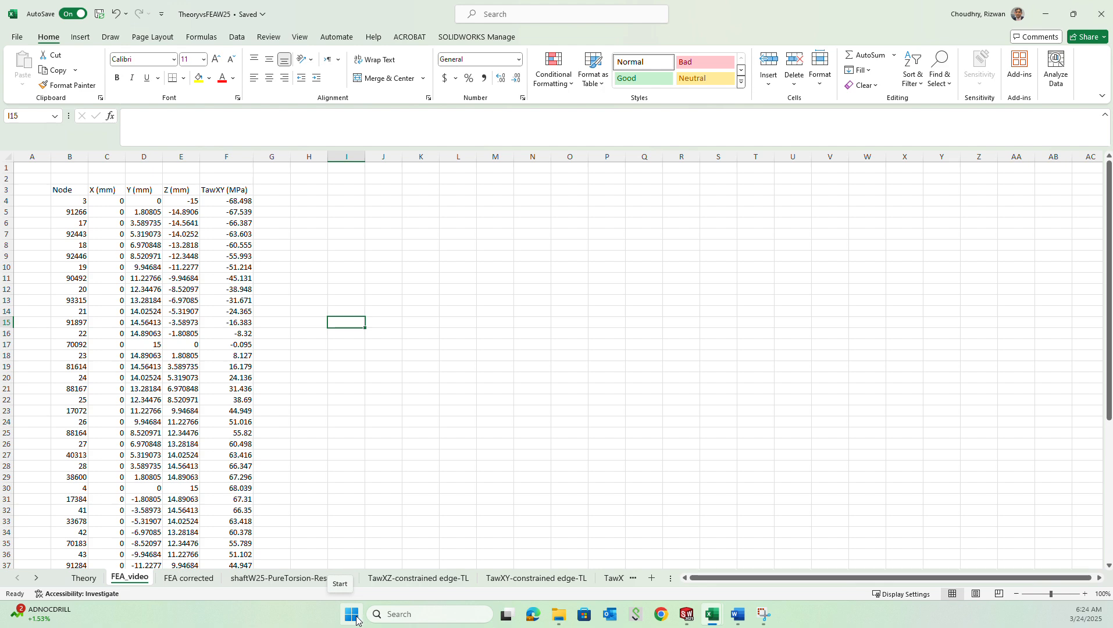
Step: Switch to SOLIDWORKS and close the probe results of the XY shear stress plot
{"action": "left_click", "coordinate": [227, 156]}
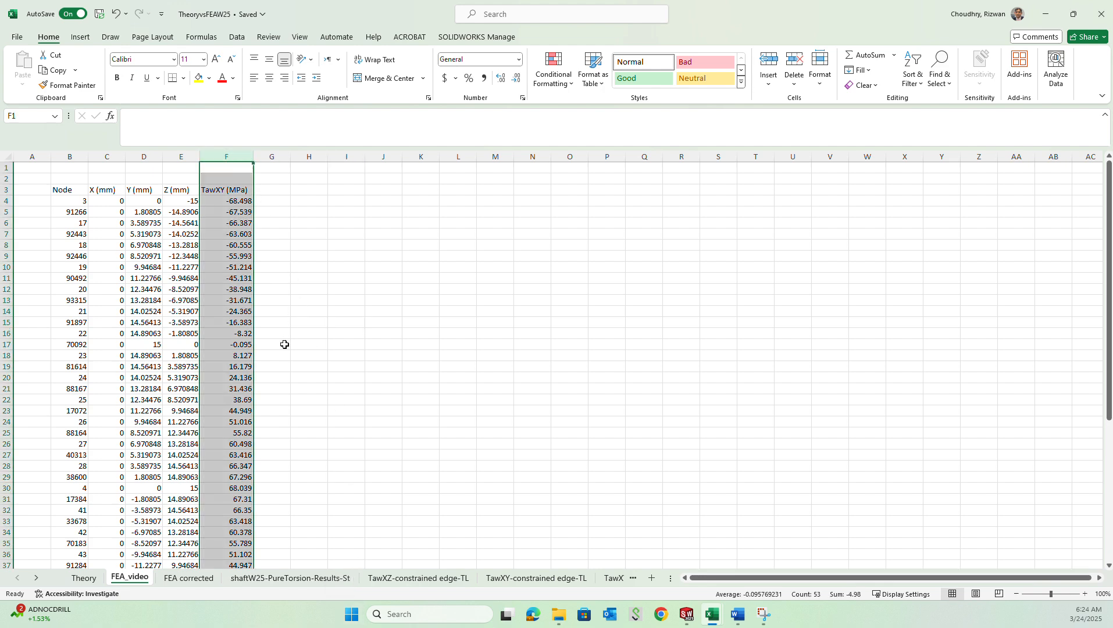
{"action": "key", "text": "alt+Tab"}
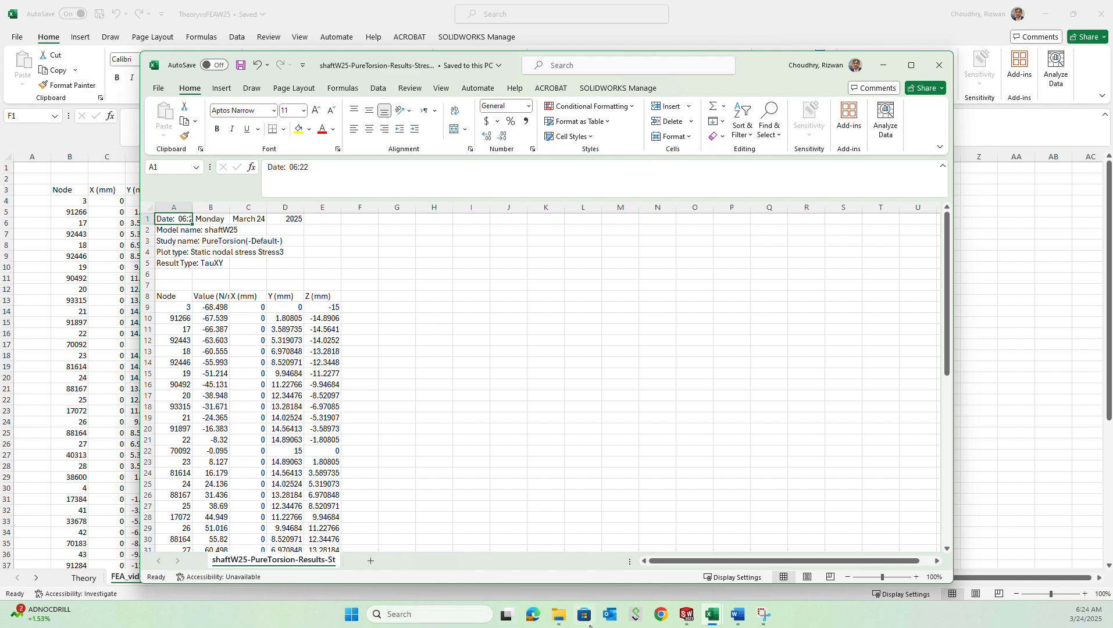
{"action": "key", "text": "alt+Tab"}
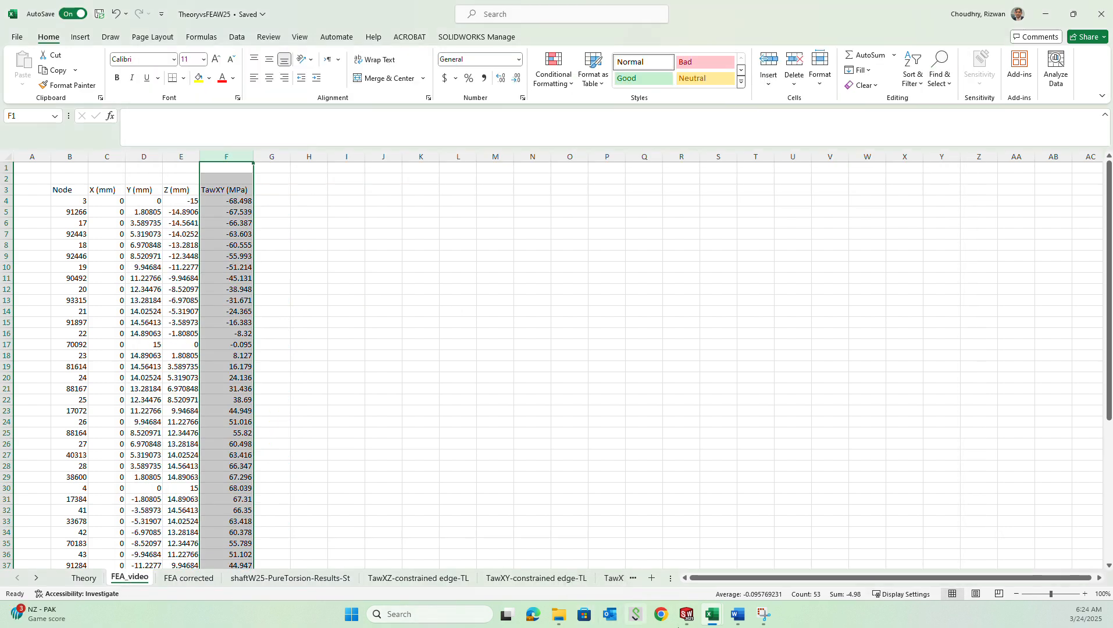
{"action": "left_click", "coordinate": [682, 616]}
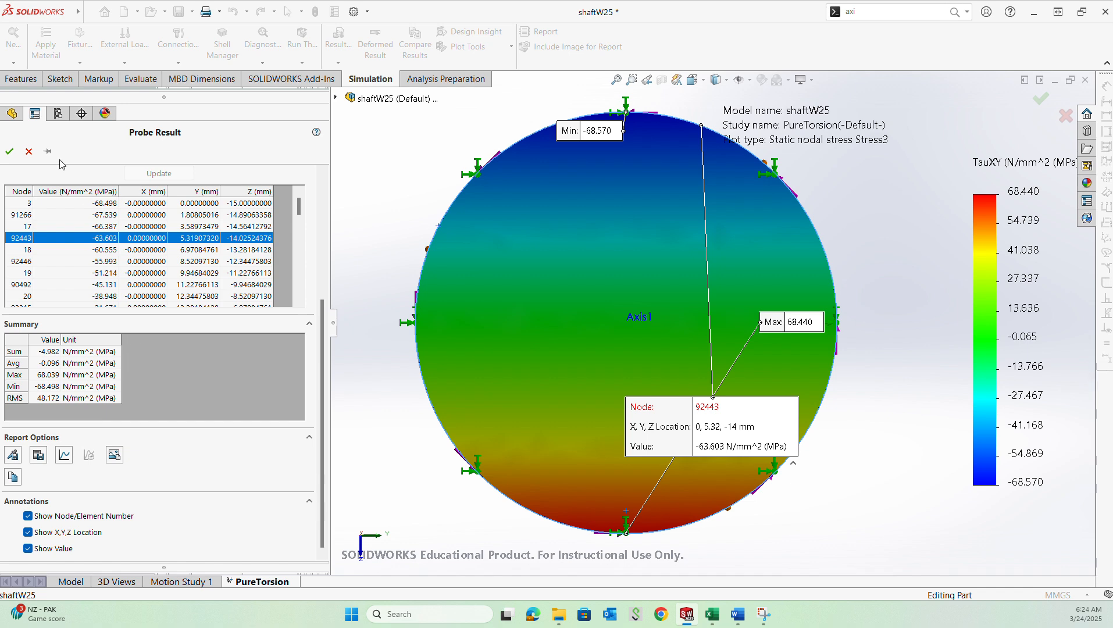
{"action": "left_click", "coordinate": [9, 152]}
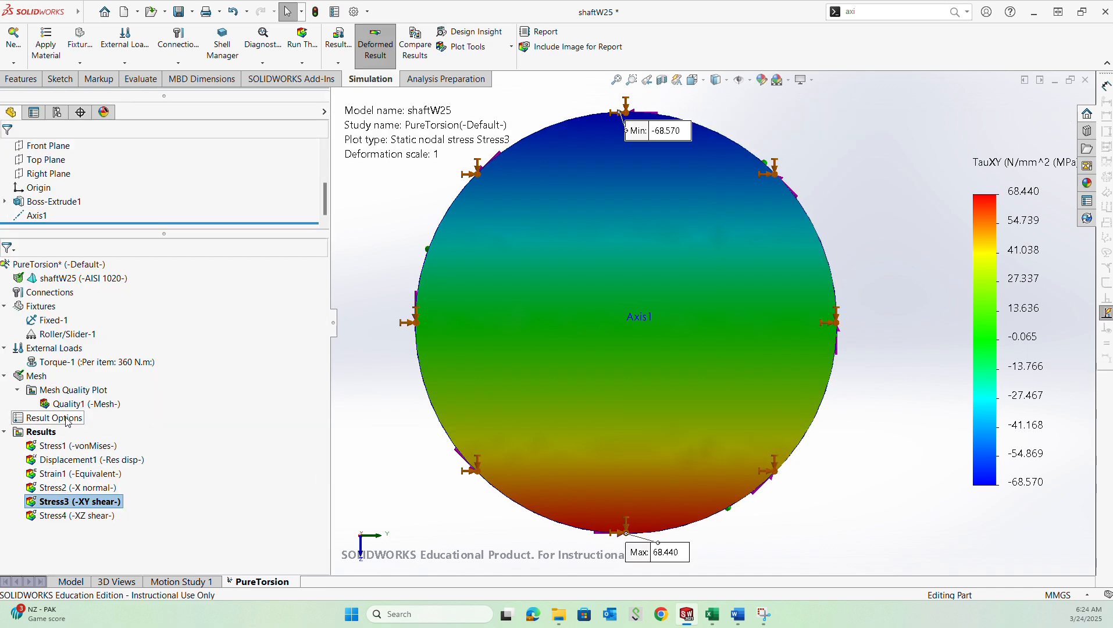
Step: Display the Stress4 XZ shear plot and probe its values on the shaft's circular end edge
{"action": "double_click", "coordinate": [76, 516]}
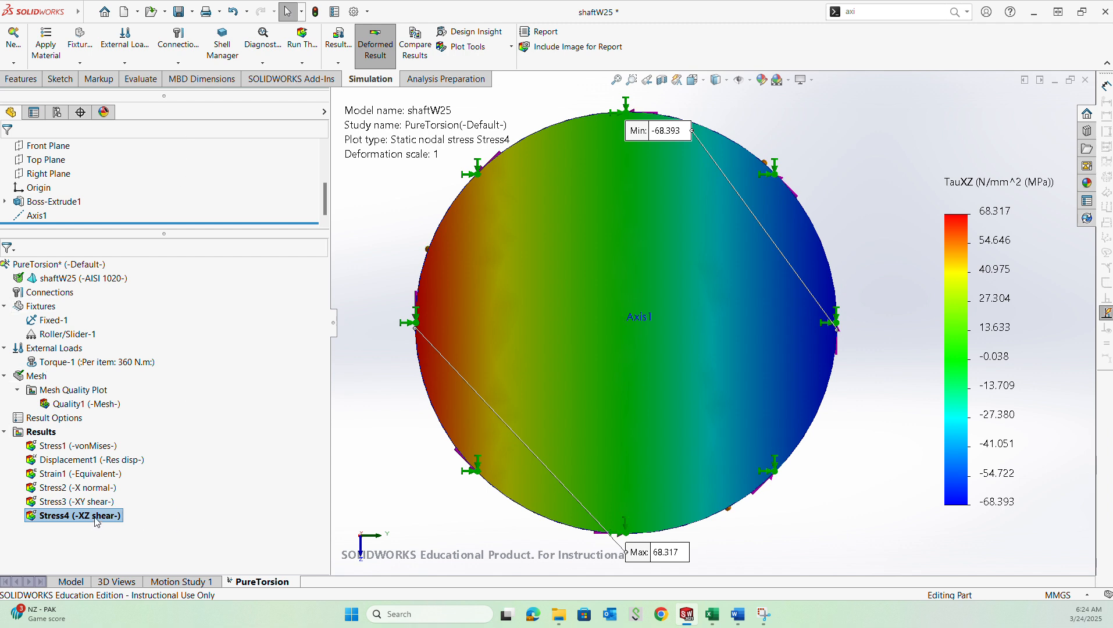
{"action": "right_click", "coordinate": [96, 521]}
{"action": "left_click", "coordinate": [129, 390]}
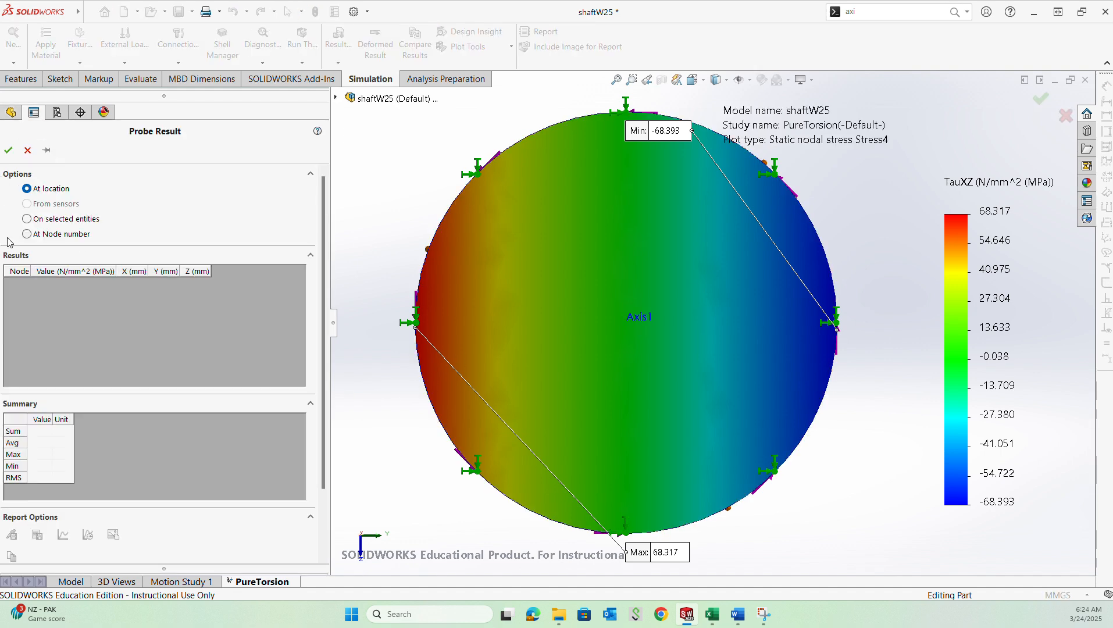
{"action": "left_click", "coordinate": [28, 219]}
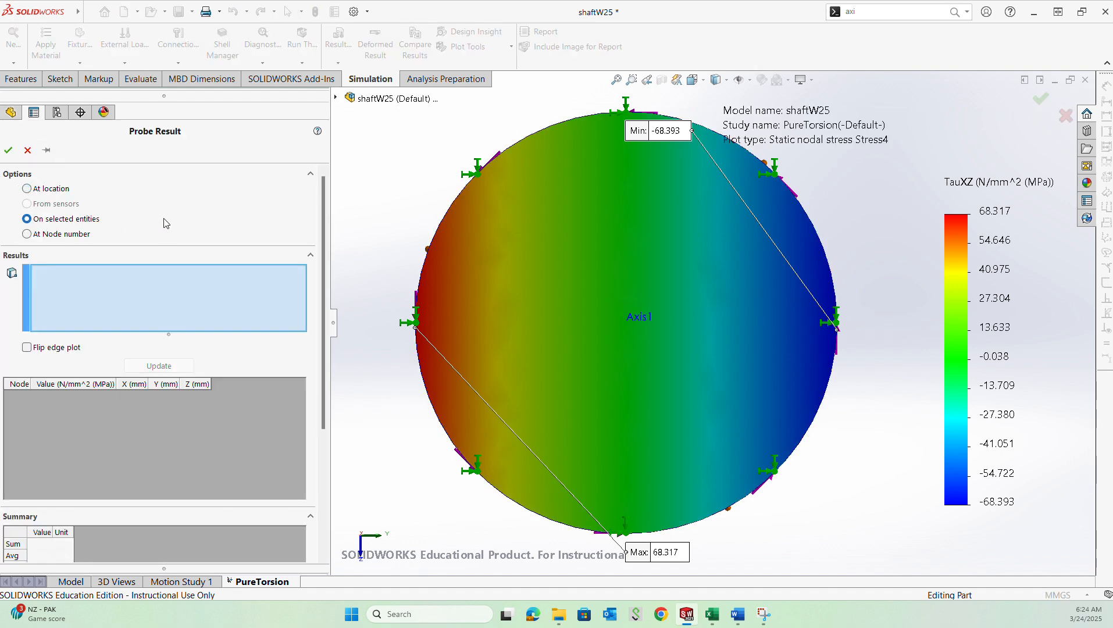
{"action": "left_click", "coordinate": [444, 223]}
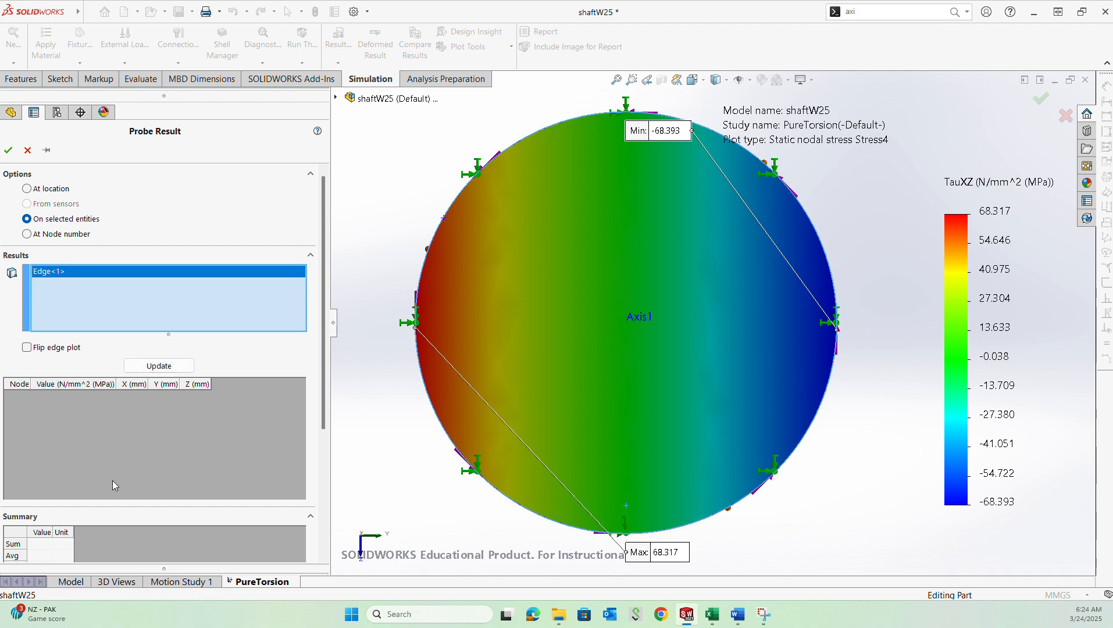
{"action": "left_click", "coordinate": [159, 366]}
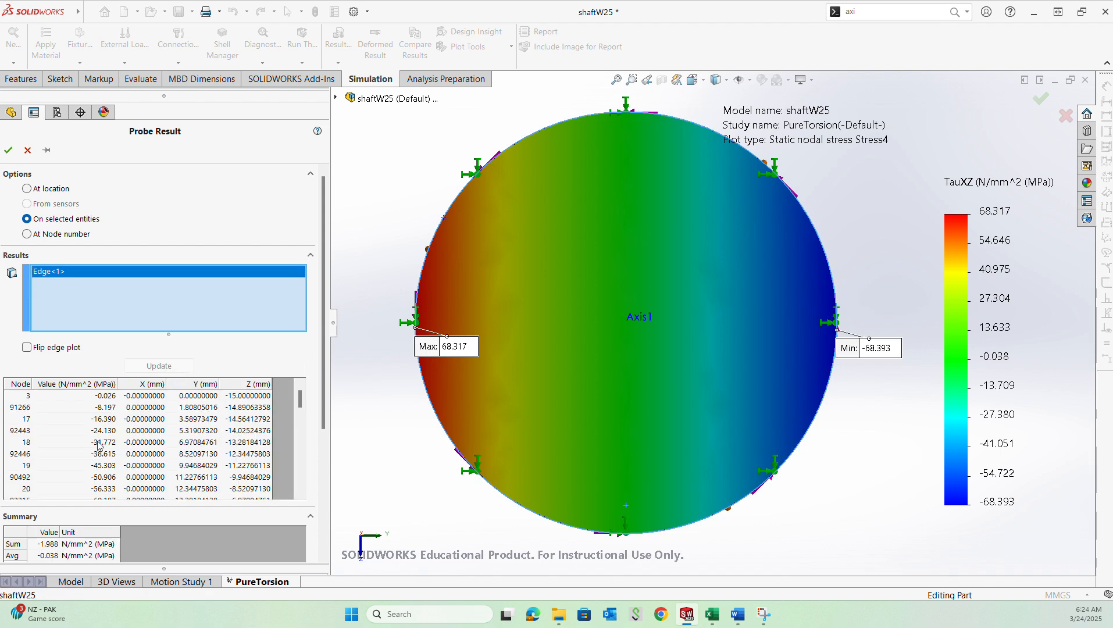
Step: Copy all node rows of the XZ shear probe results table
{"action": "left_click_drag", "start_coordinate": [27, 400], "coordinate": [296, 627]}
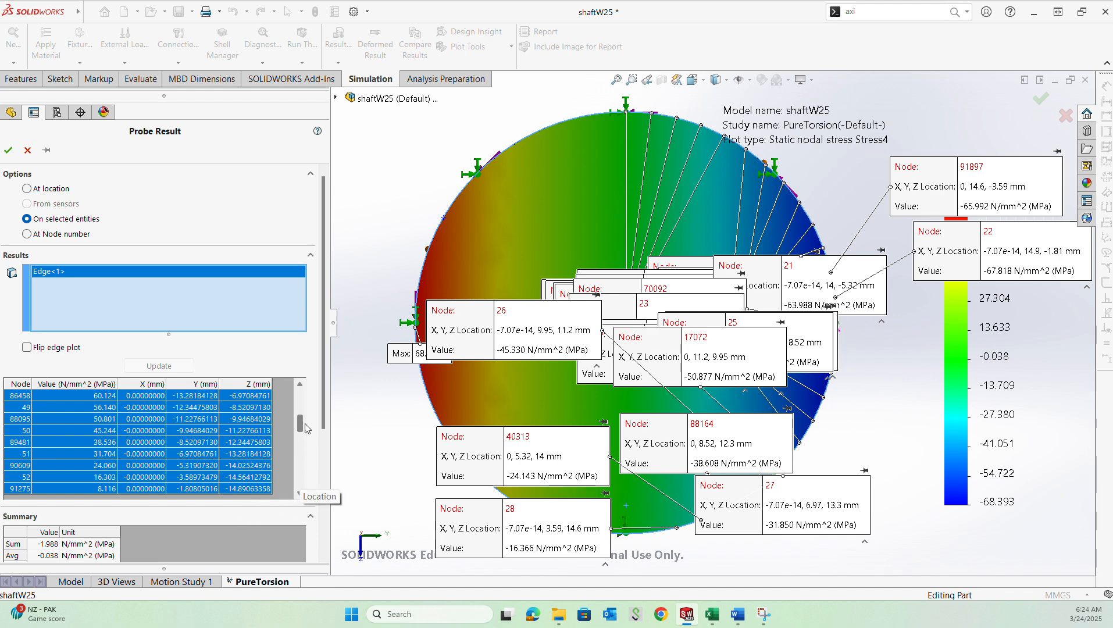
{"action": "scroll", "coordinate": [297, 407], "scroll_direction": "up", "scroll_amount": 10}
{"action": "scroll", "coordinate": [295, 409], "scroll_direction": "down", "scroll_amount": 10}
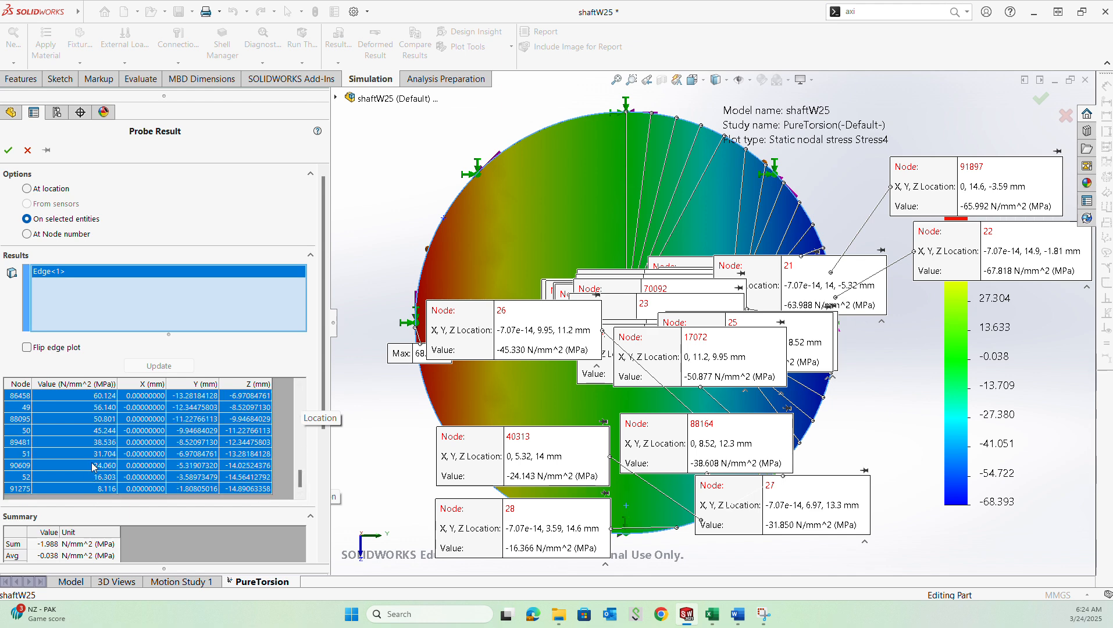
{"action": "right_click", "coordinate": [109, 398]}
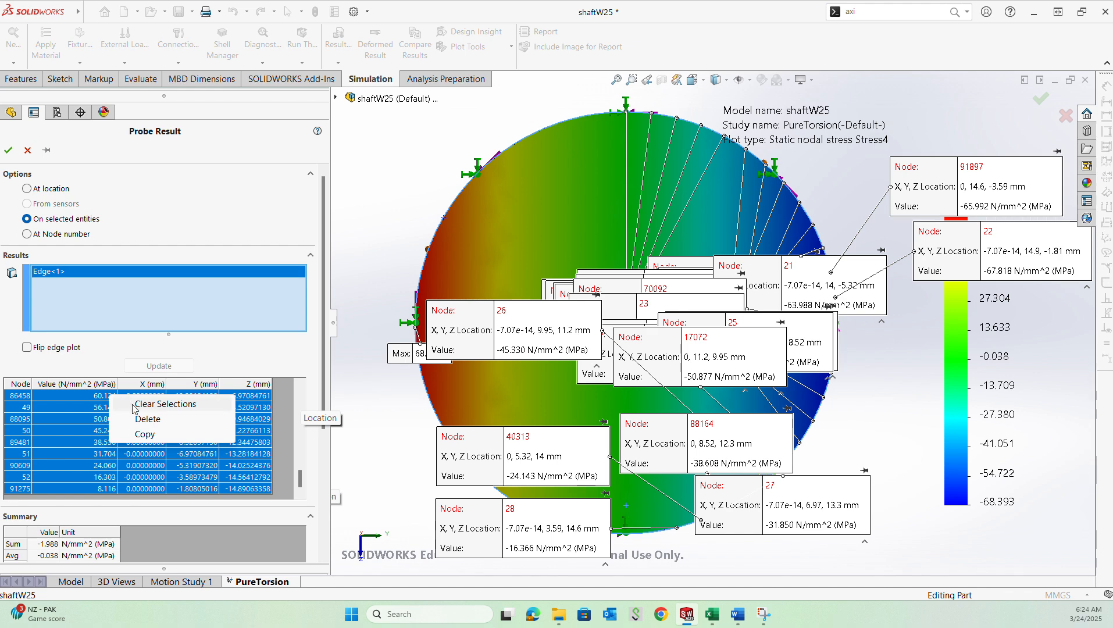
{"action": "left_click", "coordinate": [151, 437]}
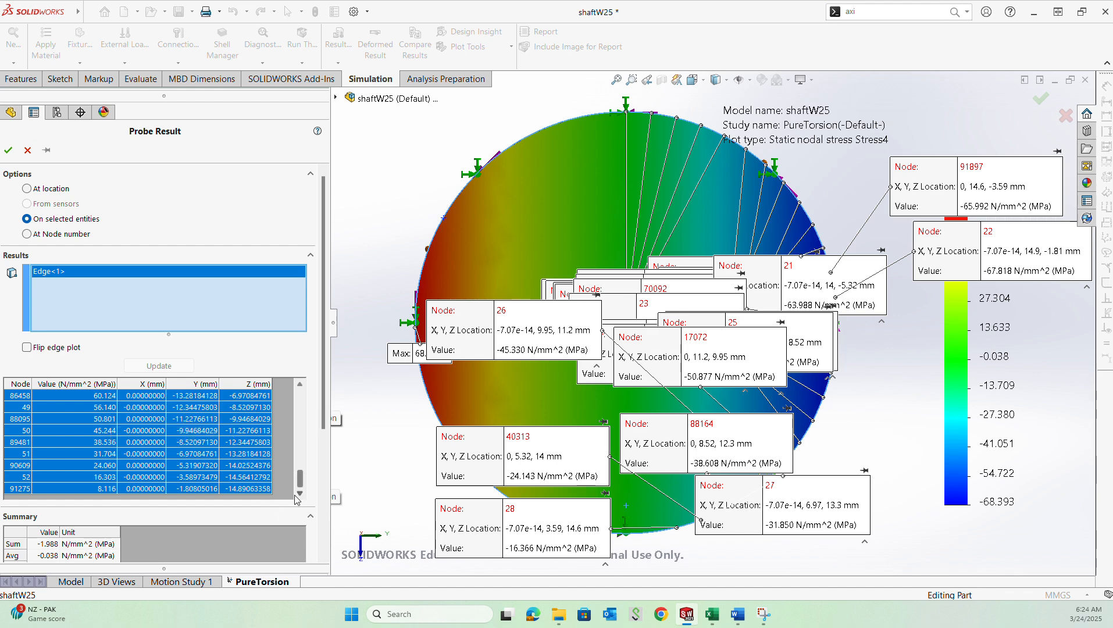
Step: Switch to Excel and paste the XZ probe results at cell I8 of the shaftW25-PureTorsion-Results sheet
{"action": "key", "text": "alt+Tab"}
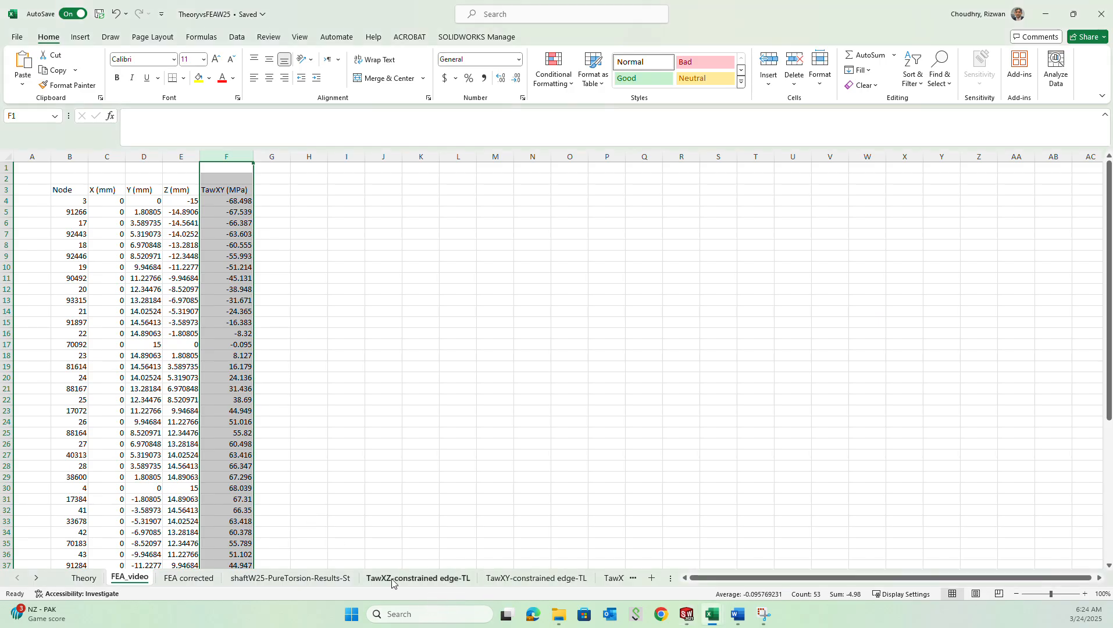
{"action": "left_click", "coordinate": [302, 579]}
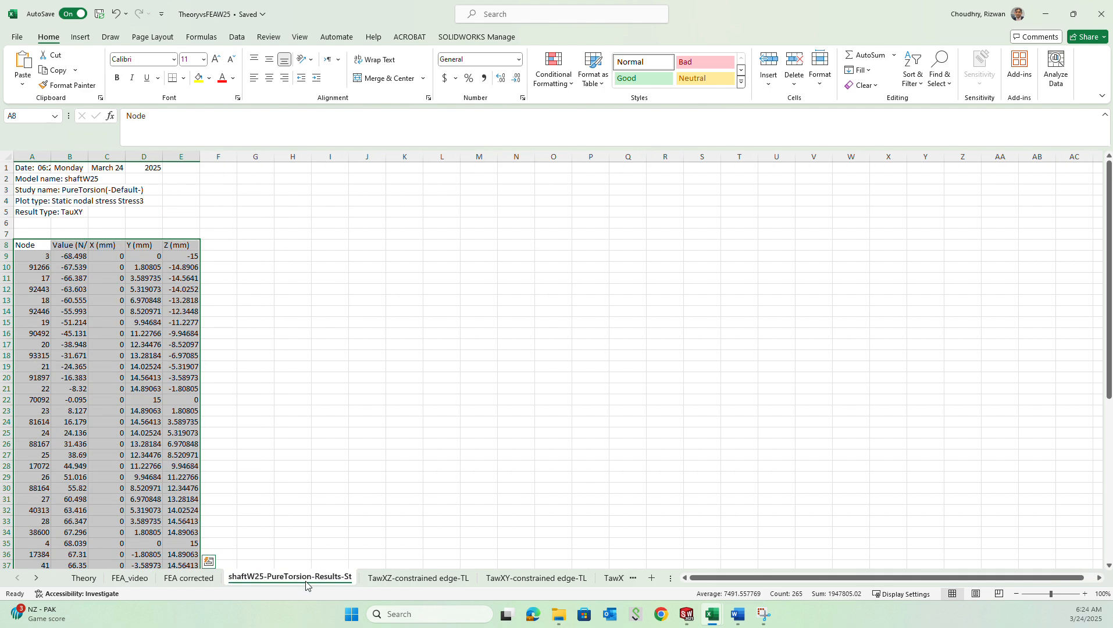
{"action": "left_click", "coordinate": [364, 236]}
{"action": "right_click", "coordinate": [331, 245]}
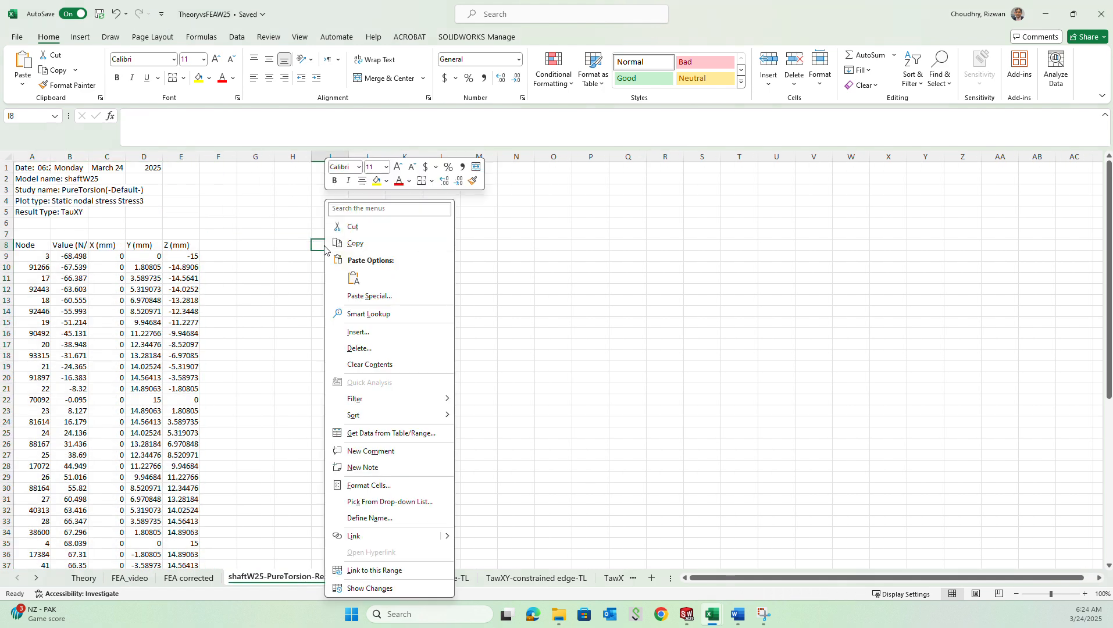
{"action": "left_click", "coordinate": [354, 280]}
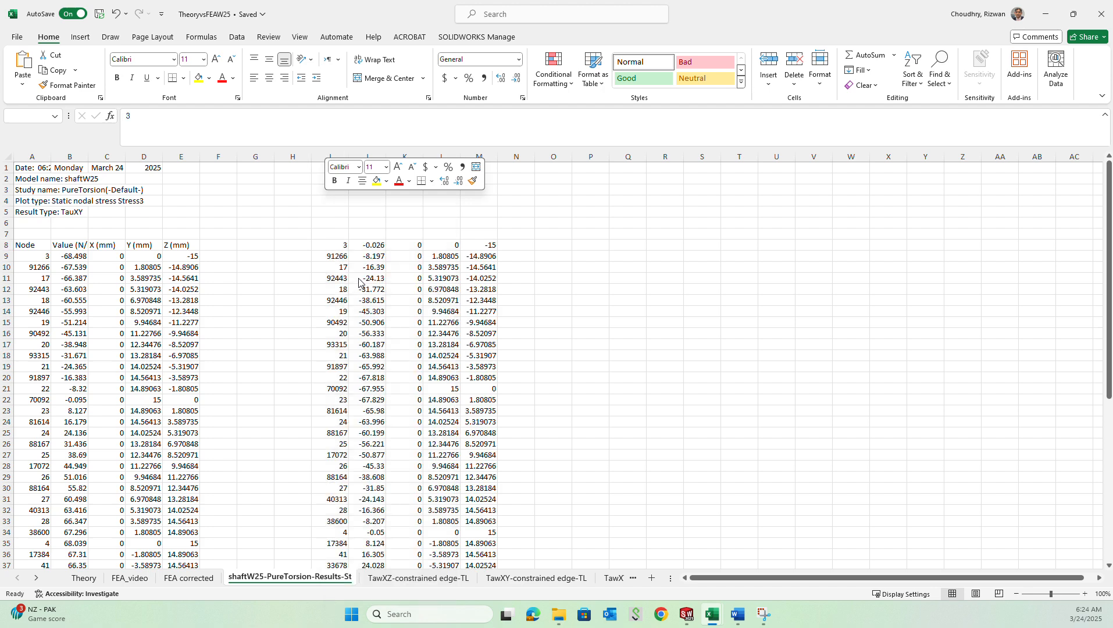
Step: Copy the result type label from A5 to I5 and change it to "Result Type: TauXZ"
{"action": "left_click", "coordinate": [37, 212]}
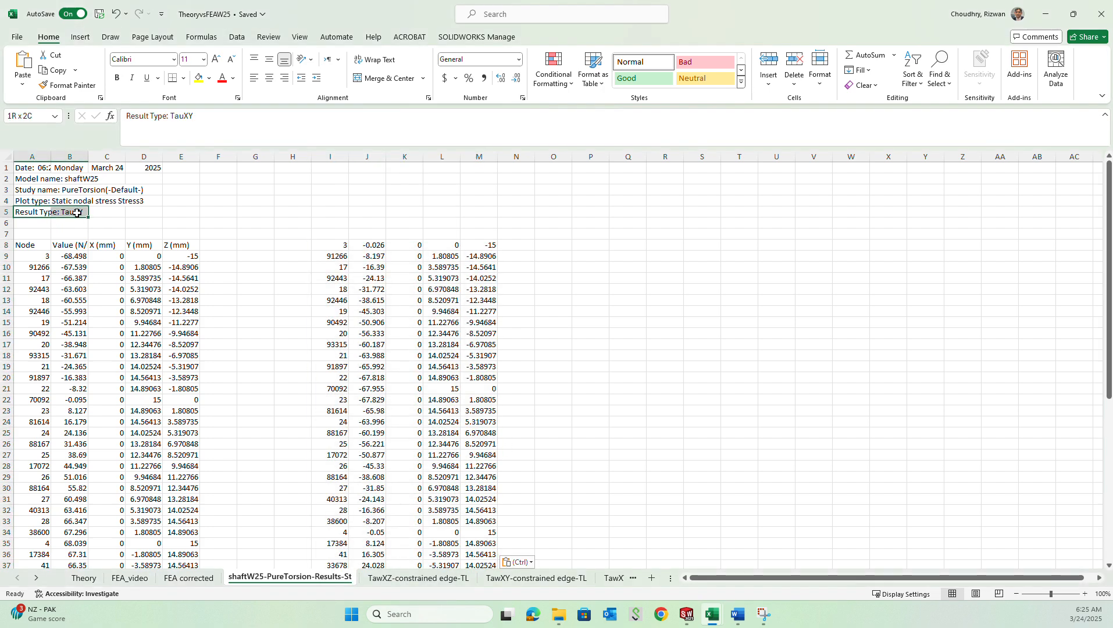
{"action": "right_click", "coordinate": [32, 215]}
{"action": "left_click", "coordinate": [57, 226]}
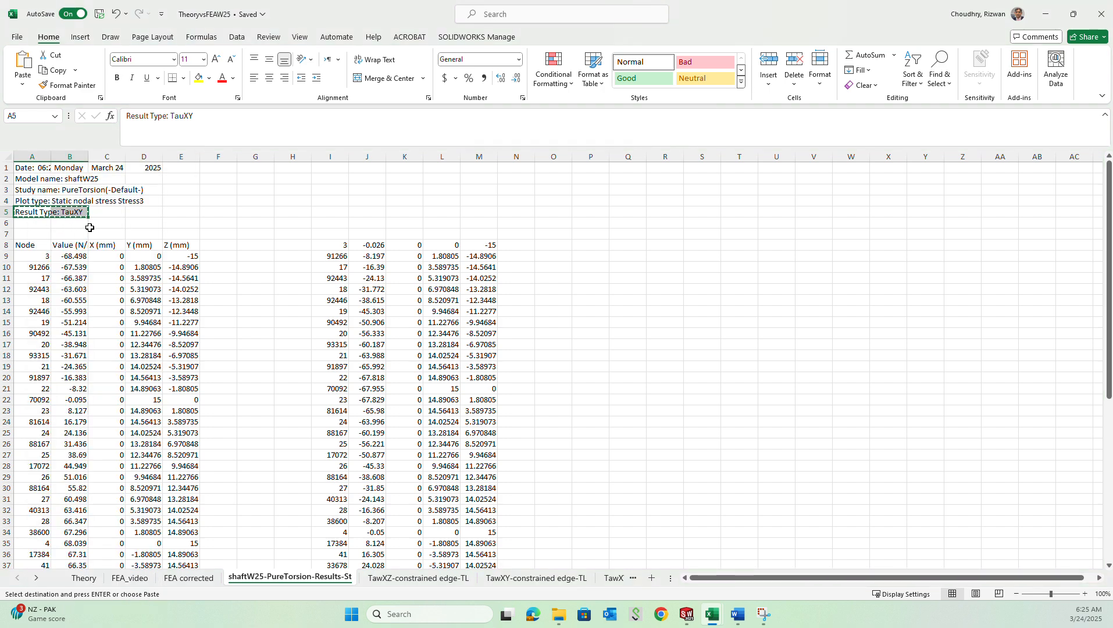
{"action": "left_click", "coordinate": [332, 215]}
{"action": "right_click", "coordinate": [333, 214]}
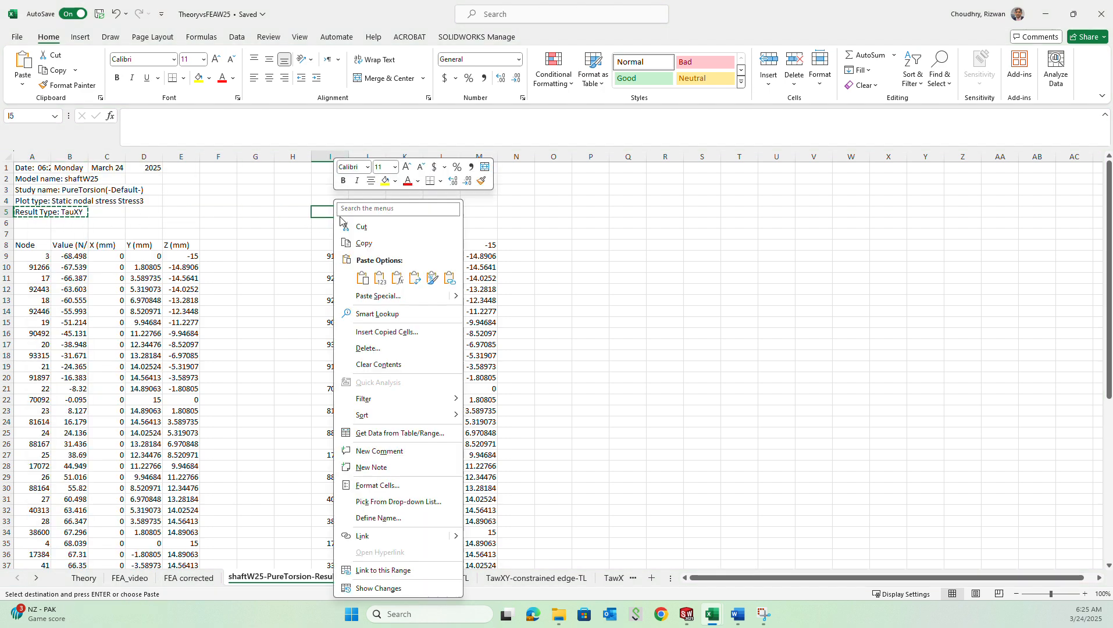
{"action": "left_click", "coordinate": [364, 280]}
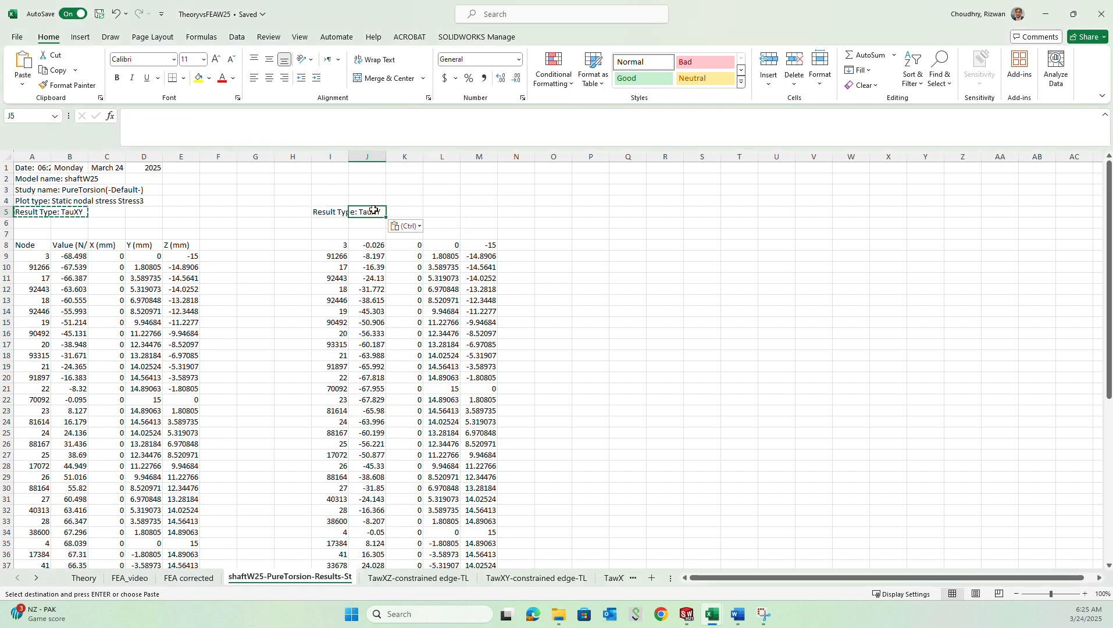
{"action": "double_click", "coordinate": [342, 212]}
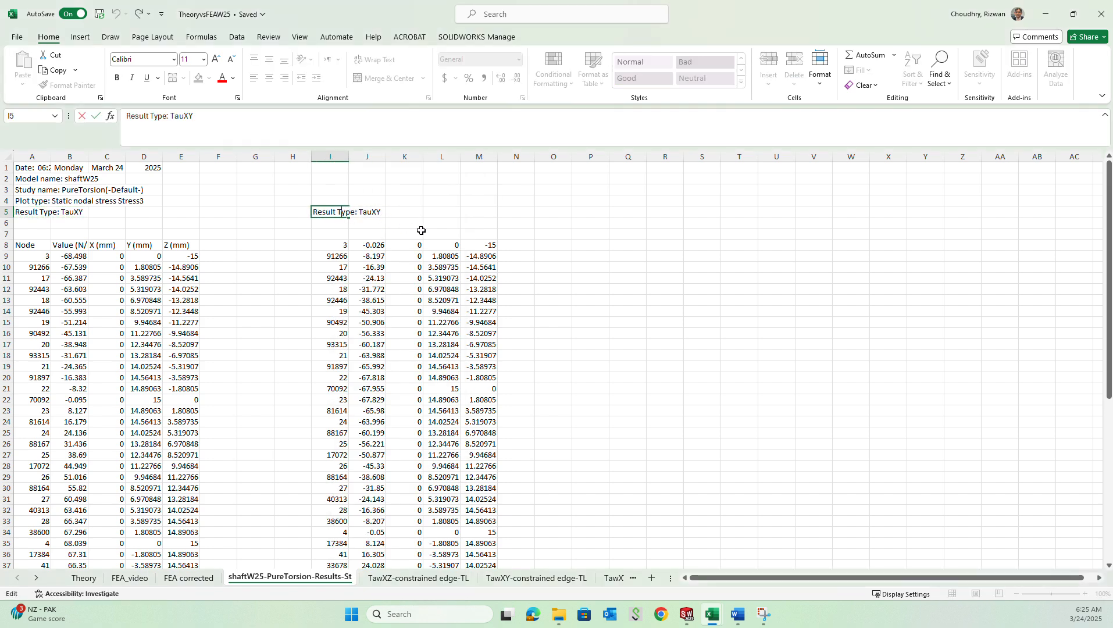
{"action": "key", "text": "BackSpace"}
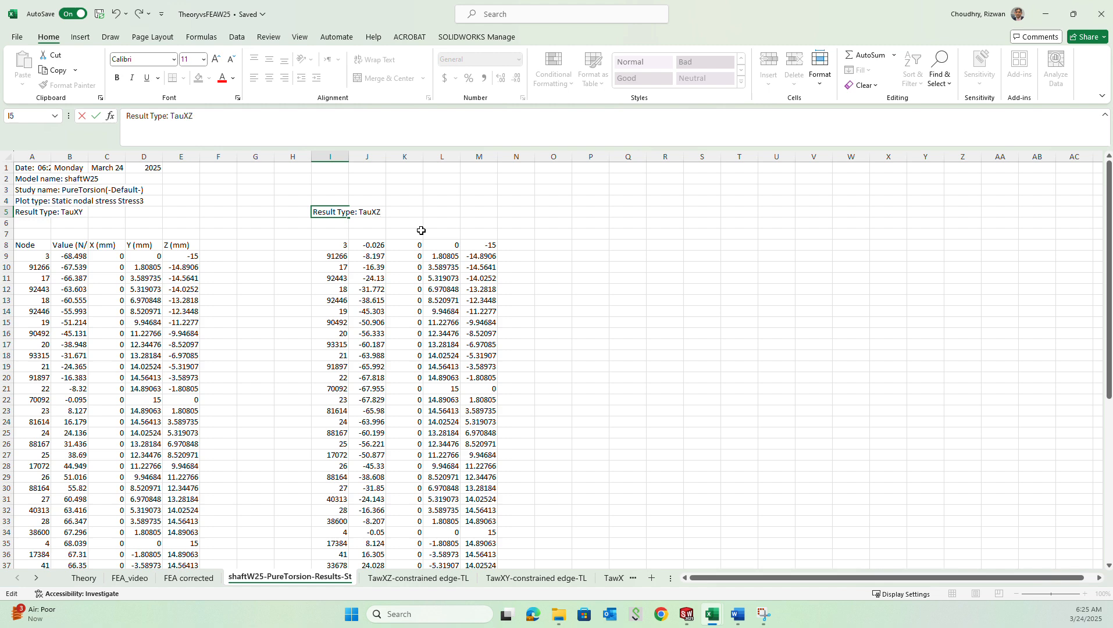
{"action": "left_click", "coordinate": [616, 260]}
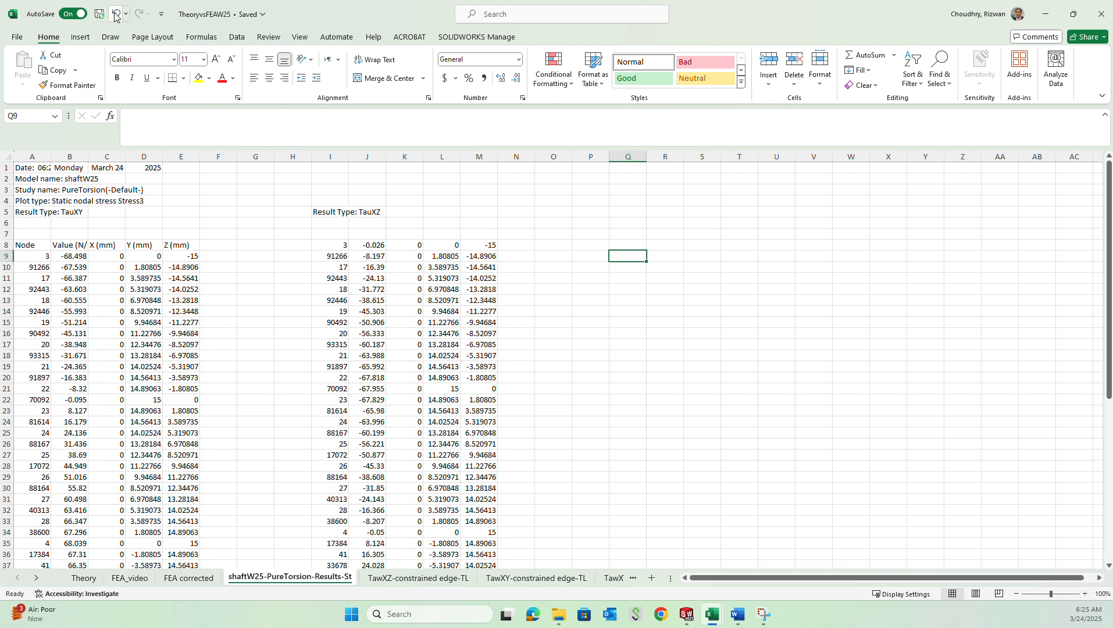
Step: Copy the XZ shear values in J8:J59 and paste them at cell G4 of the FEA_video sheet
{"action": "left_click", "coordinate": [340, 247]}
{"action": "left_click_drag", "start_coordinate": [368, 248], "coordinate": [383, 532]}
{"action": "right_click", "coordinate": [383, 532]}
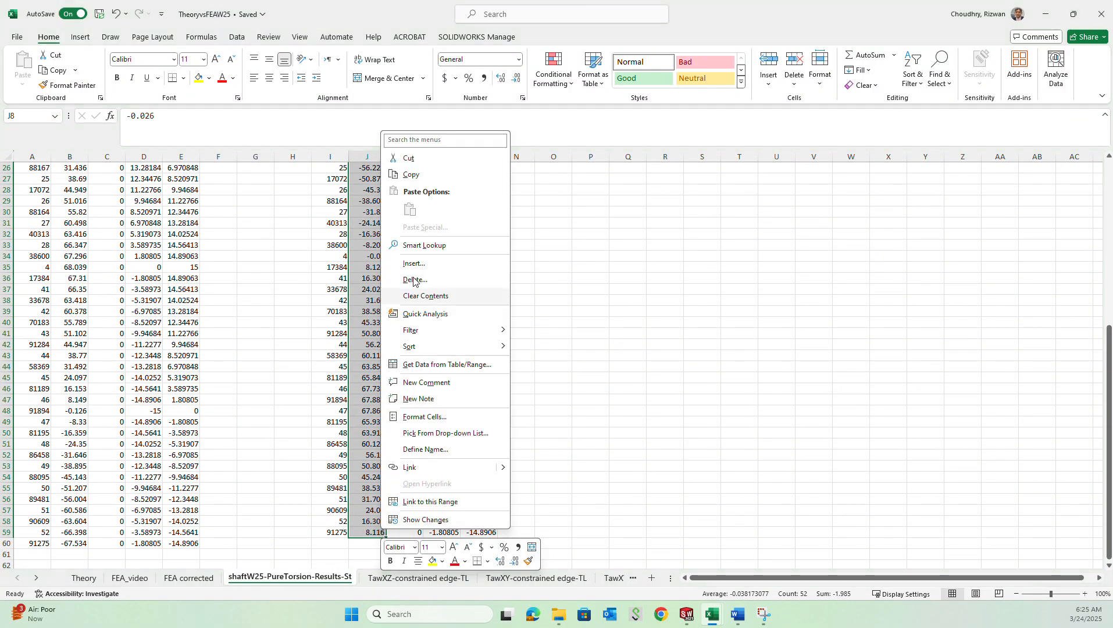
{"action": "left_click", "coordinate": [419, 174]}
{"action": "scroll", "coordinate": [419, 173], "scroll_direction": "up", "scroll_amount": 4}
{"action": "scroll", "coordinate": [420, 173], "scroll_direction": "up", "scroll_amount": 4}
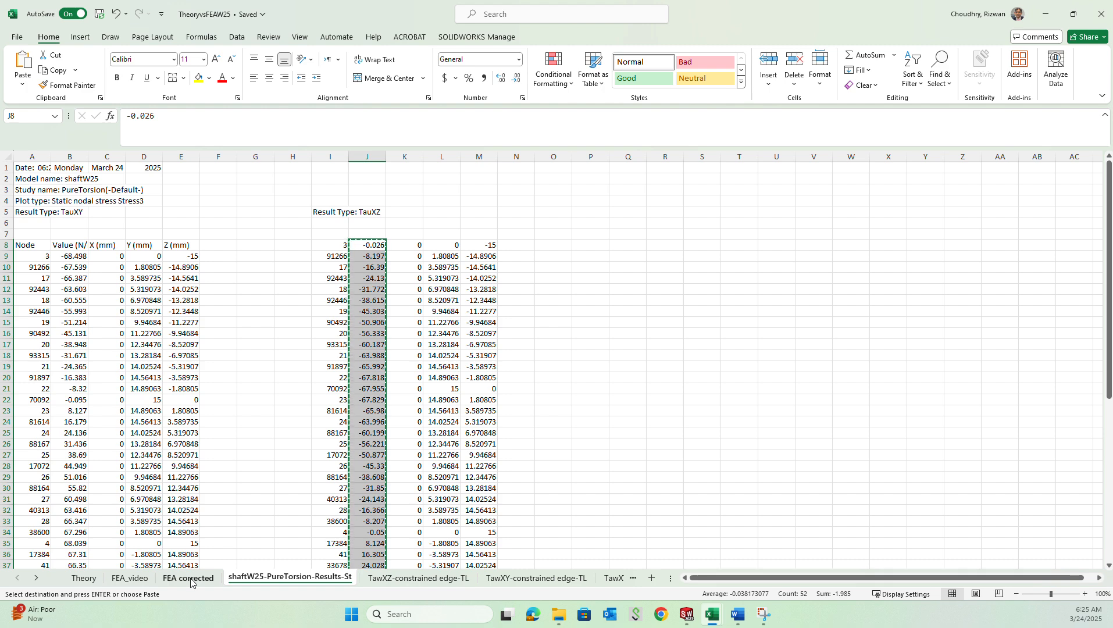
{"action": "left_click", "coordinate": [148, 579]}
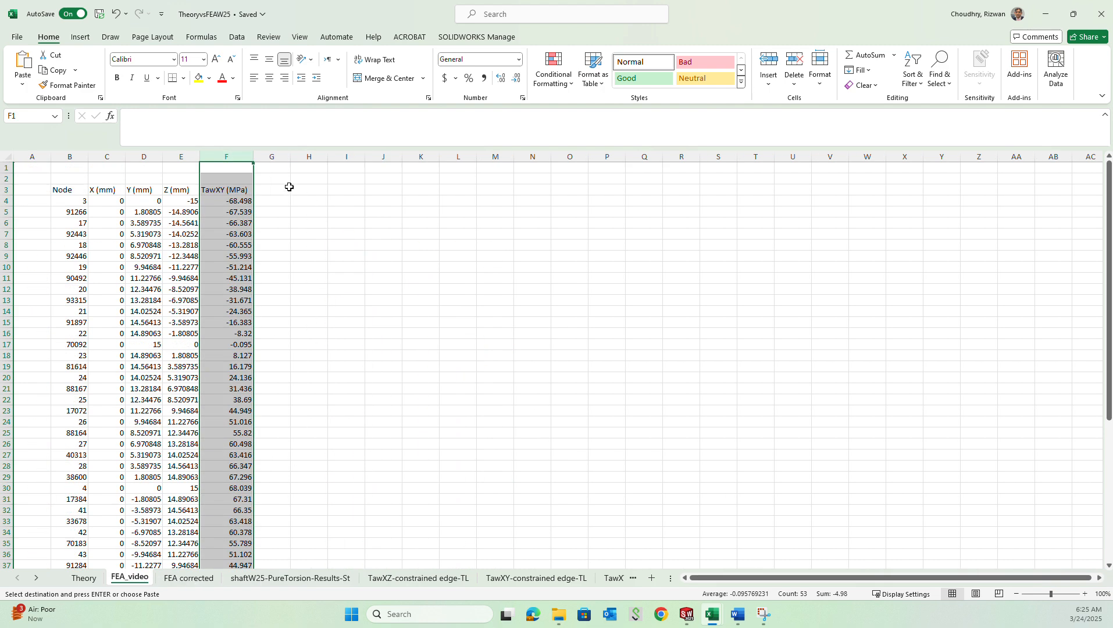
{"action": "left_click", "coordinate": [271, 200]}
{"action": "right_click", "coordinate": [271, 201]}
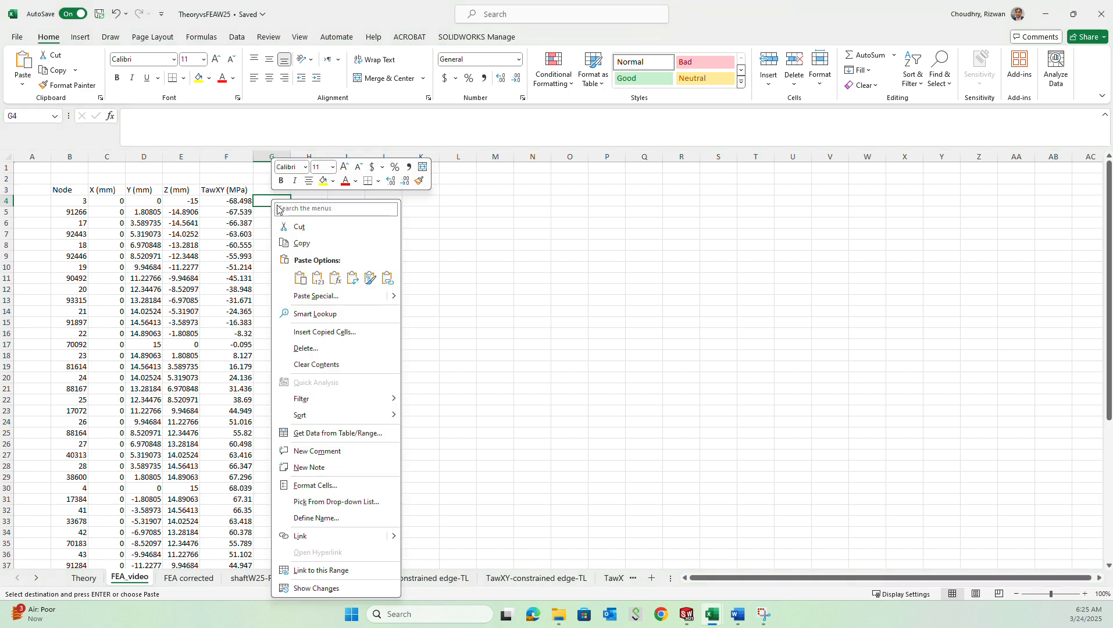
{"action": "left_click", "coordinate": [301, 279]}
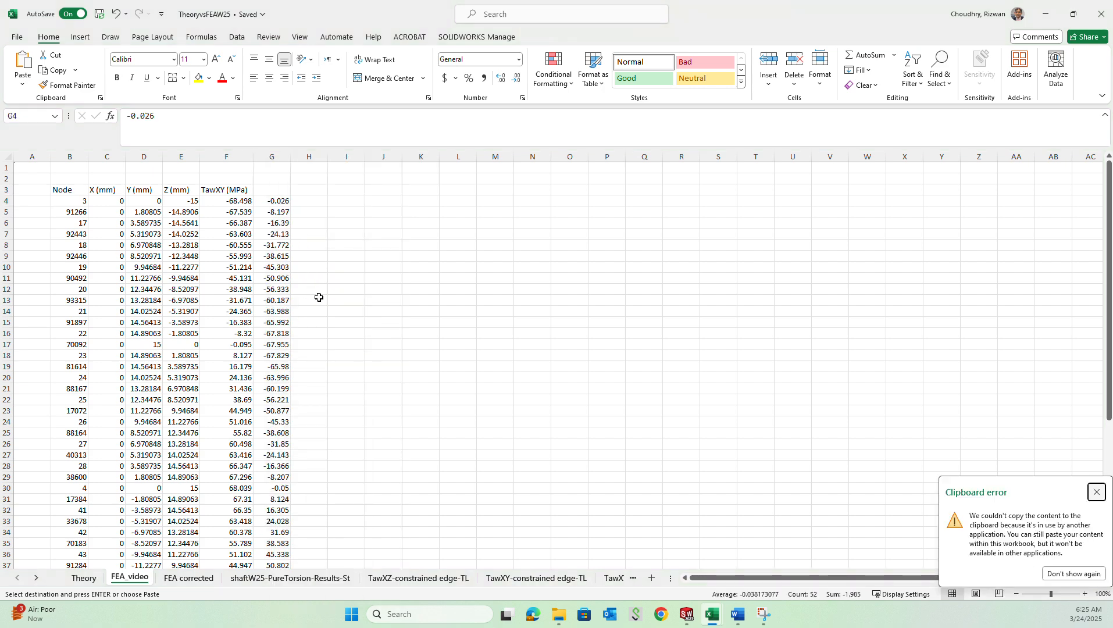
Step: Enter the header "TAwYZ (MPa)" in G3 and fit column G's width to it
{"action": "left_click", "coordinate": [276, 191]}
{"action": "type", "text": "TAwYZ (MPa"}
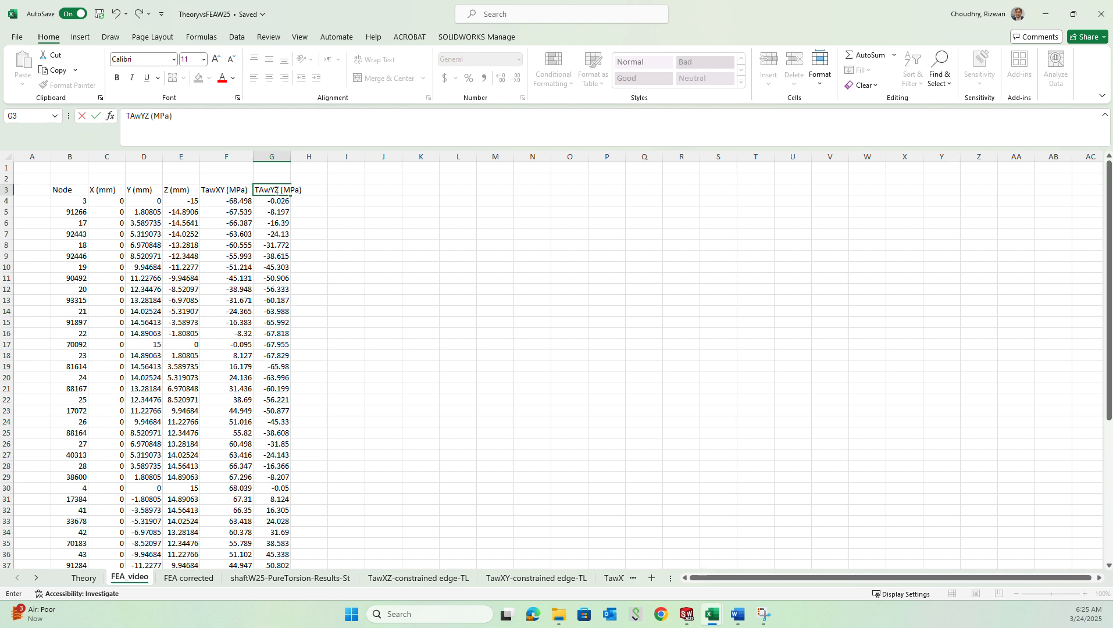
{"action": "key", "text": "Return"}
{"action": "left_click", "coordinate": [241, 189]}
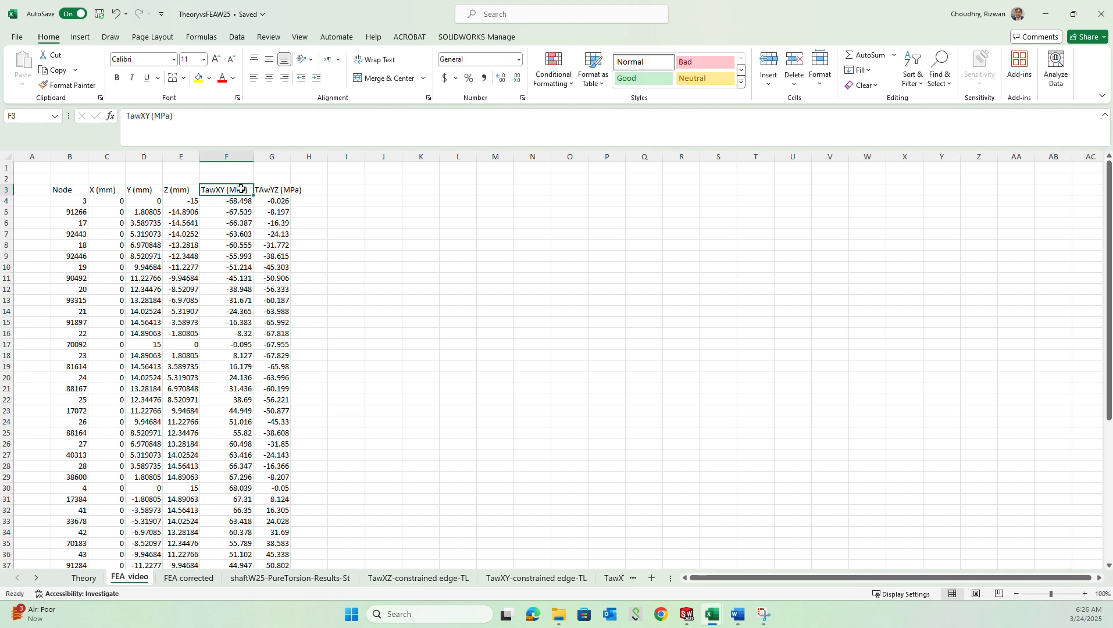
{"action": "double_click", "coordinate": [295, 152]}
{"action": "left_click", "coordinate": [363, 264]}
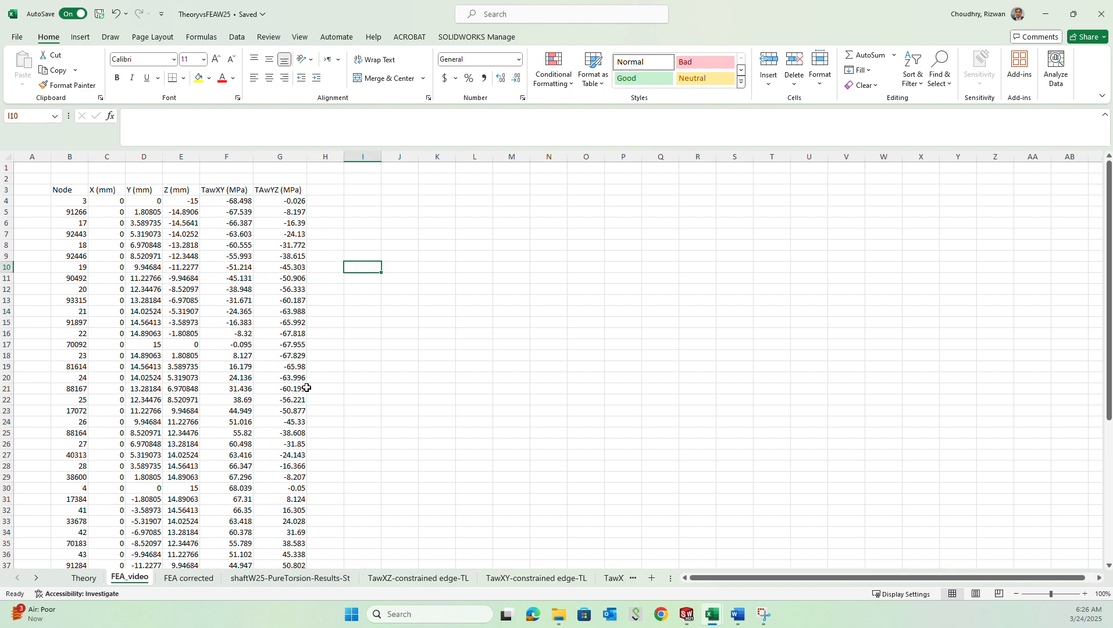
Step: Switch to SOLIDWORKS, close the probe results and define a UY: Y Displacement plot in mm with a true-scale deformed shape
{"action": "key", "text": "alt+Tab"}
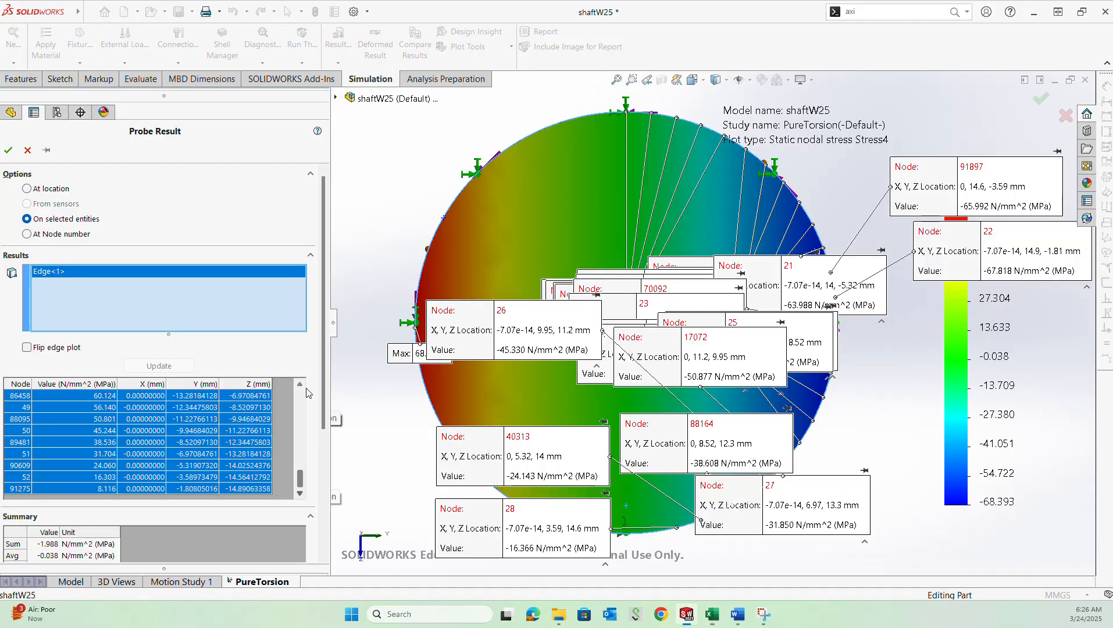
{"action": "left_click", "coordinate": [4, 152]}
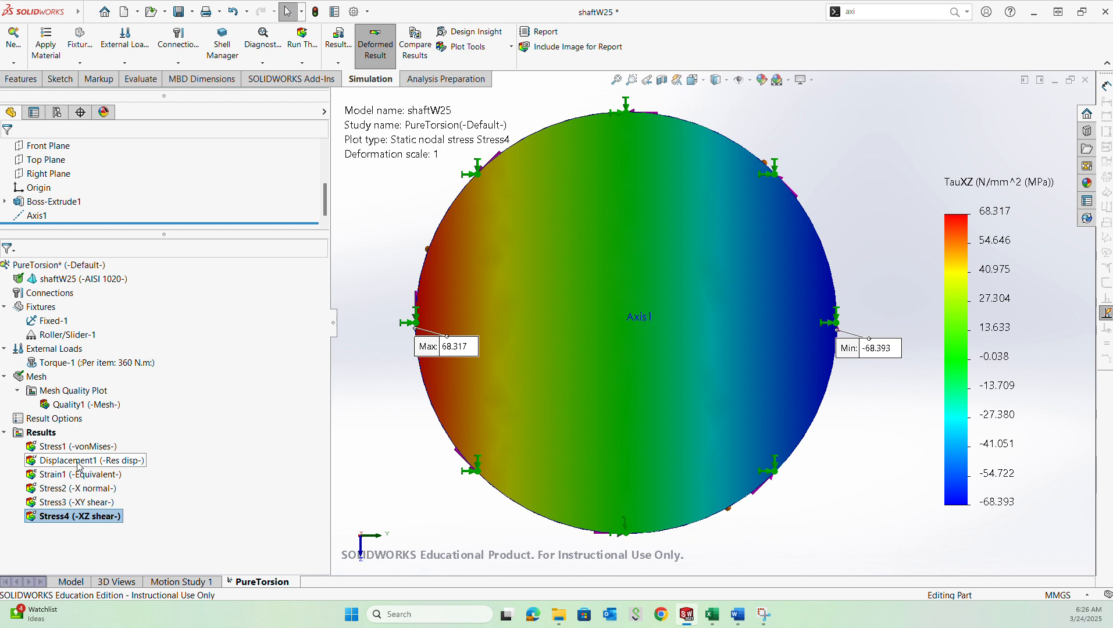
{"action": "right_click", "coordinate": [47, 433]}
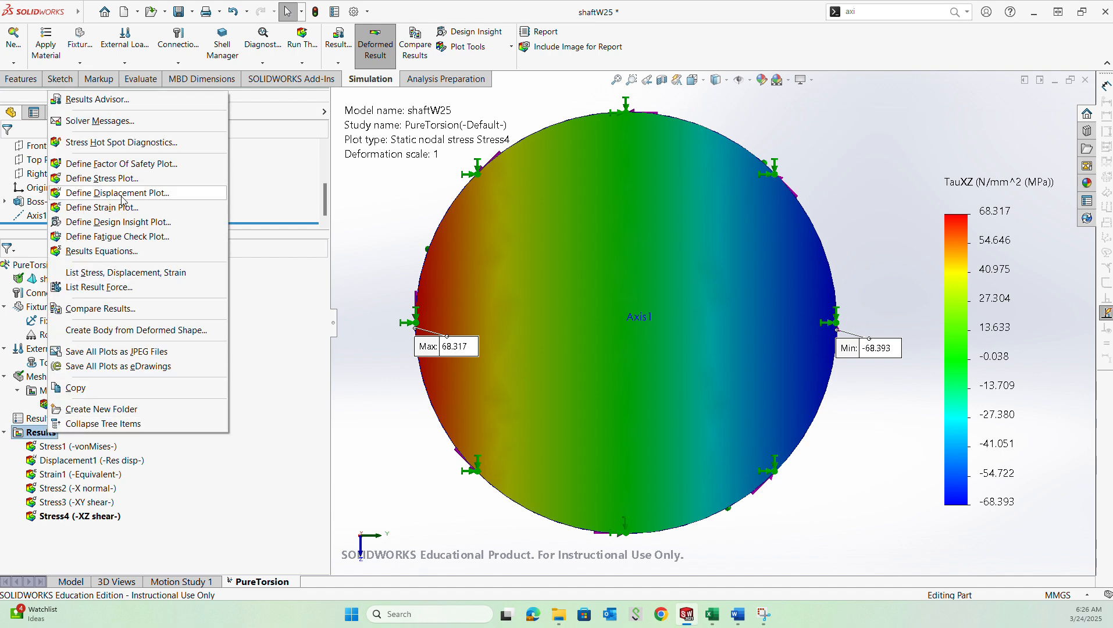
{"action": "left_click", "coordinate": [121, 196]}
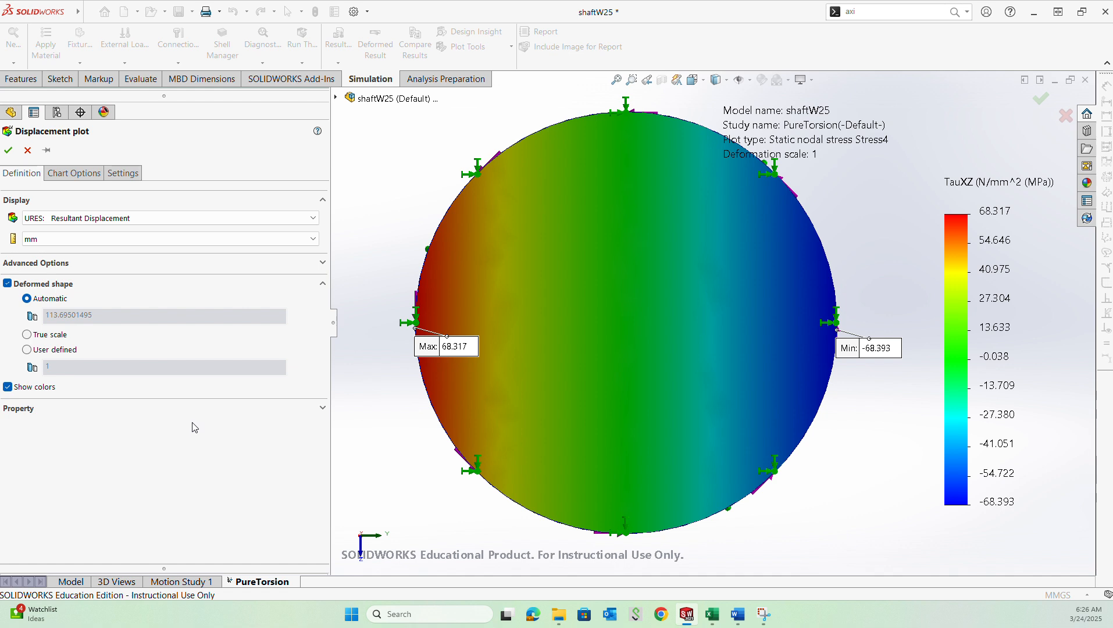
{"action": "left_click", "coordinate": [82, 219]}
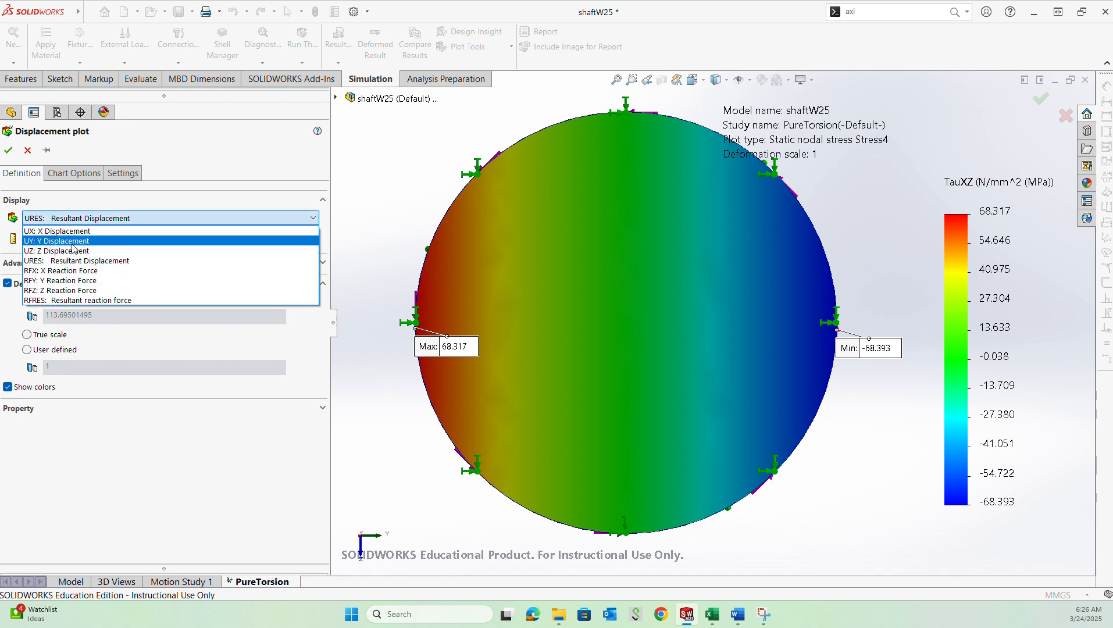
{"action": "left_click", "coordinate": [75, 241]}
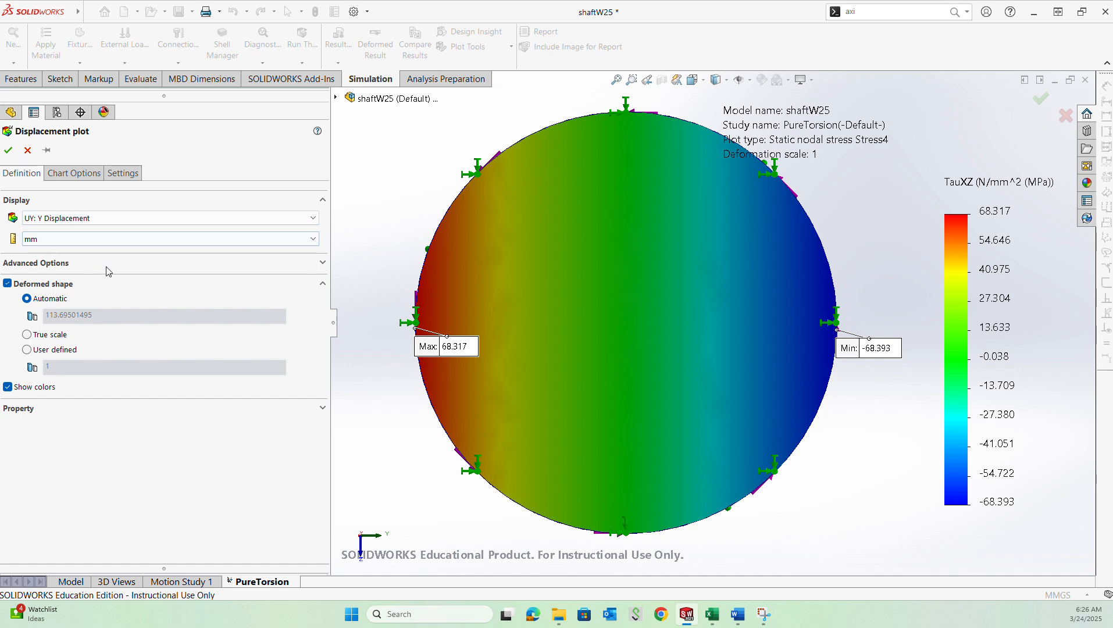
{"action": "left_click", "coordinate": [50, 337]}
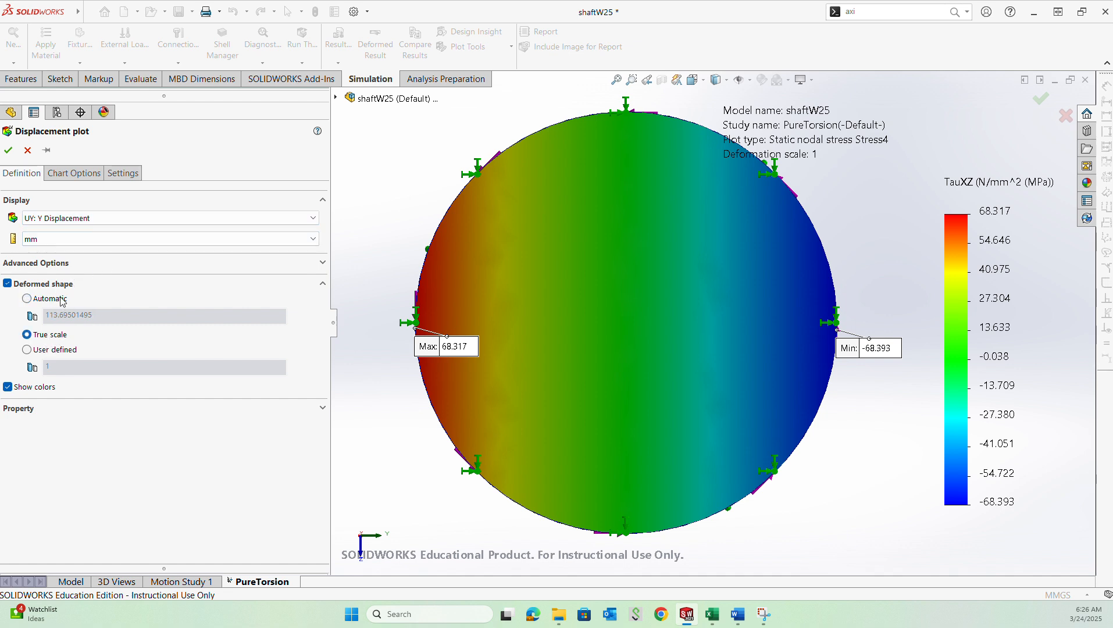
Step: Format the displacement plot's values as floating numbers with 4 decimal places and create the plot
{"action": "left_click", "coordinate": [57, 171]}
{"action": "left_click", "coordinate": [108, 496]}
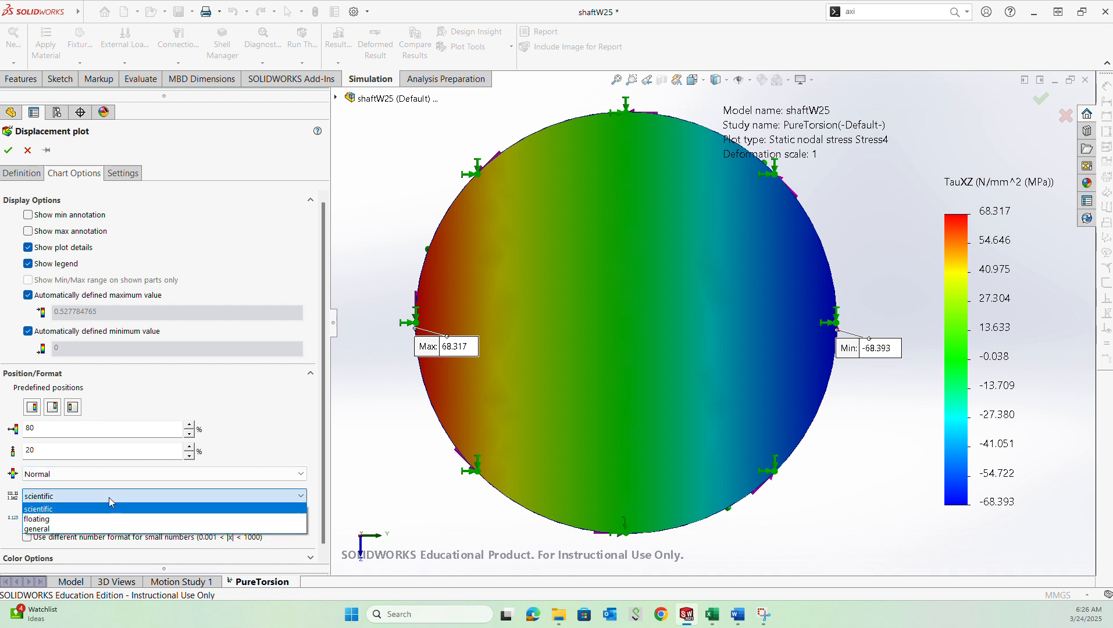
{"action": "left_click", "coordinate": [73, 519]}
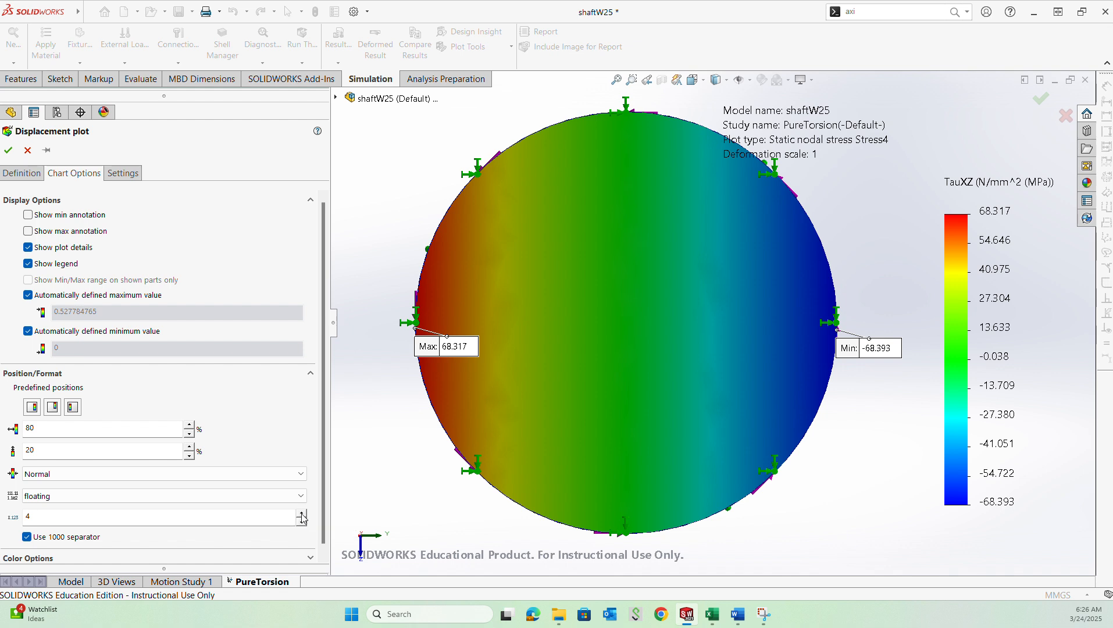
{"action": "left_click", "coordinate": [10, 152]}
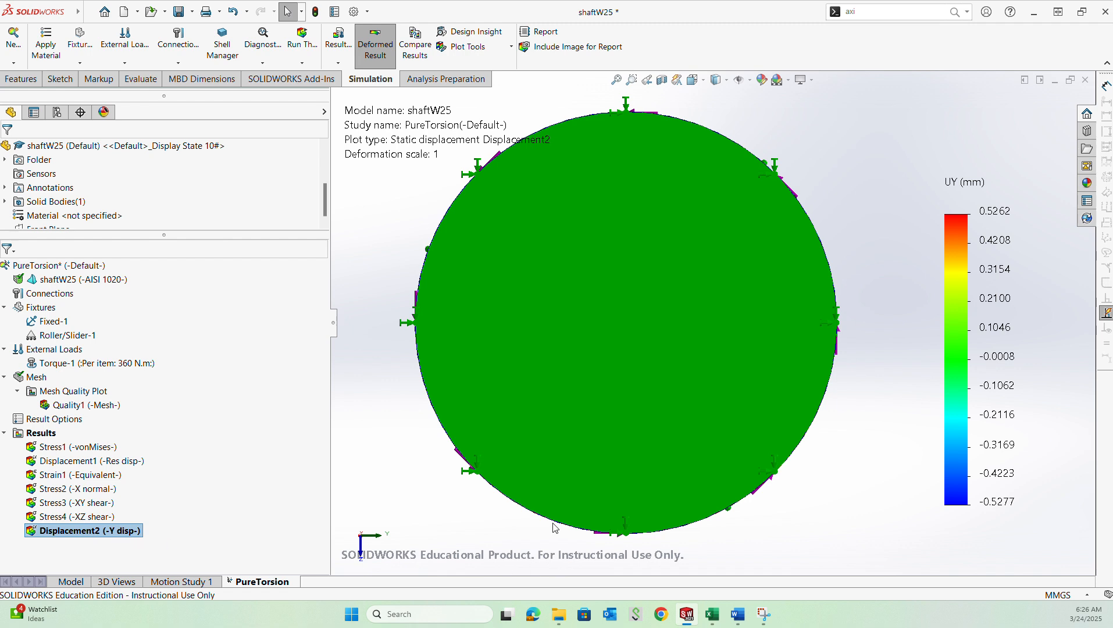
Step: Open the probe for the Y displacement plot and set it to report results on selected entities
{"action": "key", "text": "f"}
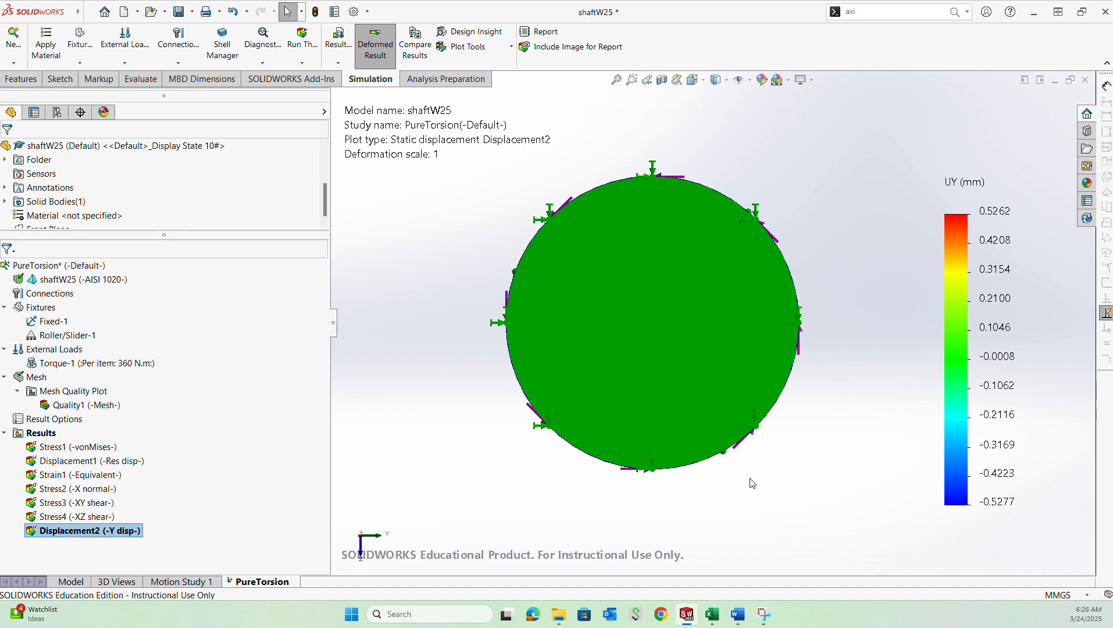
{"action": "middle_click_drag", "start_coordinate": [752, 483], "coordinate": [748, 487]}
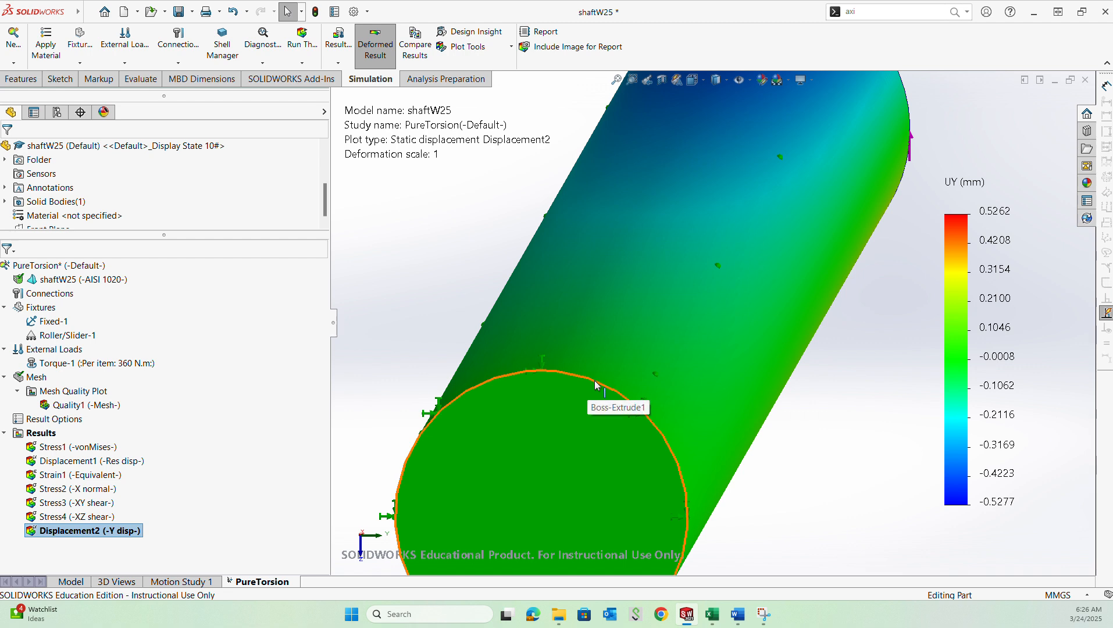
{"action": "right_click", "coordinate": [112, 532]}
{"action": "left_click", "coordinate": [158, 407]}
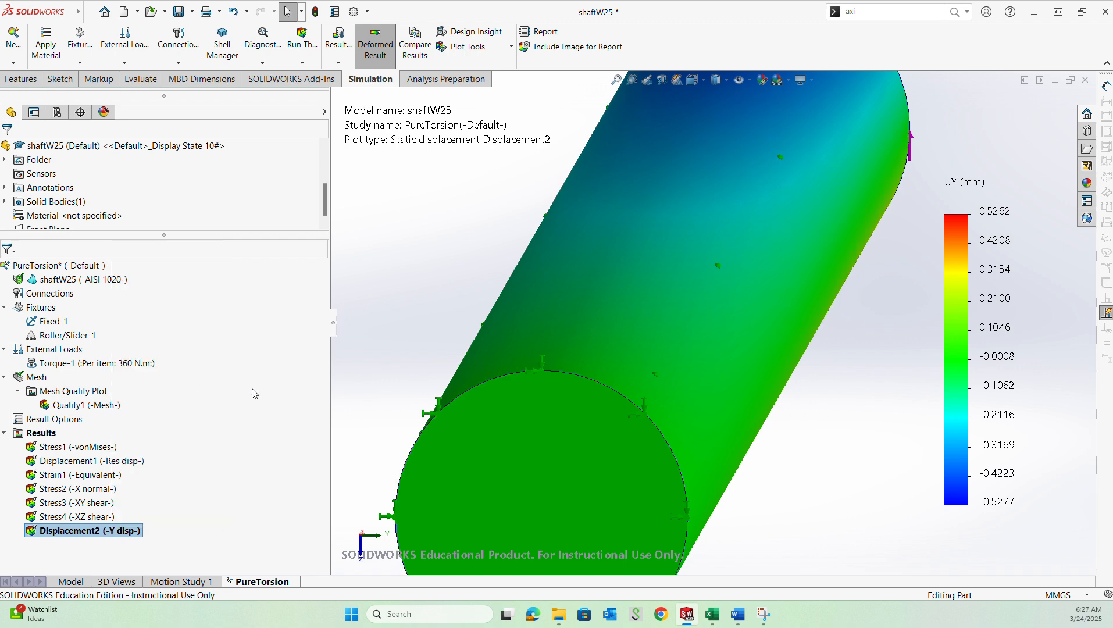
{"action": "left_click", "coordinate": [593, 380]}
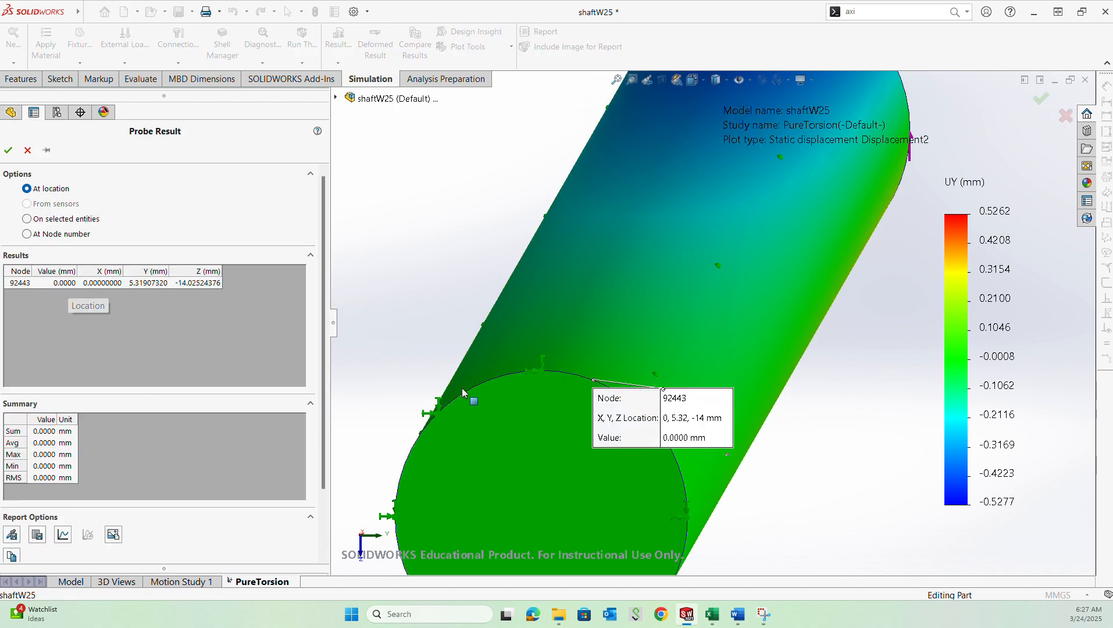
{"action": "left_click", "coordinate": [58, 220]}
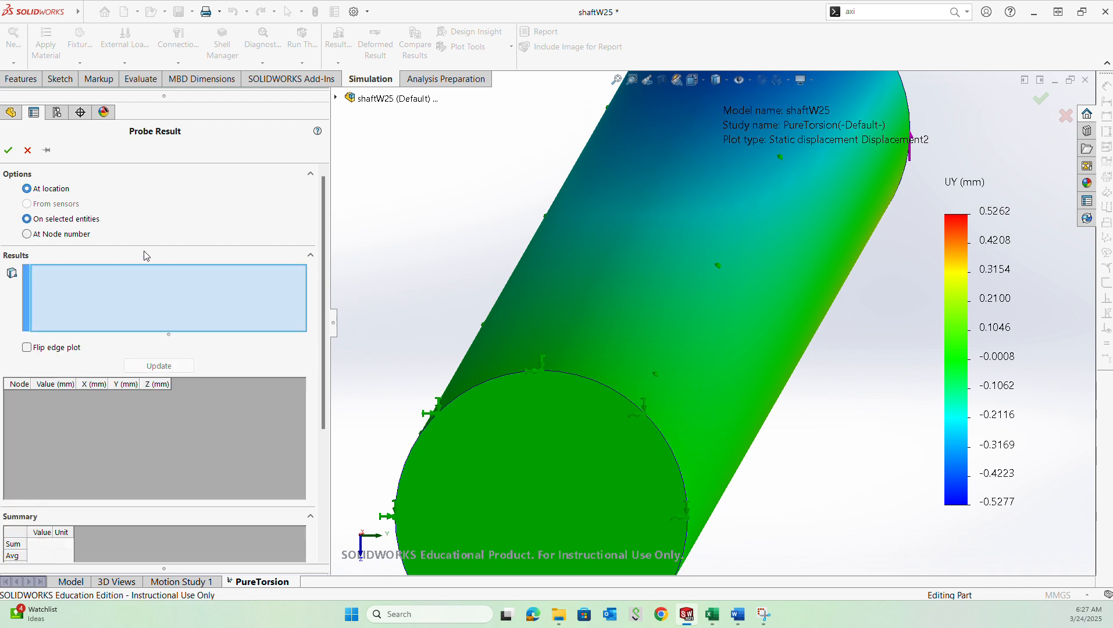
Step: Probe the Y displacements along the circular edge at the shaft's fixed end and review the listed values
{"action": "left_click", "coordinate": [561, 374]}
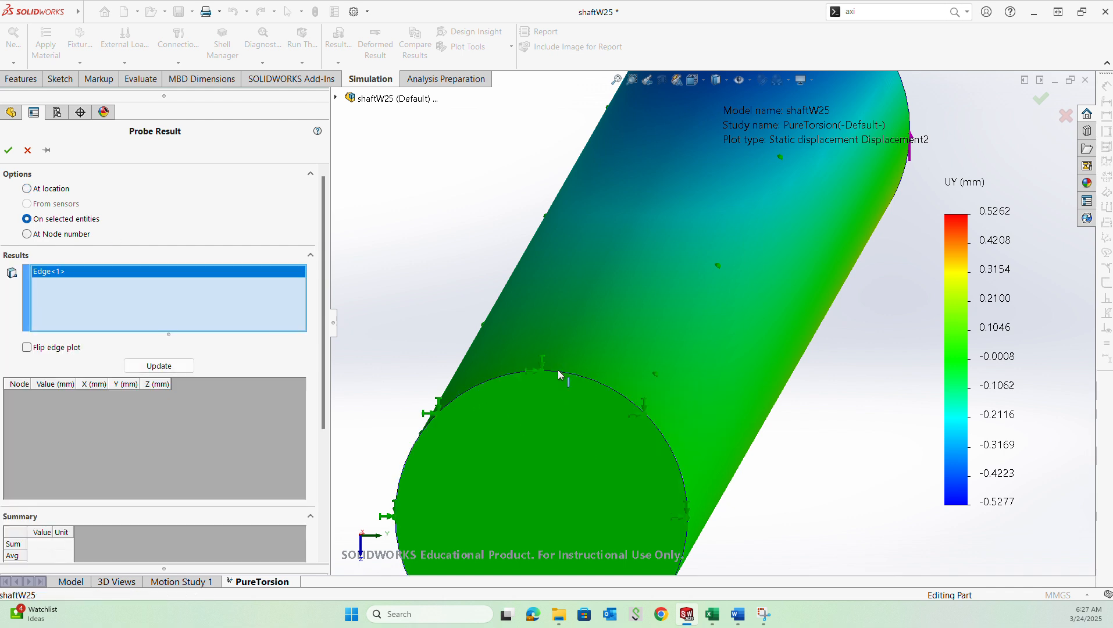
{"action": "left_click", "coordinate": [167, 365]}
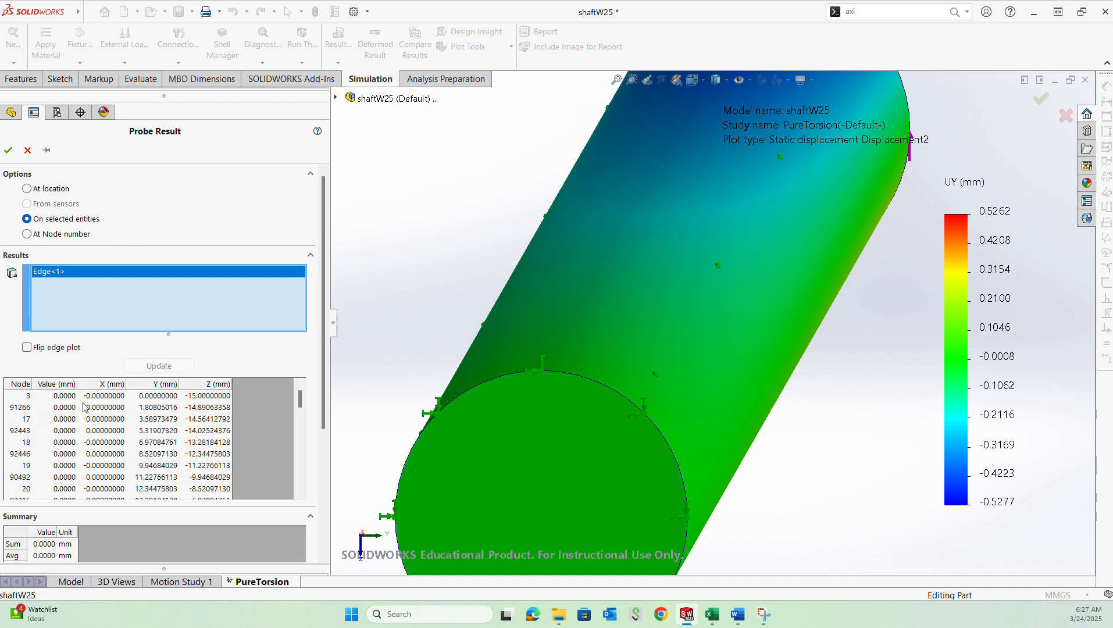
{"action": "scroll", "coordinate": [71, 465], "scroll_direction": "down", "scroll_amount": 4}
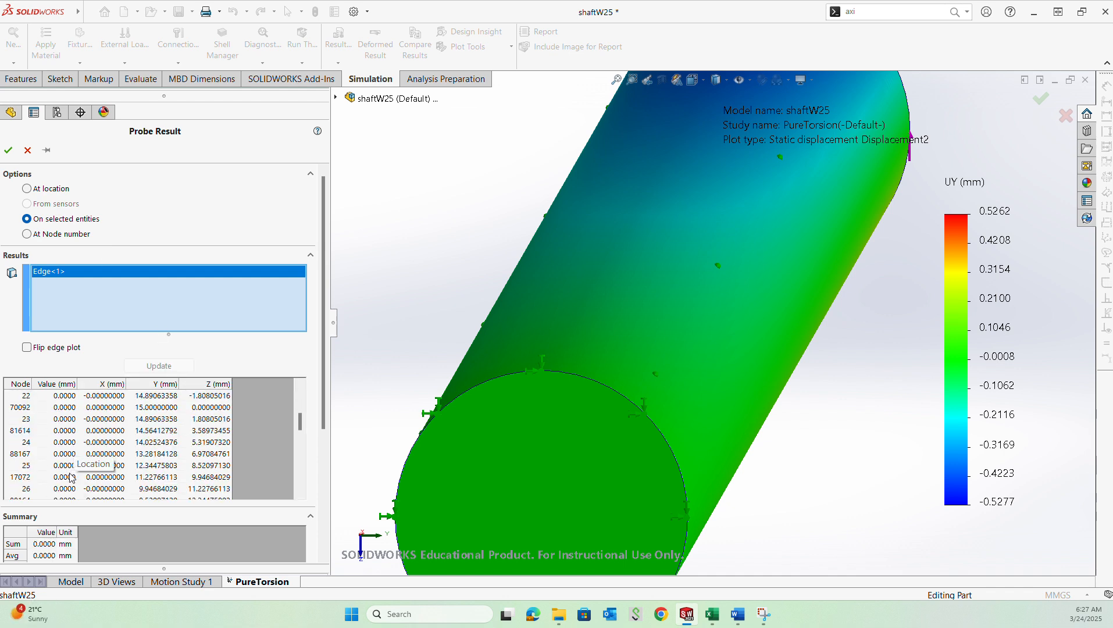
{"action": "scroll", "coordinate": [71, 477], "scroll_direction": "up", "scroll_amount": 4}
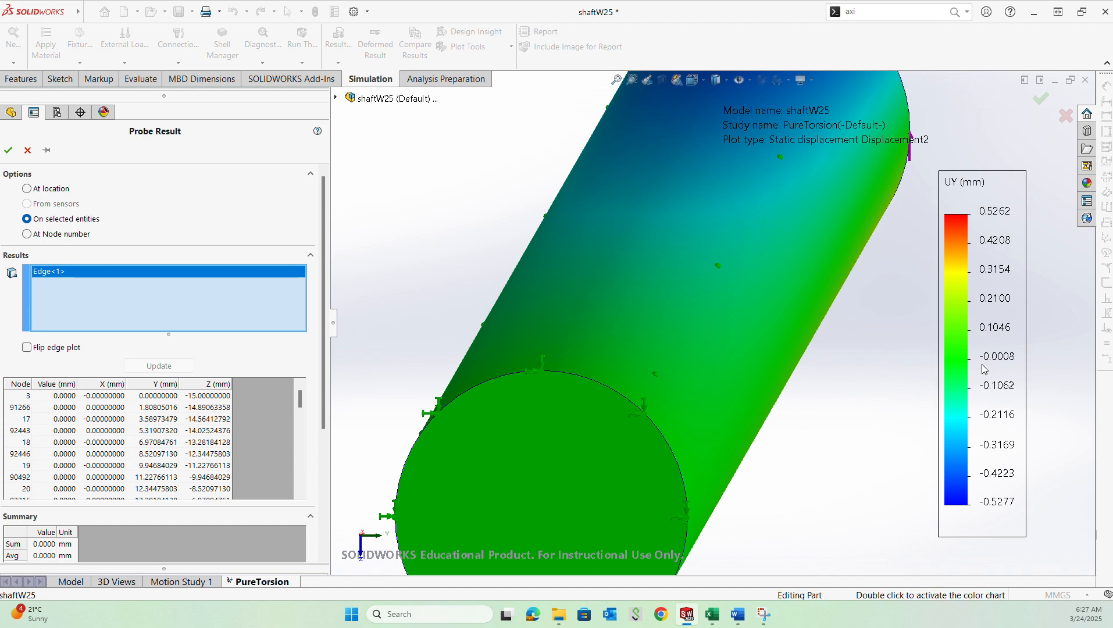
{"action": "scroll", "coordinate": [876, 330], "scroll_direction": "up", "scroll_amount": 4}
Step: Face the shaft's torque-loaded end and clear all edges from the probe selection
{"action": "middle_click_drag", "start_coordinate": [875, 330], "coordinate": [636, 507]}
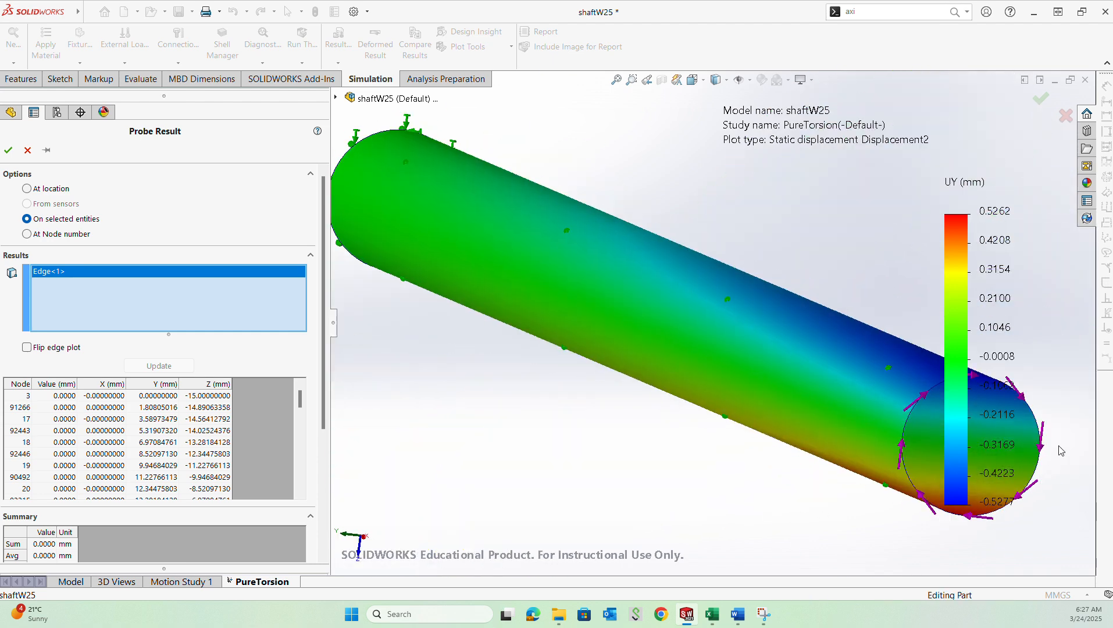
{"action": "scroll", "coordinate": [1059, 450], "scroll_direction": "up", "scroll_amount": 3}
{"action": "scroll", "coordinate": [916, 390], "scroll_direction": "down", "scroll_amount": 6}
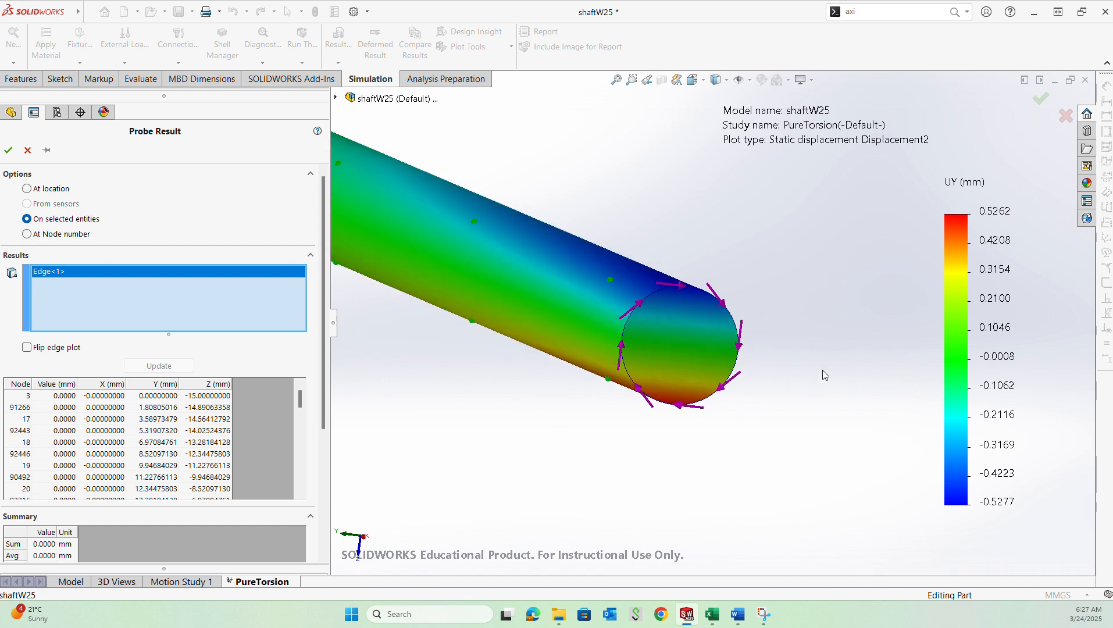
{"action": "scroll", "coordinate": [723, 355], "scroll_direction": "down", "scroll_amount": 3}
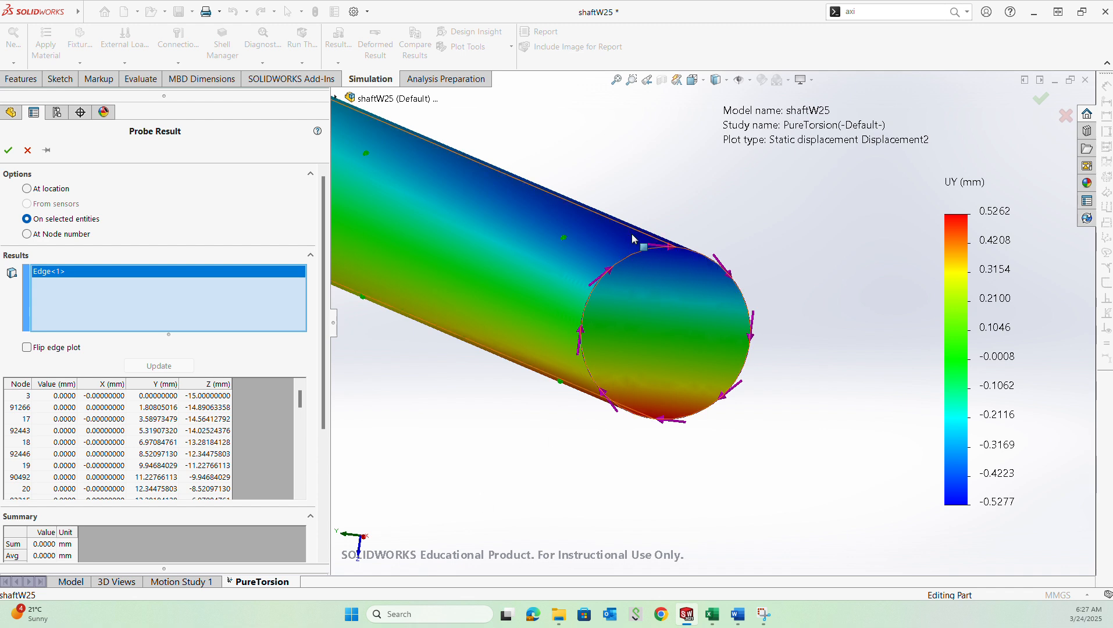
{"action": "left_click", "coordinate": [704, 83]}
{"action": "left_click", "coordinate": [588, 365]}
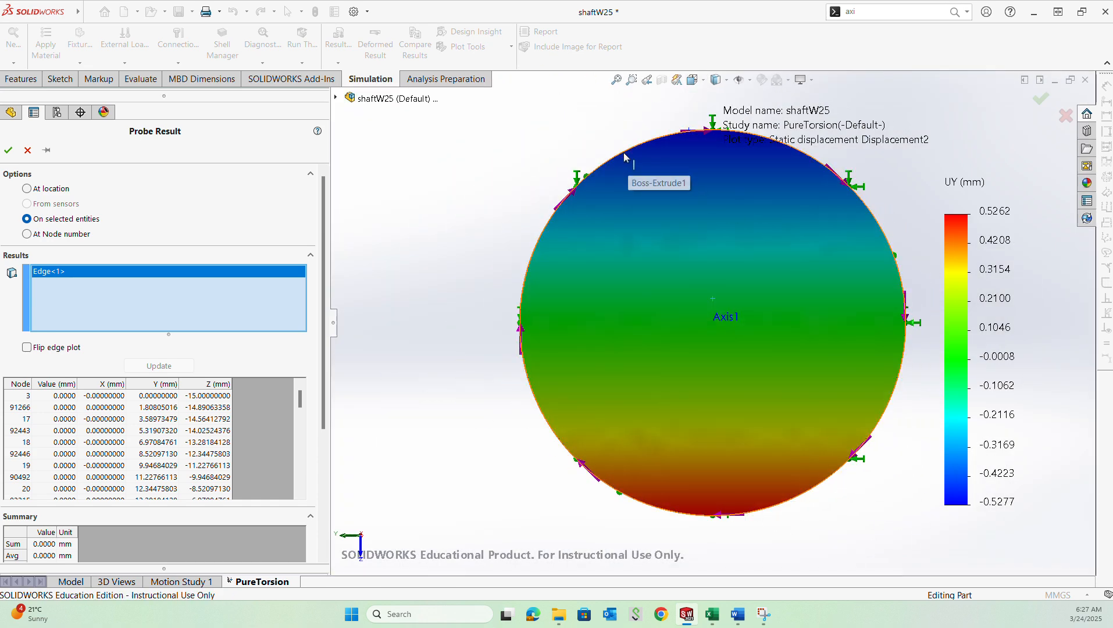
{"action": "left_click", "coordinate": [623, 153]}
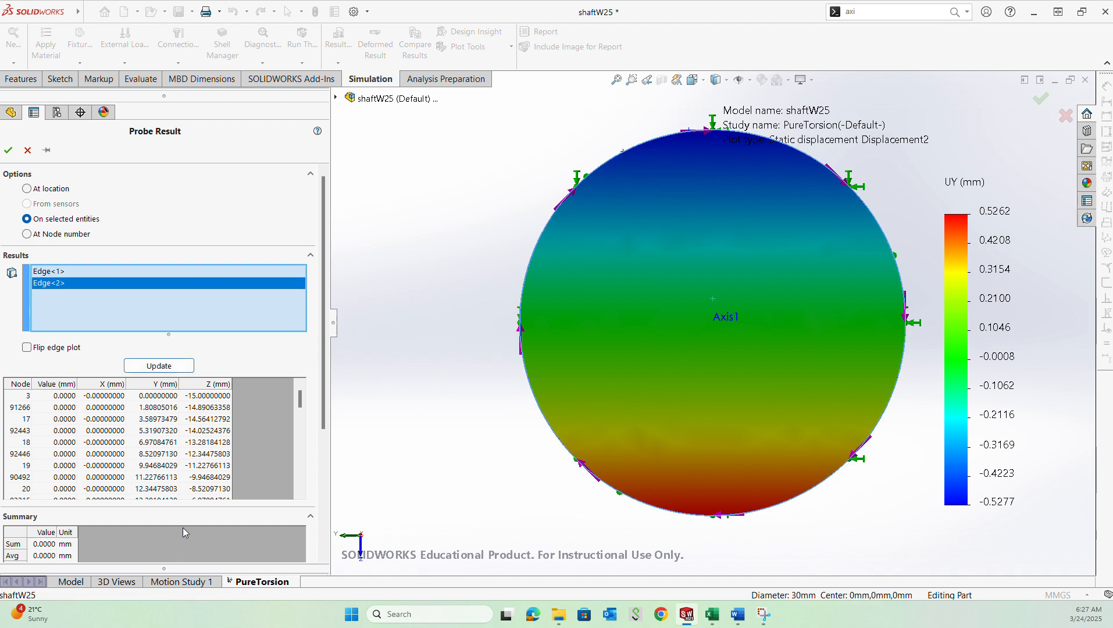
{"action": "right_click", "coordinate": [77, 276]}
{"action": "left_click", "coordinate": [135, 283]}
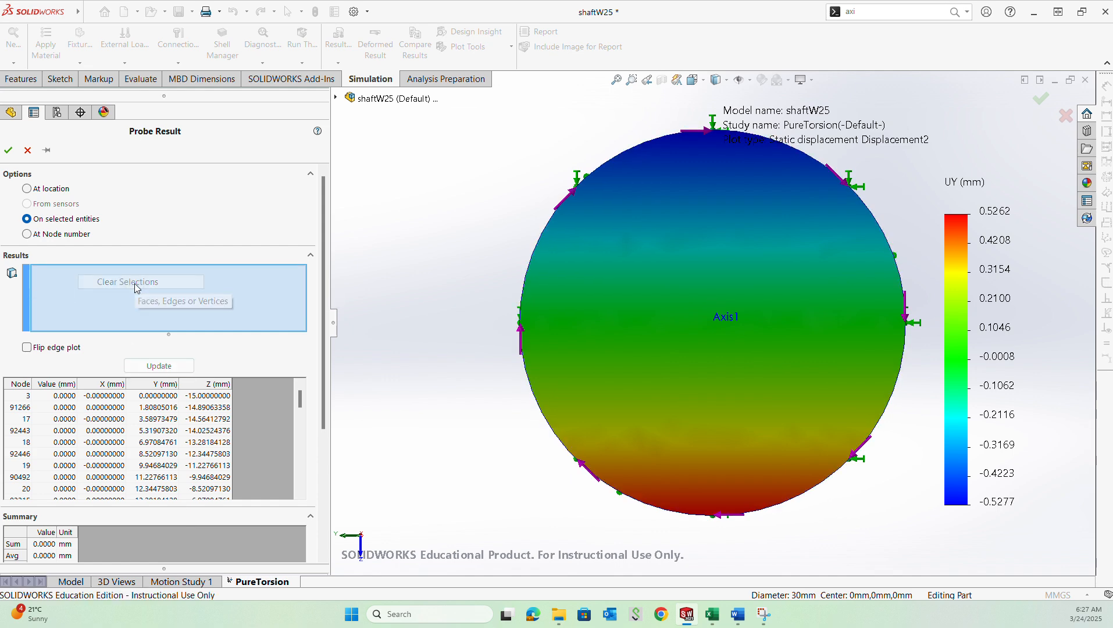
Step: Select the circular edge at the torque-loaded end and update the probed Y displacements
{"action": "left_click", "coordinate": [519, 300]}
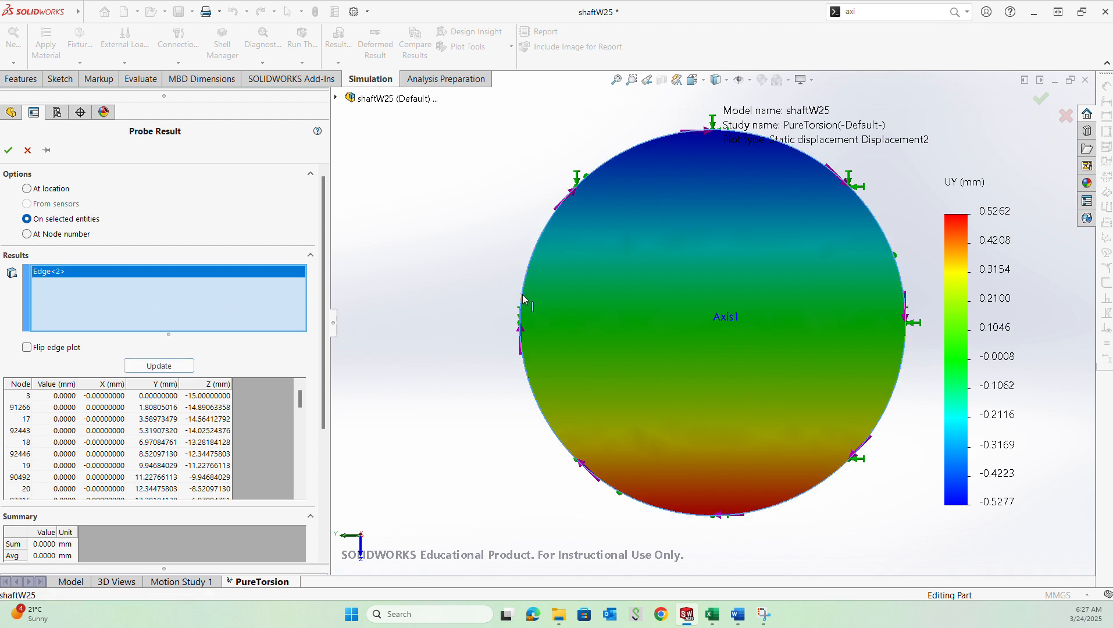
{"action": "left_click", "coordinate": [174, 366]}
{"action": "scroll", "coordinate": [179, 445], "scroll_direction": "down", "scroll_amount": 1}
{"action": "scroll", "coordinate": [179, 444], "scroll_direction": "up", "scroll_amount": 1}
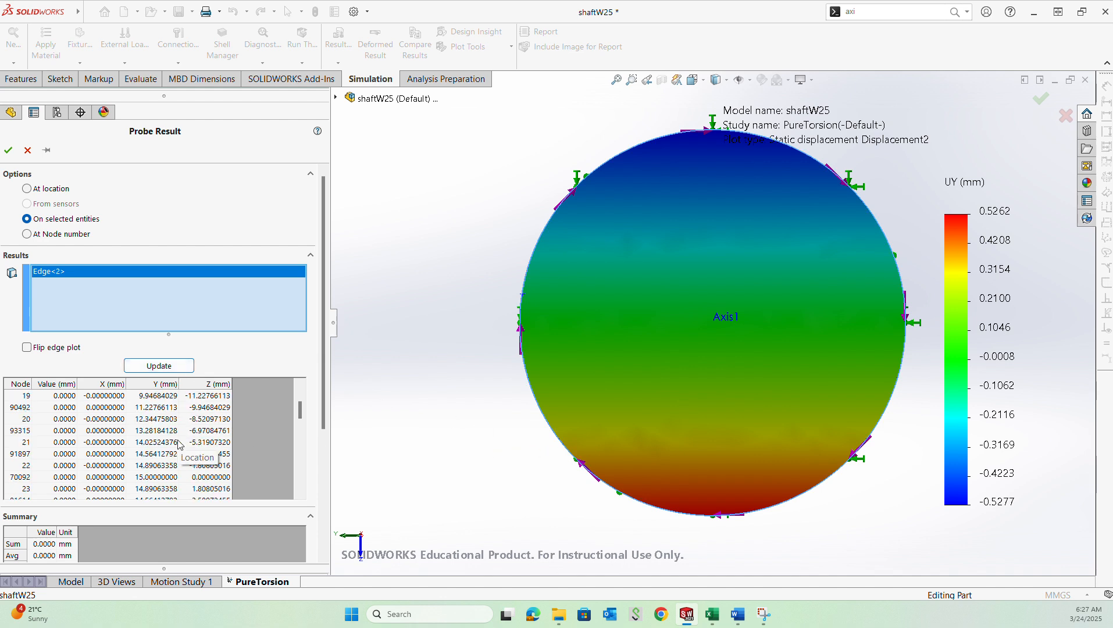
{"action": "scroll", "coordinate": [491, 344], "scroll_direction": "up", "scroll_amount": 2}
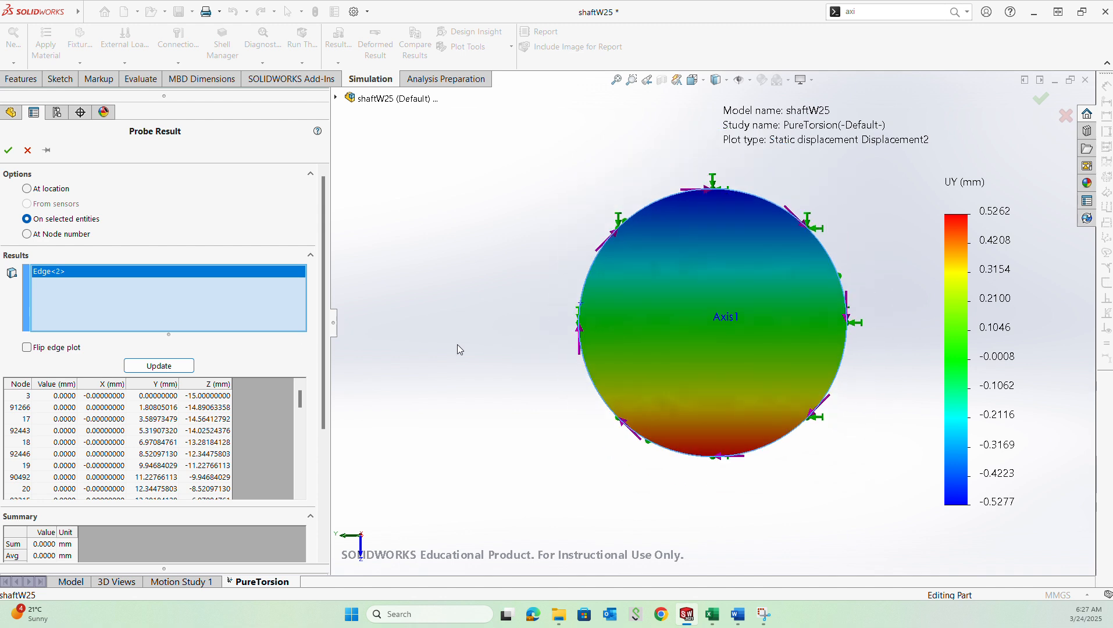
{"action": "left_click", "coordinate": [184, 366]}
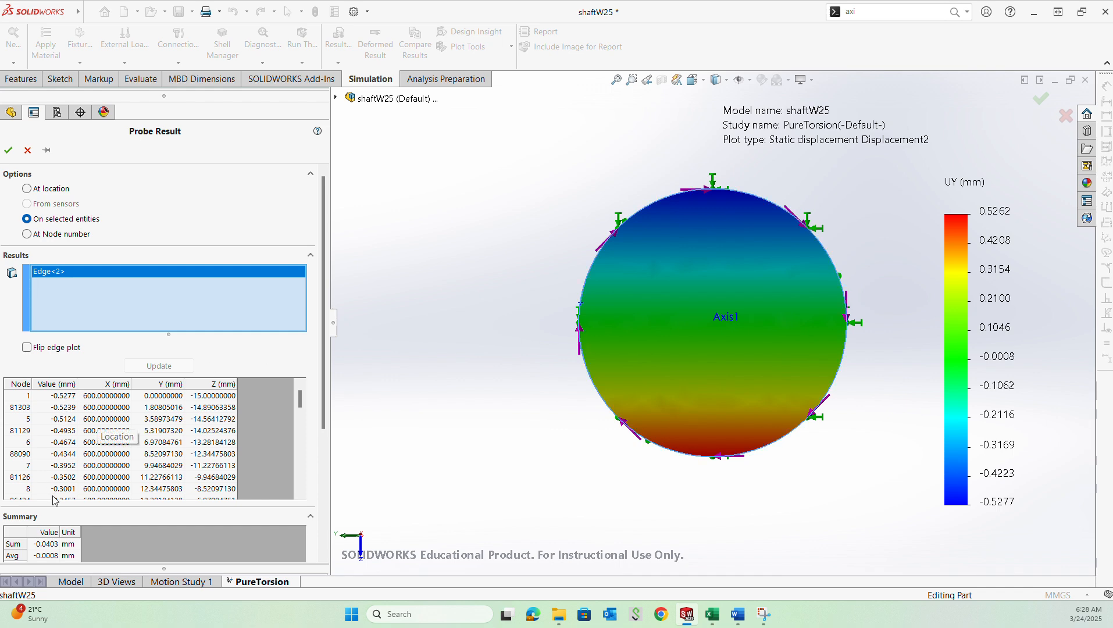
Step: Save the probed Y displacements as the CSV file shaftW25-PureTorsion-Results-Displacement2-2 in the shaftW25-PureTorsion folder
{"action": "scroll", "coordinate": [53, 501], "scroll_direction": "down", "scroll_amount": 3}
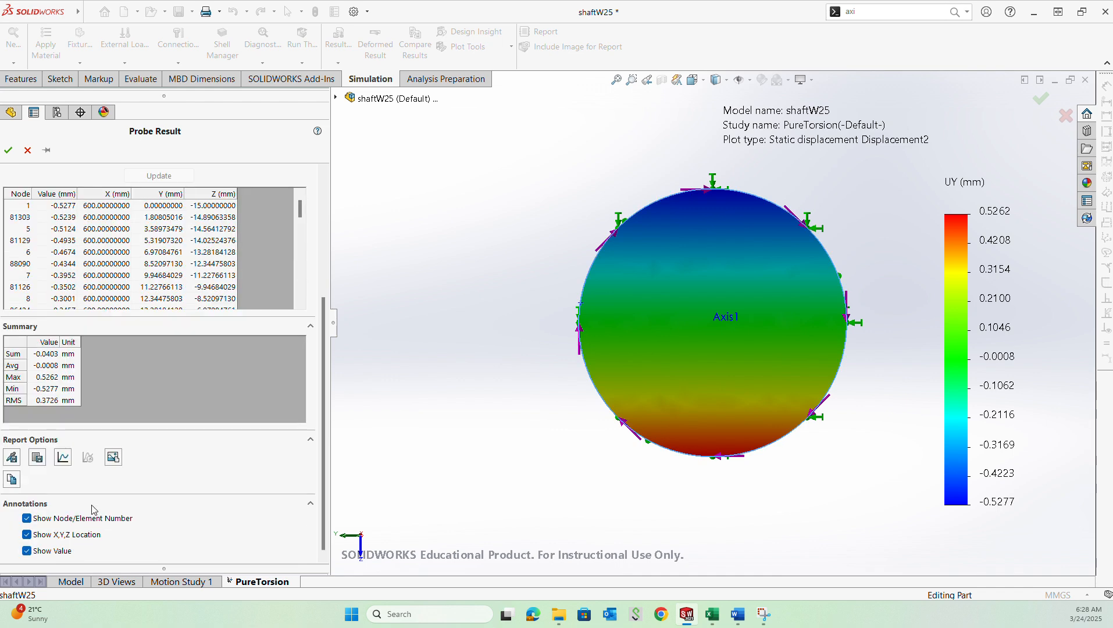
{"action": "left_click", "coordinate": [37, 457]}
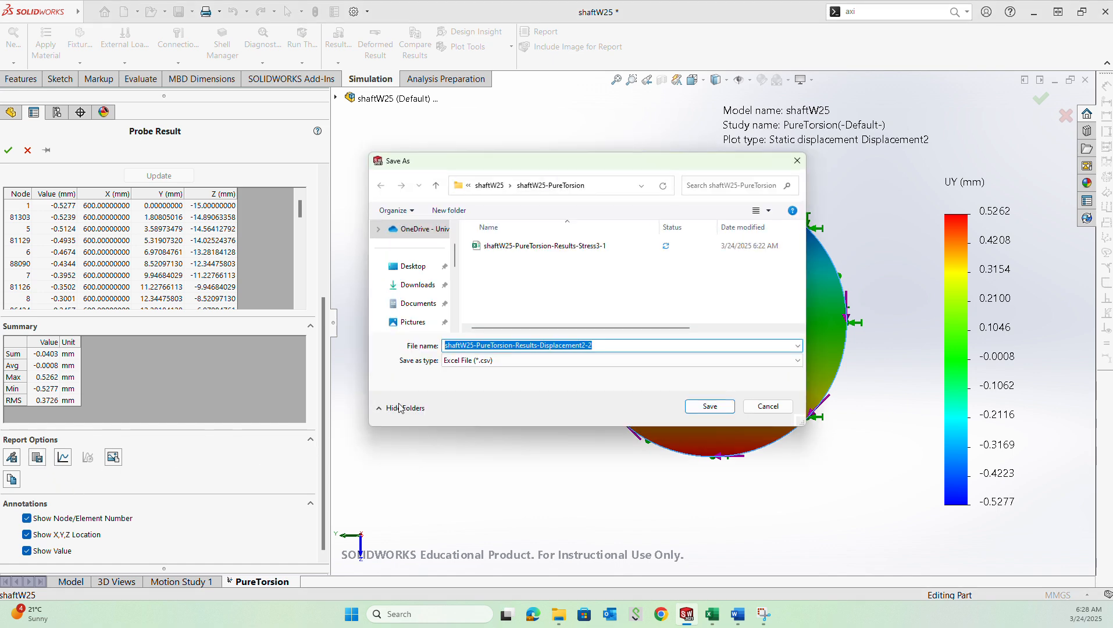
{"action": "left_click", "coordinate": [706, 406]}
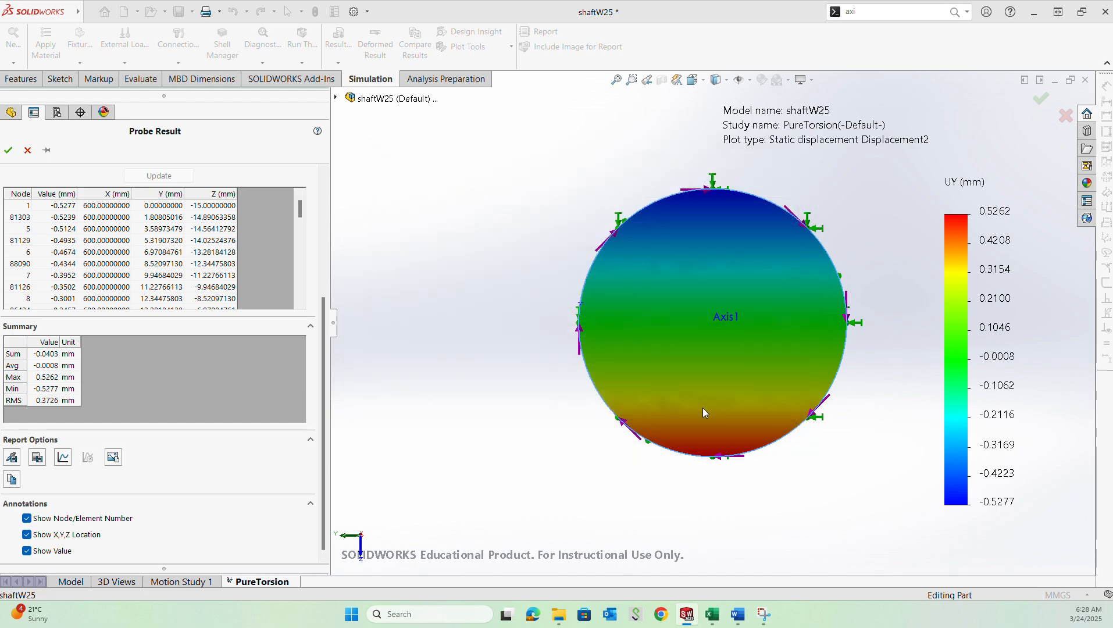
Step: Switch to File Explorer and try to open the shaftW25-PureTorsion-Results-Displacement2- file, then dismiss the app selection
{"action": "left_click", "coordinate": [558, 614]}
{"action": "left_click", "coordinate": [229, 104]}
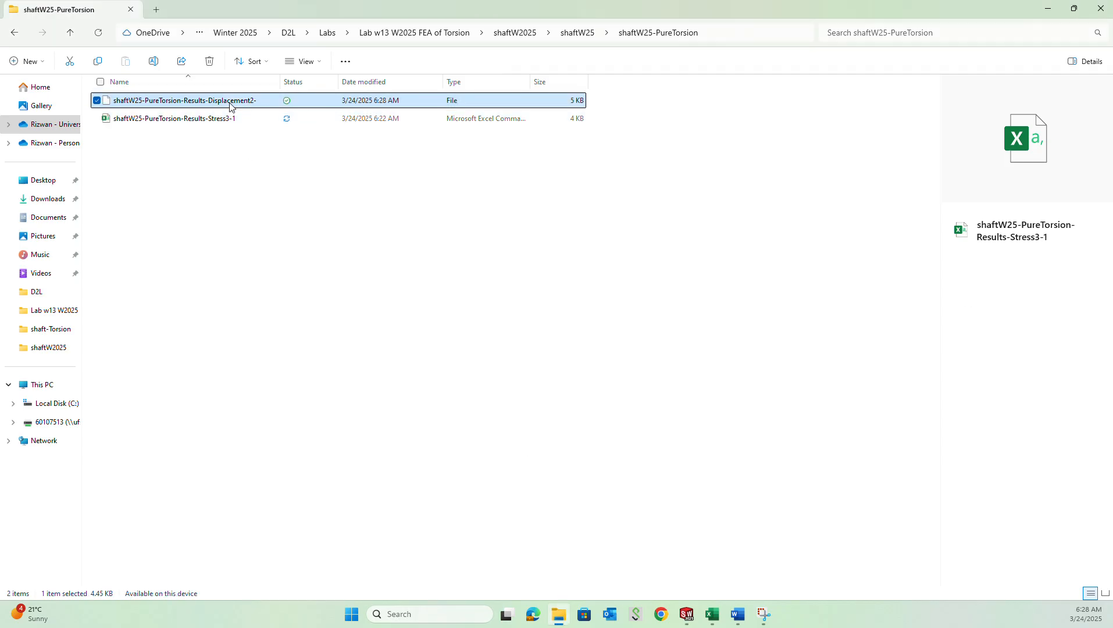
{"action": "double_click", "coordinate": [230, 103]}
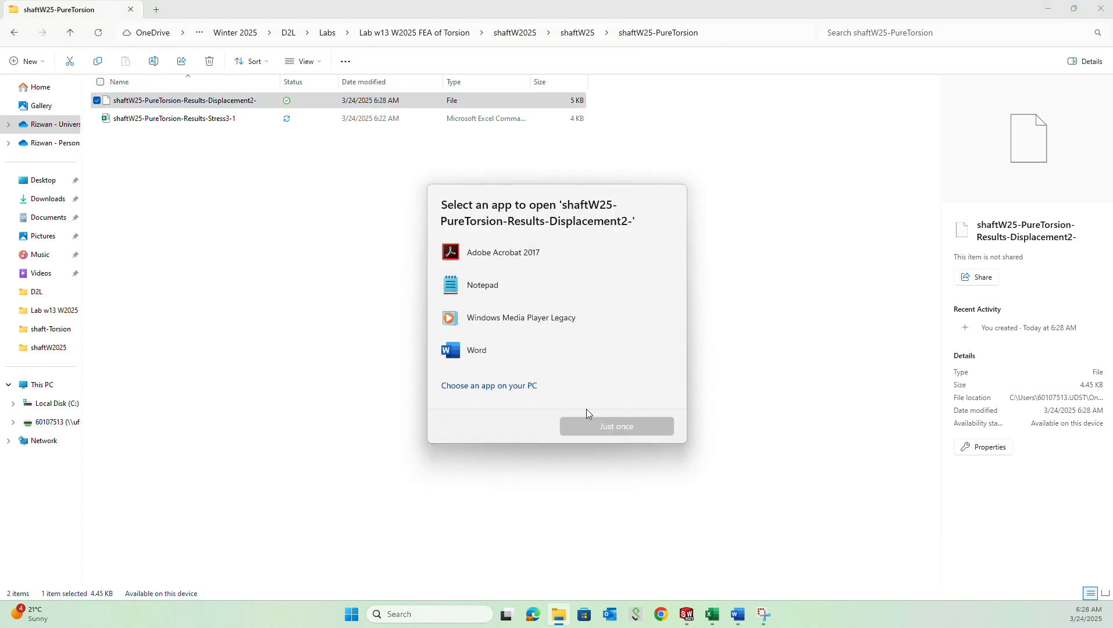
{"action": "left_click", "coordinate": [798, 251]}
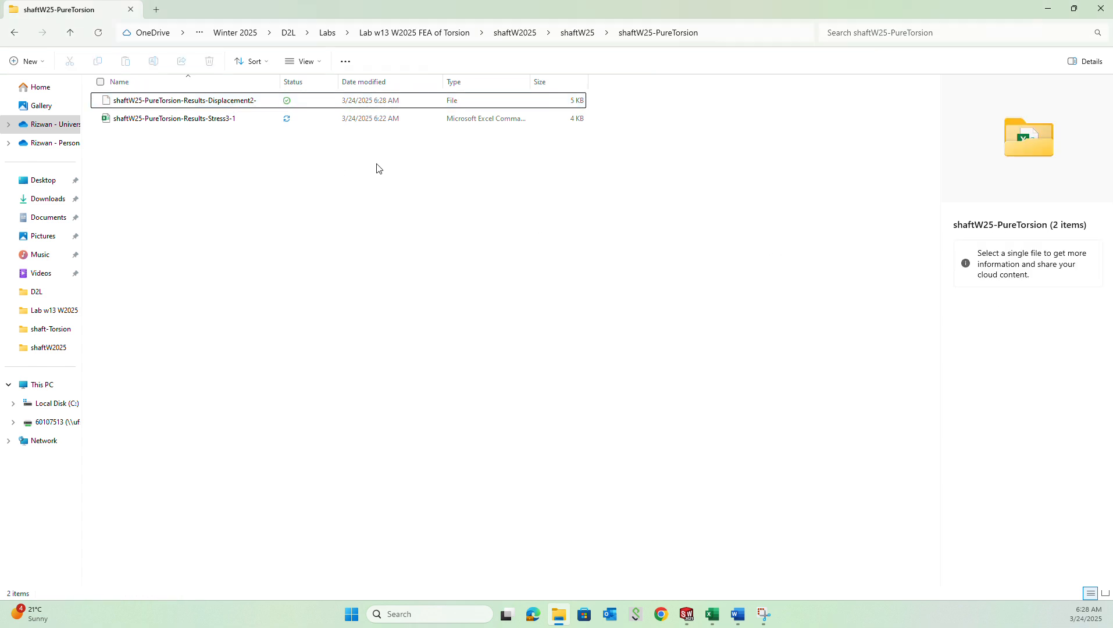
Step: Delete the shaftW25-PureTorsion-Results-Displacement2- file from the shaftW25-PureTorsion folder
{"action": "right_click", "coordinate": [297, 198]}
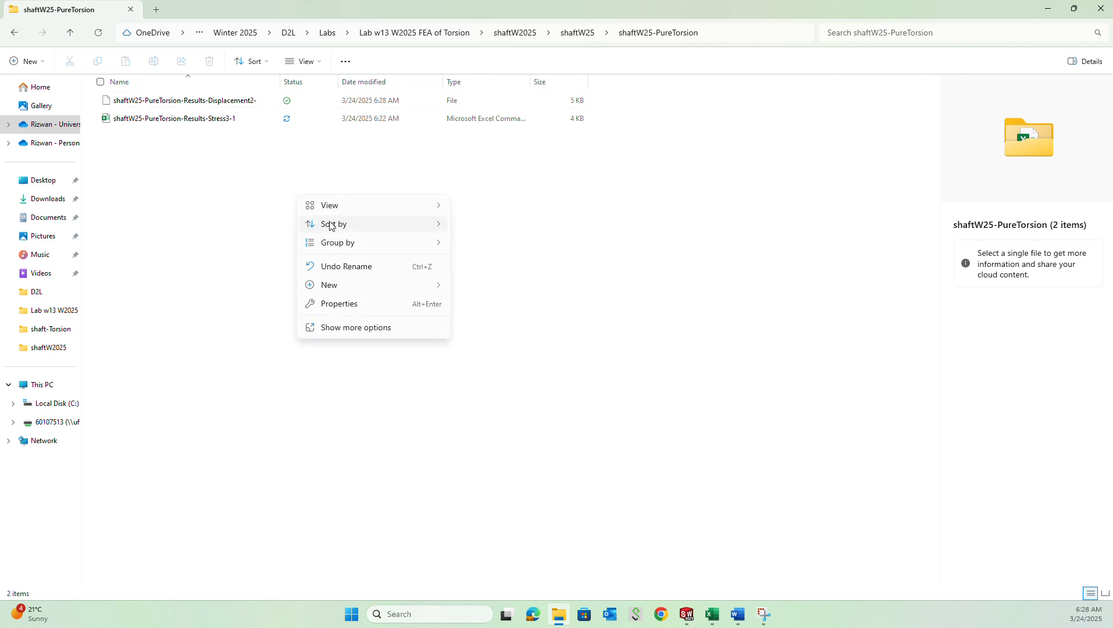
{"action": "mouse_move", "coordinate": [343, 226]}
{"action": "left_click", "coordinate": [302, 457]}
{"action": "left_click", "coordinate": [248, 101]}
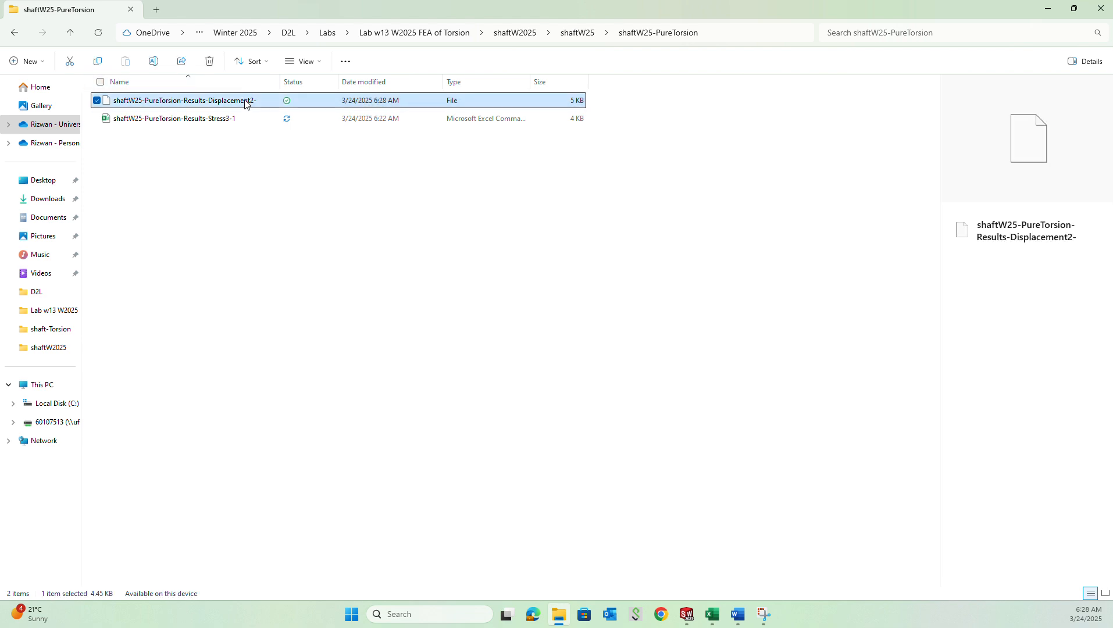
{"action": "key", "text": "Delete"}
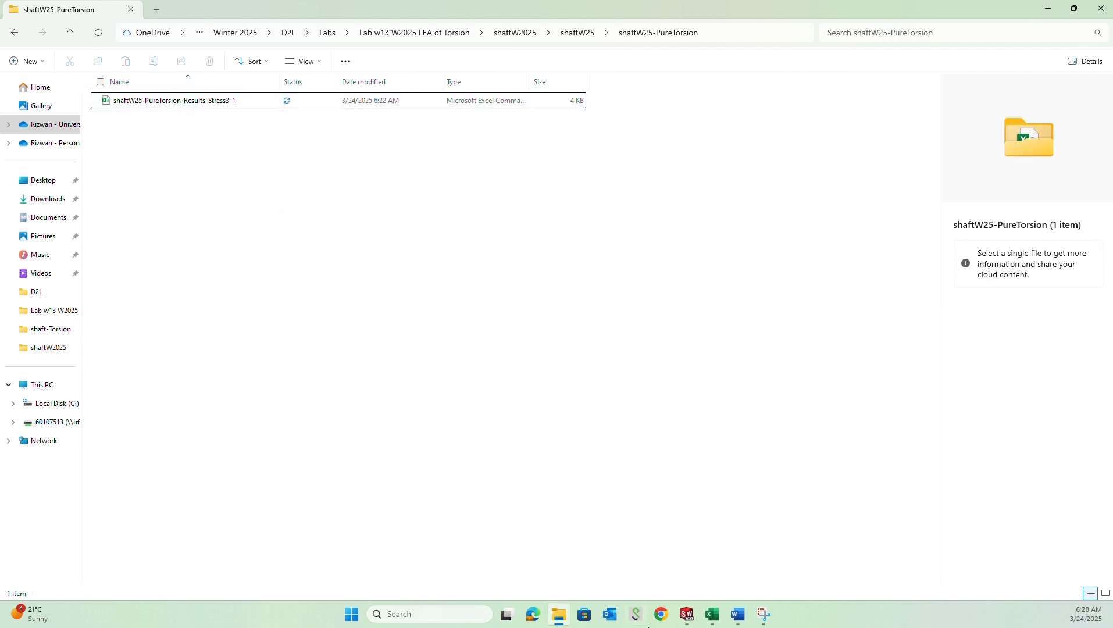
Step: Switch to SOLIDWORKS, save the probed Y displacements as the CSV file shaftW25-PureTorsion-Results-Displacement2-3, and return to File Explorer
{"action": "left_click", "coordinate": [686, 614]}
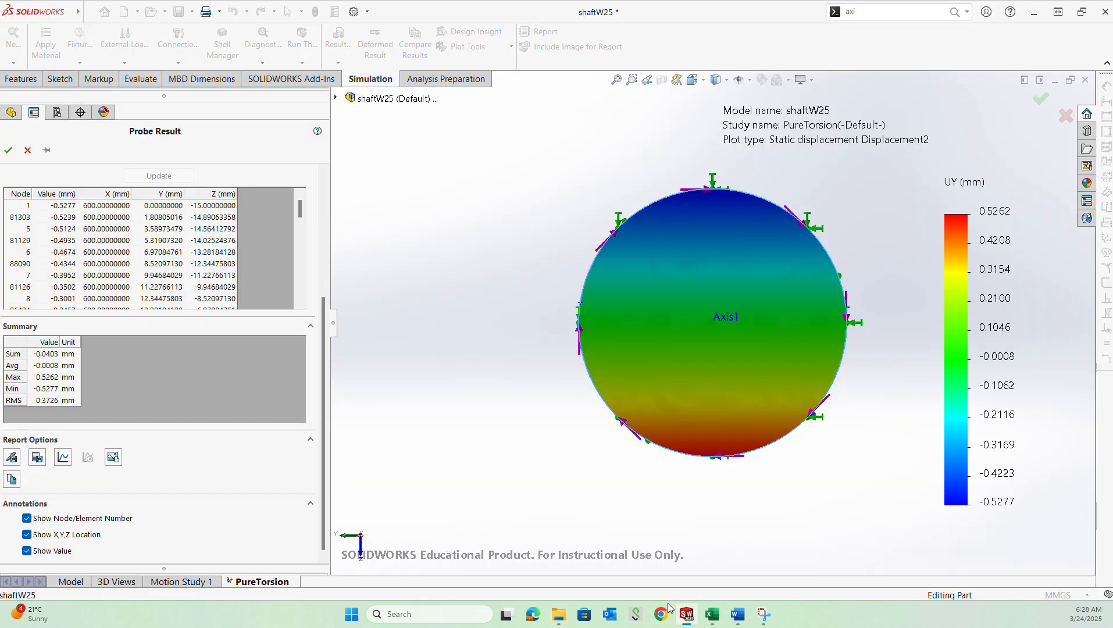
{"action": "left_click", "coordinate": [37, 457]}
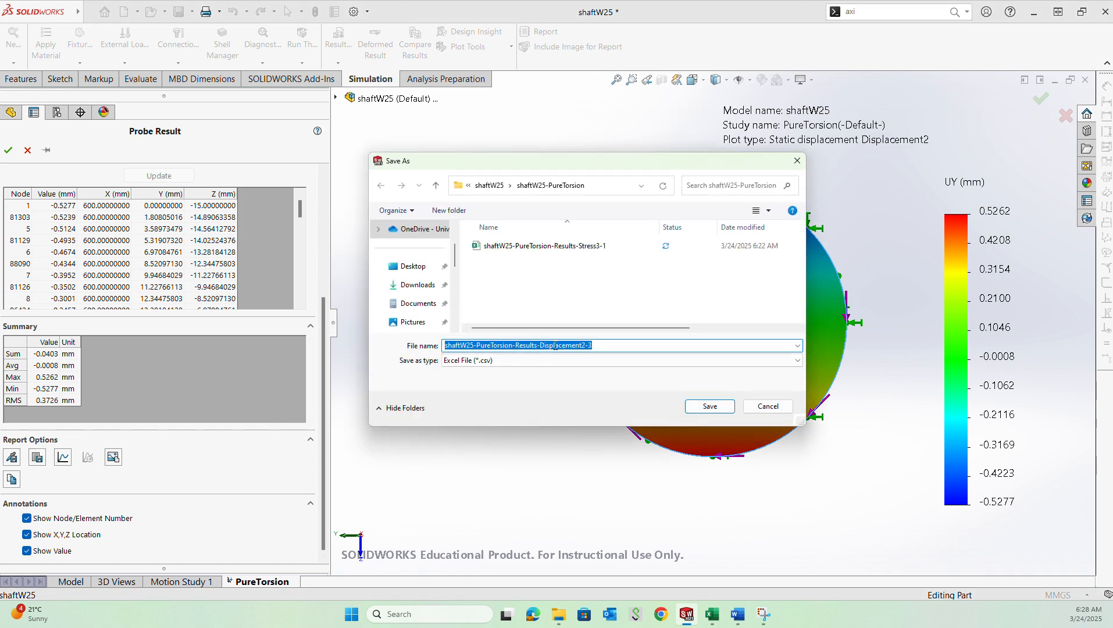
{"action": "left_click", "coordinate": [709, 406]}
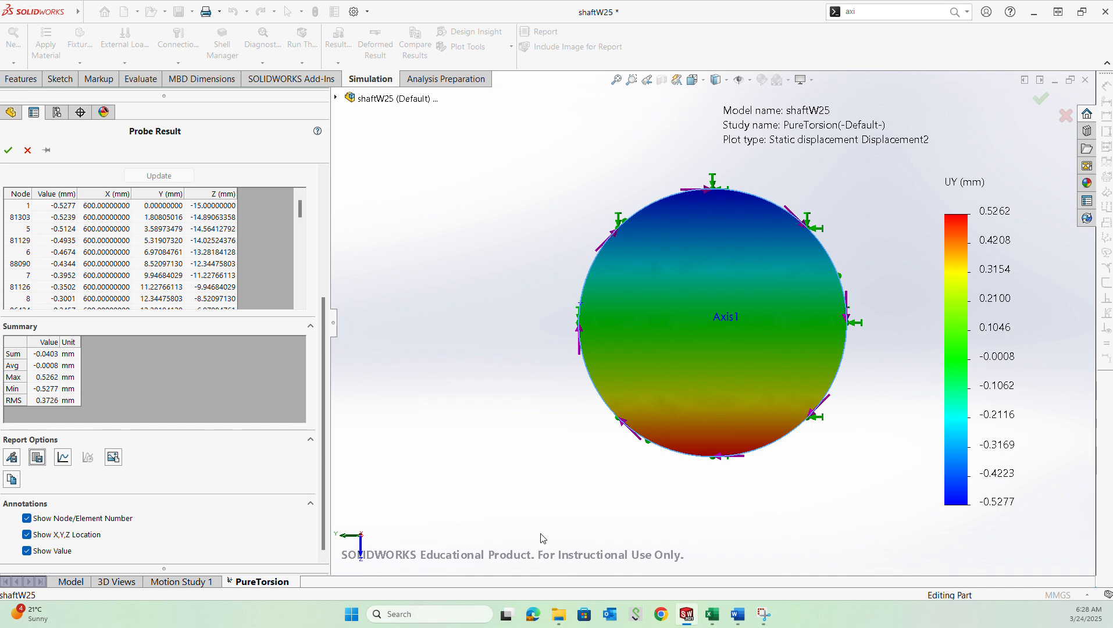
{"action": "mouse_move", "coordinate": [558, 614]}
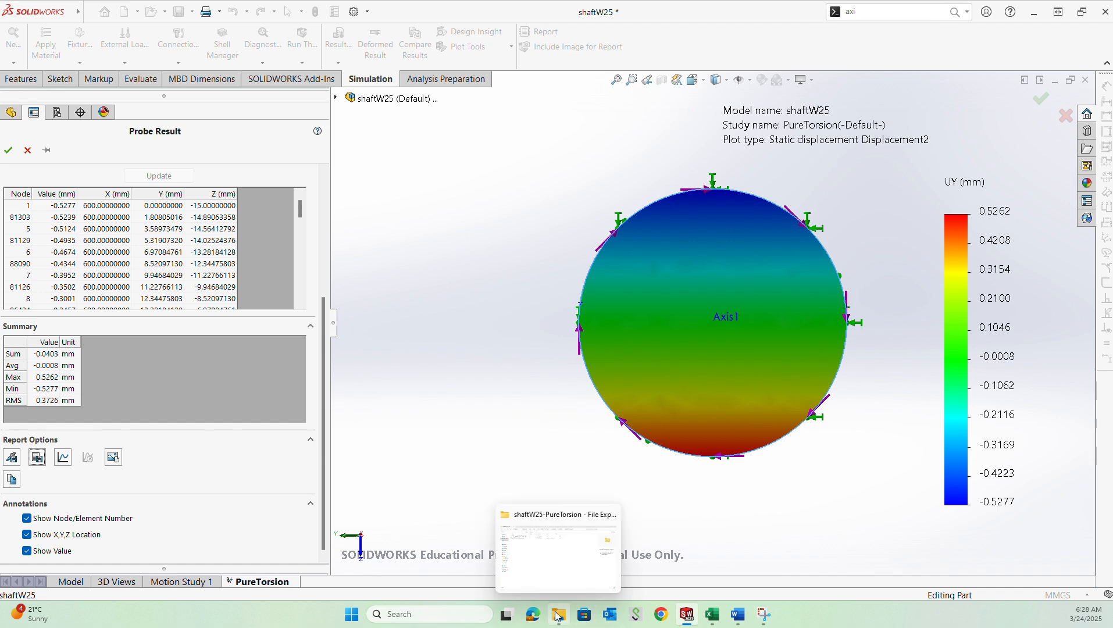
{"action": "left_click", "coordinate": [542, 555]}
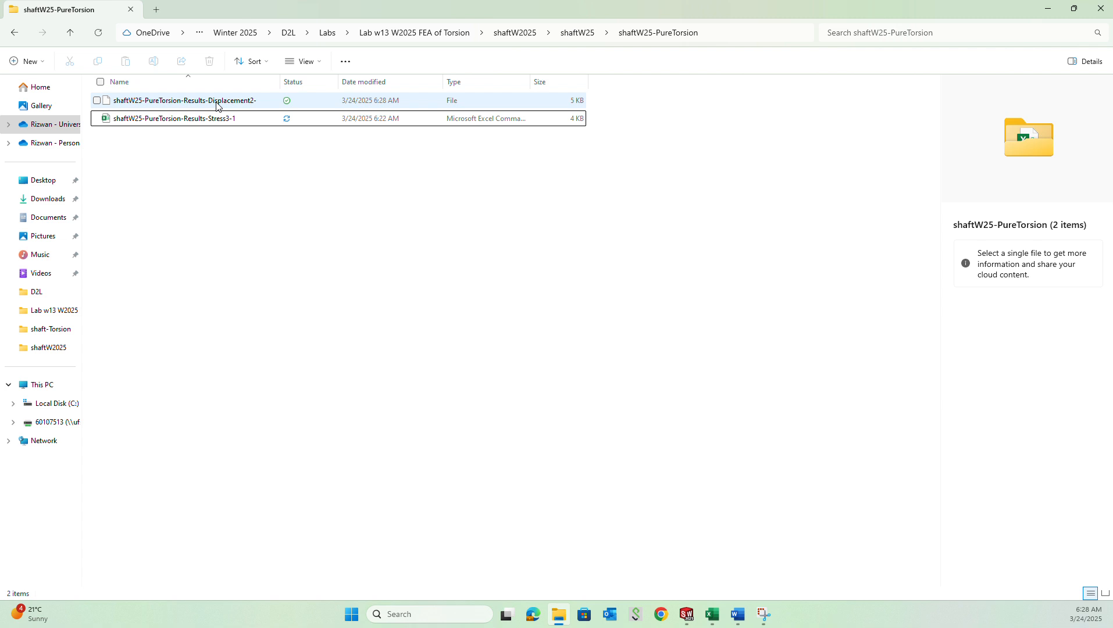
{"action": "right_click", "coordinate": [241, 184]}
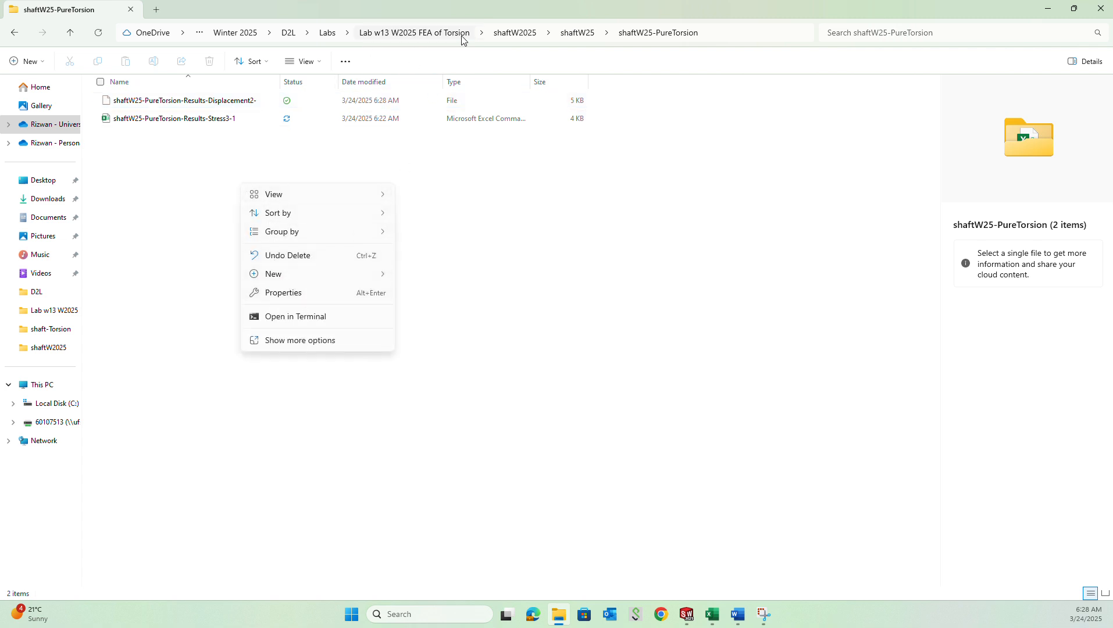
{"action": "left_click", "coordinate": [587, 39]}
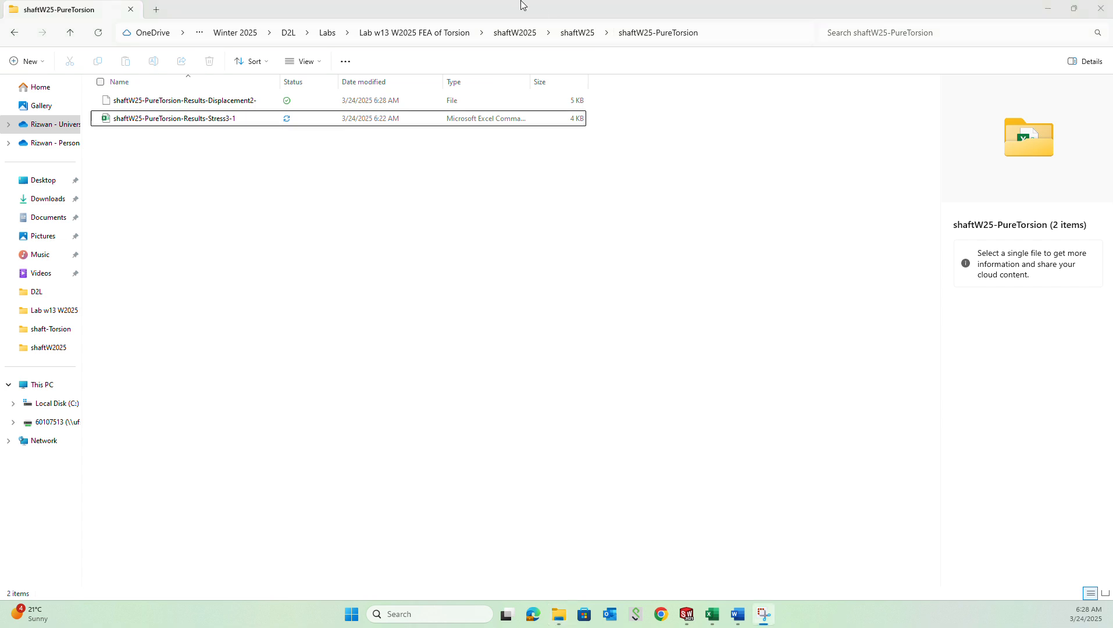
{"action": "left_click", "coordinate": [675, 34]}
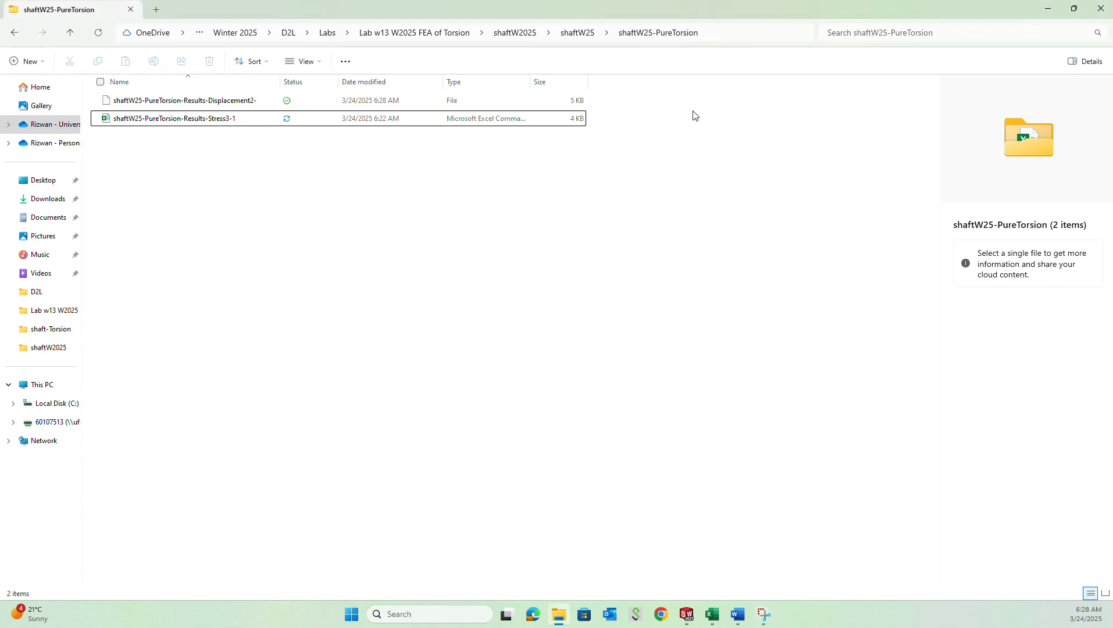
Step: Sort the folder's files by name in descending order and widen the Name column
{"action": "left_click", "coordinate": [251, 62]}
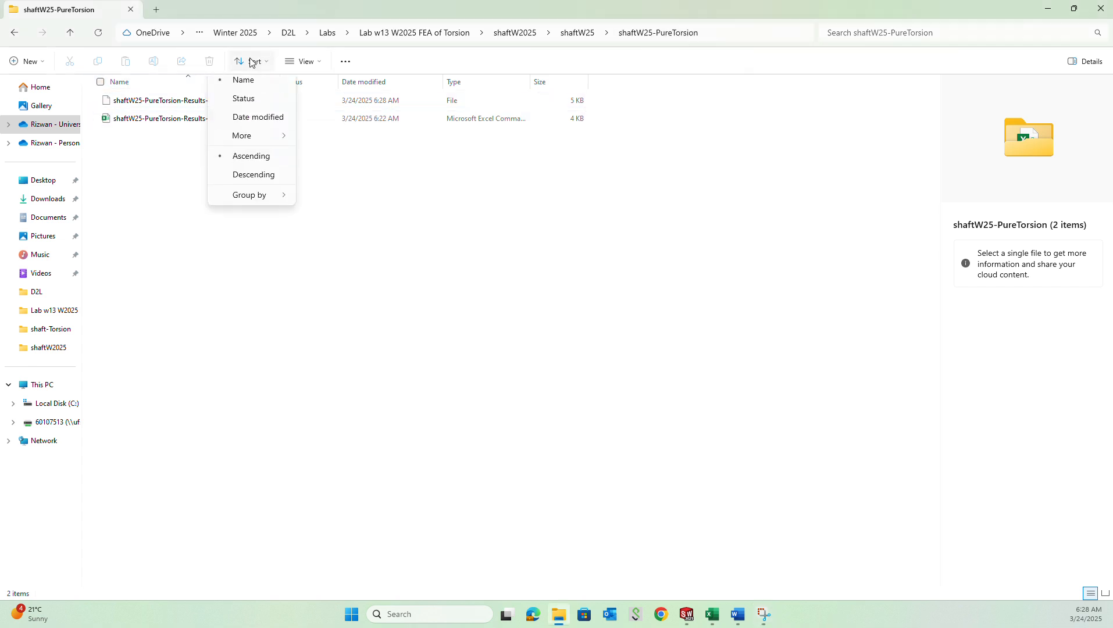
{"action": "left_click", "coordinate": [244, 88]}
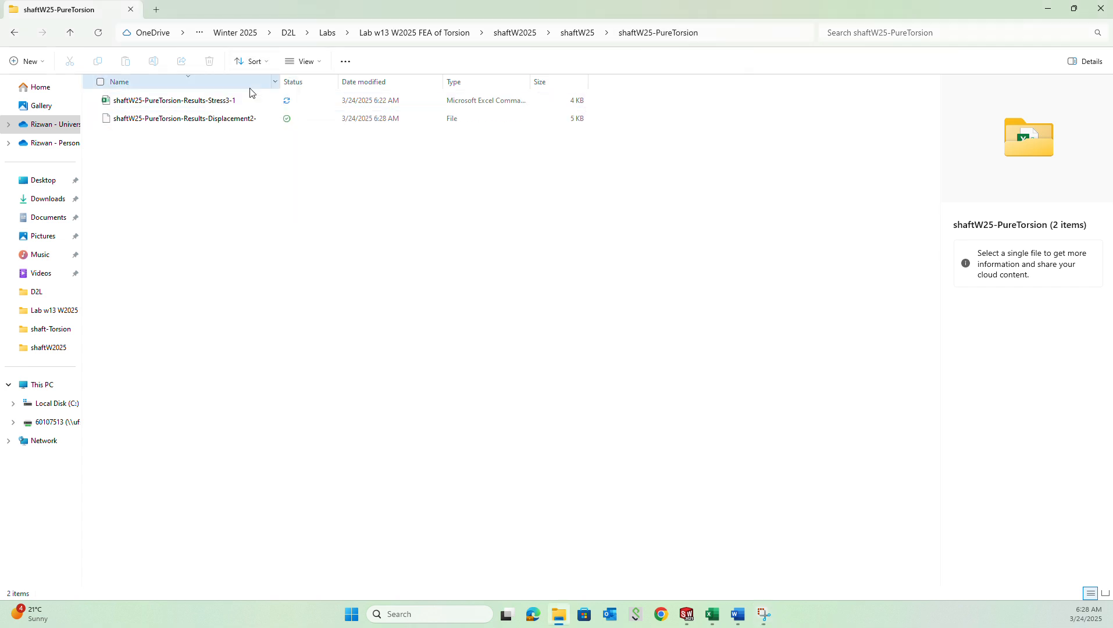
{"action": "left_click", "coordinate": [184, 119]}
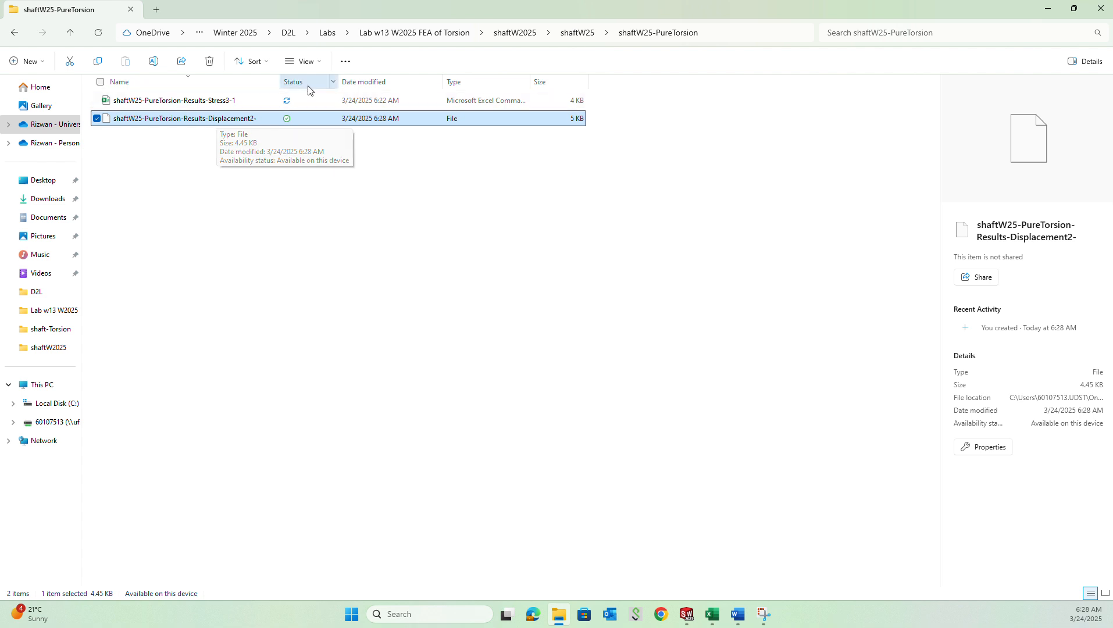
{"action": "left_click_drag", "start_coordinate": [280, 82], "coordinate": [343, 82]}
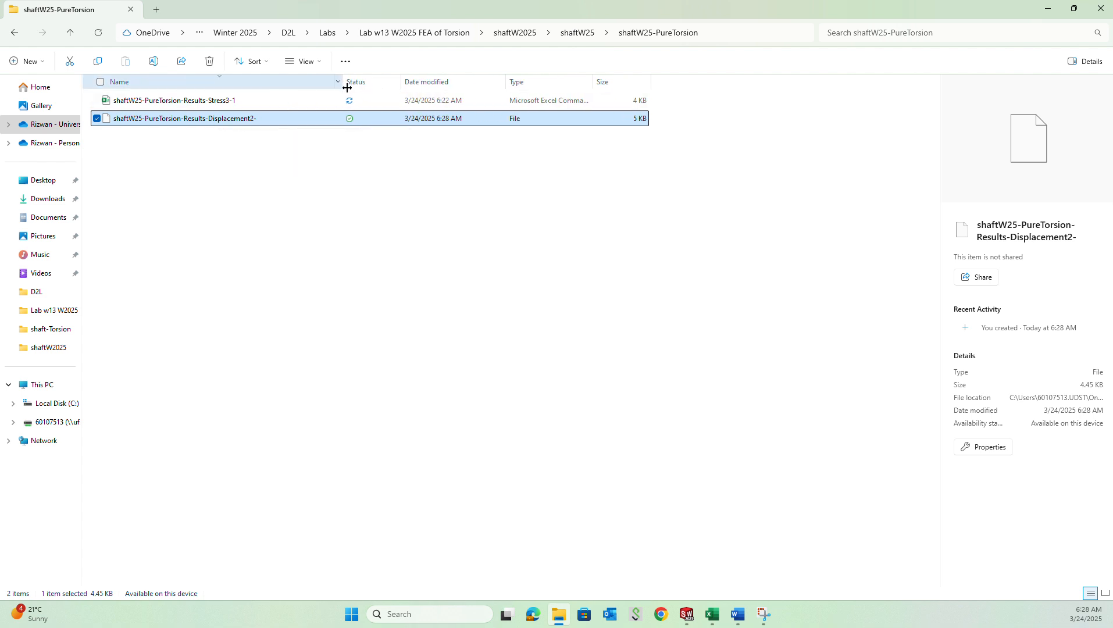
Step: Delete the newly exported displacement results file, leaving the stress results file in the folder
{"action": "left_click", "coordinate": [258, 121]}
{"action": "left_click", "coordinate": [321, 148]}
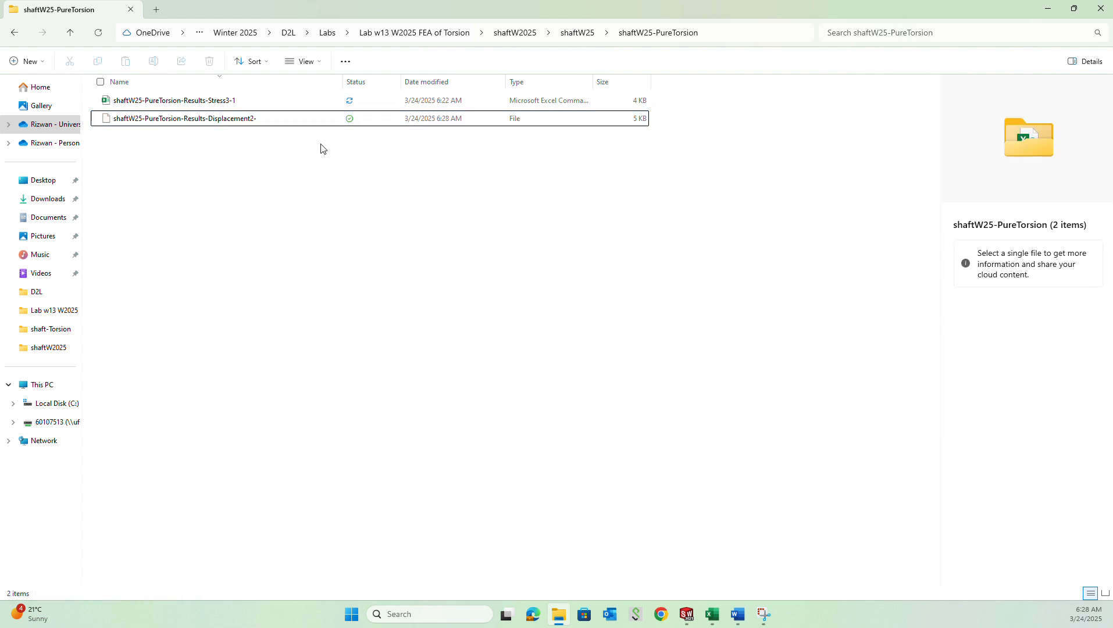
{"action": "left_click", "coordinate": [230, 118]}
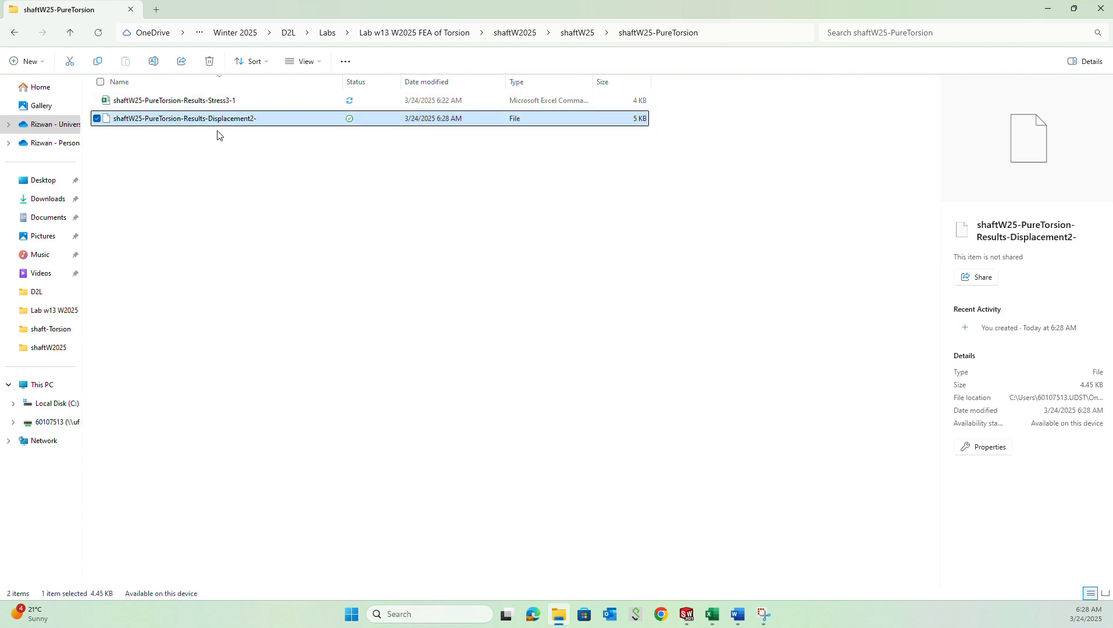
{"action": "key", "text": "Delete"}
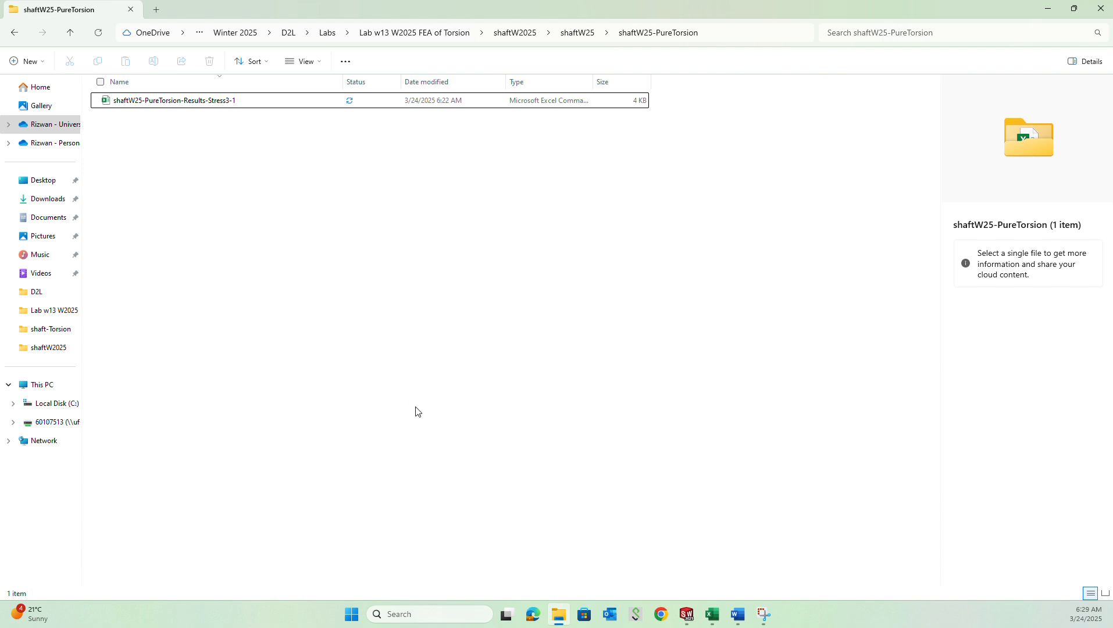
Step: Switch to SOLIDWORKS and start saving the probed Y displacements as a CSV file, opening its file name for editing
{"action": "left_click", "coordinate": [687, 614]}
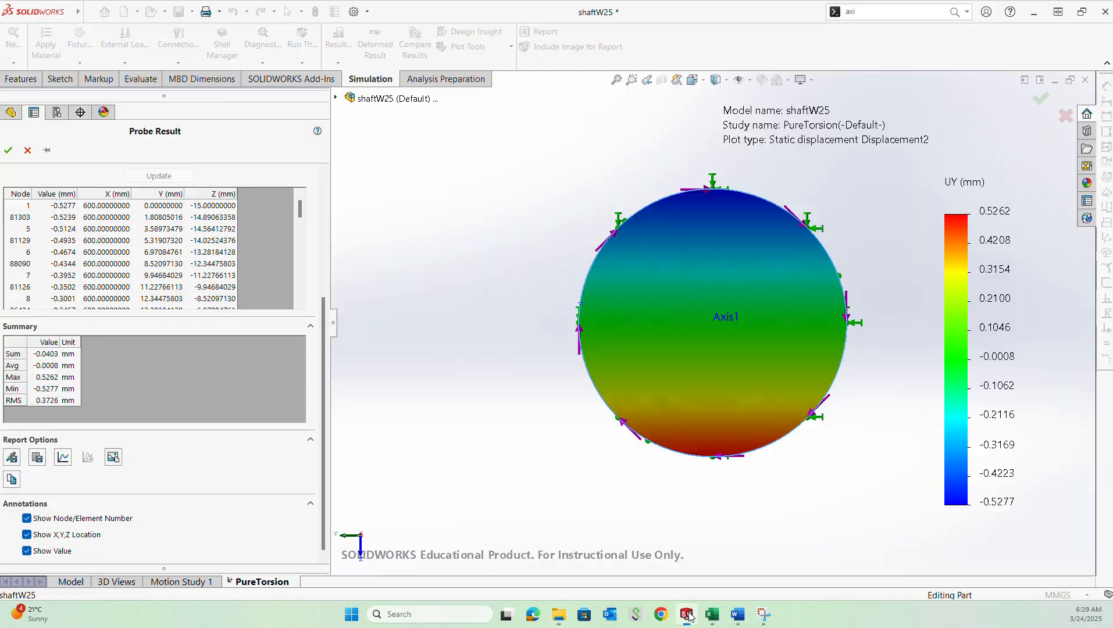
{"action": "left_click", "coordinate": [37, 457]}
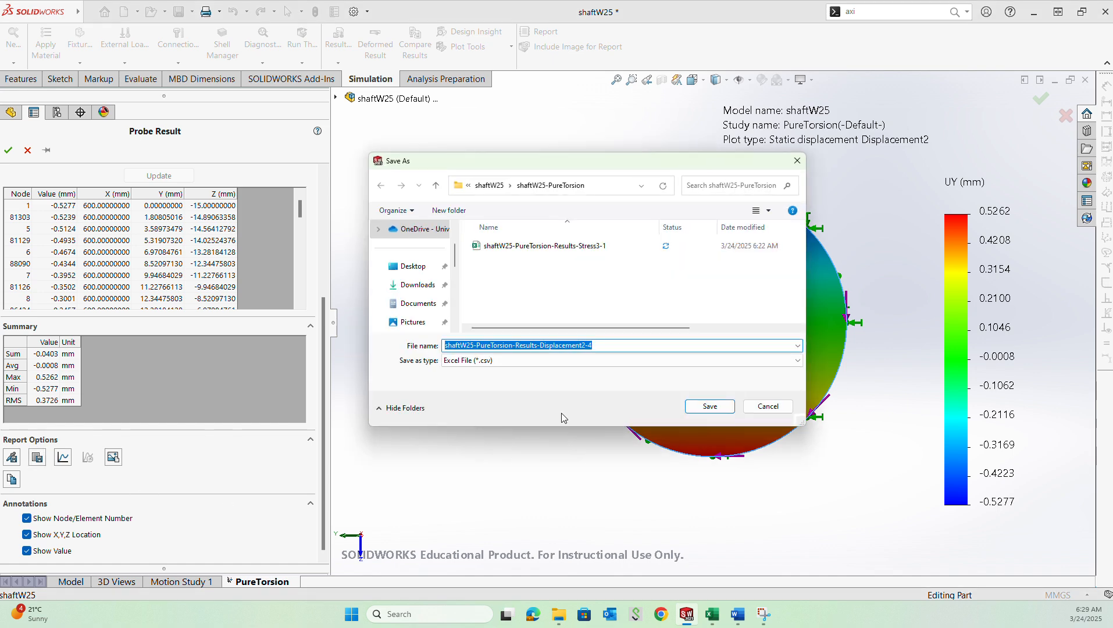
{"action": "left_click", "coordinate": [515, 345]}
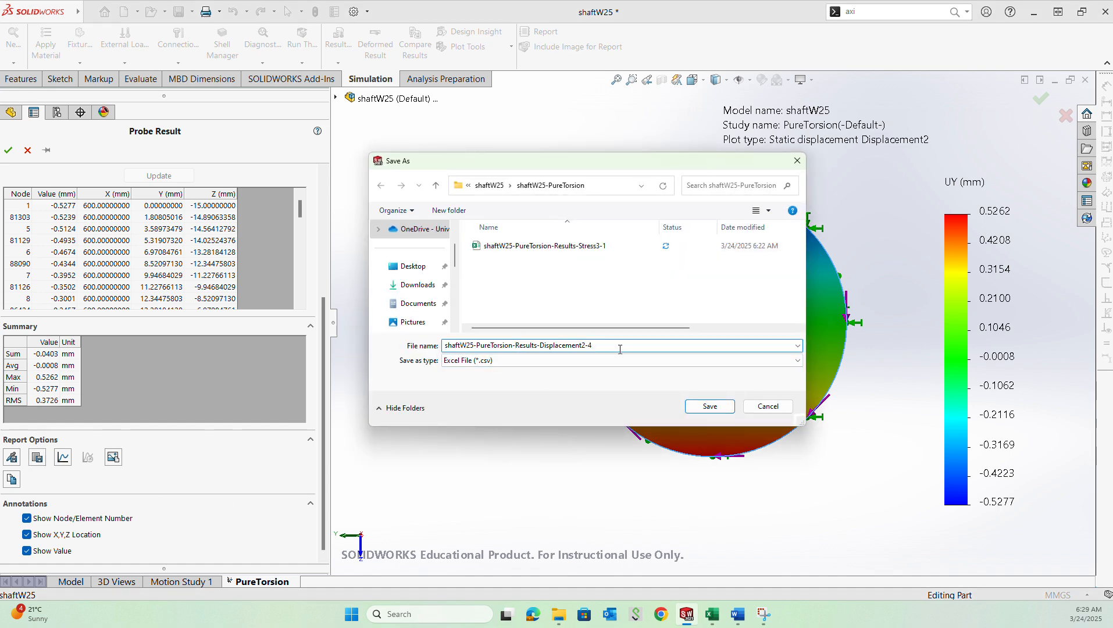
Step: Save the displacement probe results as a CSV file named shaftW25-PureTorsion-Displacement2-4
{"action": "key", "text": "Delete"}
{"action": "key", "text": "Delete"}
{"action": "key", "text": "Delete"}
{"action": "key", "text": "Delete"}
{"action": "key", "text": "Delete"}
{"action": "key", "text": "Delete"}
{"action": "key", "text": "Delete"}
{"action": "key", "text": "Delete"}
{"action": "left_click", "coordinate": [703, 405]}
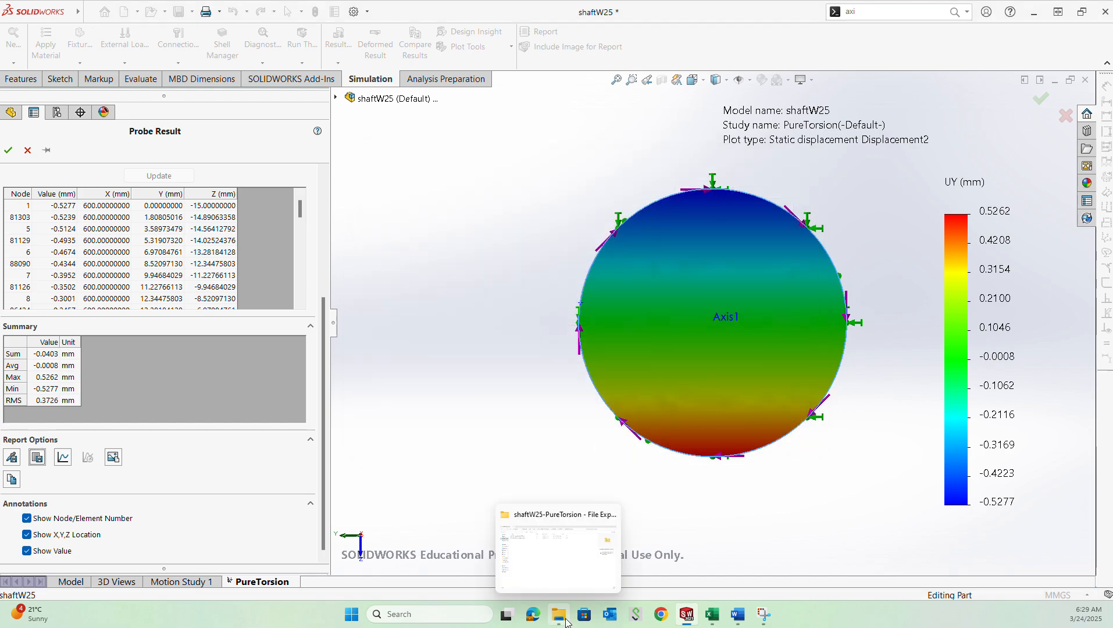
Step: Switch to File Explorer and open the shaftW25-PureTorsion-Displacement2-4 file in Excel
{"action": "left_click", "coordinate": [561, 615]}
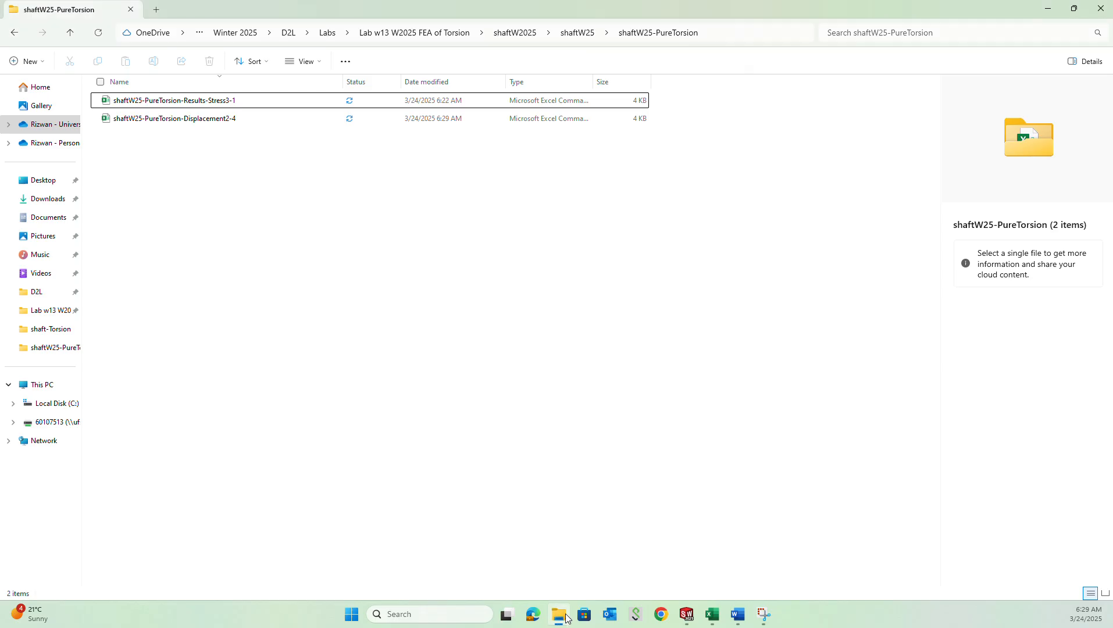
{"action": "right_click", "coordinate": [224, 123]}
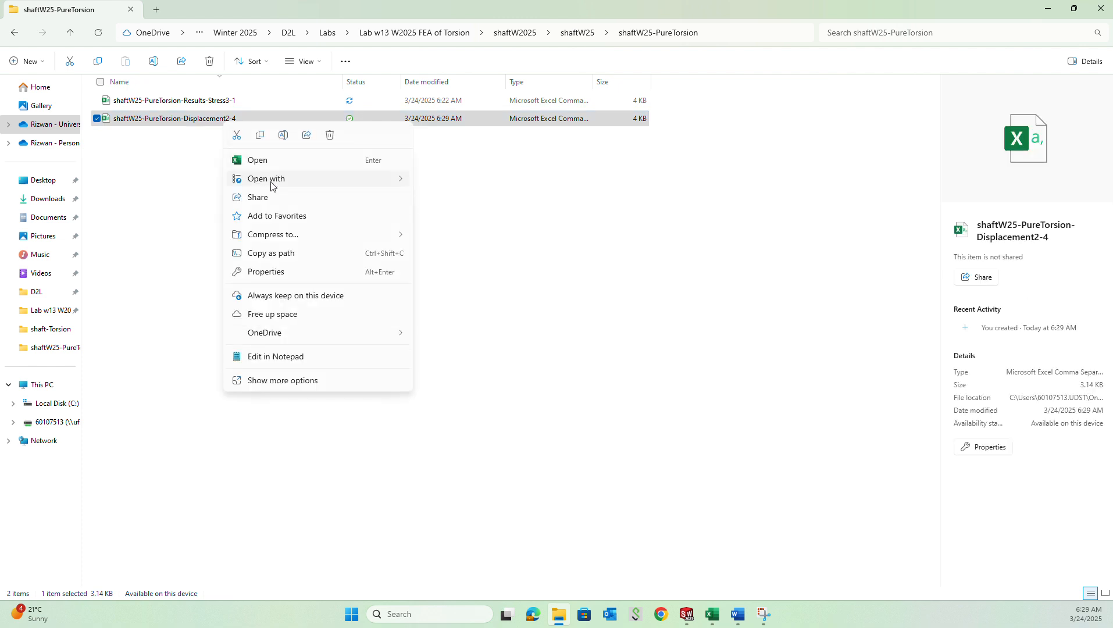
{"action": "mouse_move", "coordinate": [271, 185]}
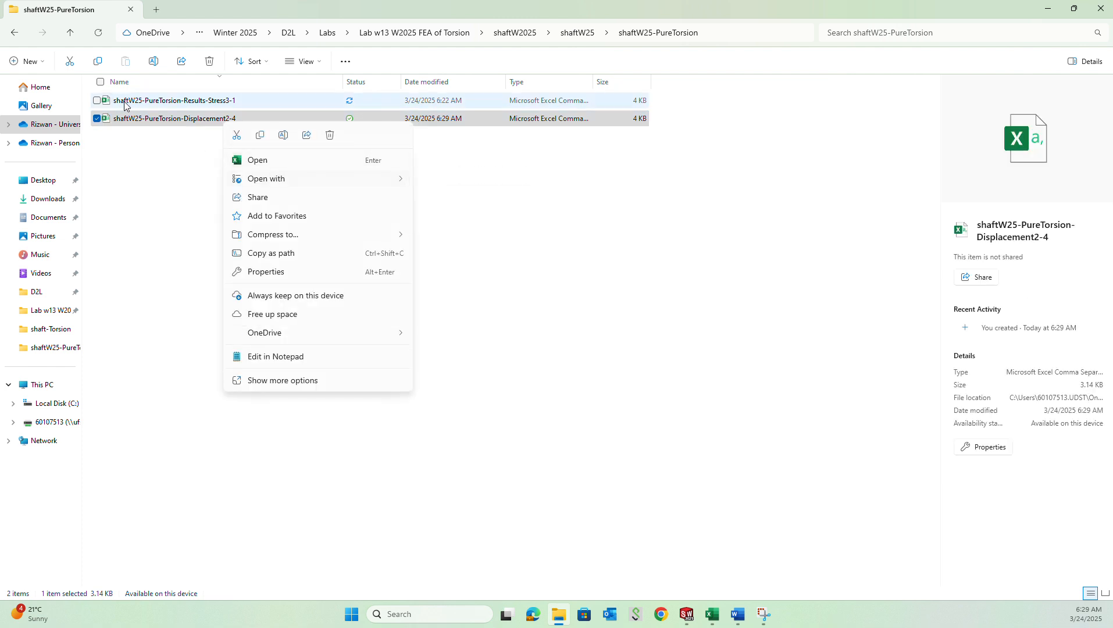
{"action": "double_click", "coordinate": [151, 121]}
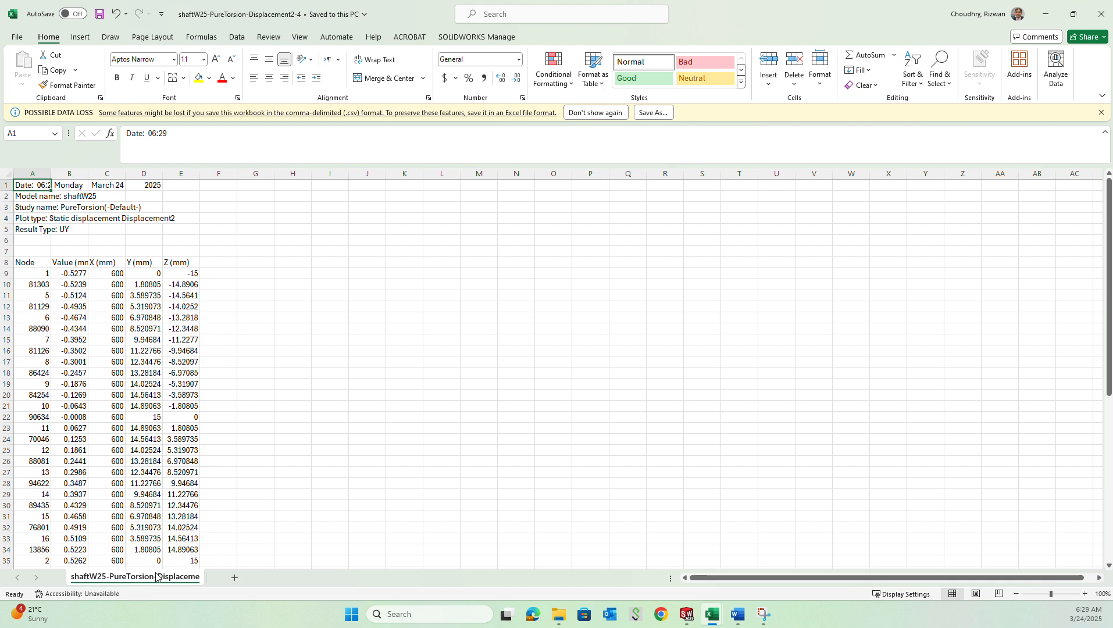
Step: Move the displacement sheet into the TheoryvsFEAW25.xlsx workbook, before the shaftW25-PureTorsion-Results-St sheet
{"action": "right_click", "coordinate": [156, 575]}
{"action": "left_click", "coordinate": [195, 442]}
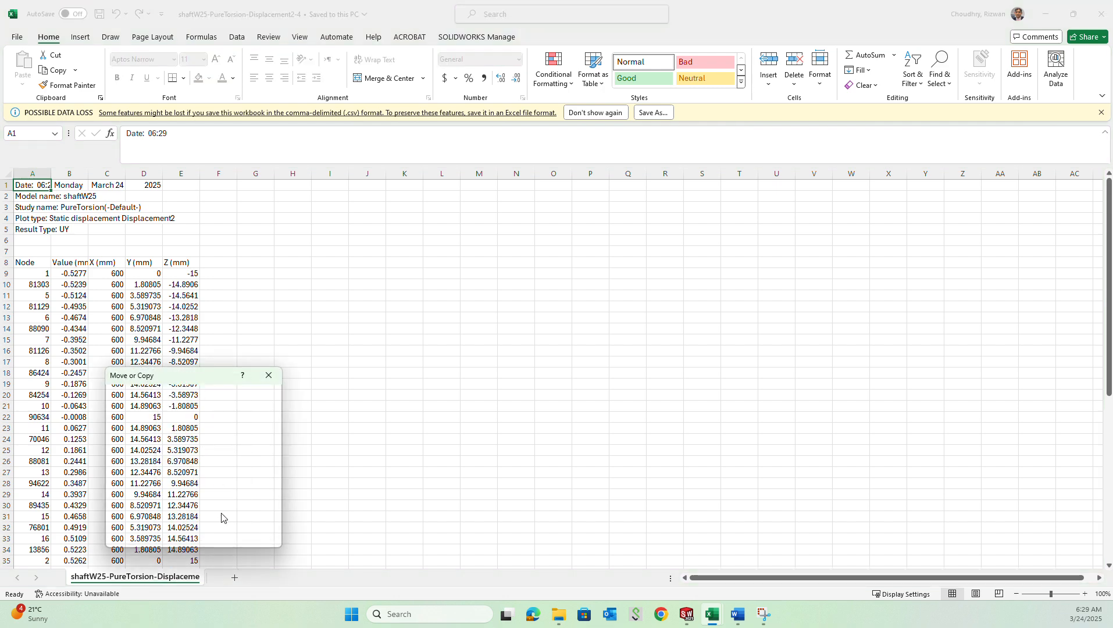
{"action": "left_click", "coordinate": [151, 419]}
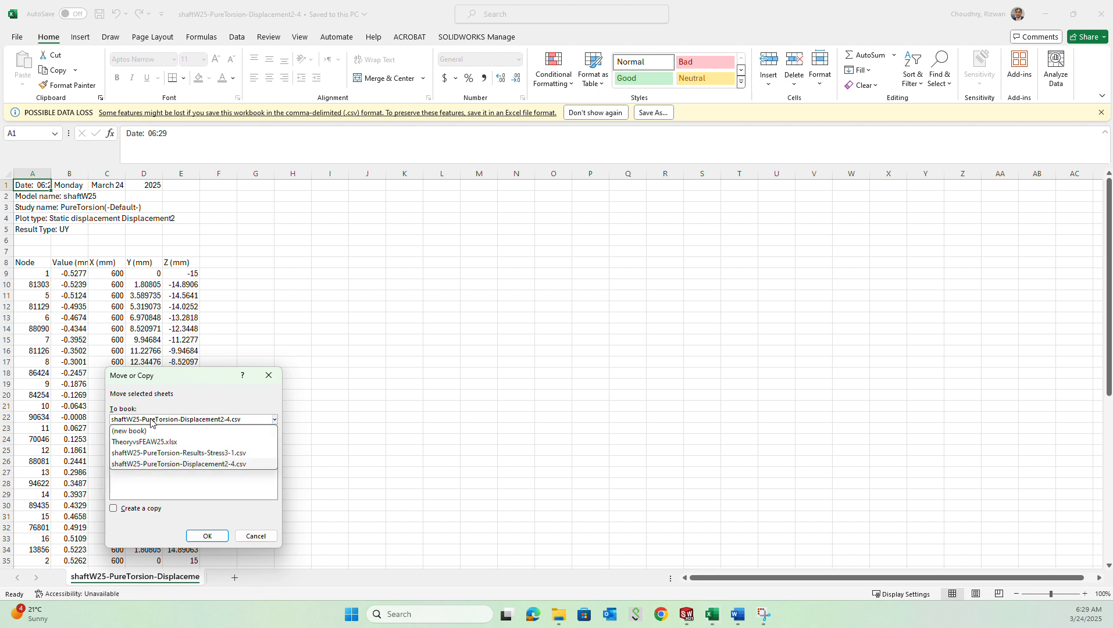
{"action": "left_click", "coordinate": [166, 442]}
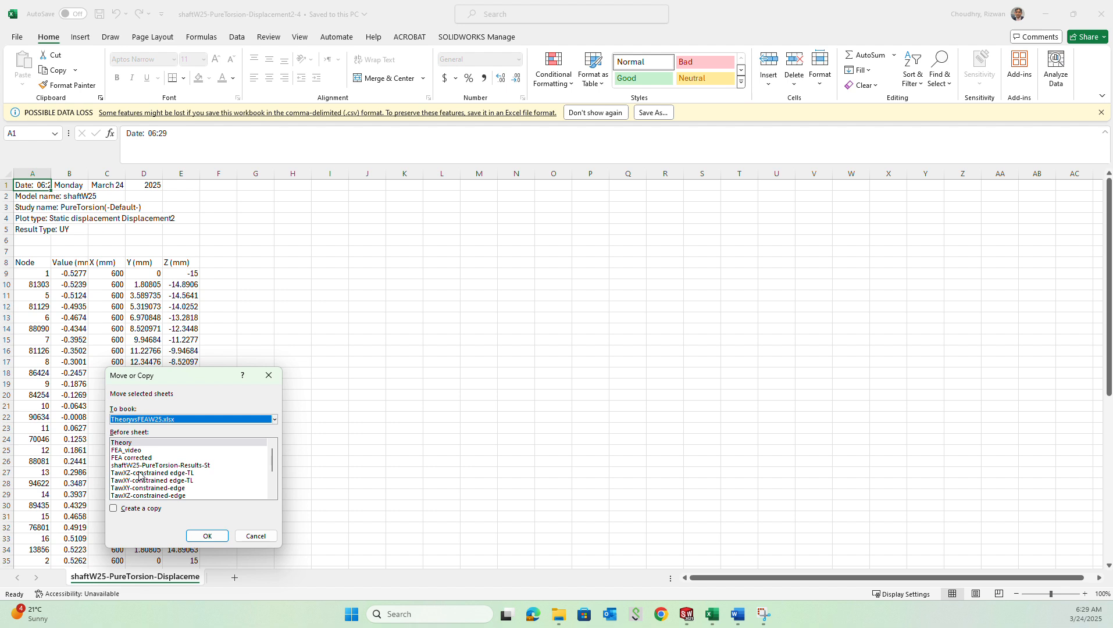
{"action": "left_click", "coordinate": [139, 474]}
{"action": "left_click", "coordinate": [165, 465]}
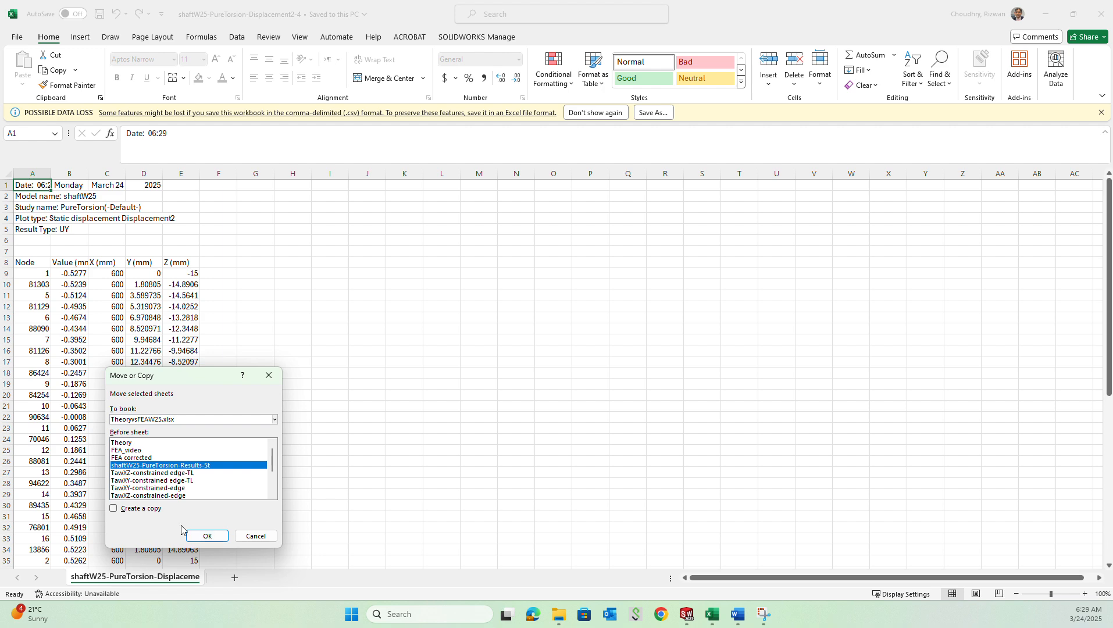
{"action": "left_click", "coordinate": [218, 537]}
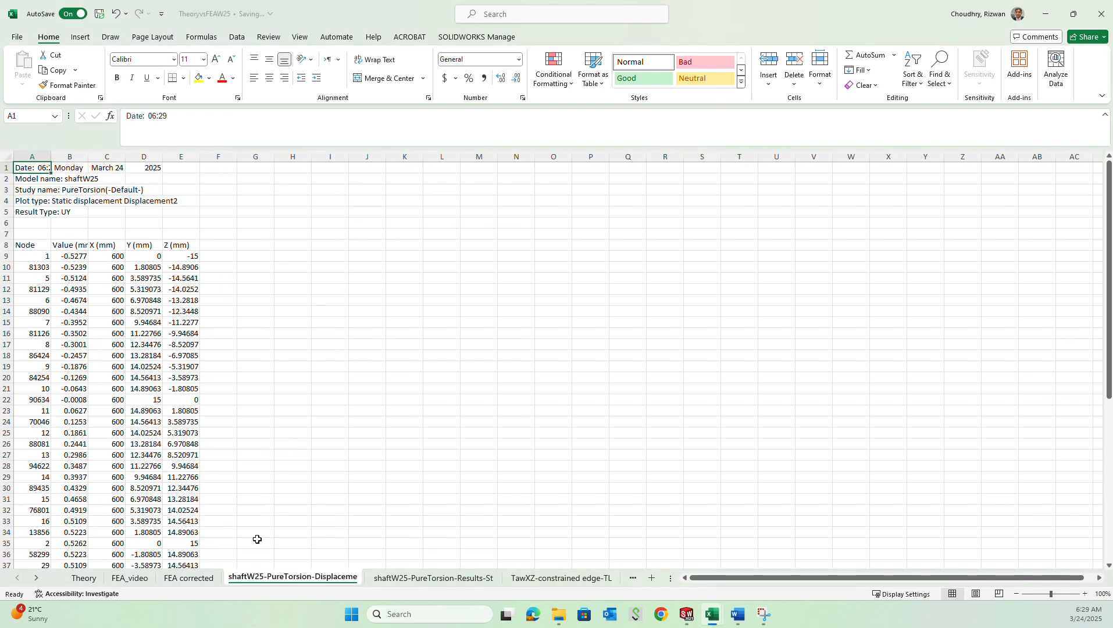
Step: Copy the whole displacement table, from the Node header in A8 through the last Z (mm) value
{"action": "left_click", "coordinate": [64, 246]}
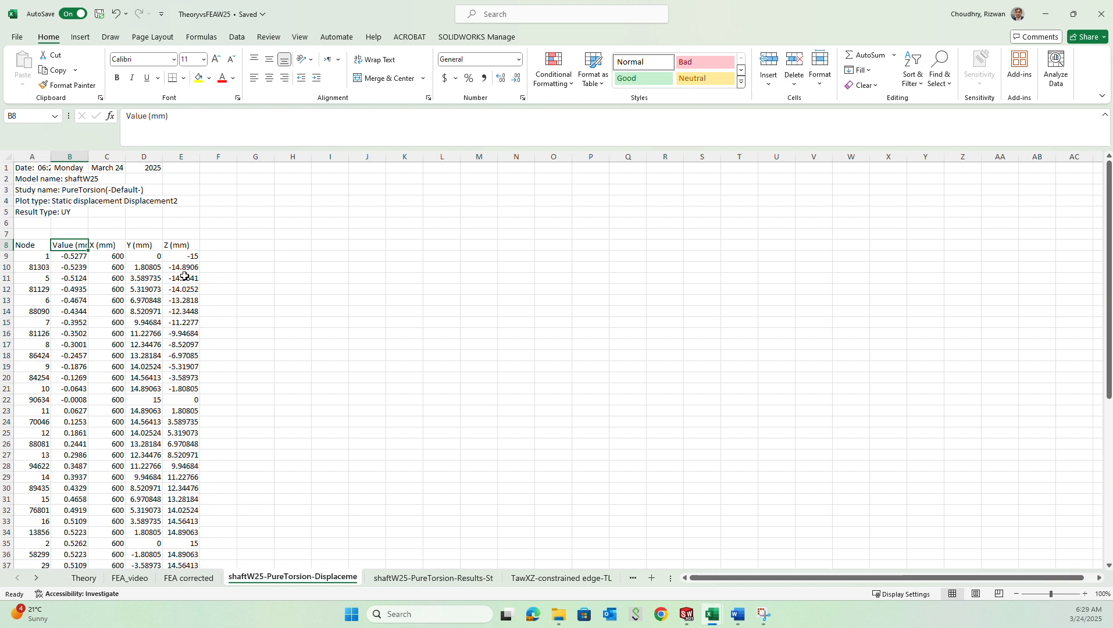
{"action": "left_click", "coordinate": [36, 245]}
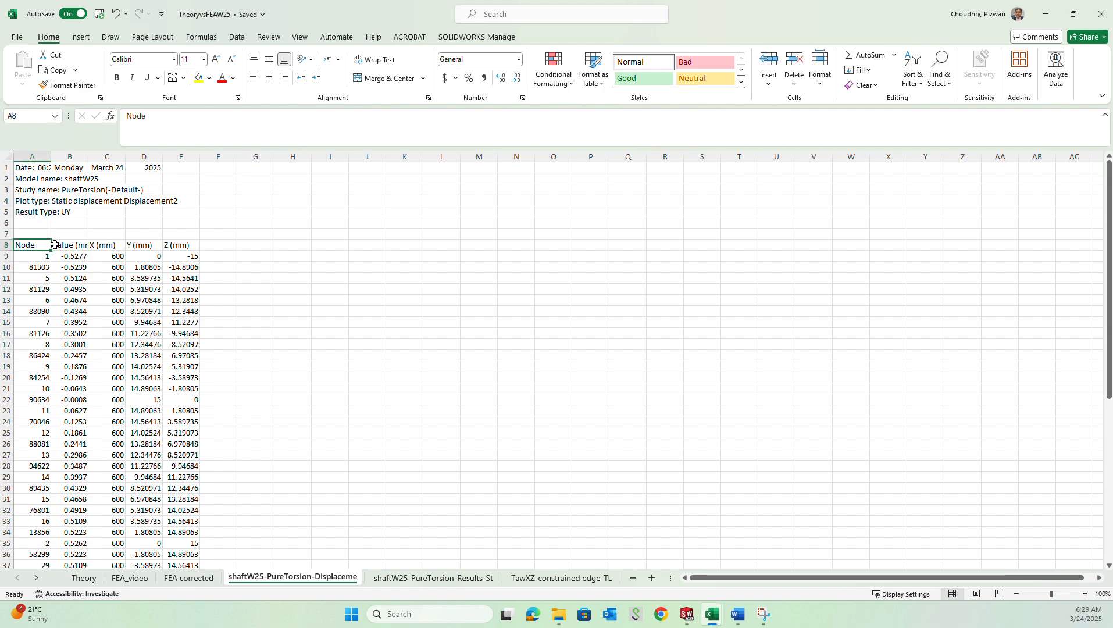
{"action": "left_click_drag", "start_coordinate": [54, 244], "coordinate": [191, 541]}
{"action": "scroll", "coordinate": [137, 280], "scroll_direction": "up", "scroll_amount": 8}
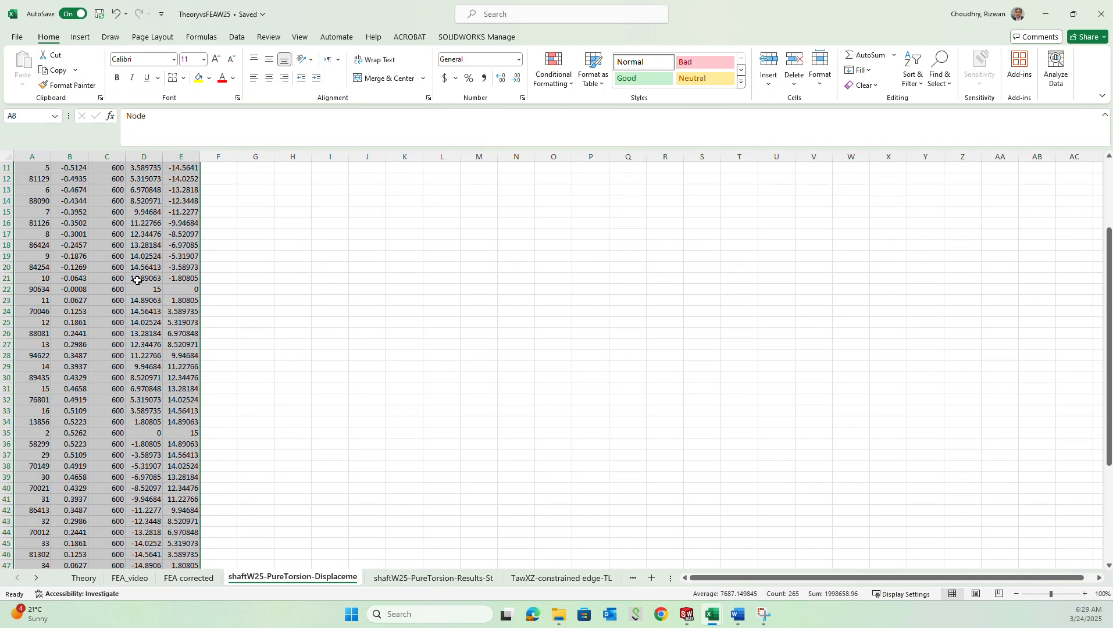
{"action": "right_click", "coordinate": [194, 253]}
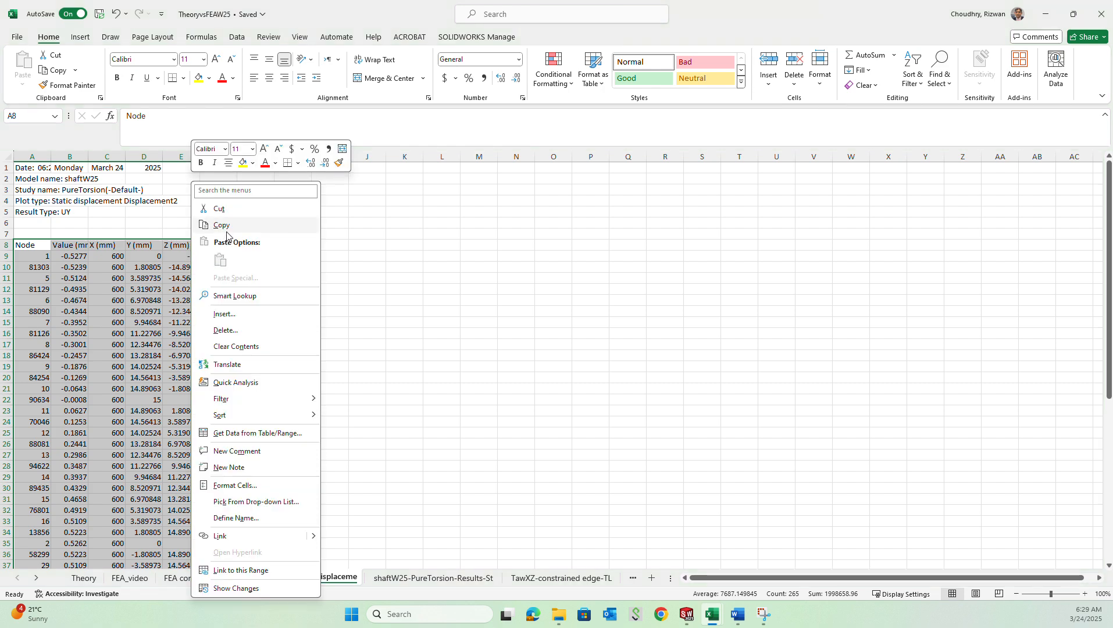
{"action": "left_click", "coordinate": [221, 225]}
Step: Paste the copied displacement table into the FEA_video sheet starting at cell J3
{"action": "left_click", "coordinate": [145, 582]}
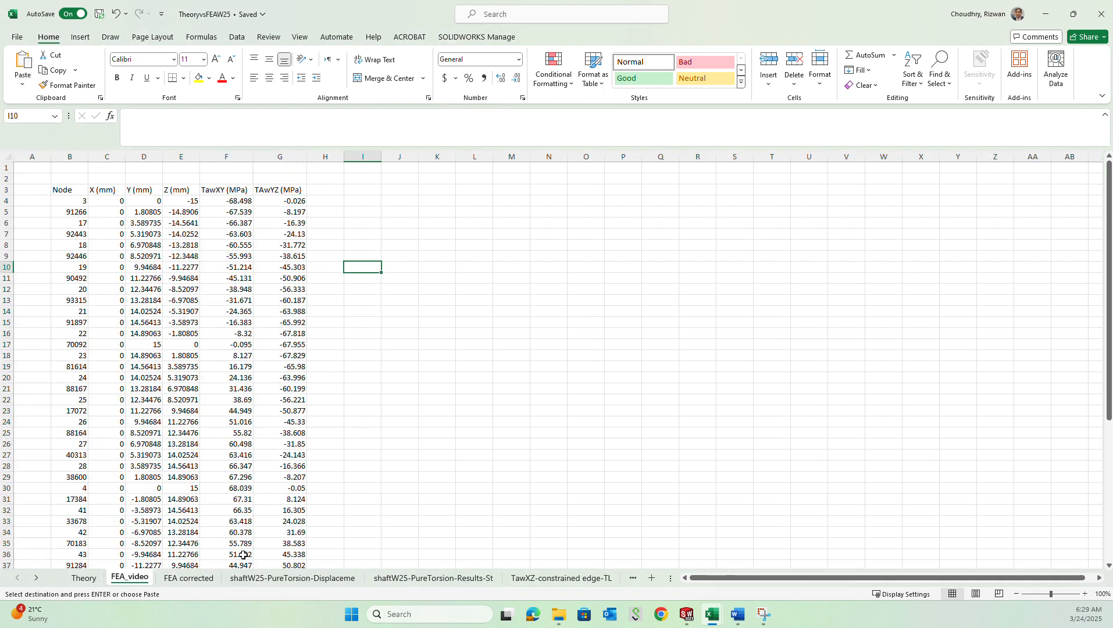
{"action": "left_click", "coordinate": [407, 190]}
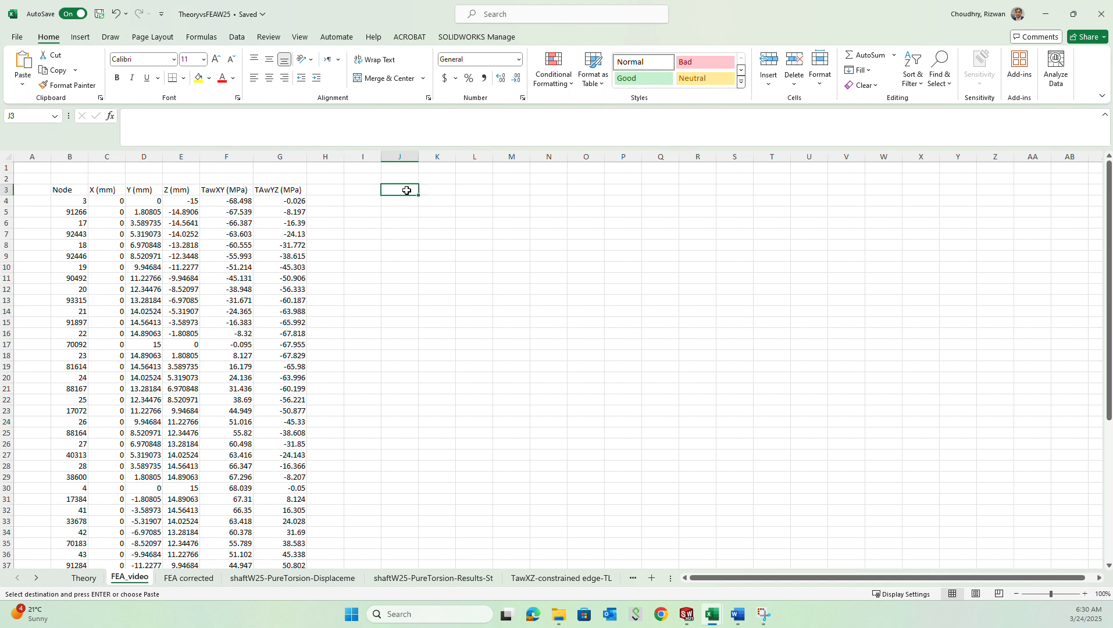
{"action": "right_click", "coordinate": [405, 192]}
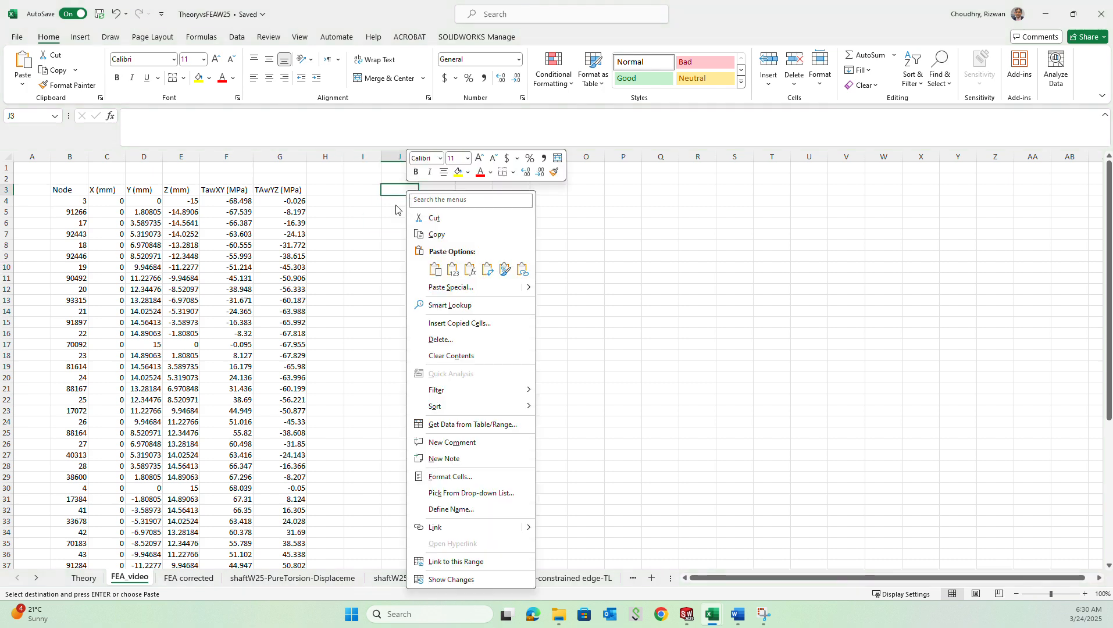
{"action": "left_click", "coordinate": [396, 205]}
{"action": "left_click", "coordinate": [397, 200]}
{"action": "right_click", "coordinate": [401, 190]}
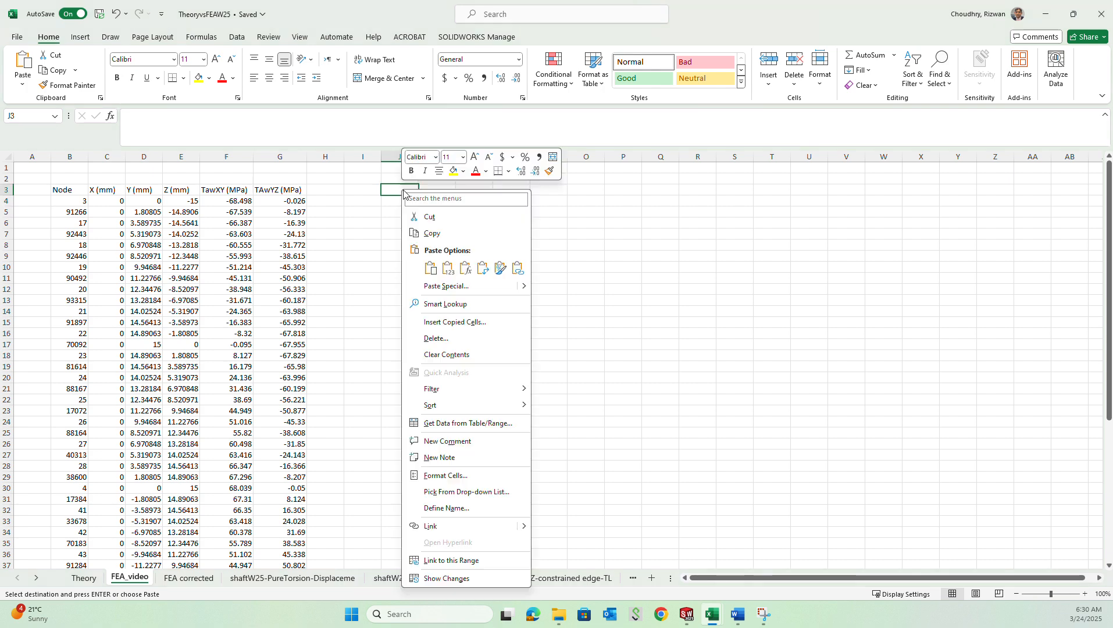
{"action": "left_click", "coordinate": [432, 268]}
{"action": "left_click", "coordinate": [368, 390]}
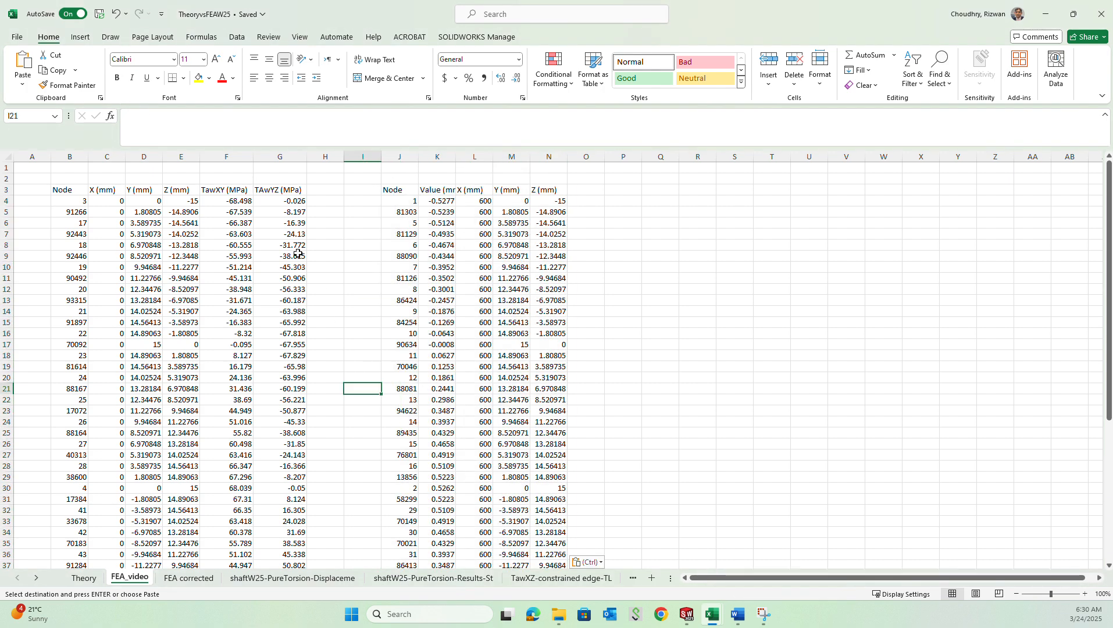
Step: Rename the Value (mm) header in cell K3 to "Uy (mm)"
{"action": "left_click", "coordinate": [446, 191]}
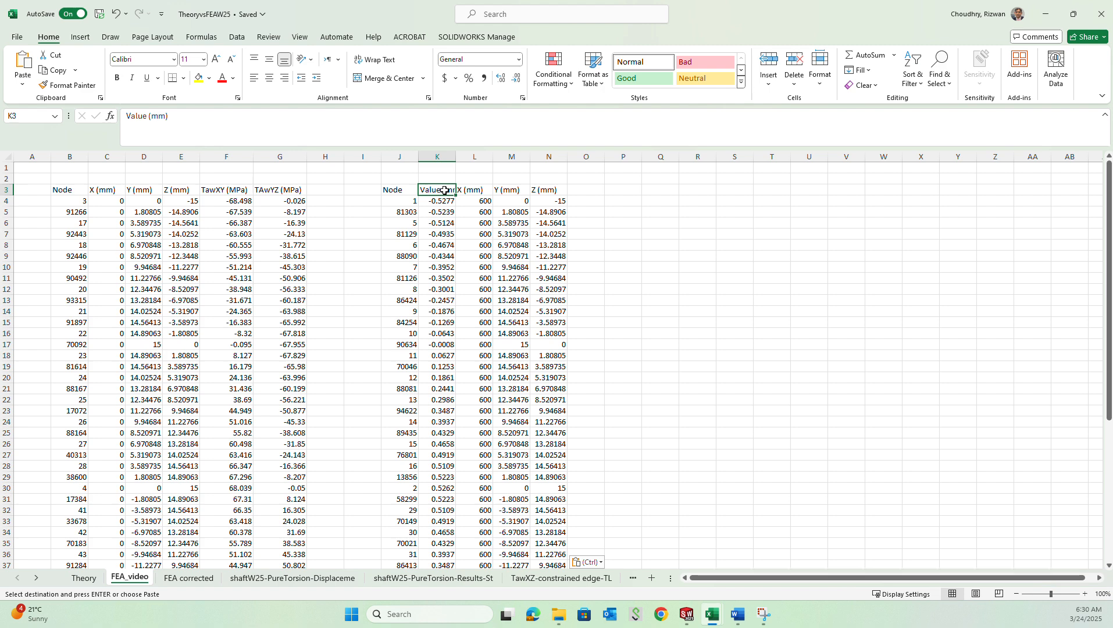
{"action": "type", "text": "U"}
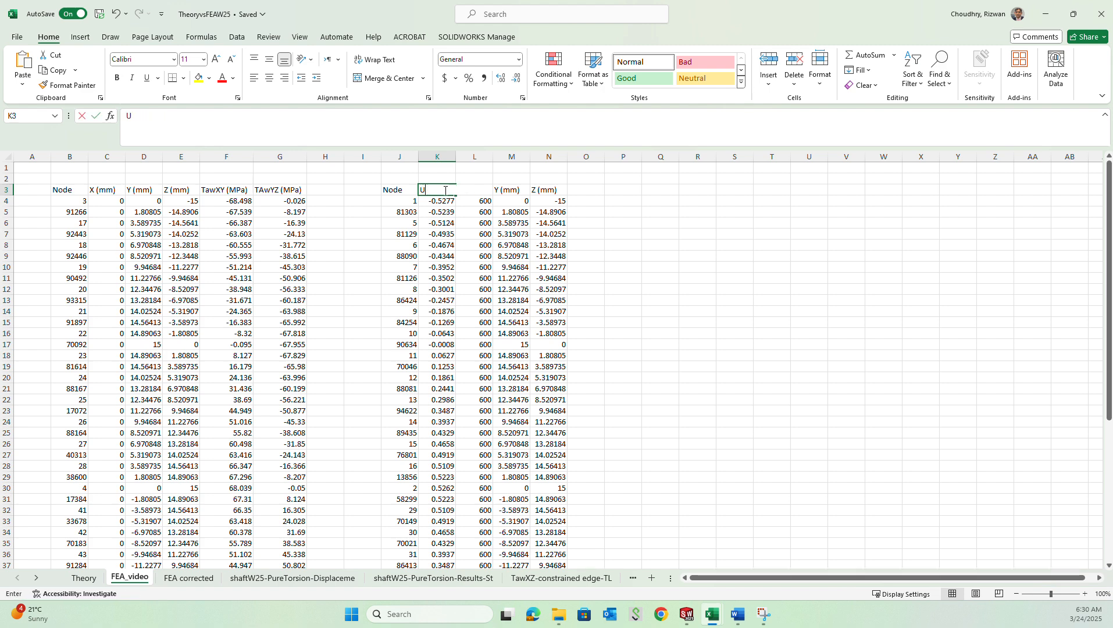
{"action": "type", "text": "y"}
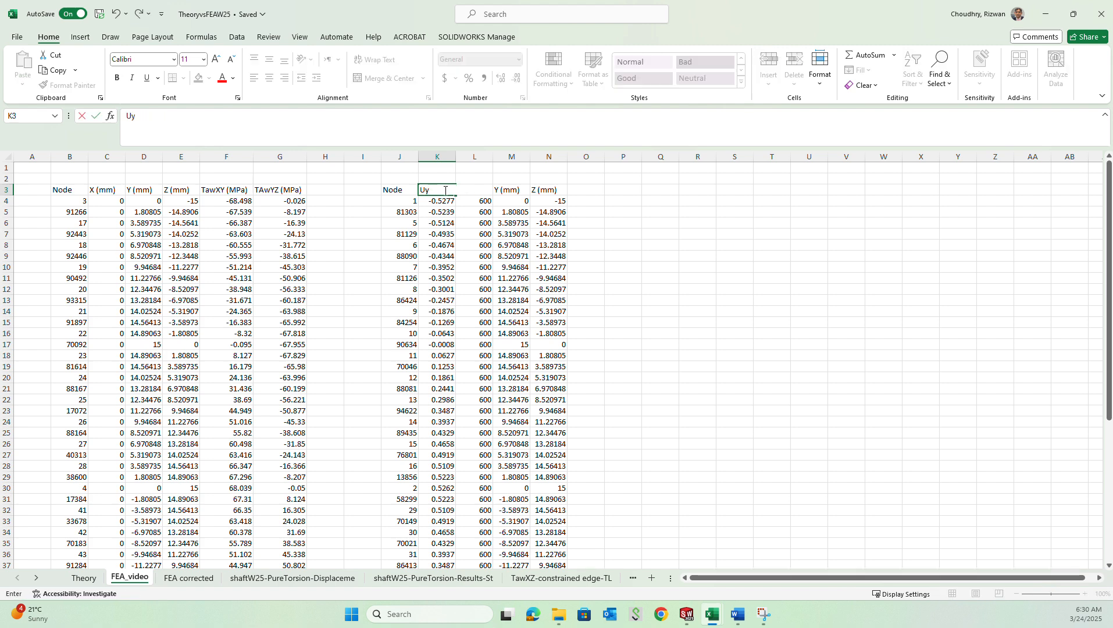
{"action": "type", "text": " (mm"}
{"action": "key", "text": "Return"}
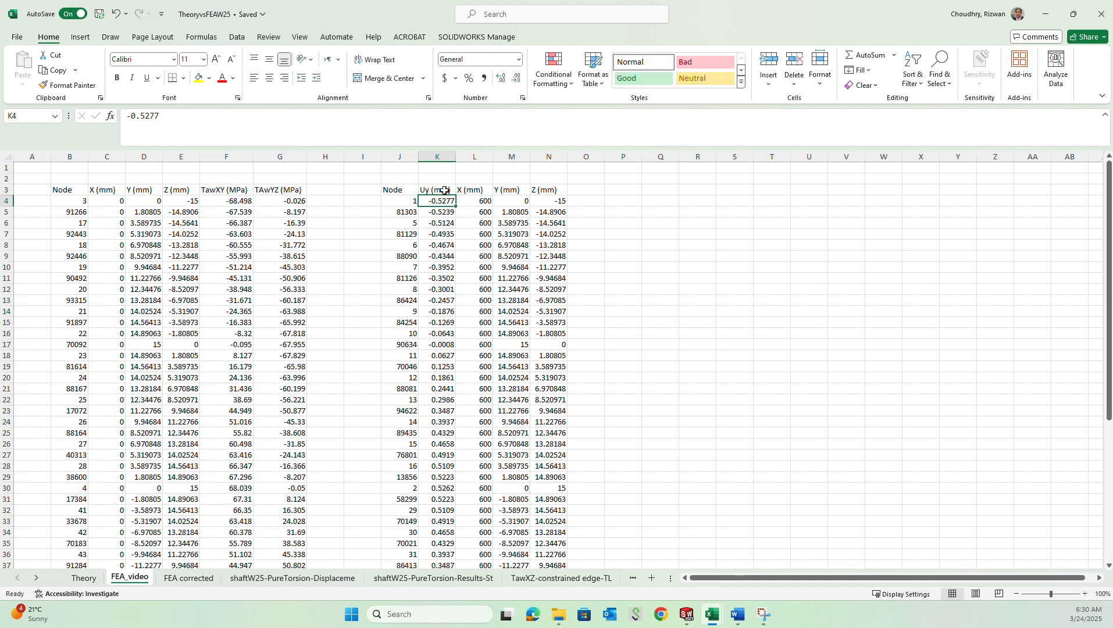
Step: Move the Uy (mm) column from column K to column O, after the Z (mm) column
{"action": "left_click", "coordinate": [440, 160]}
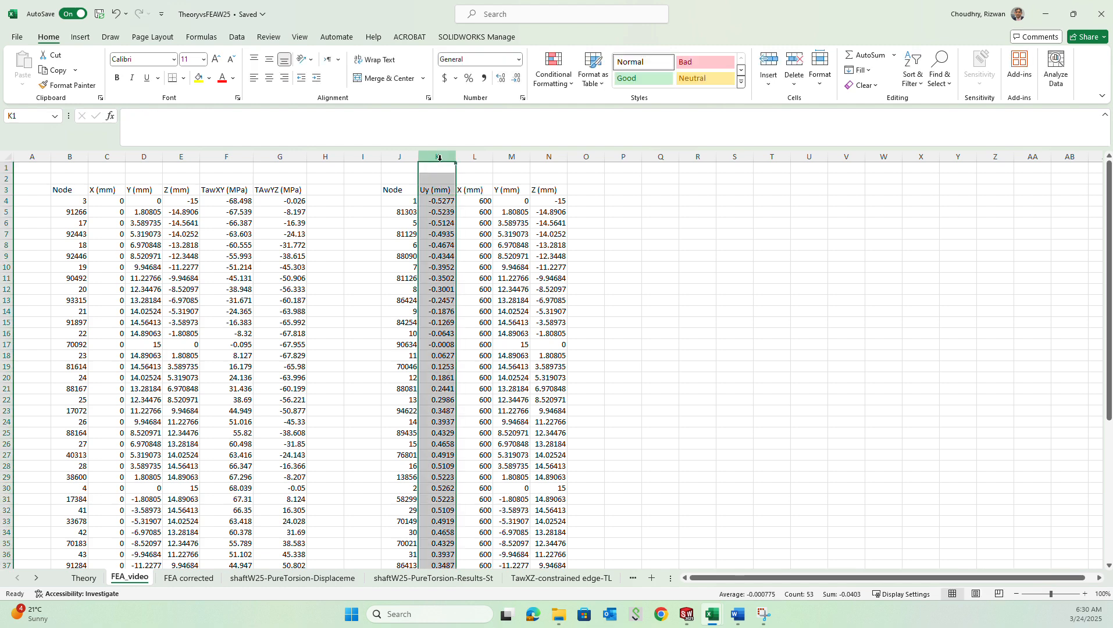
{"action": "right_click", "coordinate": [440, 156]}
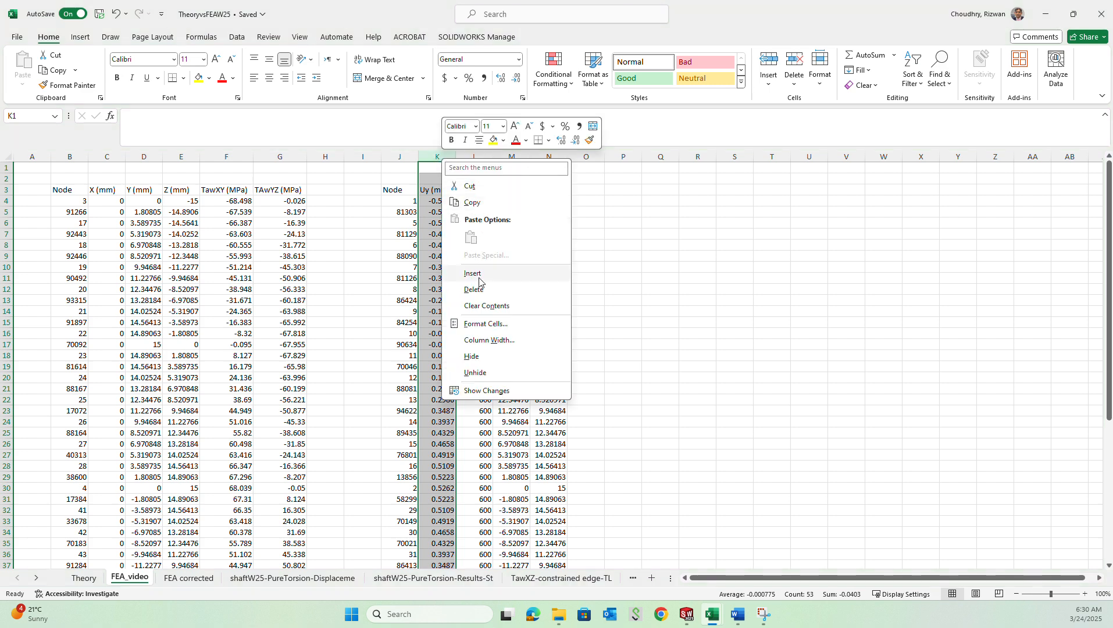
{"action": "left_click", "coordinate": [472, 201]}
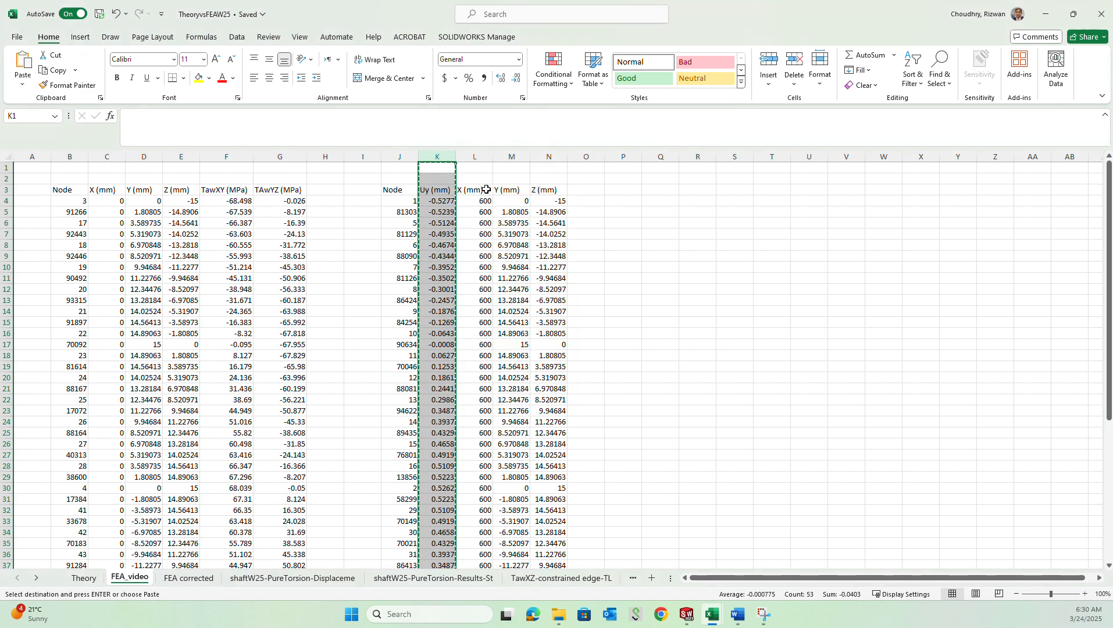
{"action": "left_click", "coordinate": [587, 189]}
{"action": "right_click", "coordinate": [587, 158]}
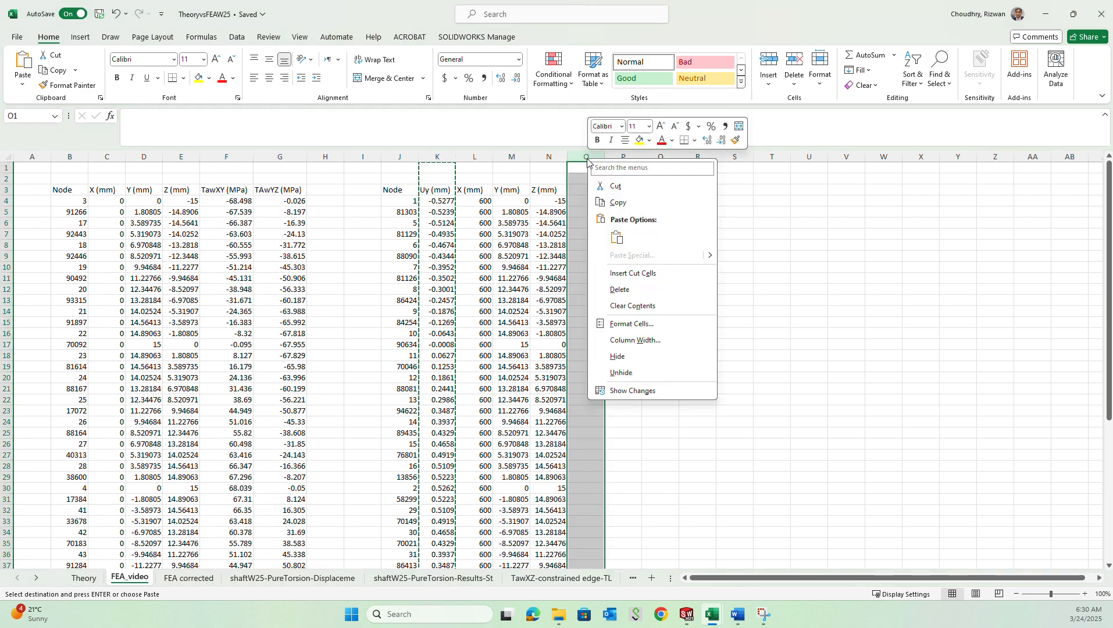
{"action": "left_click", "coordinate": [617, 237]}
{"action": "left_click", "coordinate": [698, 289]}
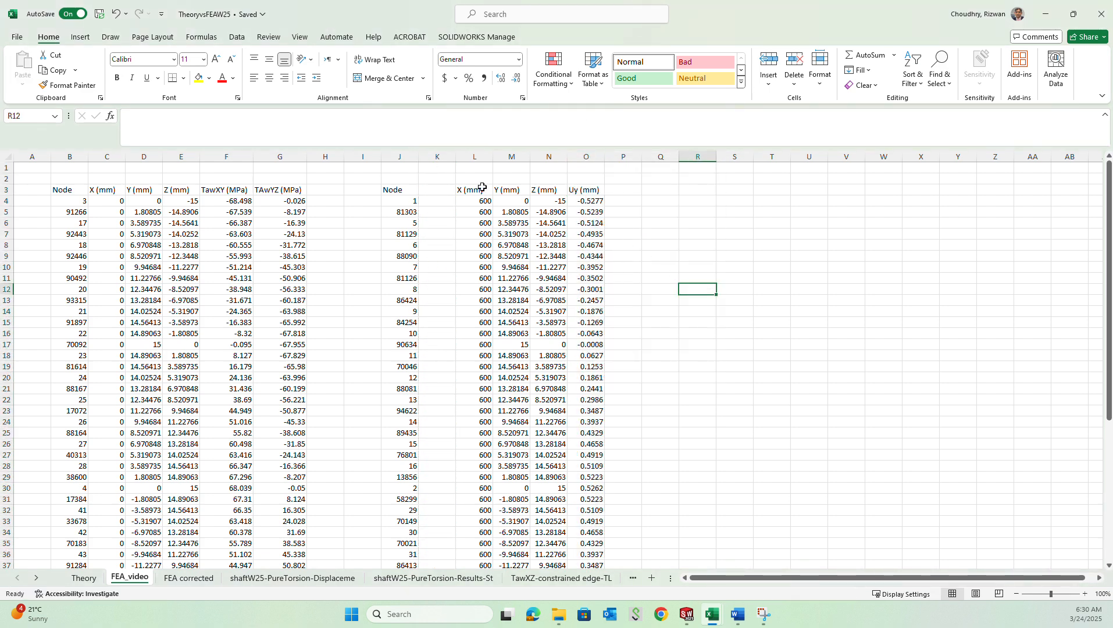
Step: Delete the empty column K between the Node and X (mm) columns
{"action": "left_click", "coordinate": [441, 157]}
{"action": "right_click", "coordinate": [439, 157]}
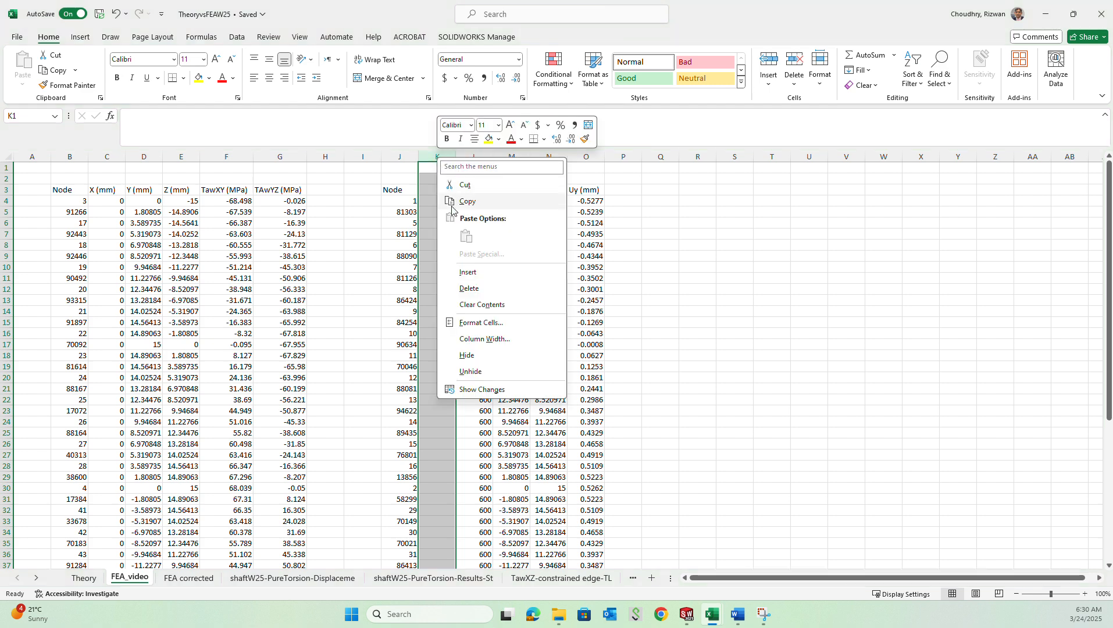
{"action": "left_click", "coordinate": [473, 289]}
{"action": "left_click", "coordinate": [660, 366]}
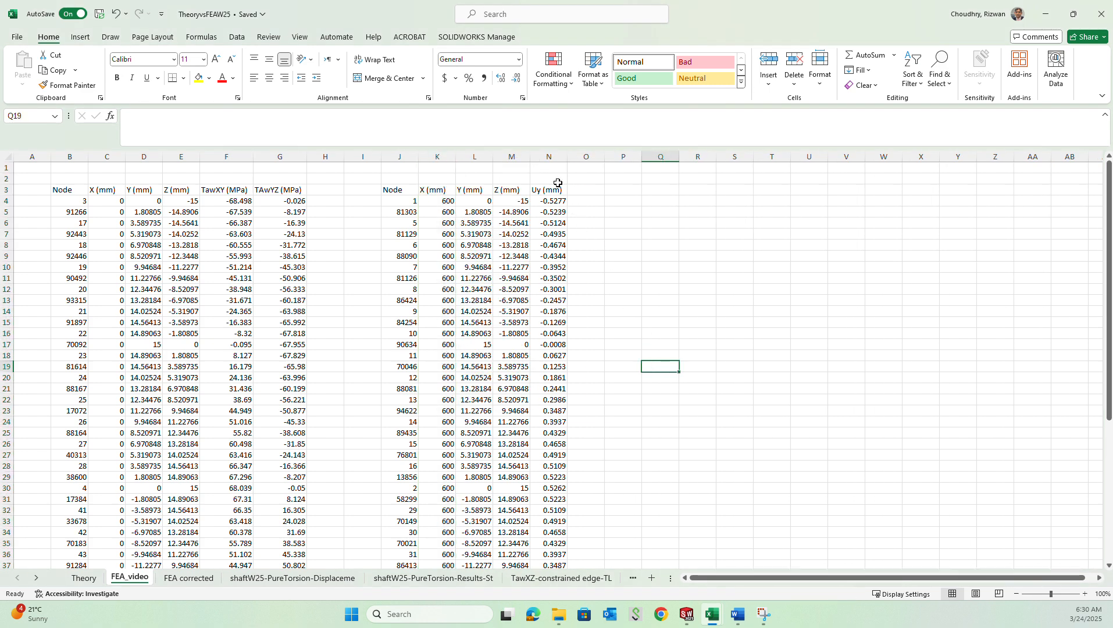
Step: Fill the TawXY and TAwYZ columns (F:G) and the Uy column (N) with yellow
{"action": "left_click_drag", "start_coordinate": [226, 156], "coordinate": [263, 156]}
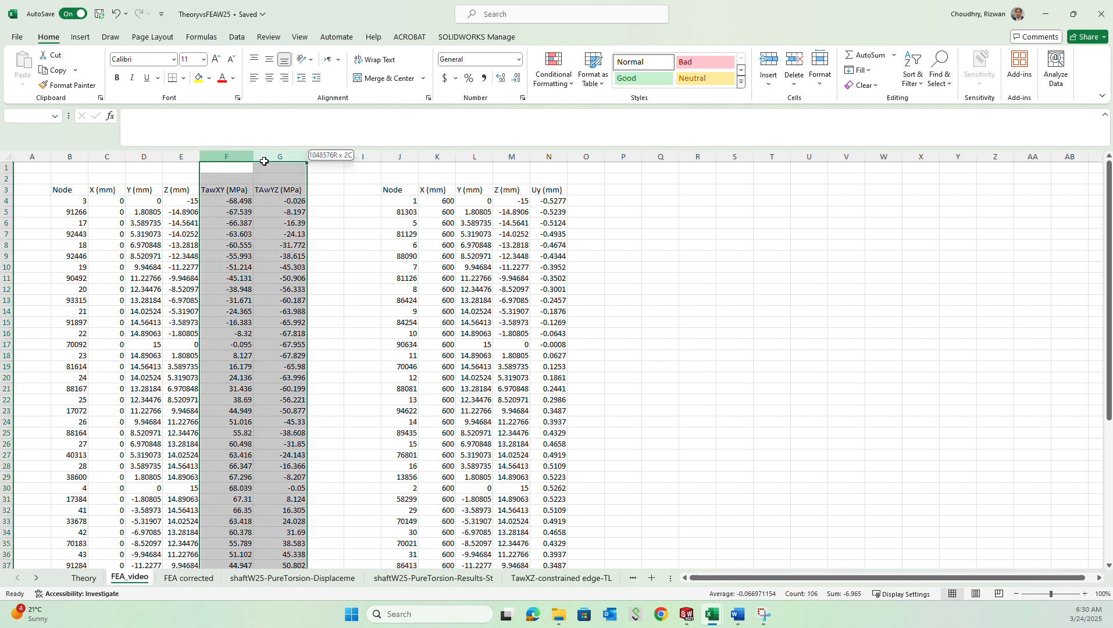
{"action": "left_click", "coordinate": [200, 80]}
{"action": "left_click", "coordinate": [622, 269]}
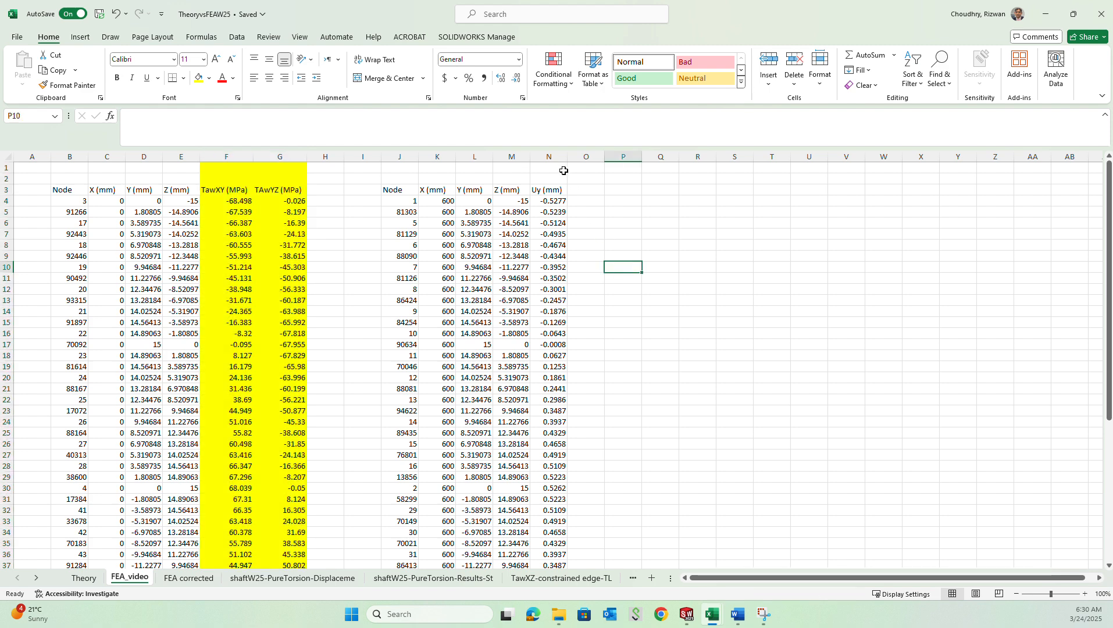
{"action": "left_click", "coordinate": [552, 156]}
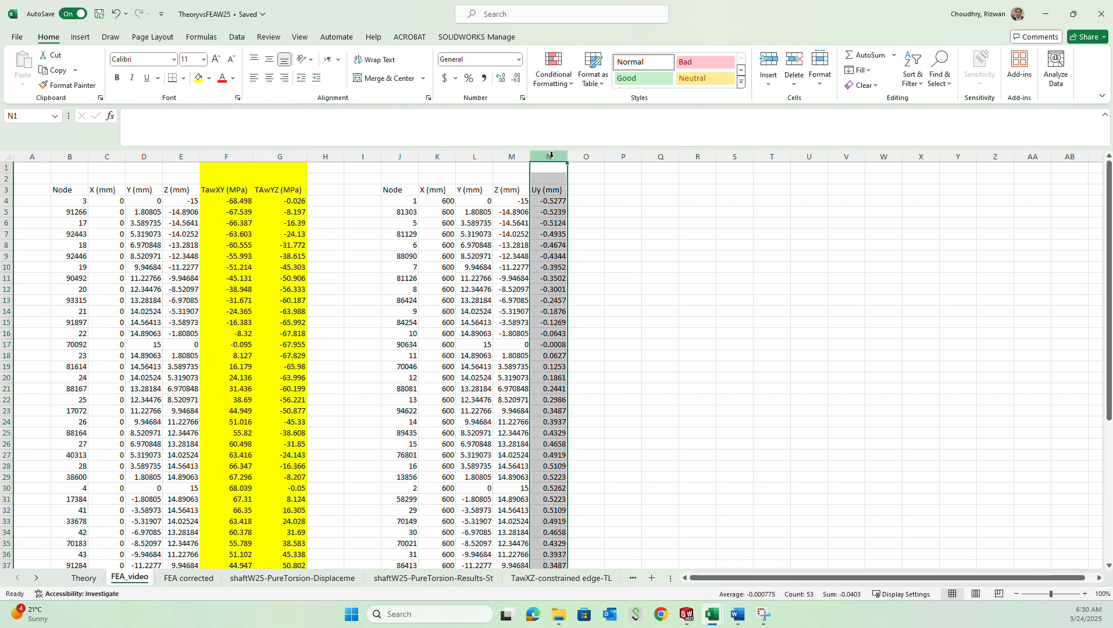
{"action": "left_click", "coordinate": [200, 80]}
{"action": "left_click", "coordinate": [629, 268]}
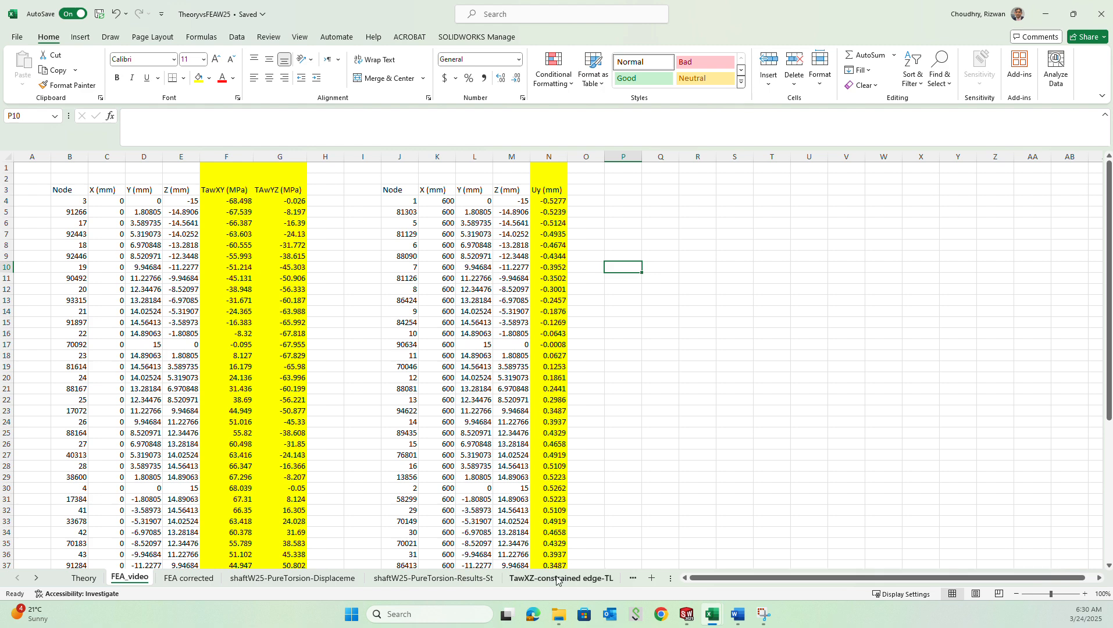
Step: Switch to SOLIDWORKS, close the probe results, and define a displacement plot of UZ: Z Displacement with the deformed shape at true scale
{"action": "left_click", "coordinate": [686, 613]}
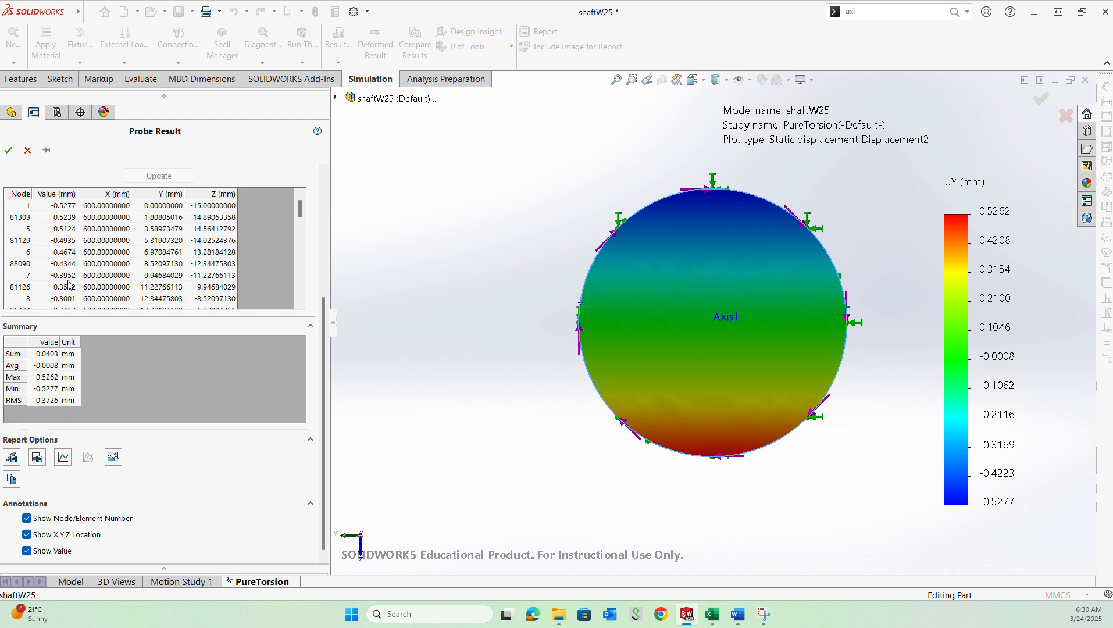
{"action": "left_click", "coordinate": [8, 150]}
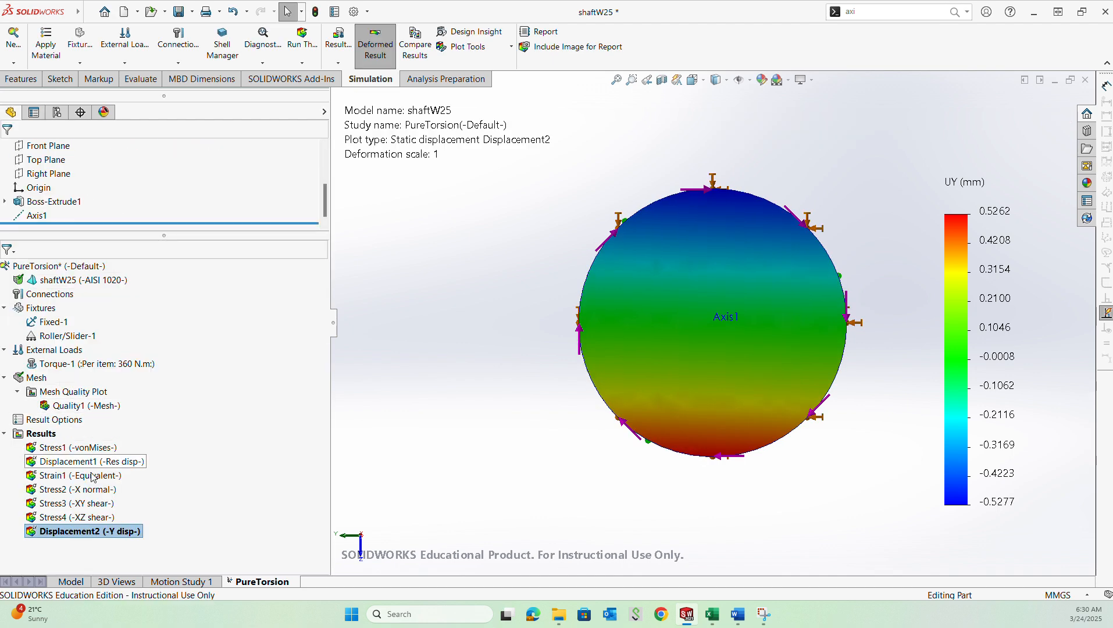
{"action": "right_click", "coordinate": [55, 436]}
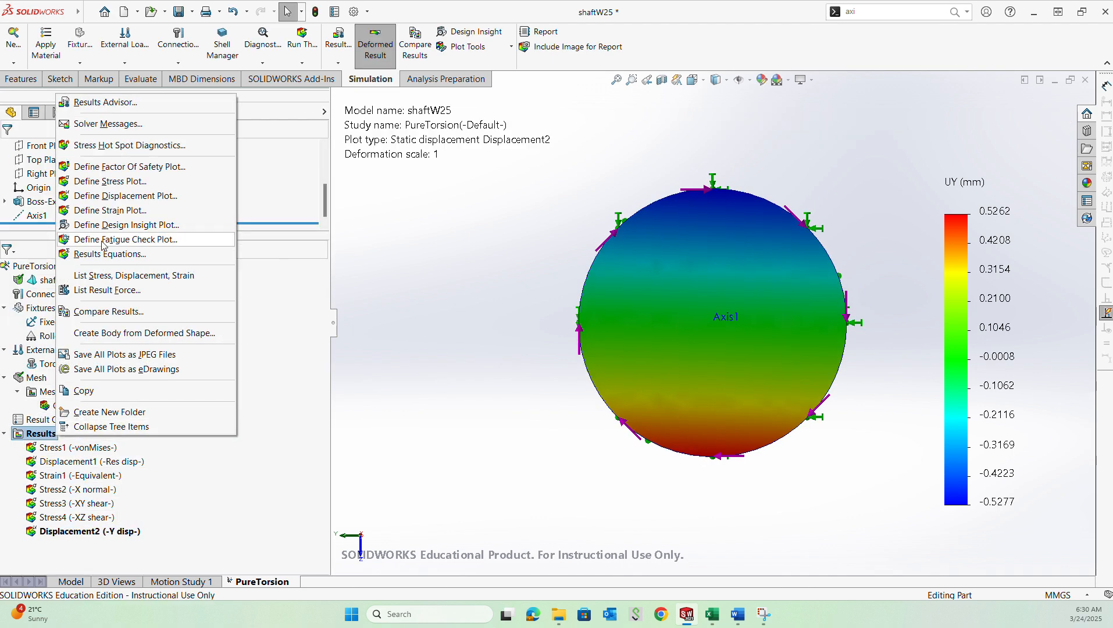
{"action": "left_click", "coordinate": [170, 198]}
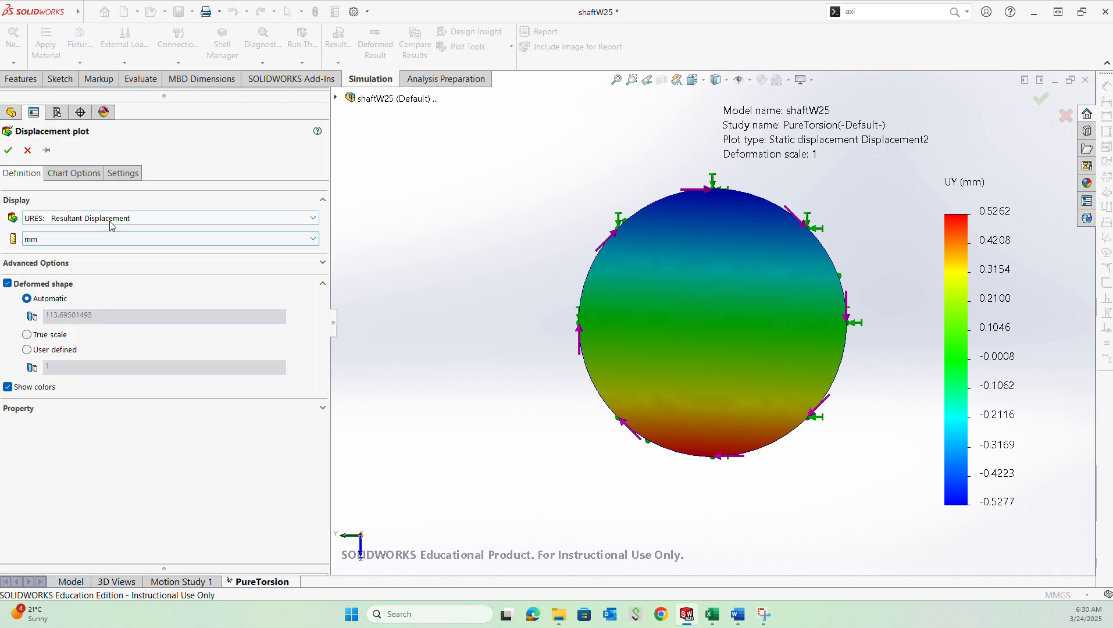
{"action": "left_click", "coordinate": [112, 220]}
{"action": "left_click", "coordinate": [56, 252]}
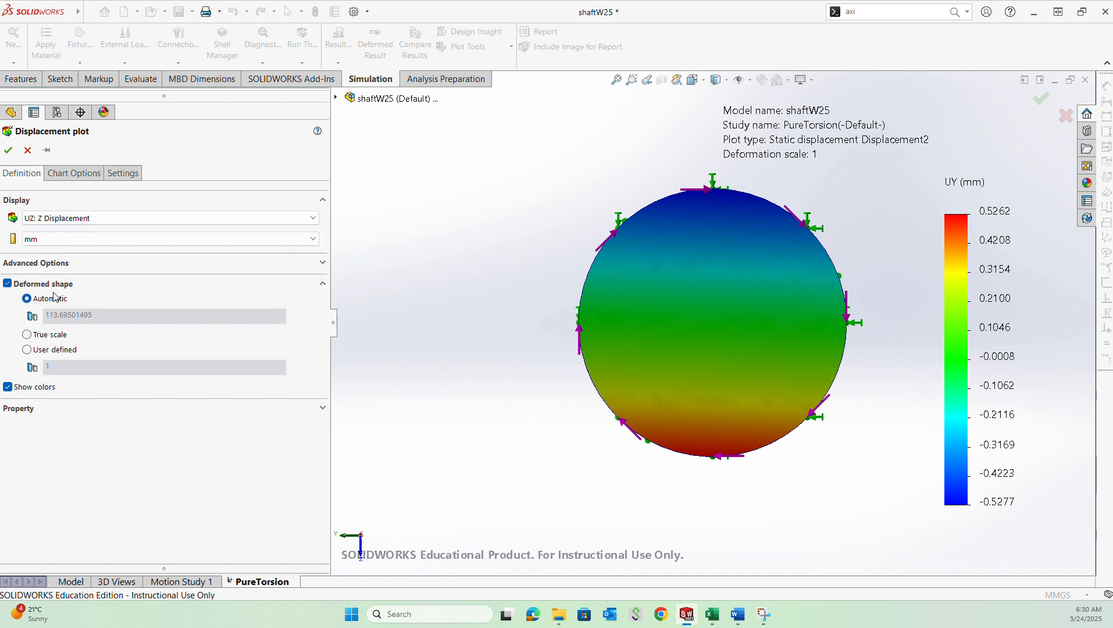
{"action": "left_click", "coordinate": [58, 338]}
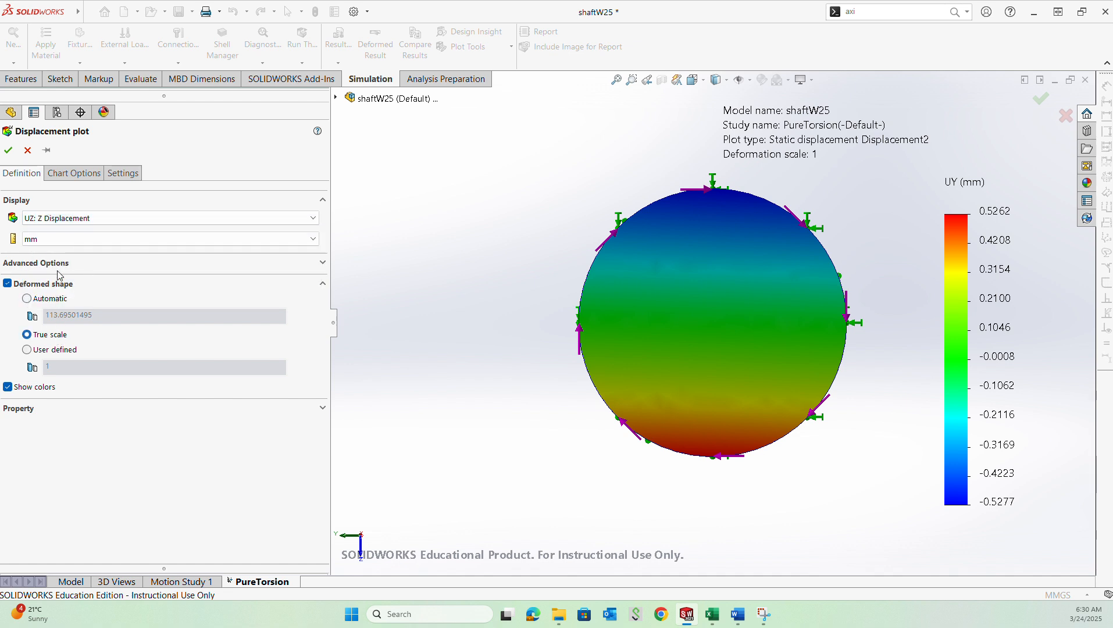
Step: Give the UZ plot floating number format with 4 decimals and min/max annotations, create it, and move the Min label outside the shaft
{"action": "left_click", "coordinate": [73, 172]}
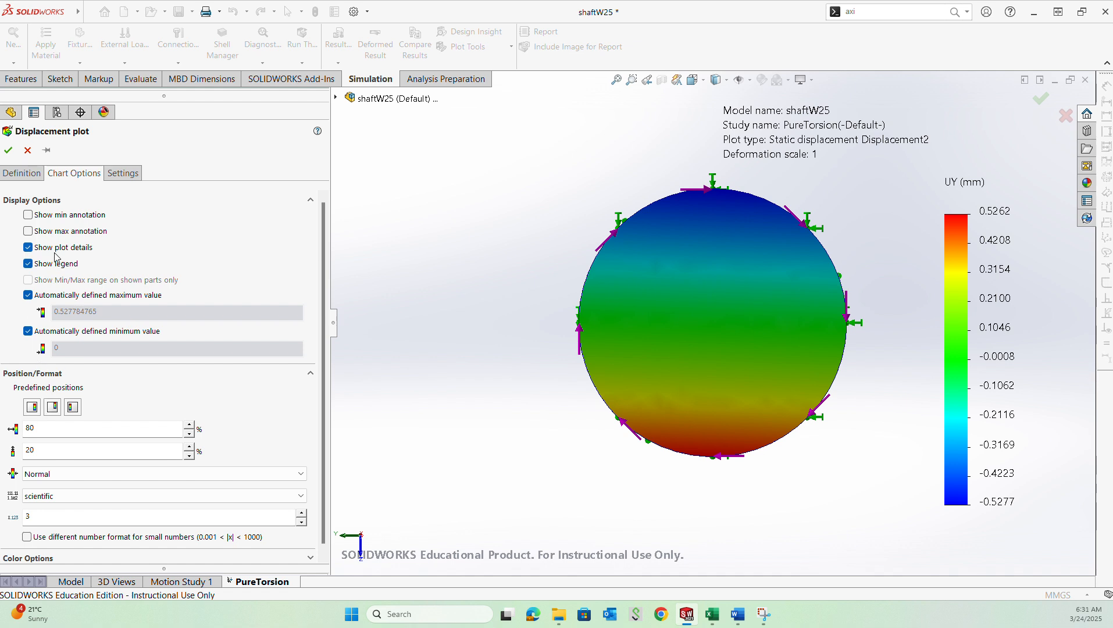
{"action": "left_click", "coordinate": [50, 494]}
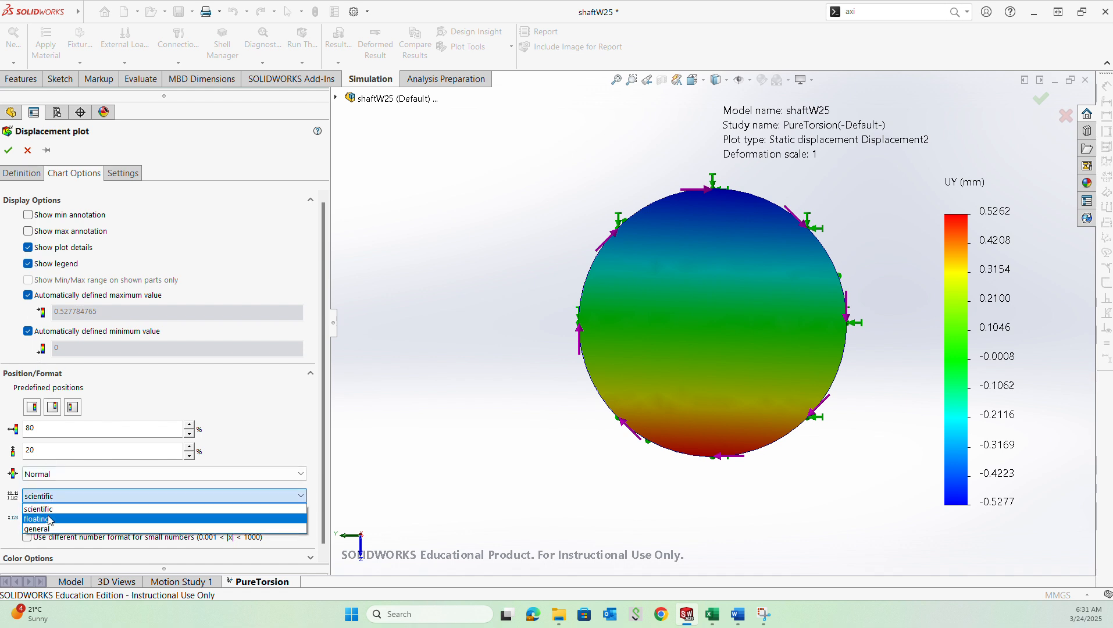
{"action": "left_click", "coordinate": [90, 521]}
{"action": "left_click", "coordinate": [300, 513]}
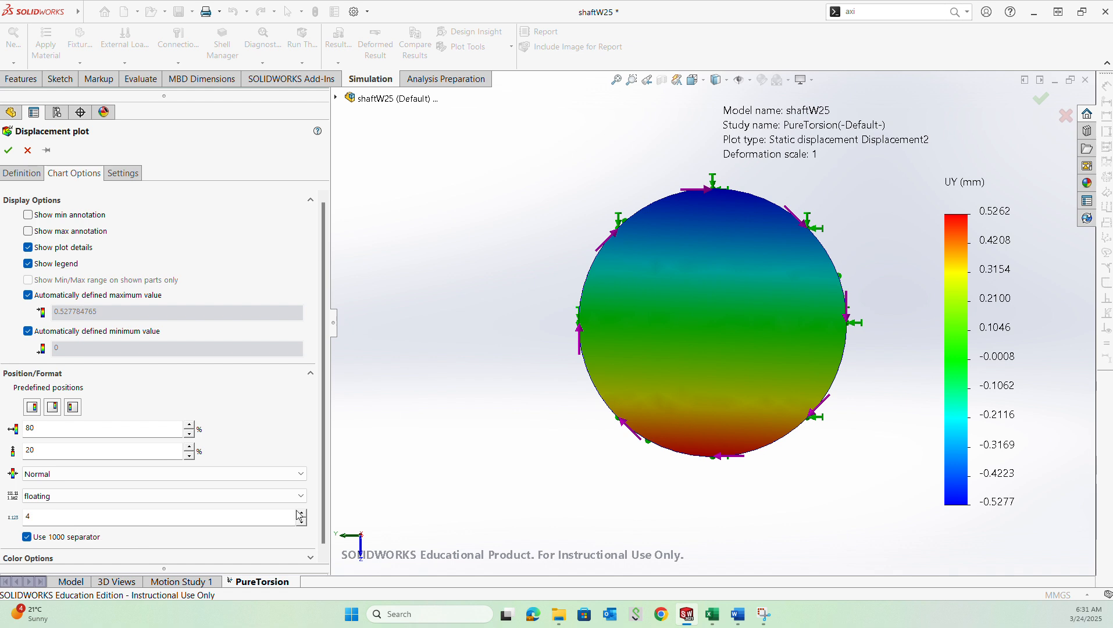
{"action": "left_click", "coordinate": [52, 232]}
{"action": "left_click", "coordinate": [54, 215]}
{"action": "left_click", "coordinate": [5, 151]}
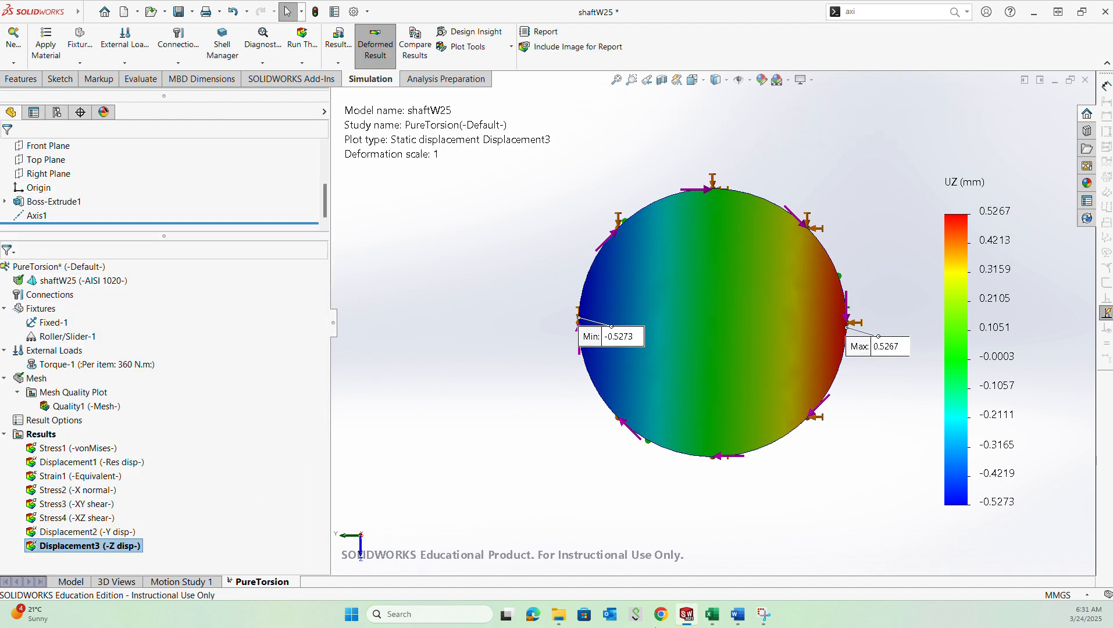
{"action": "left_click_drag", "start_coordinate": [589, 342], "coordinate": [496, 341]}
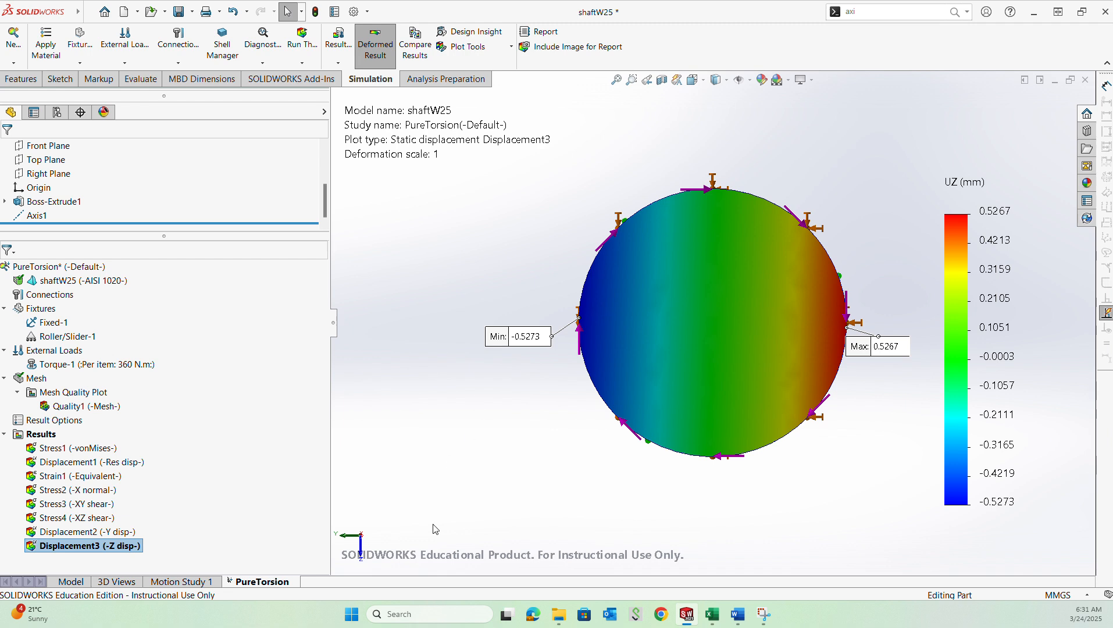
Step: Display the Displacement2 (-Y disp-) plot and turn on its minimum and maximum annotations
{"action": "double_click", "coordinate": [88, 531]}
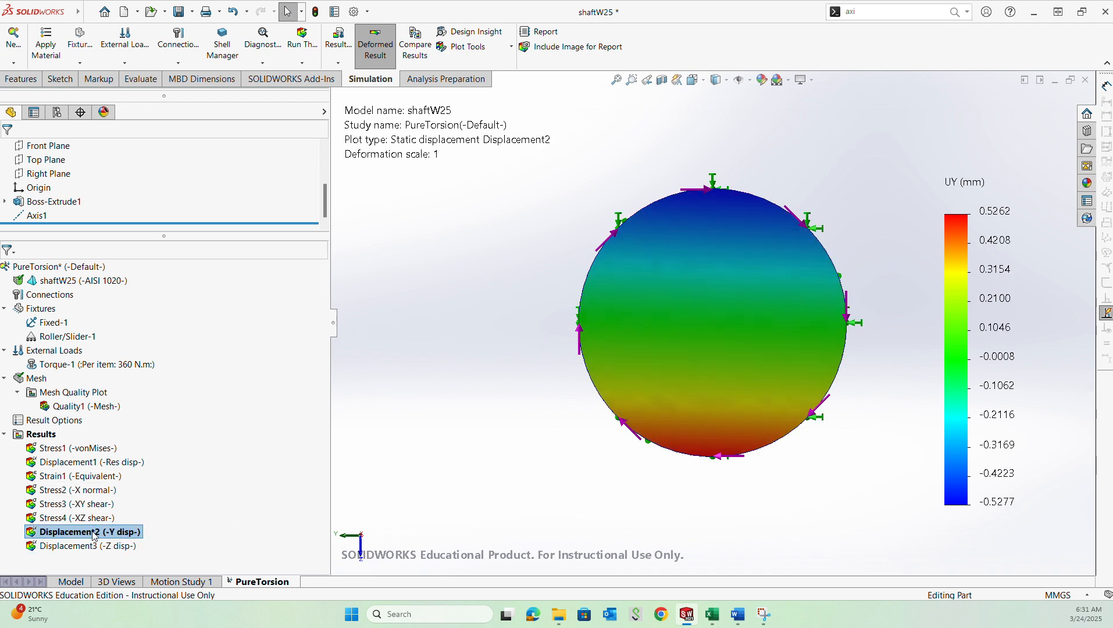
{"action": "right_click", "coordinate": [82, 534]}
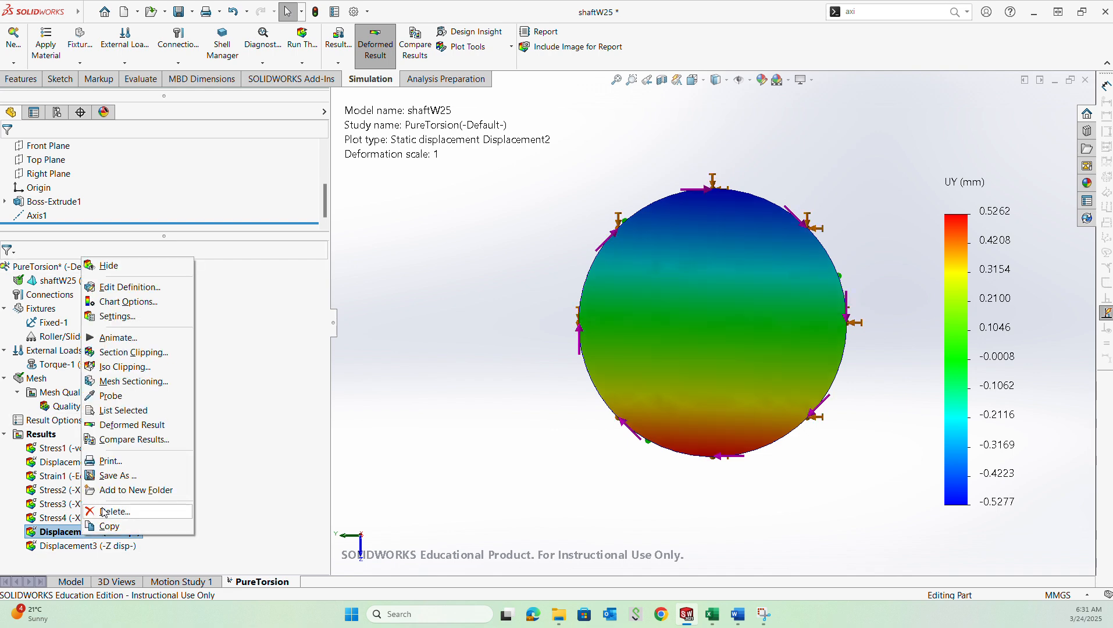
{"action": "left_click", "coordinate": [127, 302]}
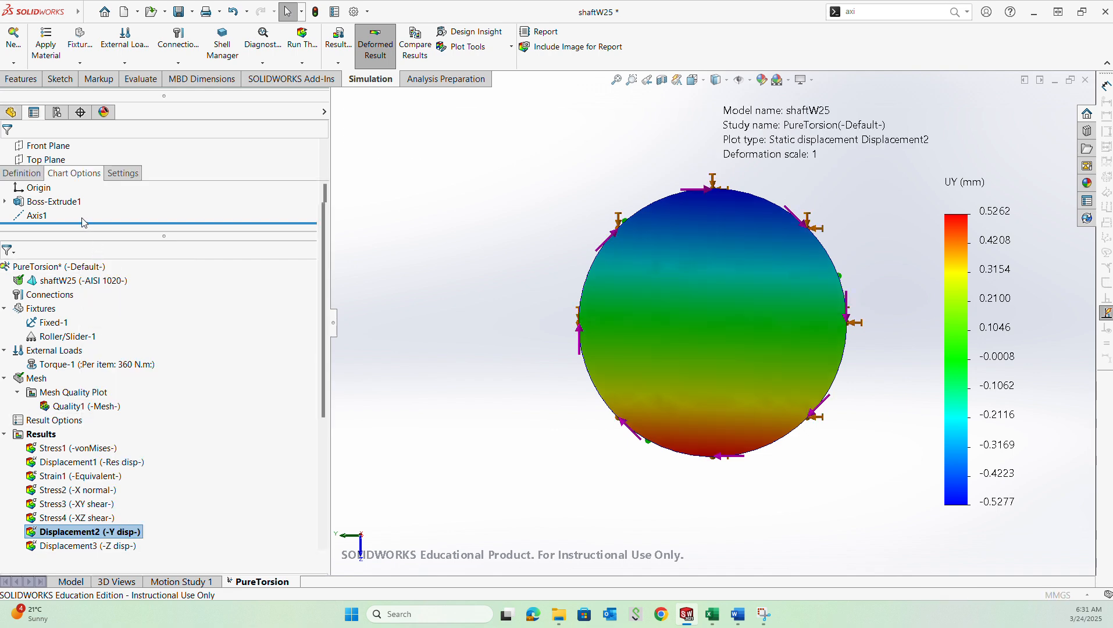
{"action": "left_click", "coordinate": [73, 214]}
{"action": "left_click", "coordinate": [68, 230]}
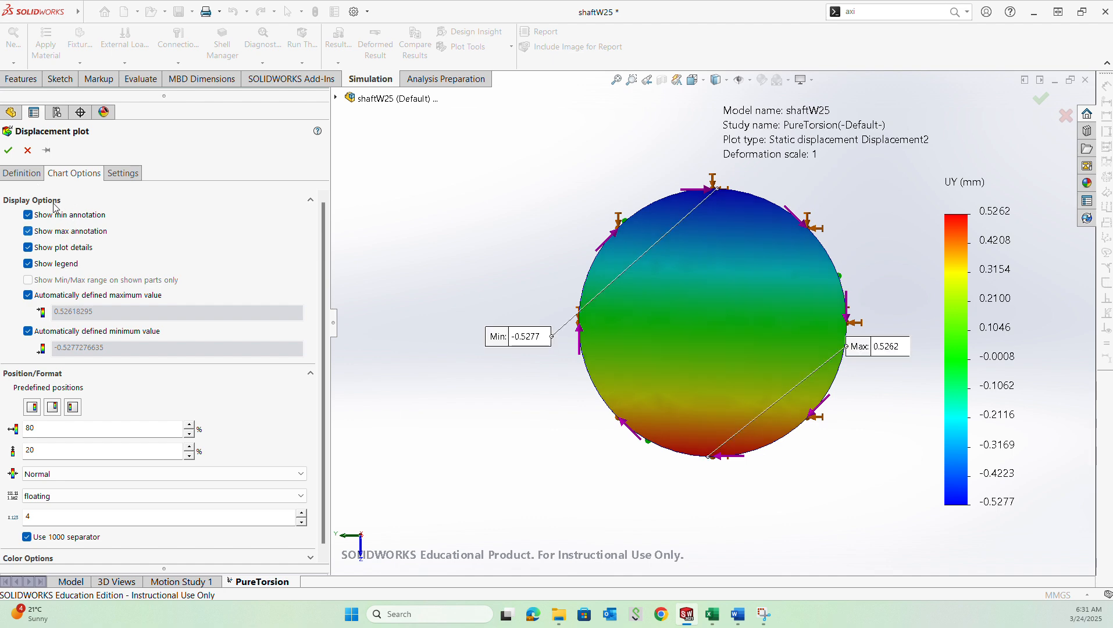
{"action": "left_click", "coordinate": [8, 150]}
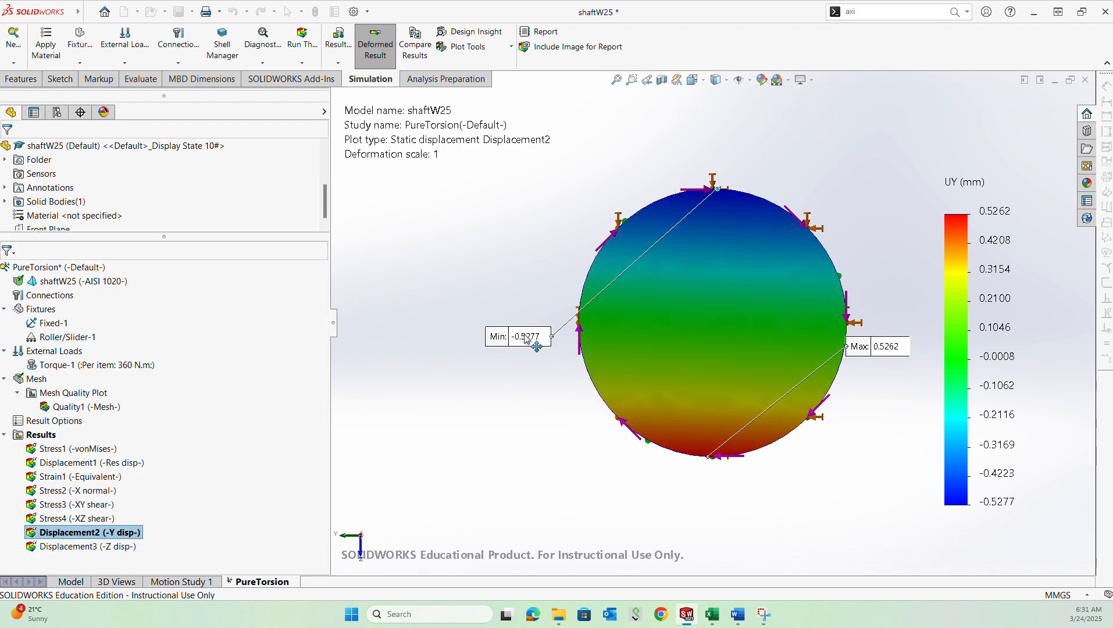
Step: Reposition the UY plot's Min label just above the shaft face and its Max label just below it
{"action": "mouse_move", "coordinate": [518, 336]}
{"action": "left_mouse_down"}
{"action": "mouse_move", "coordinate": [604, 185]}
{"action": "mouse_move", "coordinate": [860, 123]}
{"action": "mouse_move", "coordinate": [804, 121]}
{"action": "left_mouse_up"}
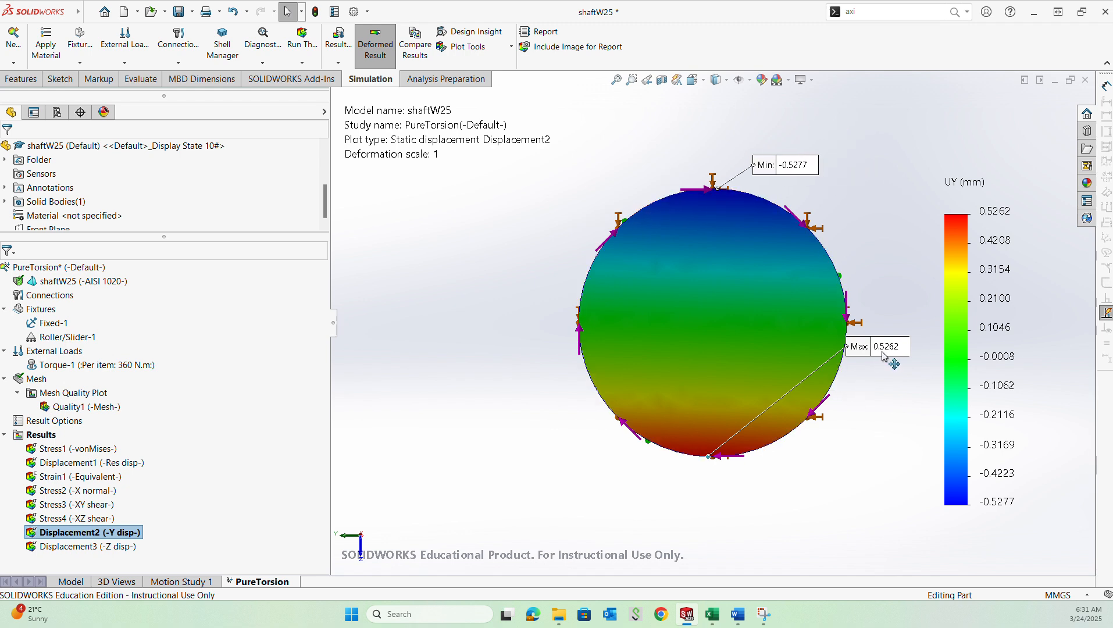
{"action": "left_click_drag", "start_coordinate": [881, 350], "coordinate": [878, 415]}
{"action": "left_click_drag", "start_coordinate": [874, 467], "coordinate": [832, 507]}
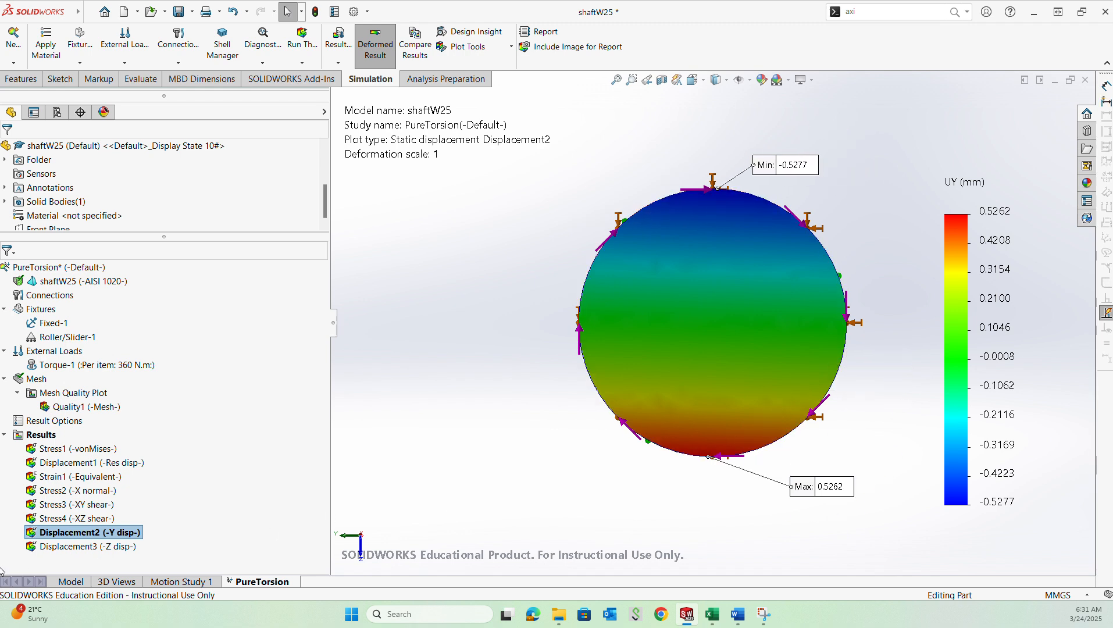
Step: Display the Displacement3 (-Z disp-) plot and probe it on the shaft face's circular edge as the selected entity
{"action": "double_click", "coordinate": [87, 546]}
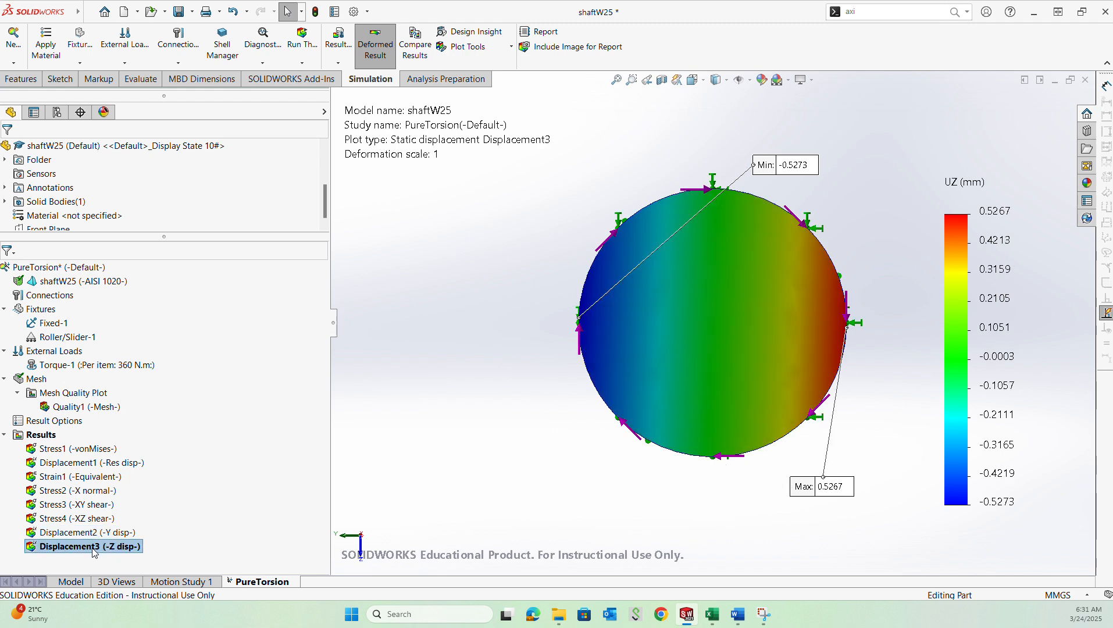
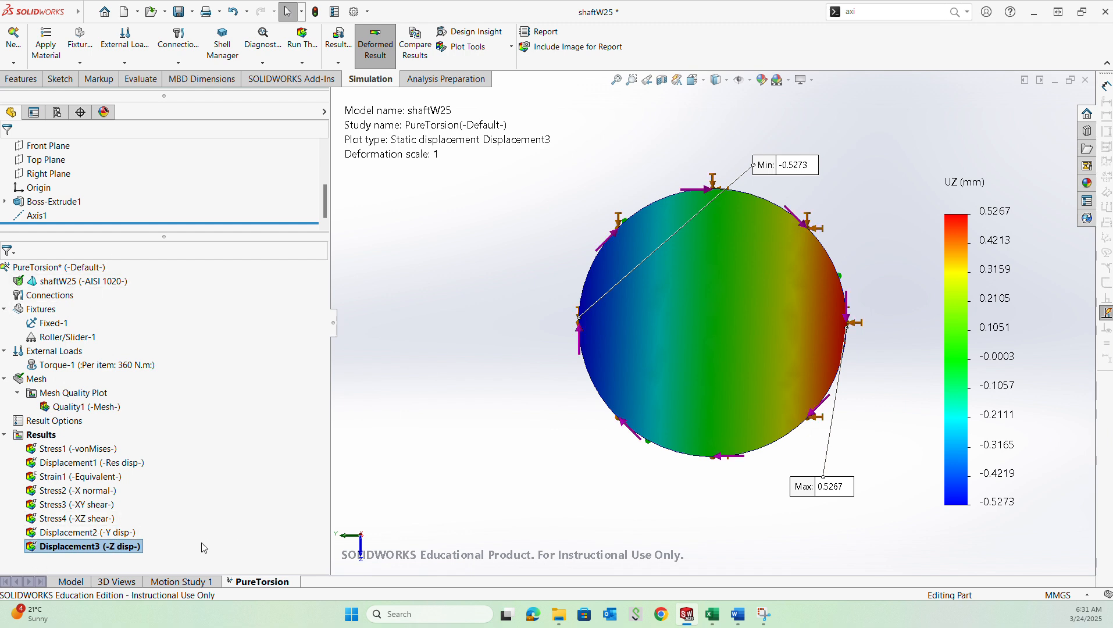
{"action": "right_click", "coordinate": [135, 547]}
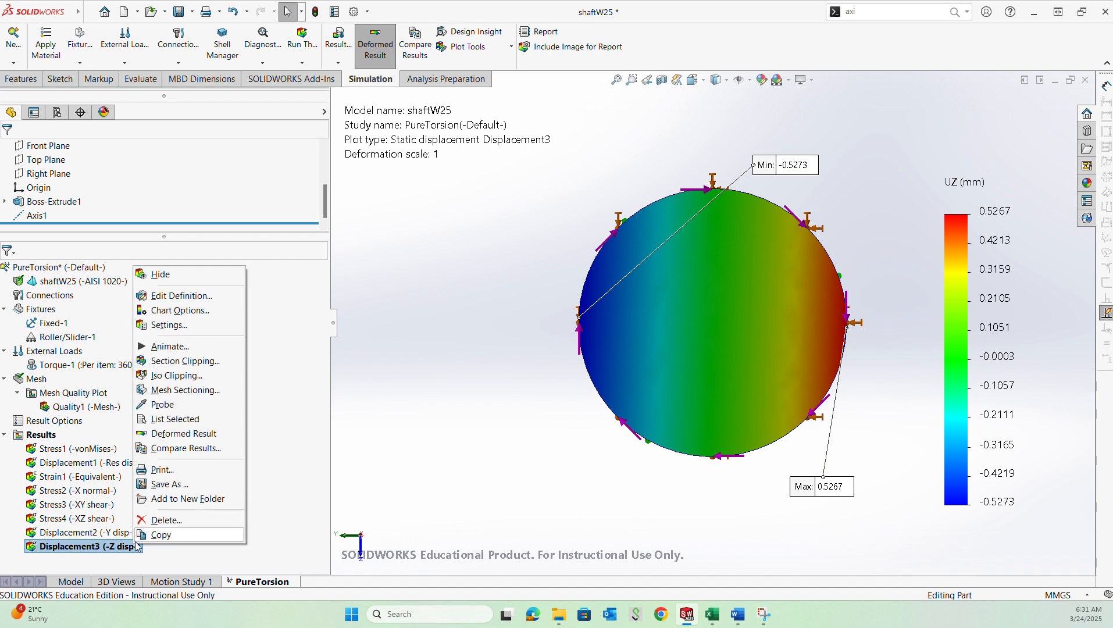
{"action": "left_click", "coordinate": [183, 404]}
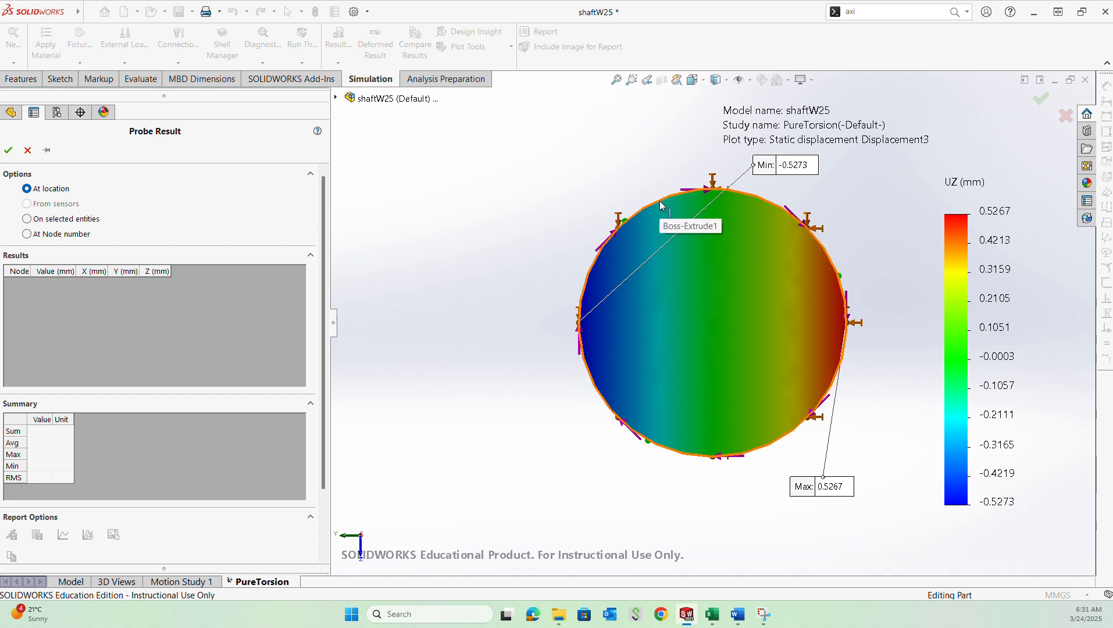
{"action": "left_click", "coordinate": [81, 222]}
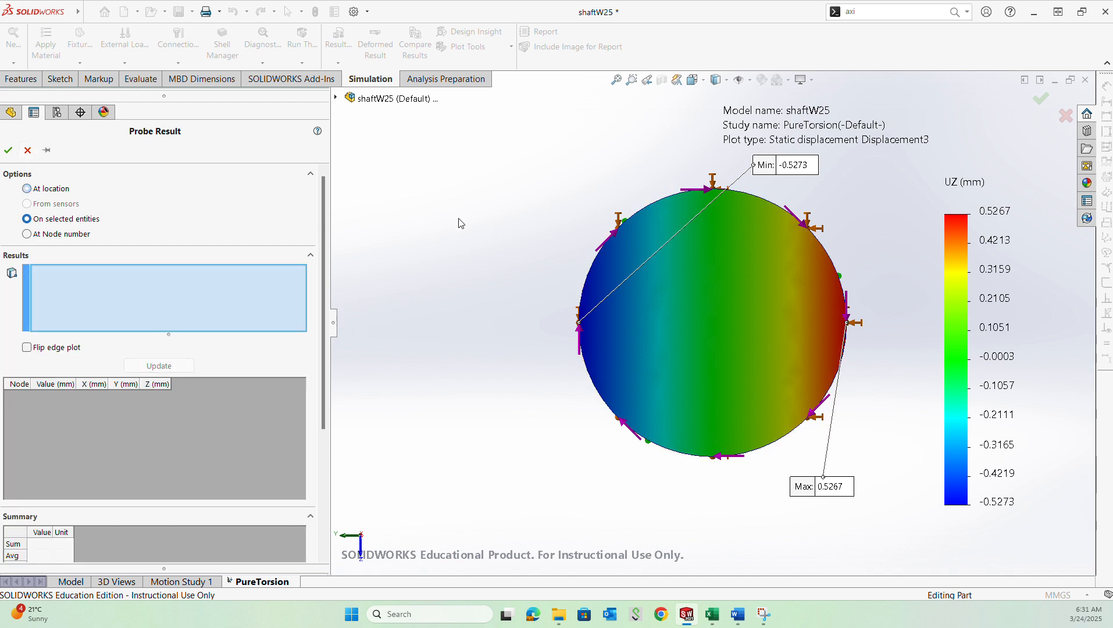
{"action": "left_click", "coordinate": [638, 218]}
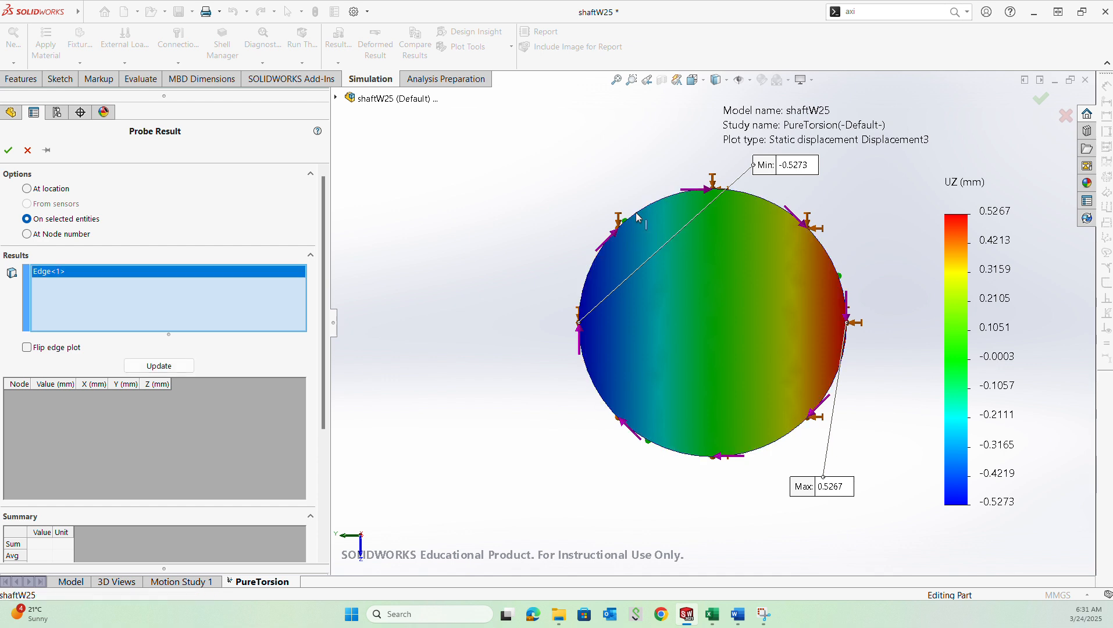
{"action": "left_click", "coordinate": [163, 367]}
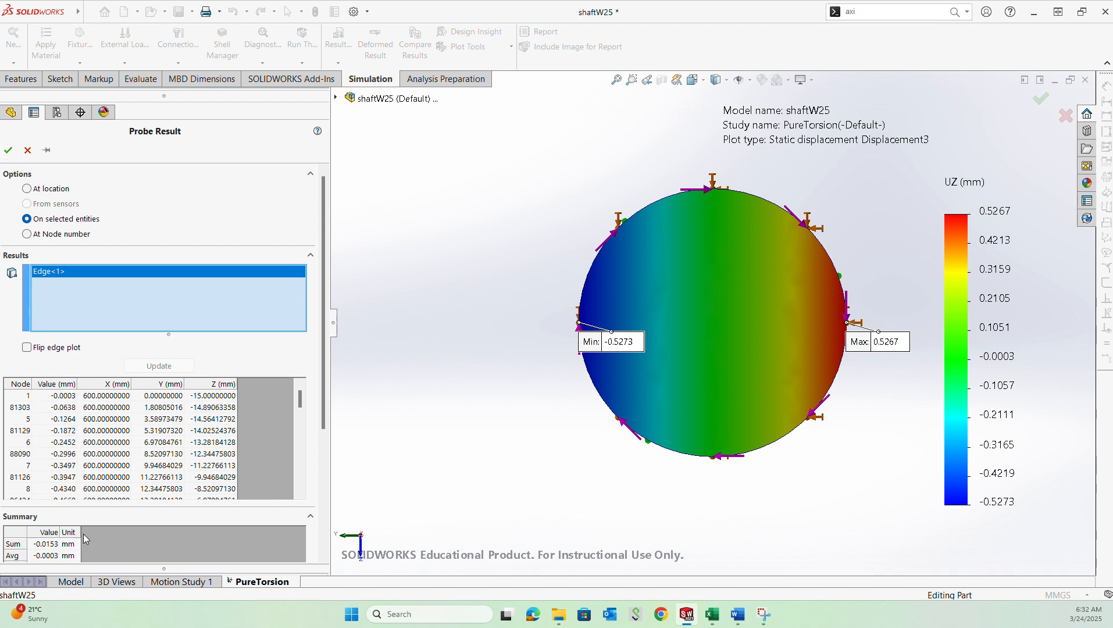
Step: Save the UZ probe results as the CSV file shaftW25-PureTorsion-Displacement3-5 in the shaftW25-PureTorsion folder
{"action": "scroll", "coordinate": [303, 481], "scroll_direction": "down", "scroll_amount": 10}
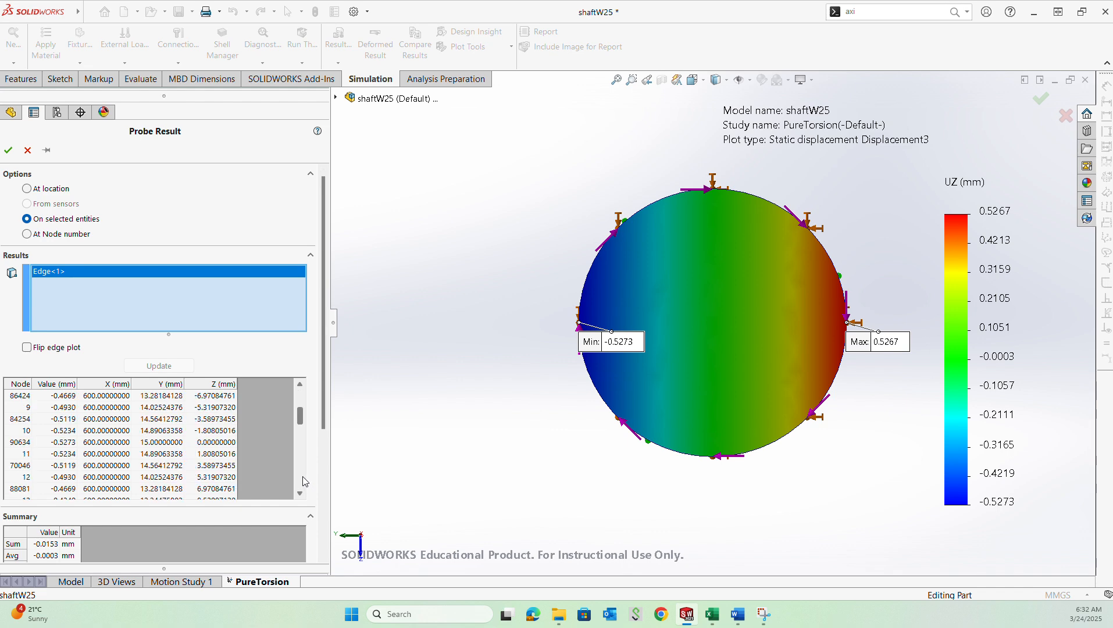
{"action": "scroll", "coordinate": [105, 554], "scroll_direction": "down", "scroll_amount": 3}
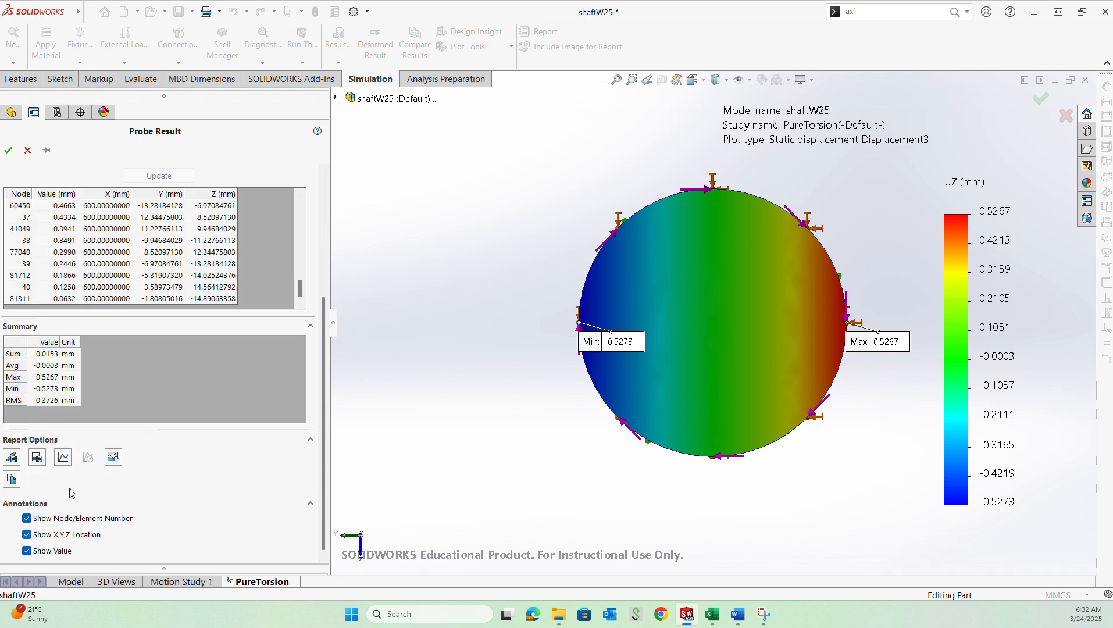
{"action": "left_click", "coordinate": [37, 458]}
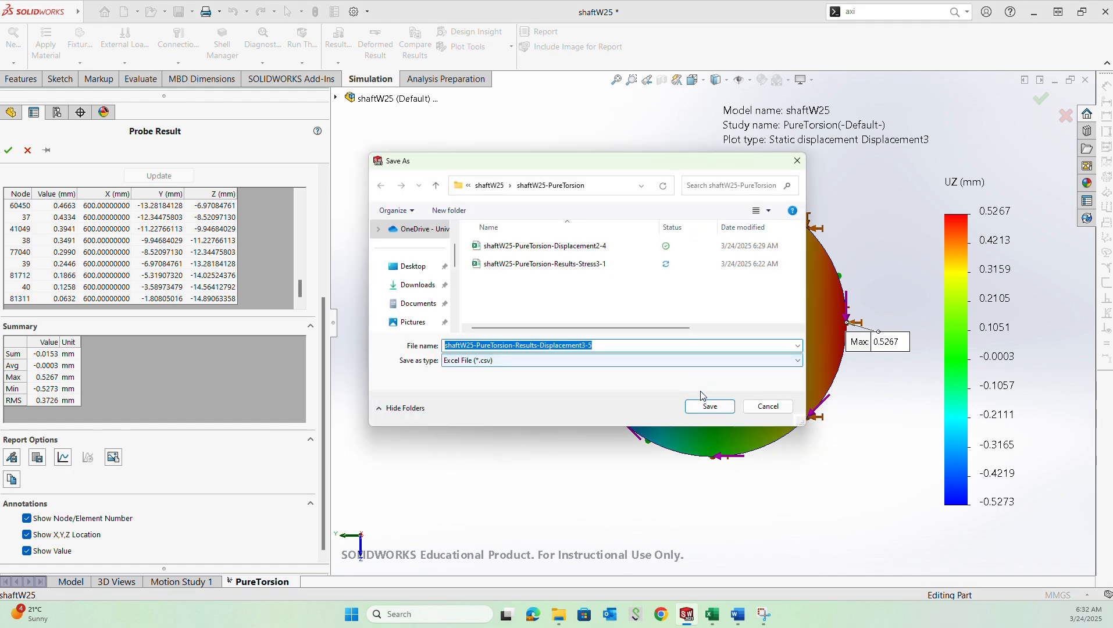
{"action": "double_click", "coordinate": [529, 345]}
{"action": "key", "text": "BackSpace"}
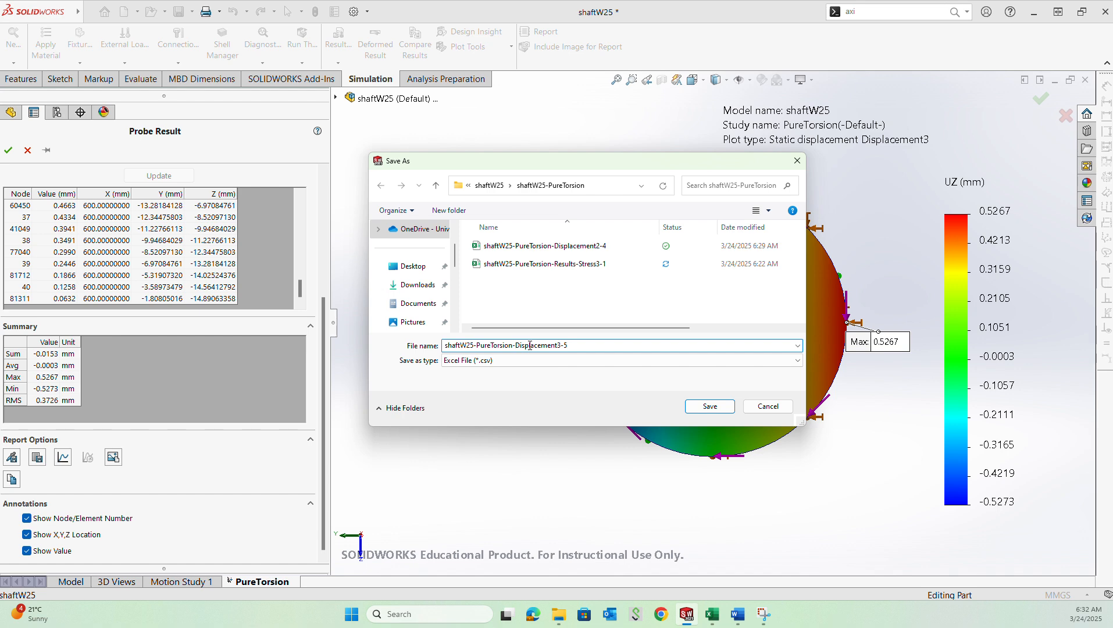
{"action": "left_click", "coordinate": [710, 407]}
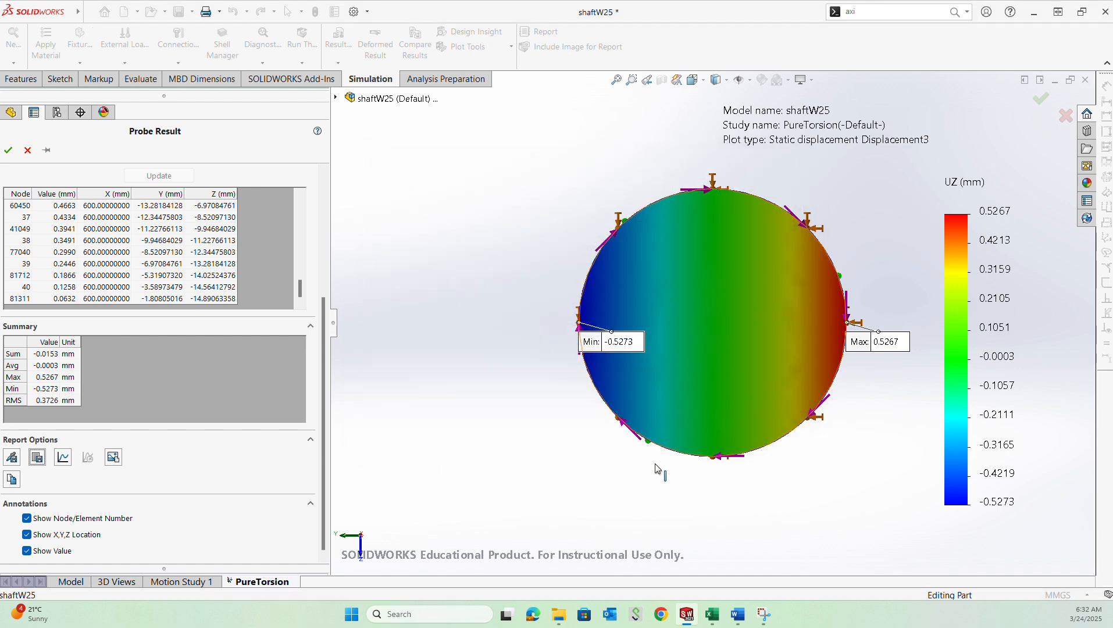
Step: Open shaftW25-PureTorsion-Displacement3-5 from the shaftW25-PureTorsion folder and move its sheet into TheoryvsFEAW25.xlsx, before the shaftW25-PureTorsion-Displaceme sheet
{"action": "left_click", "coordinate": [558, 614]}
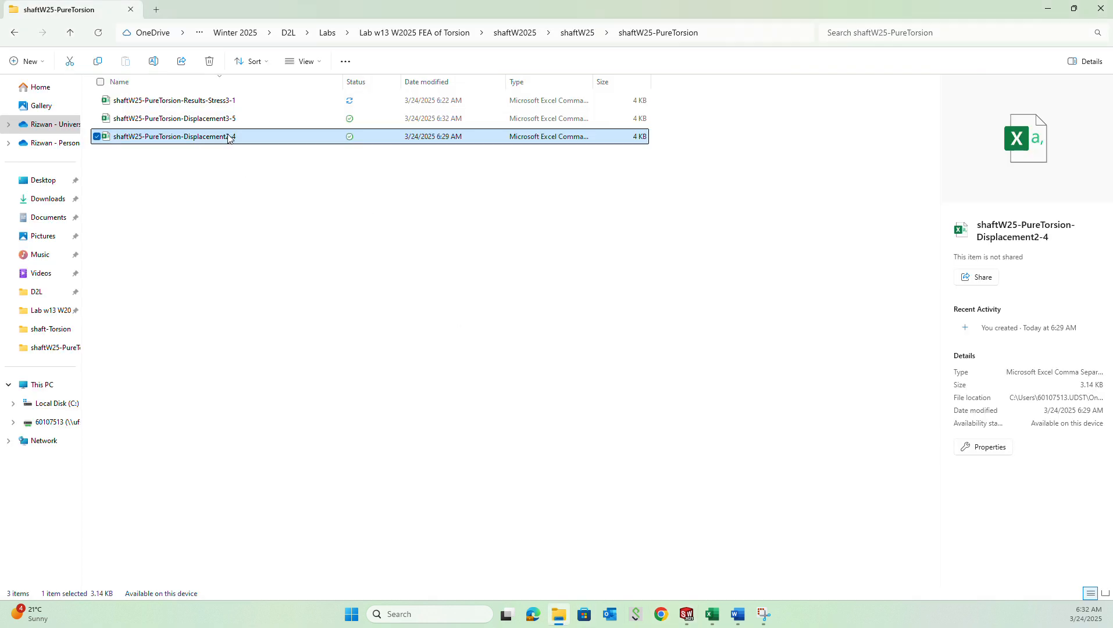
{"action": "double_click", "coordinate": [236, 118]}
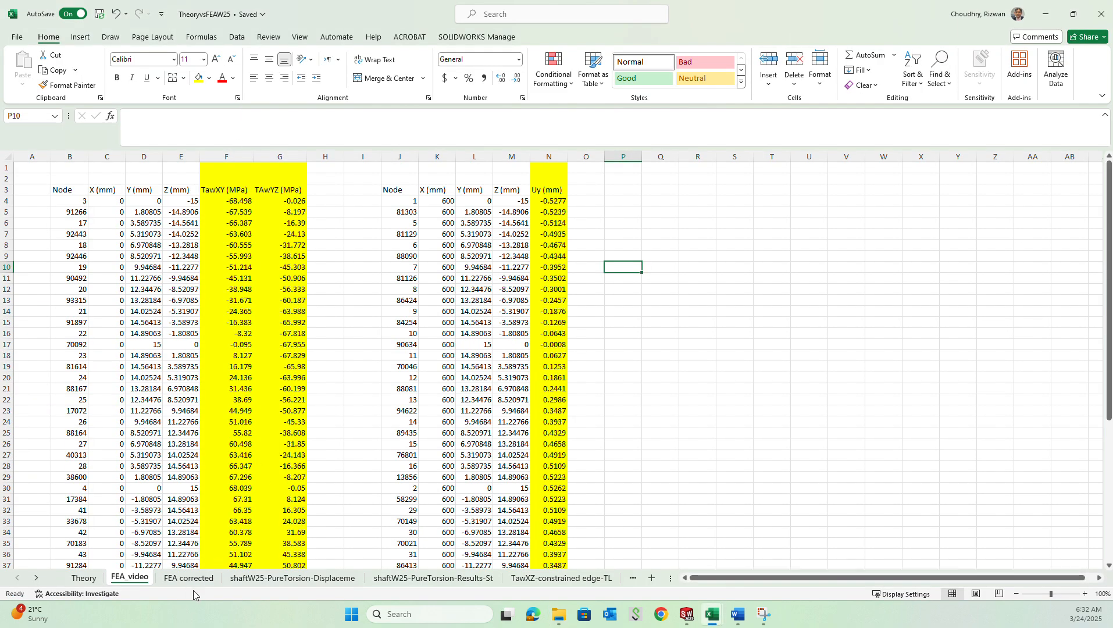
{"action": "right_click", "coordinate": [163, 577]}
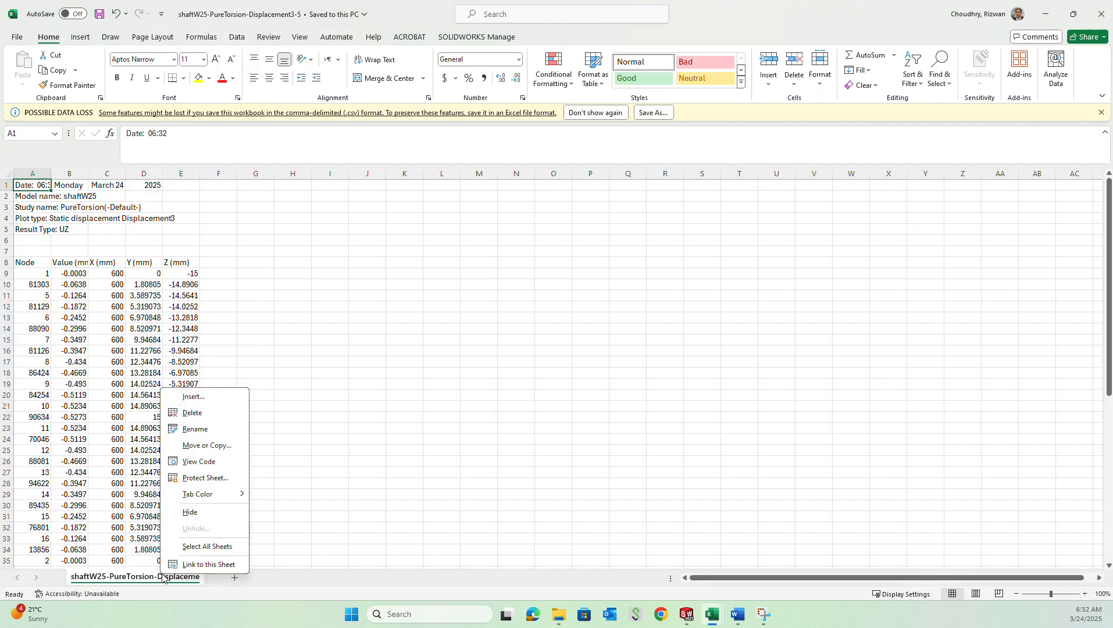
{"action": "left_click", "coordinate": [217, 446]}
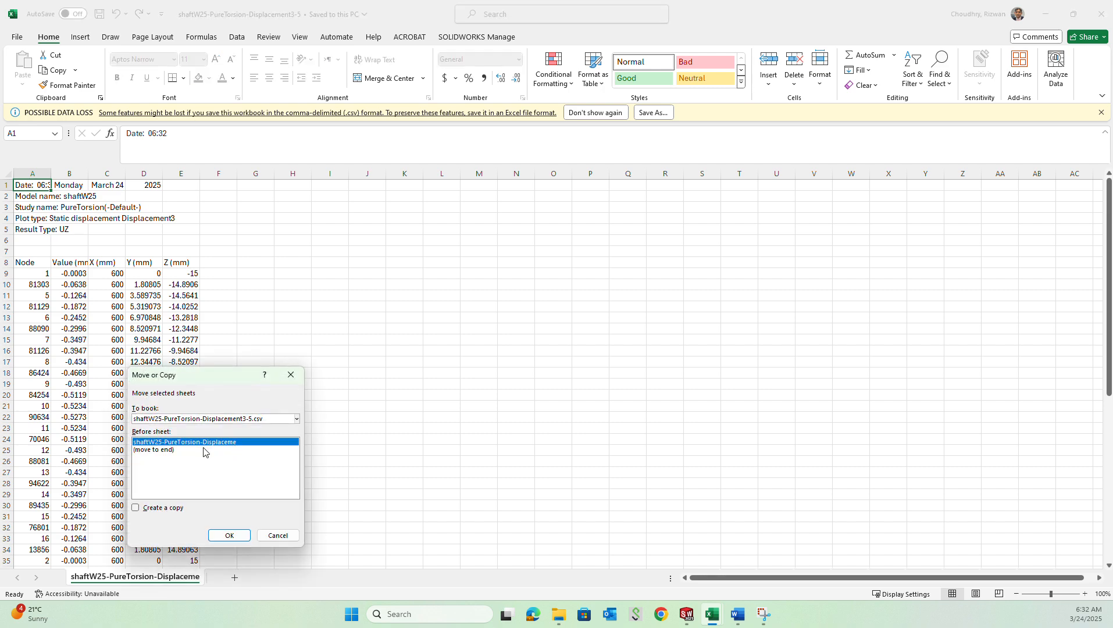
{"action": "left_click", "coordinate": [202, 420]}
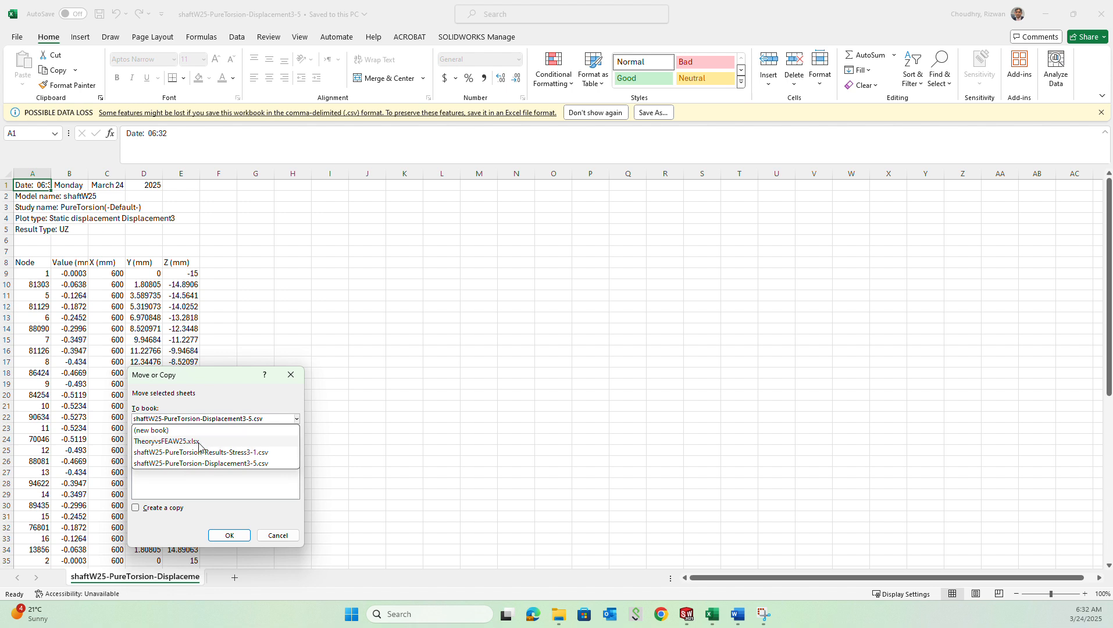
{"action": "left_click", "coordinate": [193, 441]}
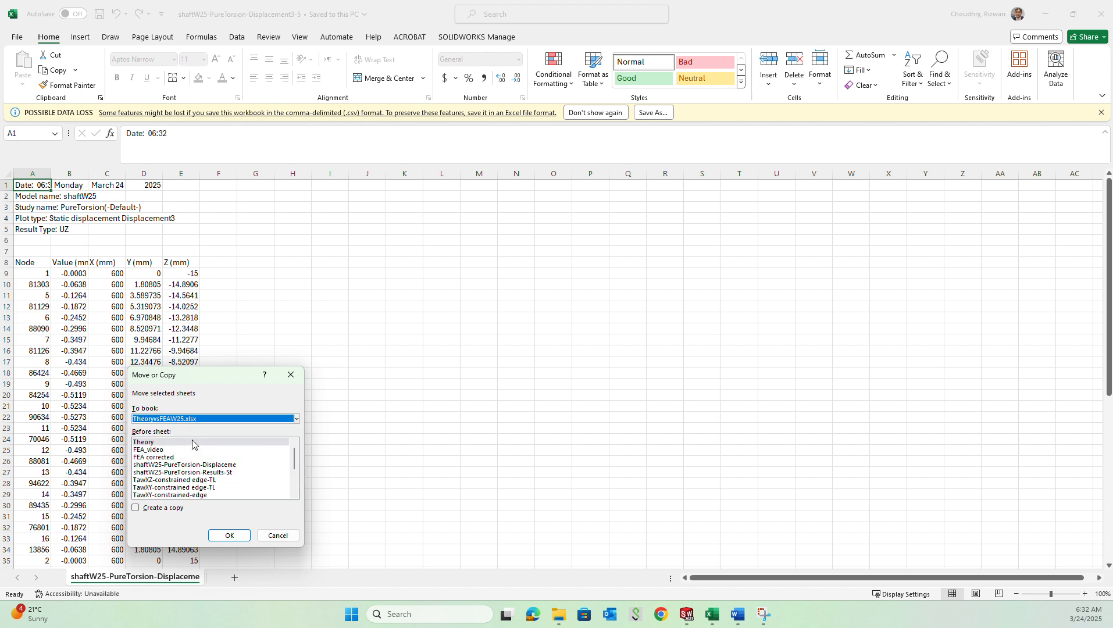
{"action": "left_click", "coordinate": [163, 458]}
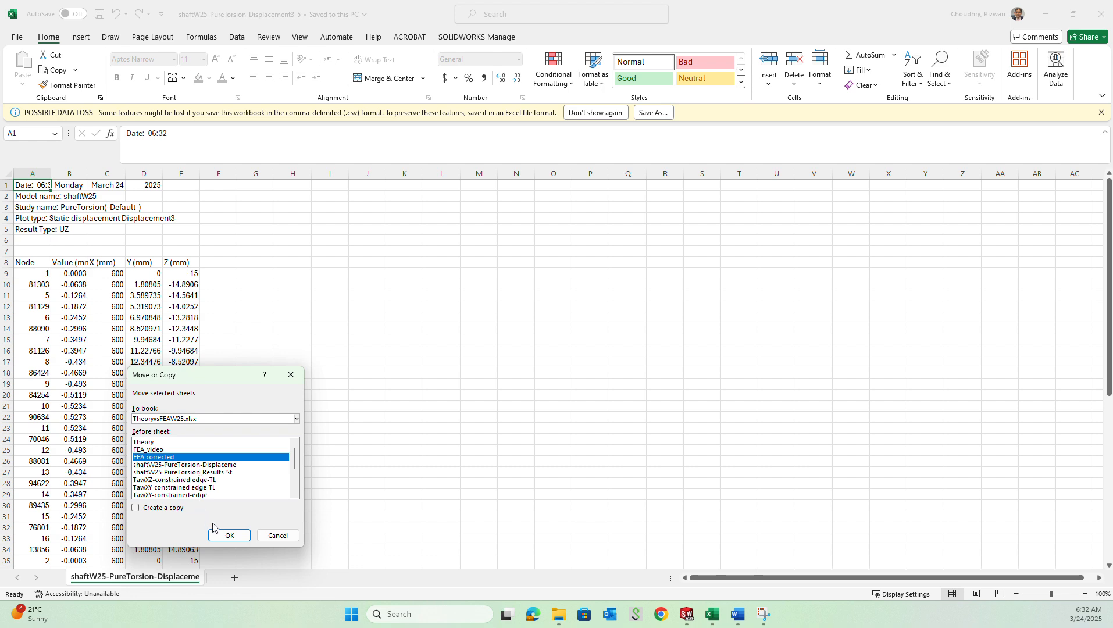
{"action": "left_click", "coordinate": [185, 465]}
{"action": "left_click", "coordinate": [229, 535]}
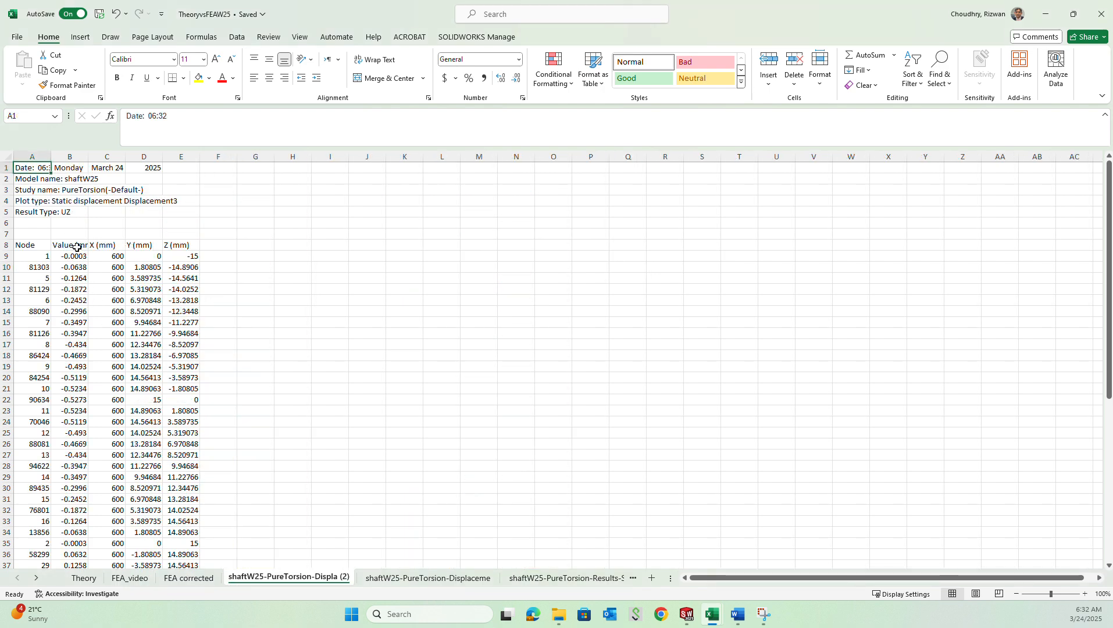
Step: Copy the UZ values with their header, B8:B60, from the moved sheet into the FEA_video sheet starting at O3
{"action": "left_click_drag", "start_coordinate": [79, 244], "coordinate": [69, 543]}
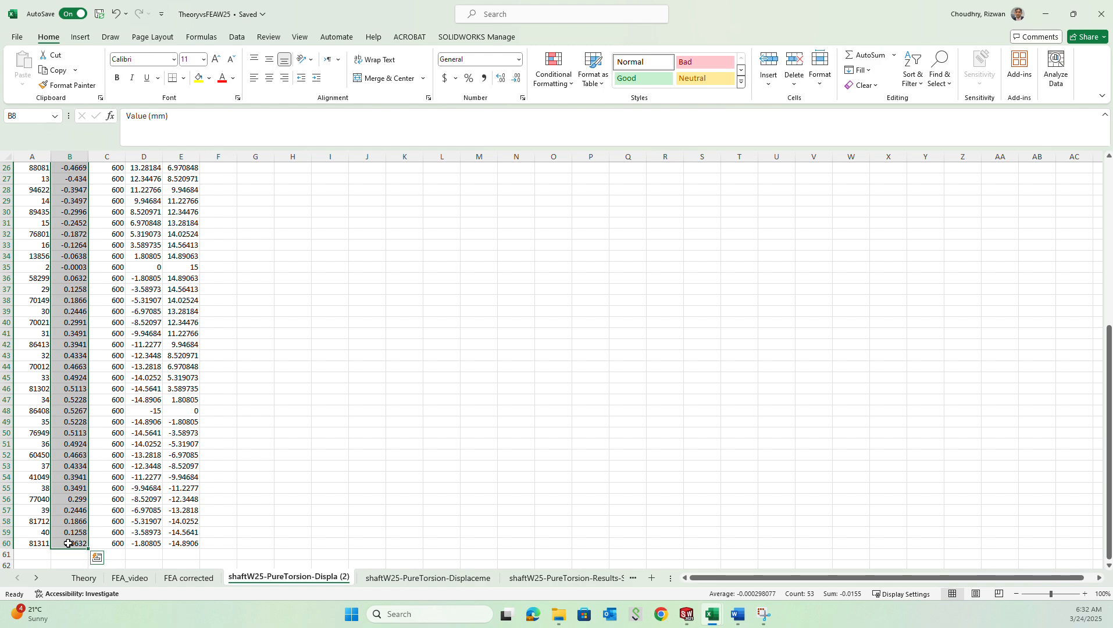
{"action": "right_click", "coordinate": [70, 543]}
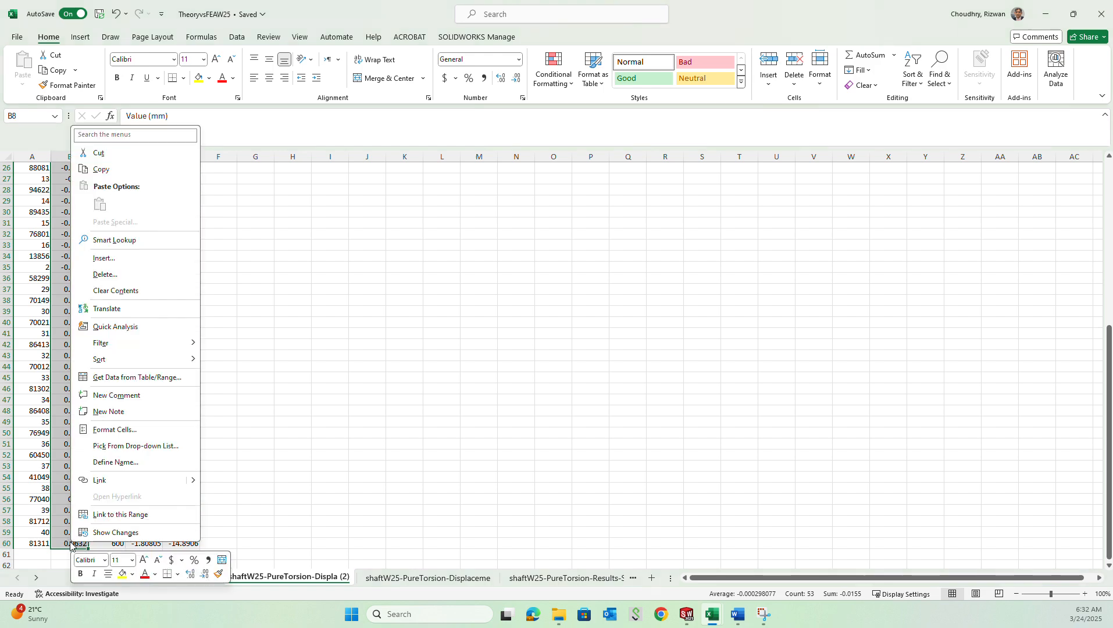
{"action": "left_click", "coordinate": [117, 170]}
{"action": "scroll", "coordinate": [117, 291], "scroll_direction": "up", "scroll_amount": 8}
{"action": "left_click", "coordinate": [131, 578]}
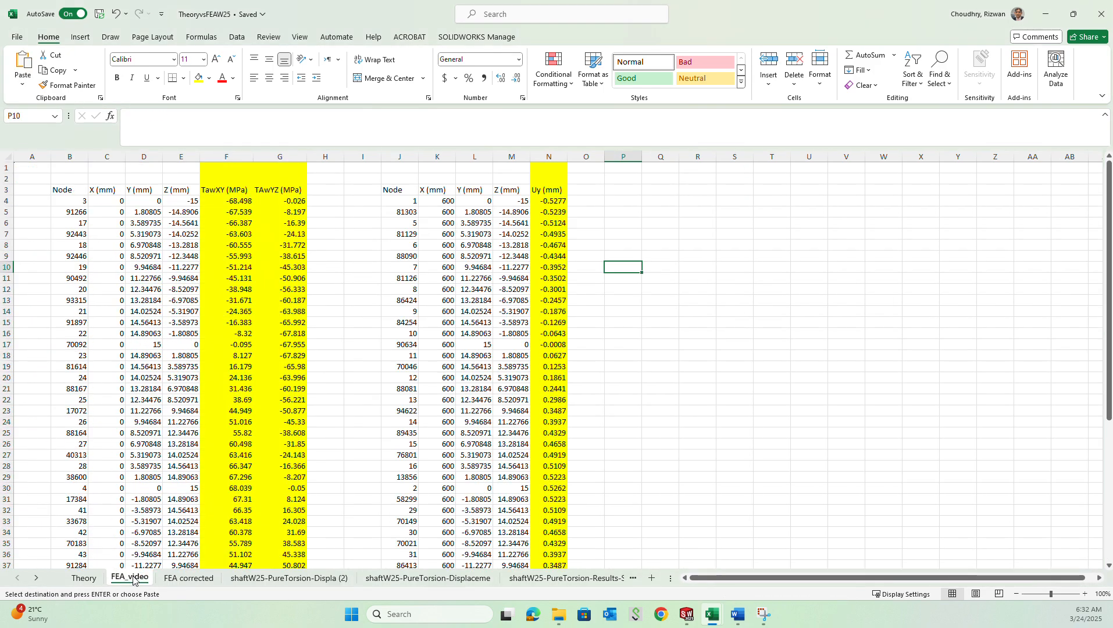
{"action": "right_click", "coordinate": [593, 190]}
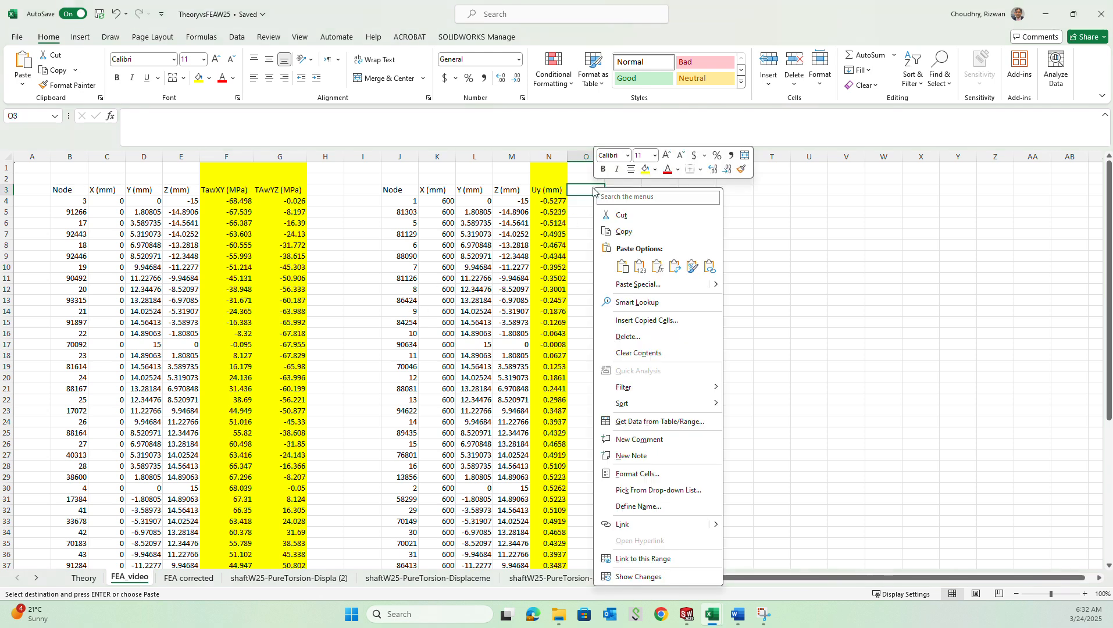
{"action": "left_click", "coordinate": [622, 266]}
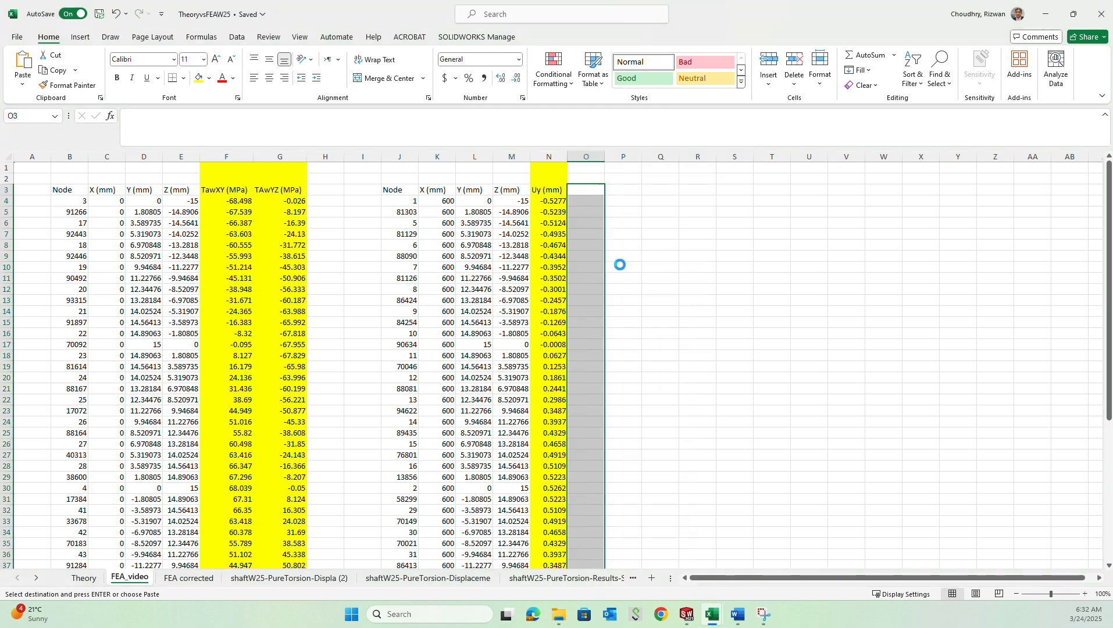
Step: Change the header in O3 to Uz (mm) and fill column O with yellow
{"action": "double_click", "coordinate": [579, 190]}
{"action": "double_click", "coordinate": [582, 190]}
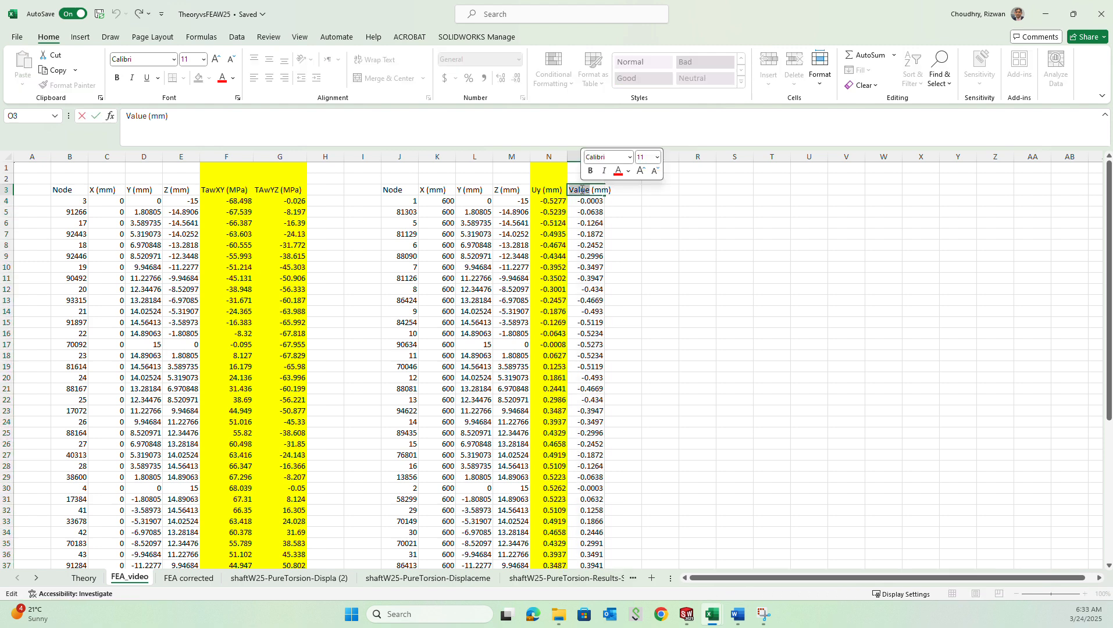
{"action": "type", "text": "Uz"}
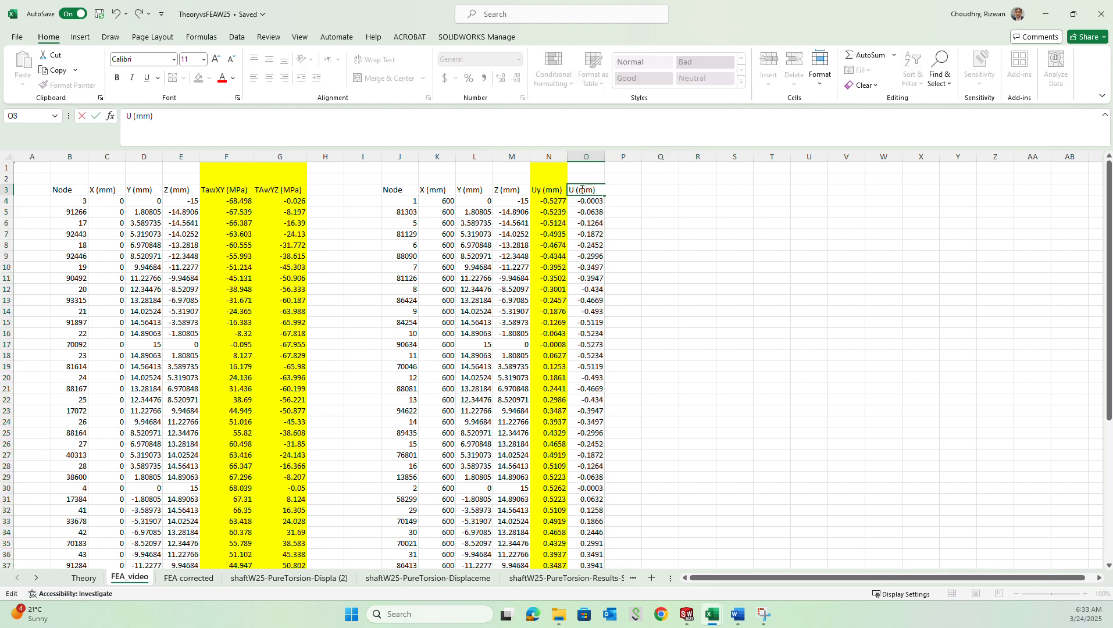
{"action": "key", "text": "Return"}
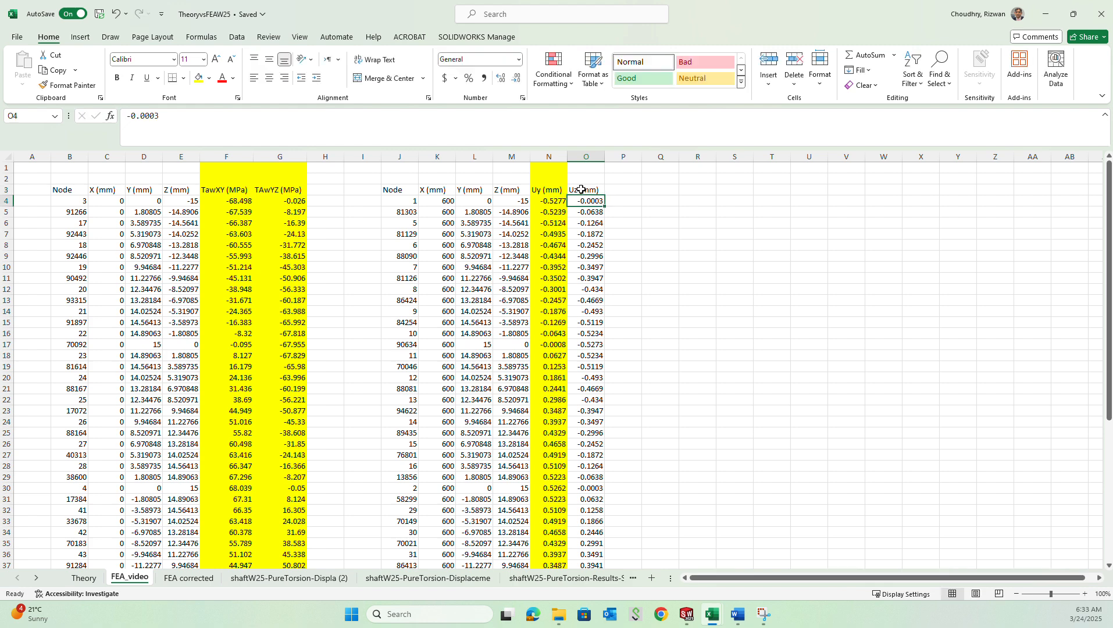
{"action": "left_click", "coordinate": [587, 155]}
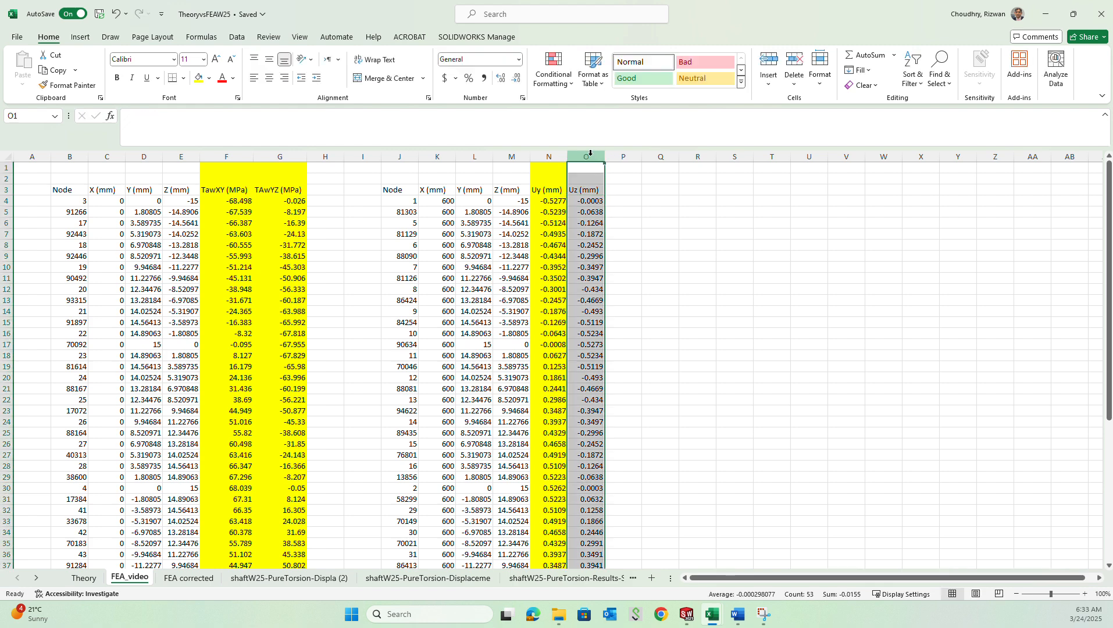
{"action": "left_click", "coordinate": [199, 78]}
{"action": "left_click", "coordinate": [631, 223]}
Step: Enter the column header Ur (mm) in cell P3
{"action": "left_click", "coordinate": [632, 191]}
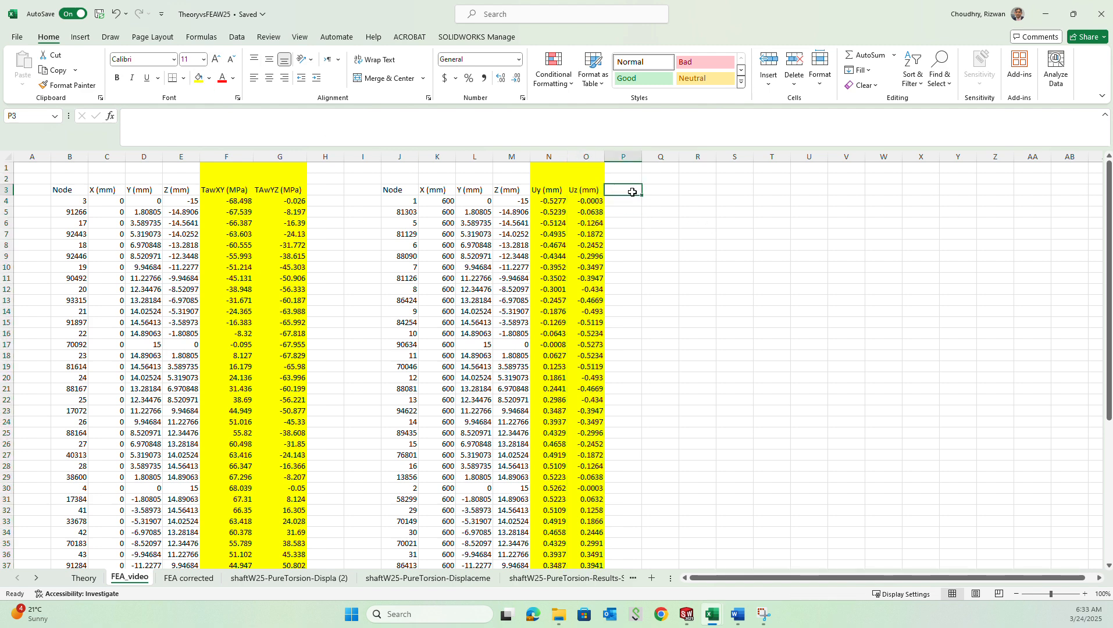
{"action": "type", "text": "U"}
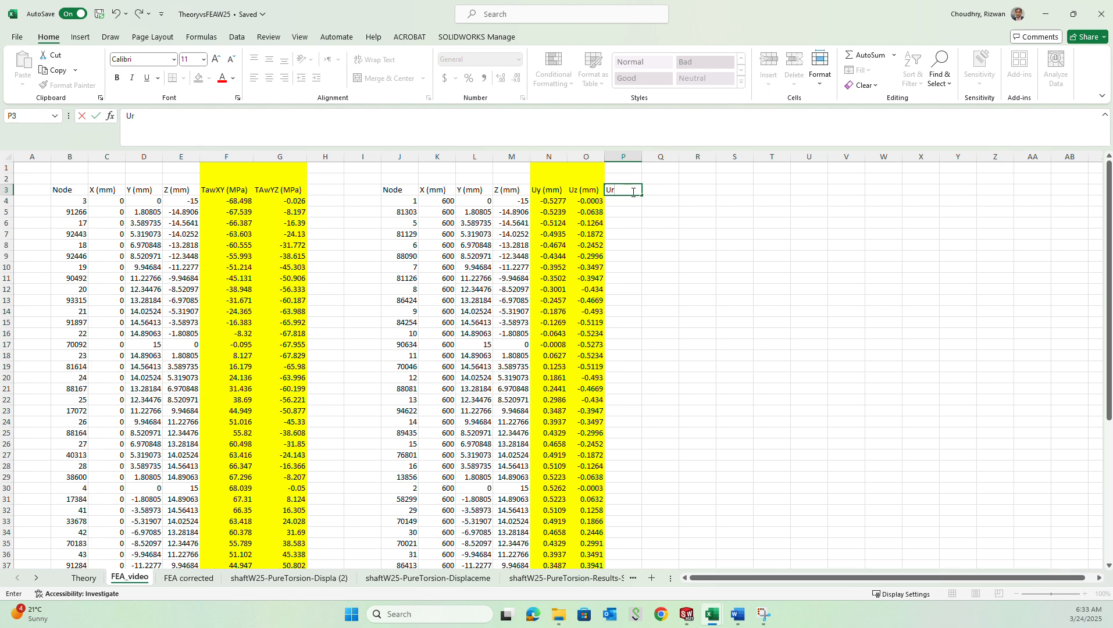
{"action": "type", "text": "r"}
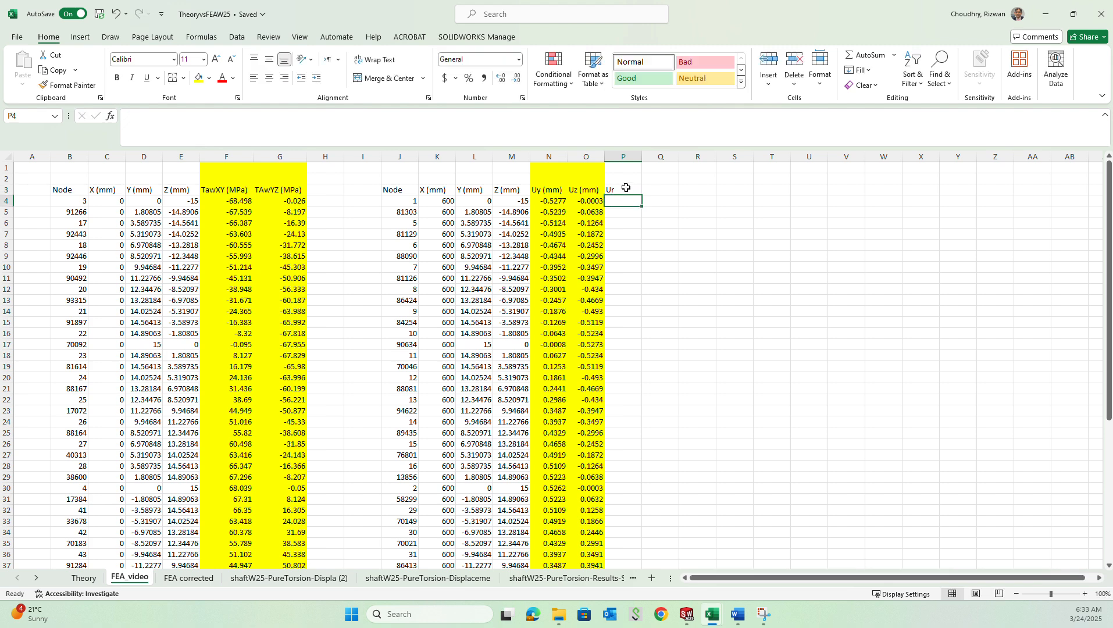
{"action": "left_click", "coordinate": [627, 189]}
{"action": "type", "text": "(mm"}
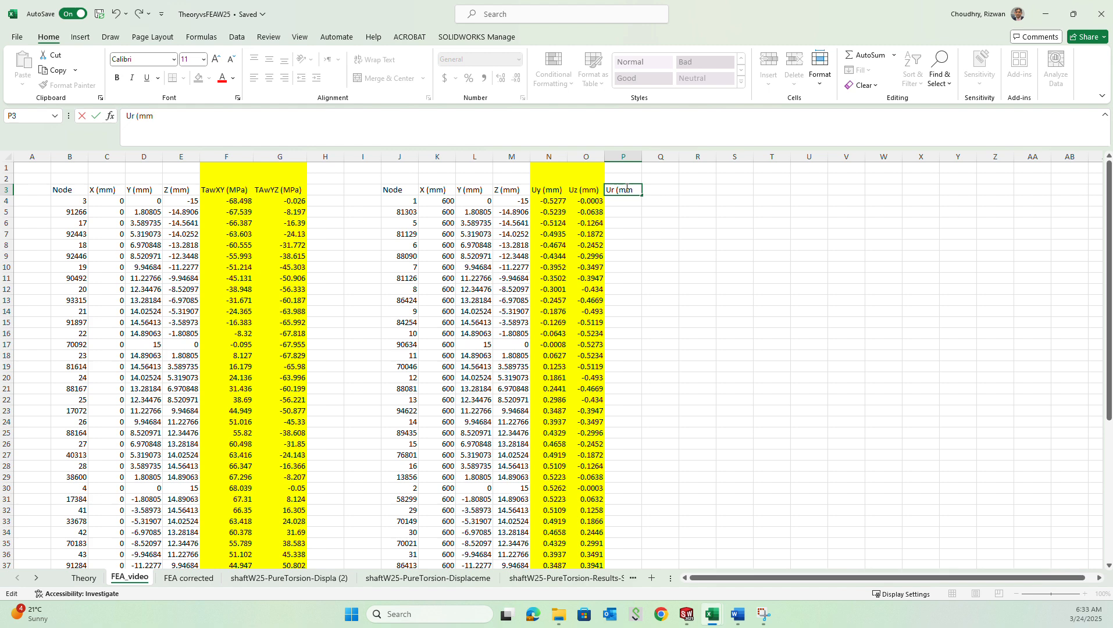
{"action": "type", "text": ")"}
{"action": "key", "text": "Return"}
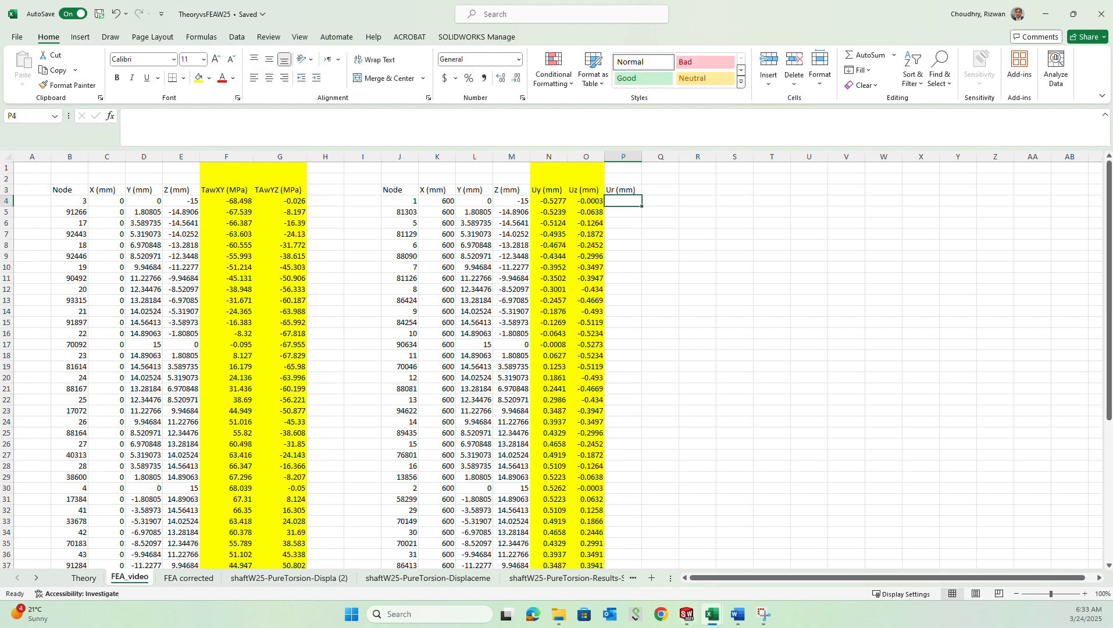
Step: Switch to the Word lab document and replace the minus sign with a plus sign in the resultant displacement equation under item iii
{"action": "left_click", "coordinate": [737, 615]}
{"action": "scroll", "coordinate": [772, 400], "scroll_direction": "down", "scroll_amount": 10}
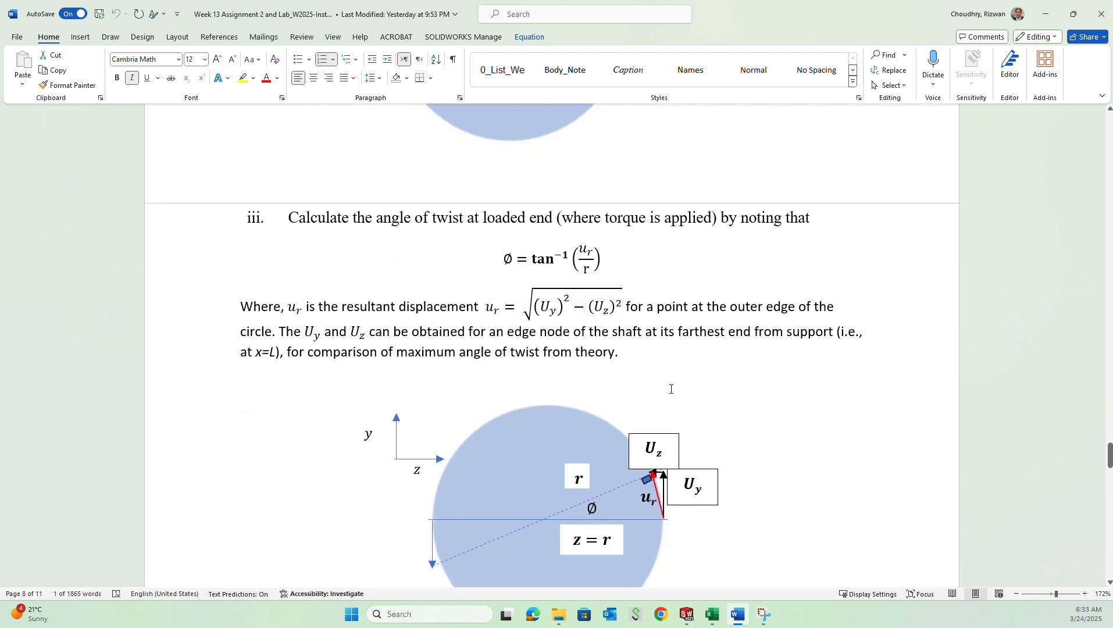
{"action": "left_click", "coordinate": [581, 309]}
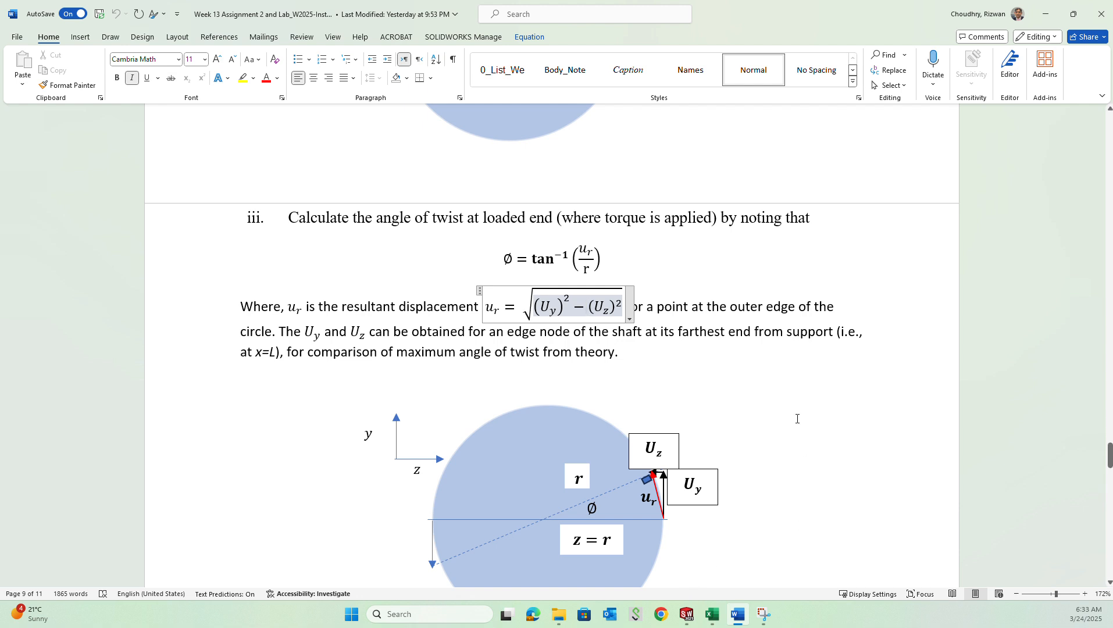
{"action": "key", "text": "BackSpace"}
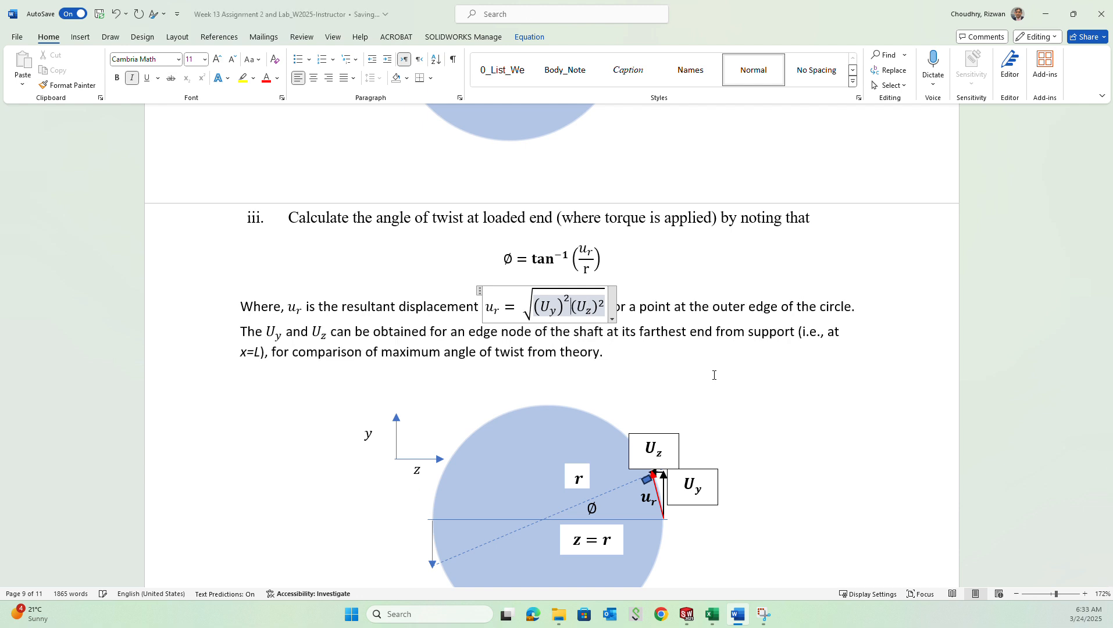
{"action": "type", "text": "+"}
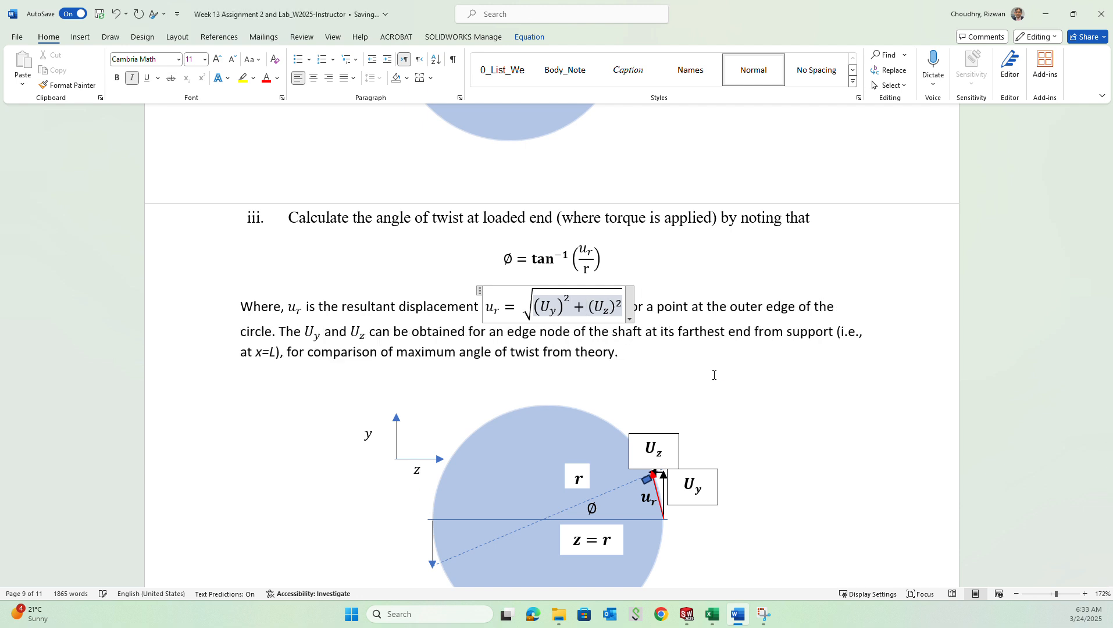
{"action": "left_click", "coordinate": [780, 382]}
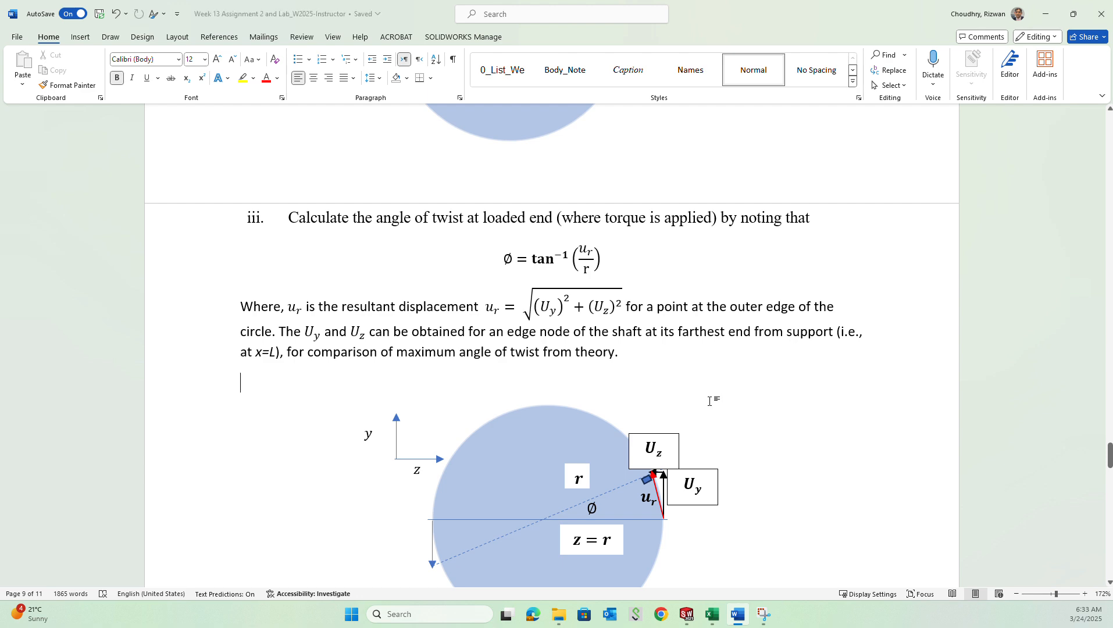
Step: Switch back to the Excel workbook and calculate the resultant displacement in P4 with =SQRT((N4^2)+(O4^2))
{"action": "key", "text": "alt+Tab"}
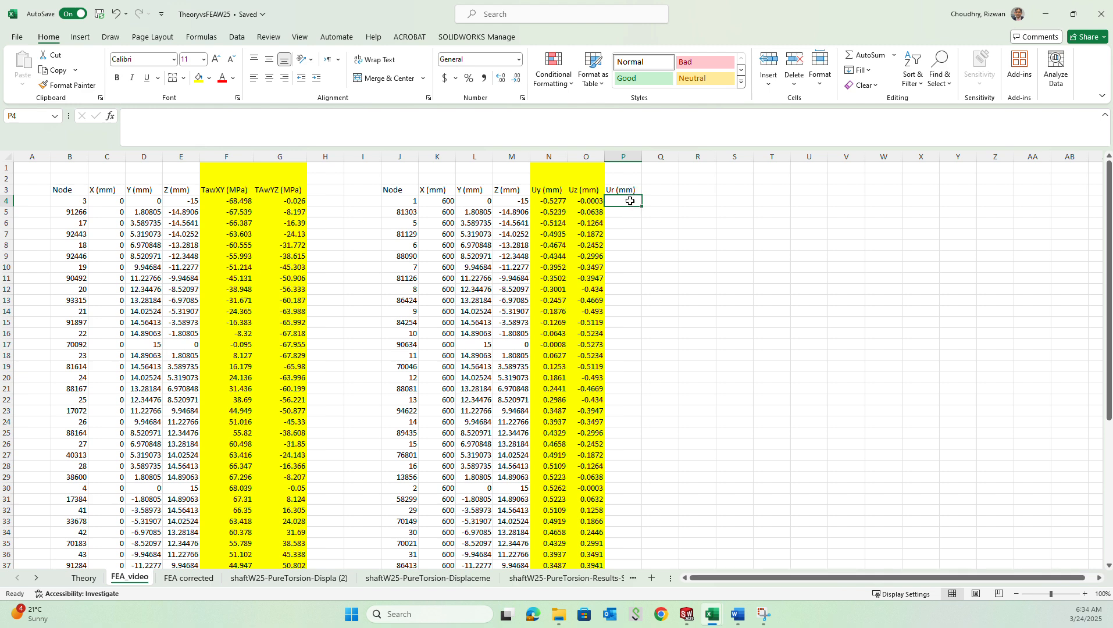
{"action": "type", "text": "="}
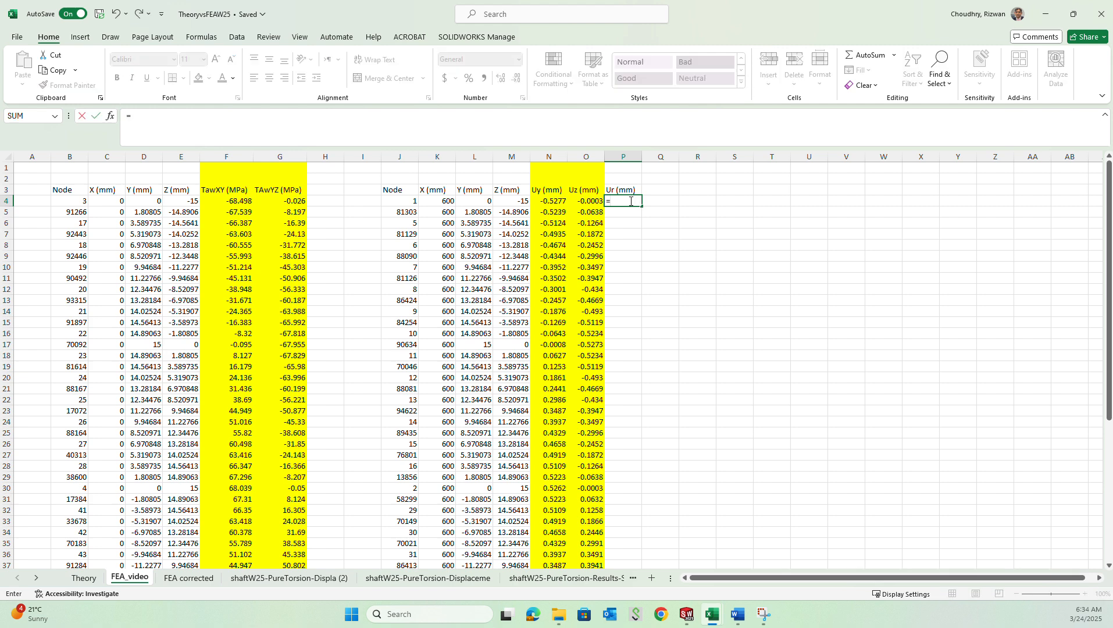
{"action": "type", "text": "sqrt("}
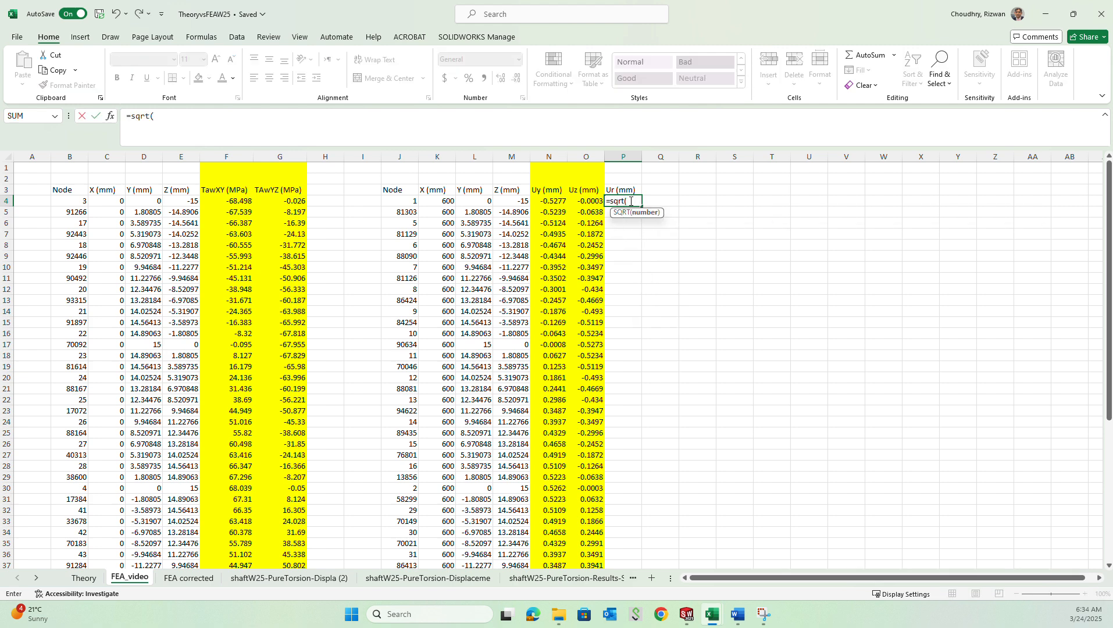
{"action": "left_click", "coordinate": [547, 201]}
{"action": "type", "text": "^2"}
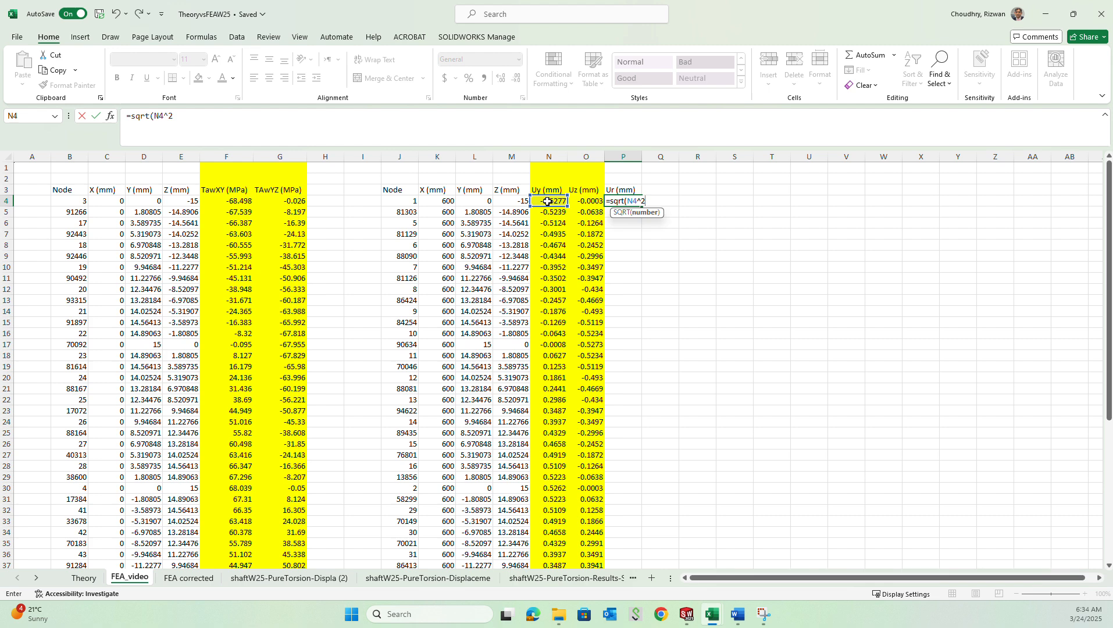
{"action": "type", "text": ")"}
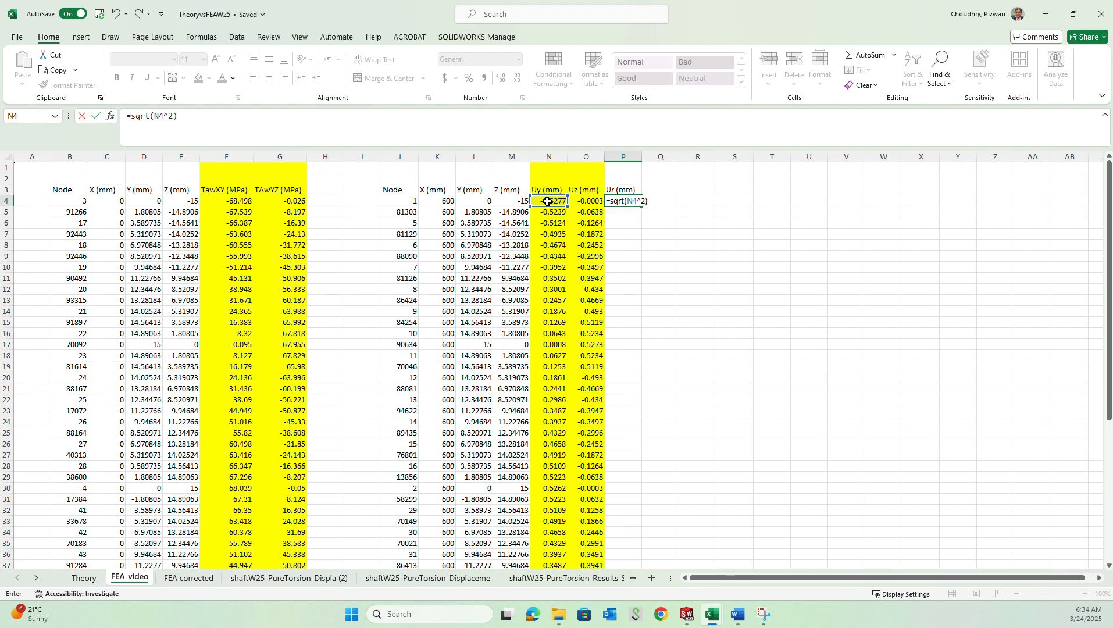
{"action": "type", "text": "+"}
{"action": "left_click", "coordinate": [594, 200]}
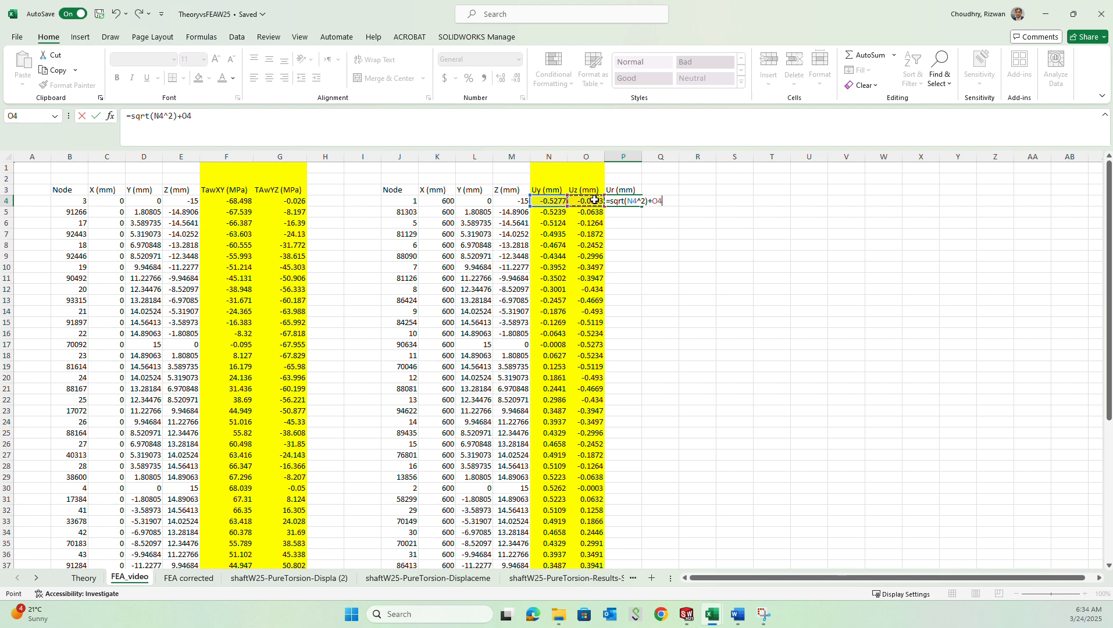
{"action": "type", "text": "^2"}
{"action": "left_click", "coordinate": [653, 200]}
{"action": "type", "text": "("}
{"action": "left_click", "coordinate": [625, 201]}
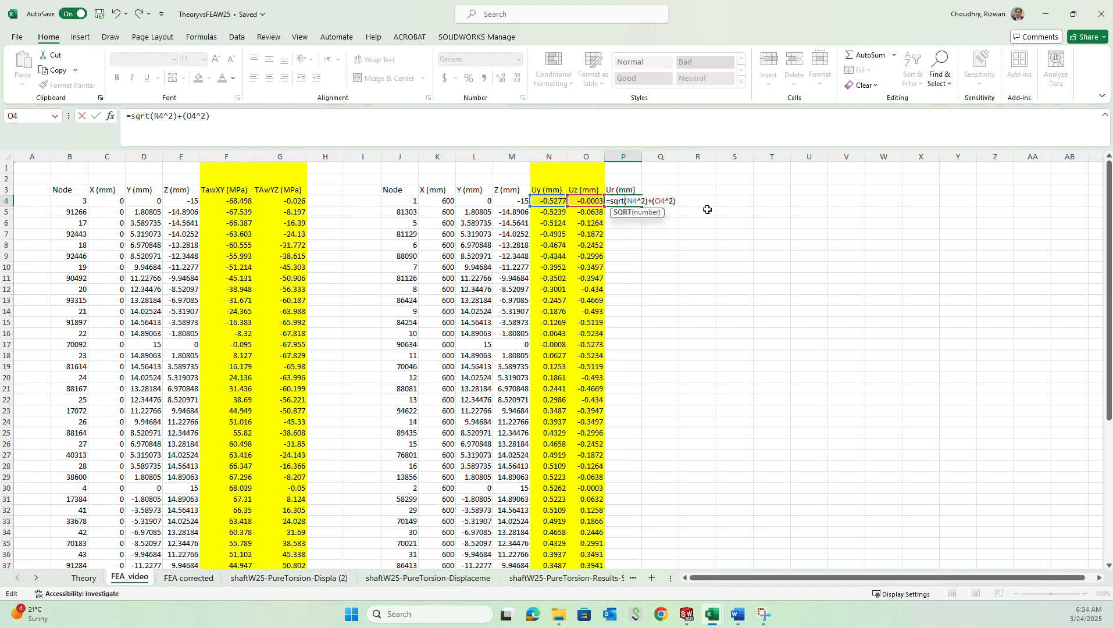
{"action": "type", "text": "(N4^2"}
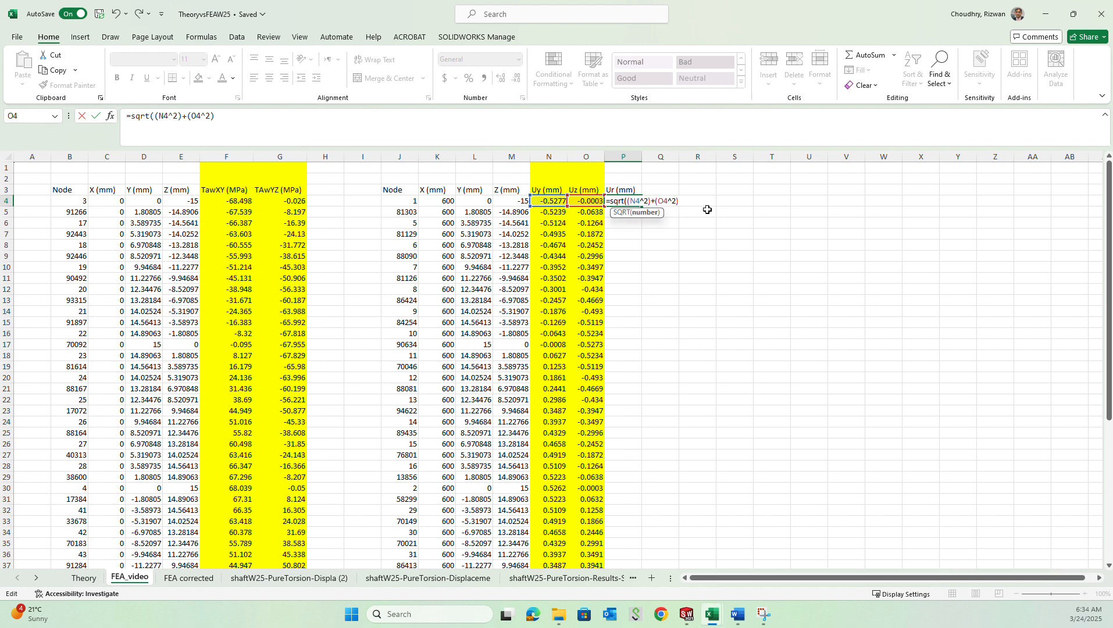
{"action": "type", "text": ")"}
{"action": "key", "text": "Return"}
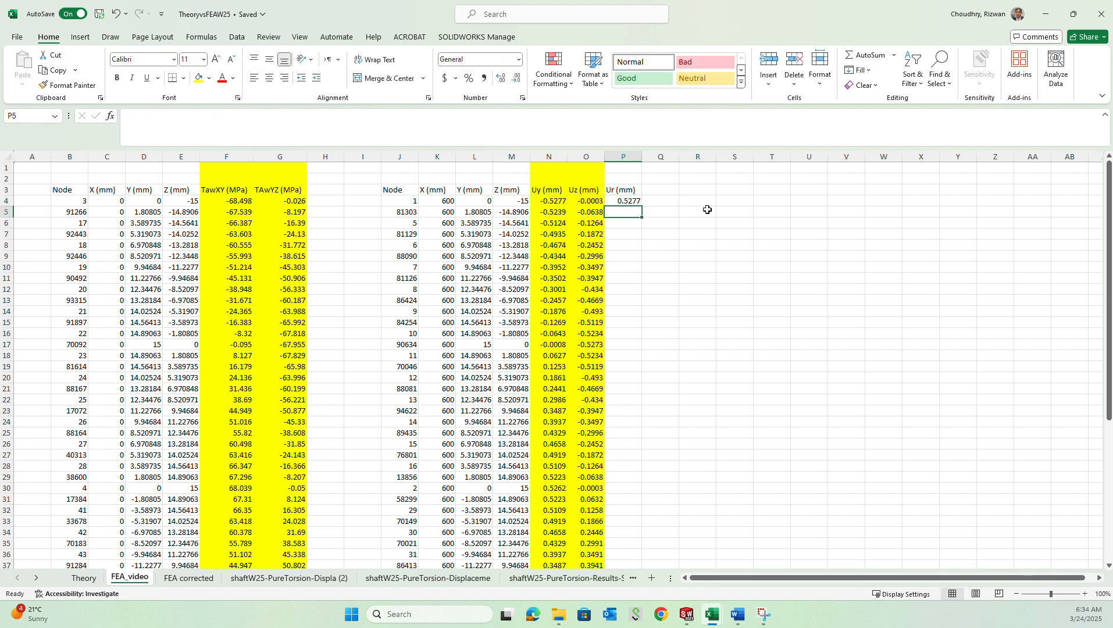
Step: Enter the label radius in P2, its value 15 in Q2 and the unit mm in R2
{"action": "left_click", "coordinate": [631, 201]}
{"action": "left_click", "coordinate": [650, 193]}
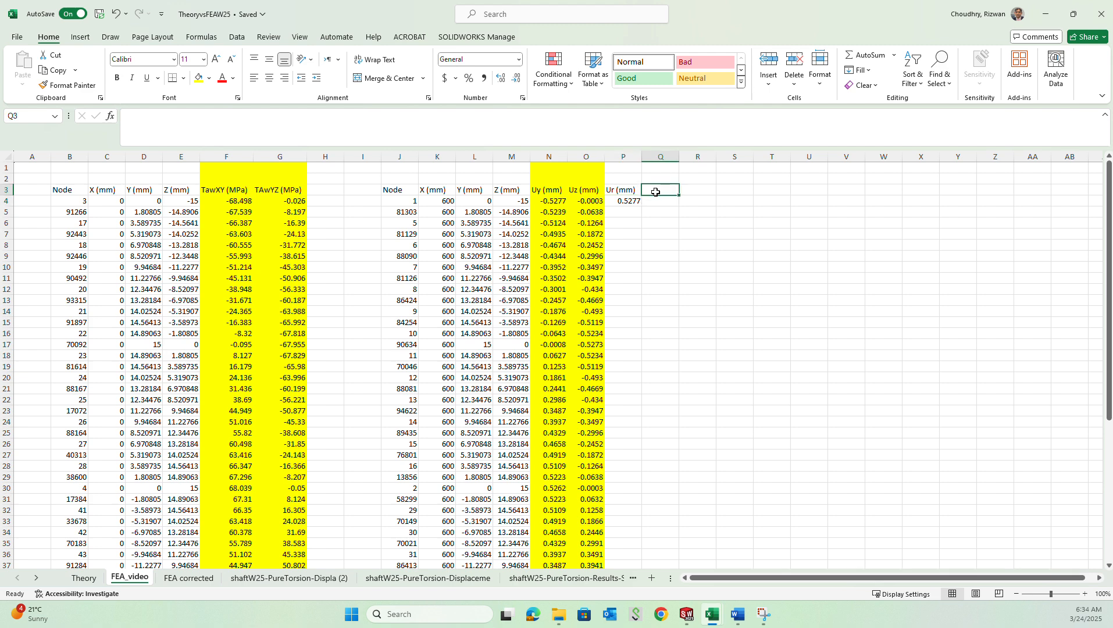
{"action": "left_click", "coordinate": [626, 181]}
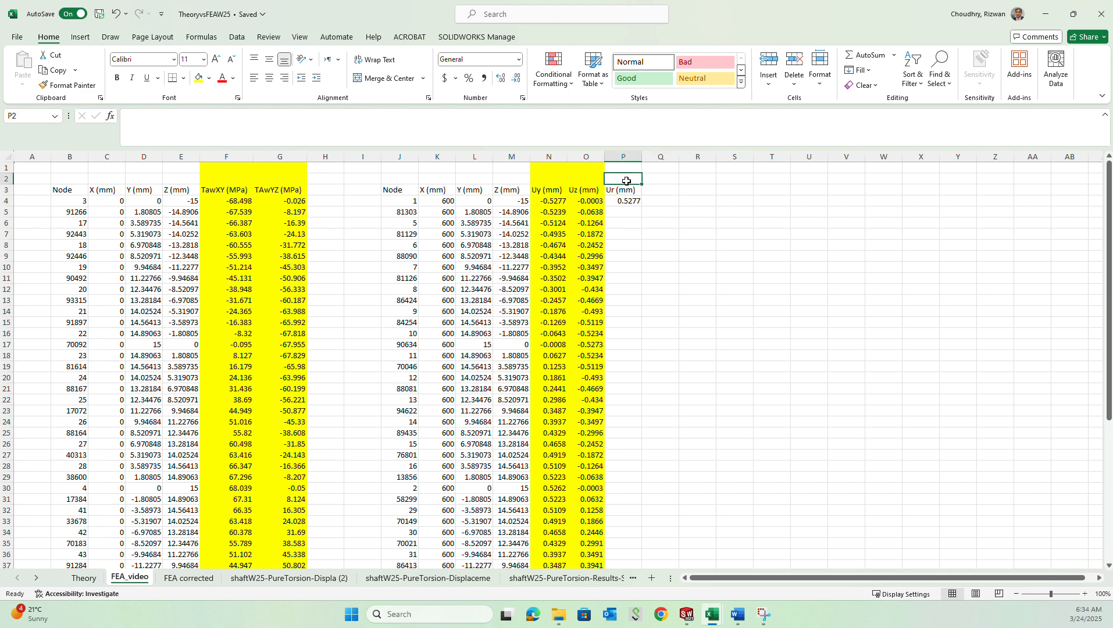
{"action": "type", "text": "radius"}
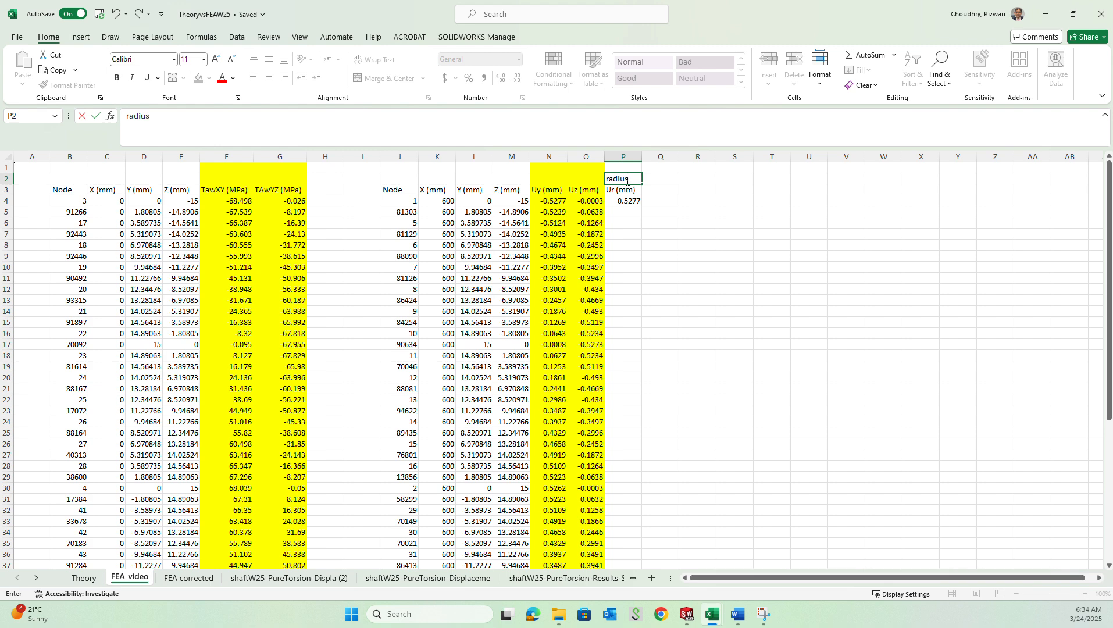
{"action": "key", "text": "Tab"}
{"action": "type", "text": "15"}
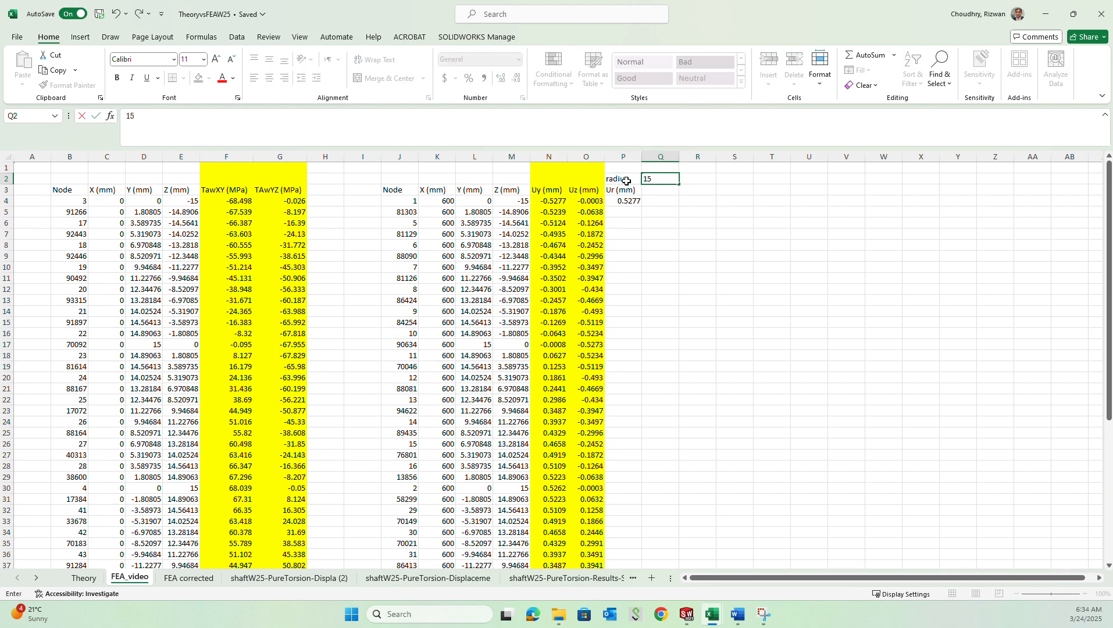
{"action": "key", "text": "Tab"}
{"action": "type", "text": "mm"}
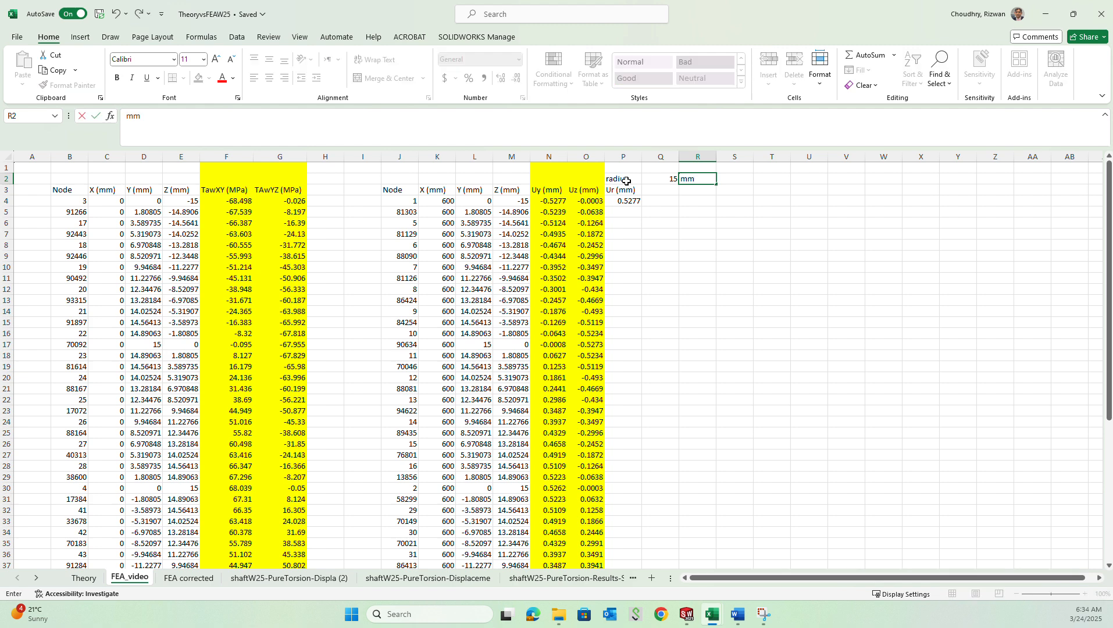
{"action": "key", "text": "Return"}
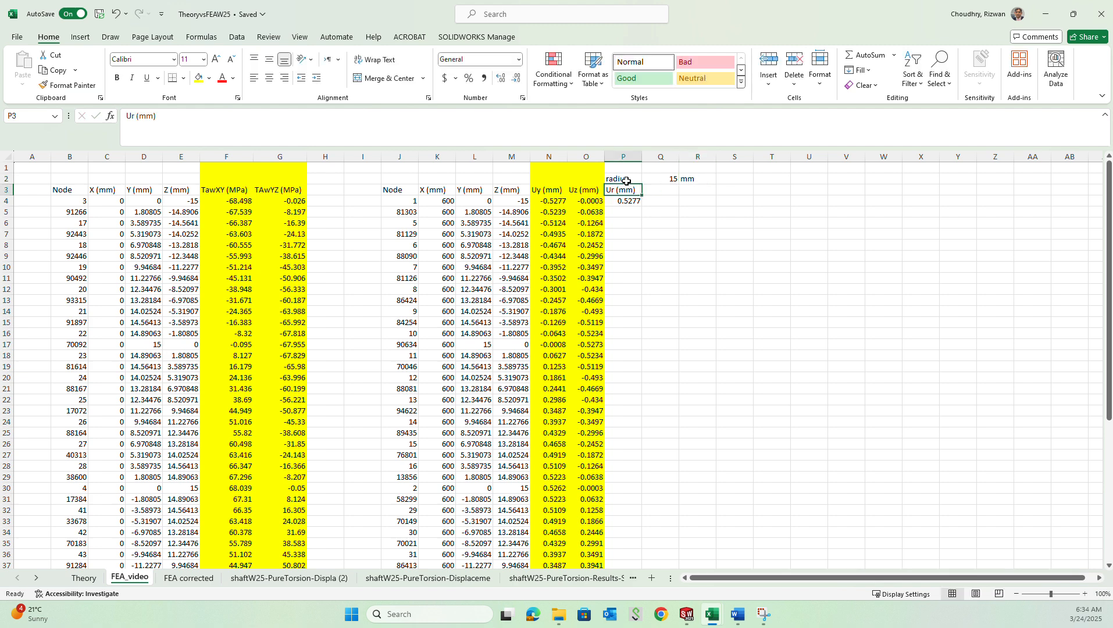
Step: Enter the header Angle of twist (phi) in Q3 and widen column Q
{"action": "left_click", "coordinate": [688, 179]}
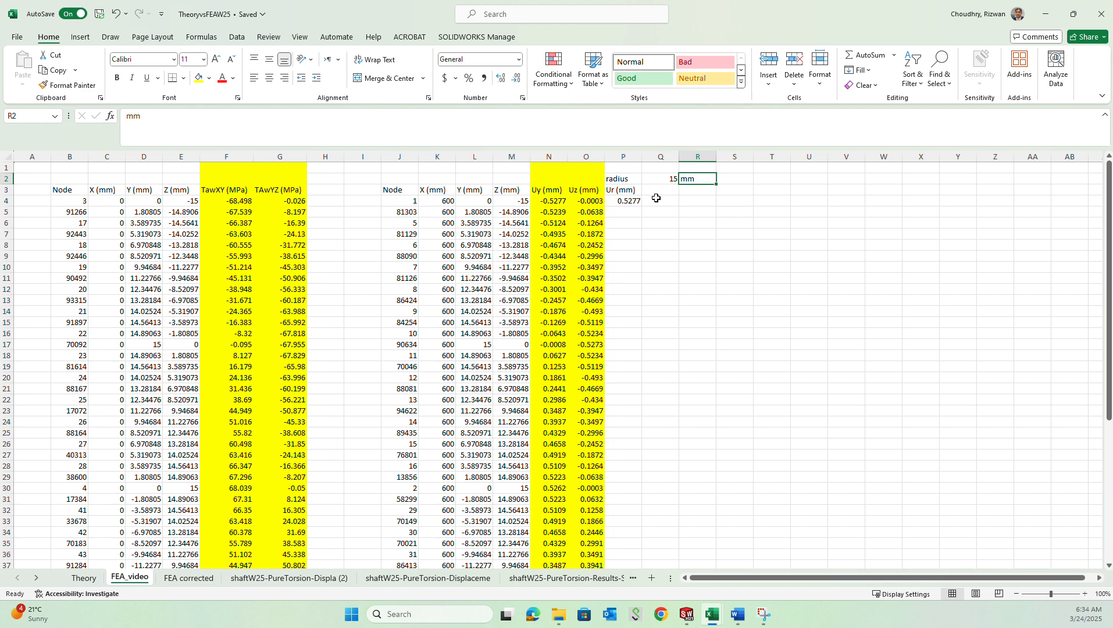
{"action": "left_click", "coordinate": [663, 190]}
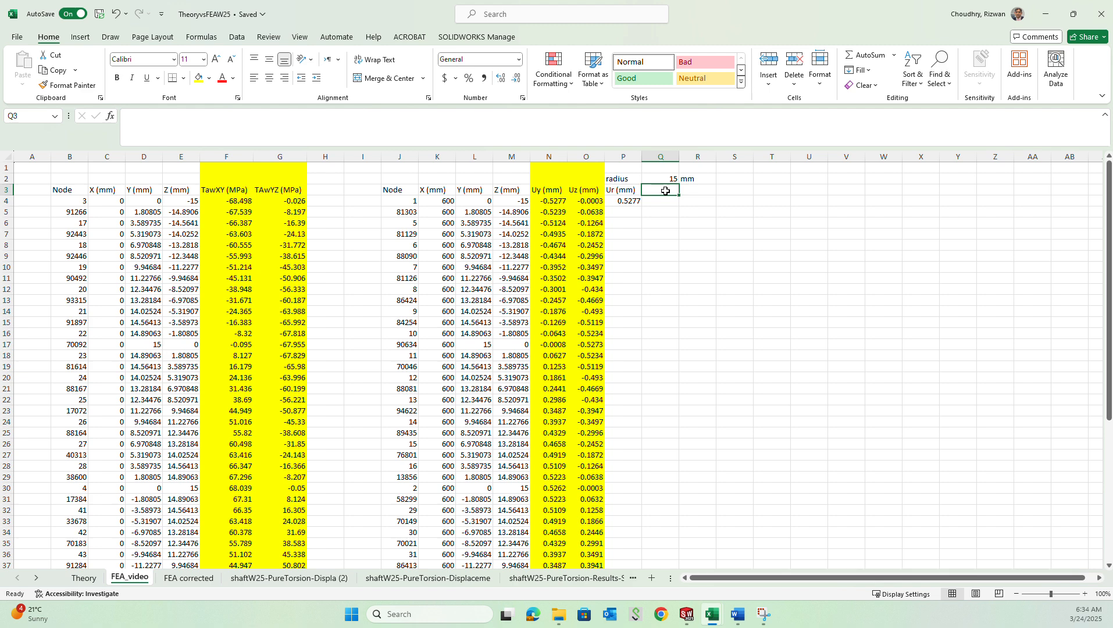
{"action": "type", "text": "Angl"}
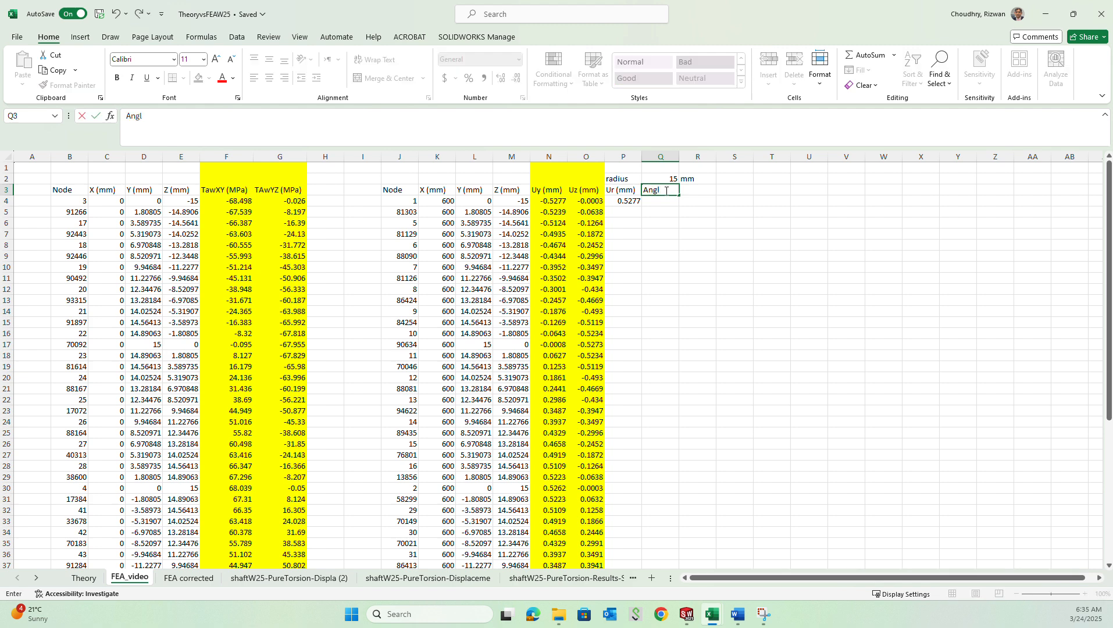
{"action": "type", "text": "e of twist (phi)"}
{"action": "key", "text": "Return"}
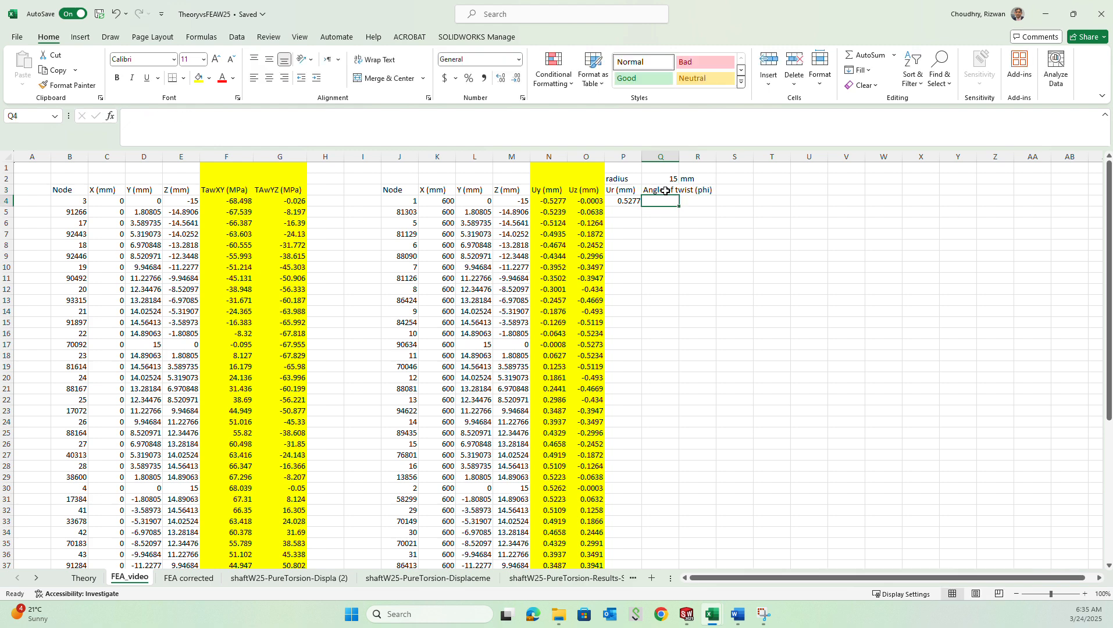
{"action": "left_click", "coordinate": [665, 191]}
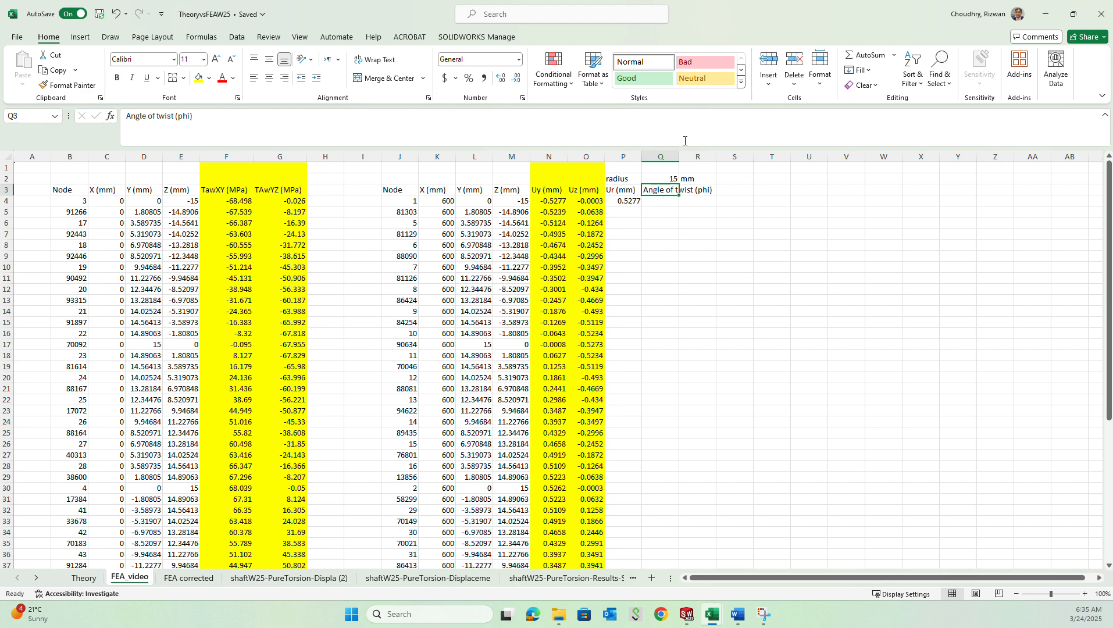
{"action": "left_click_drag", "start_coordinate": [679, 157], "coordinate": [707, 156]}
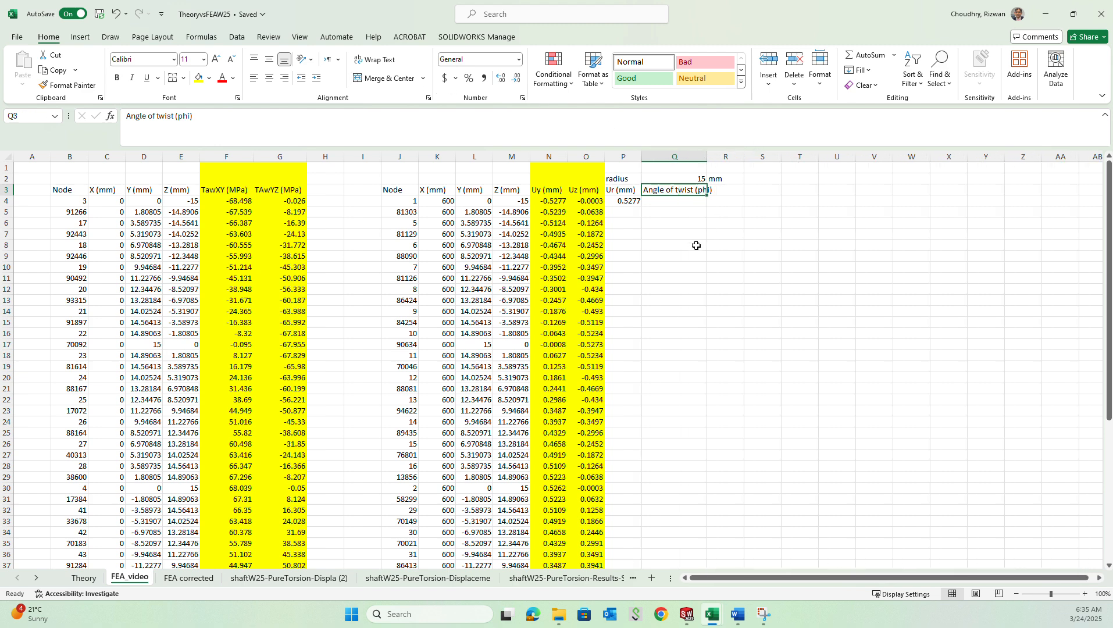
Step: Calculate the angle of twist in Q4 with =ATAN(P4/$Q$2), keeping the radius reference absolute
{"action": "left_click", "coordinate": [701, 200]}
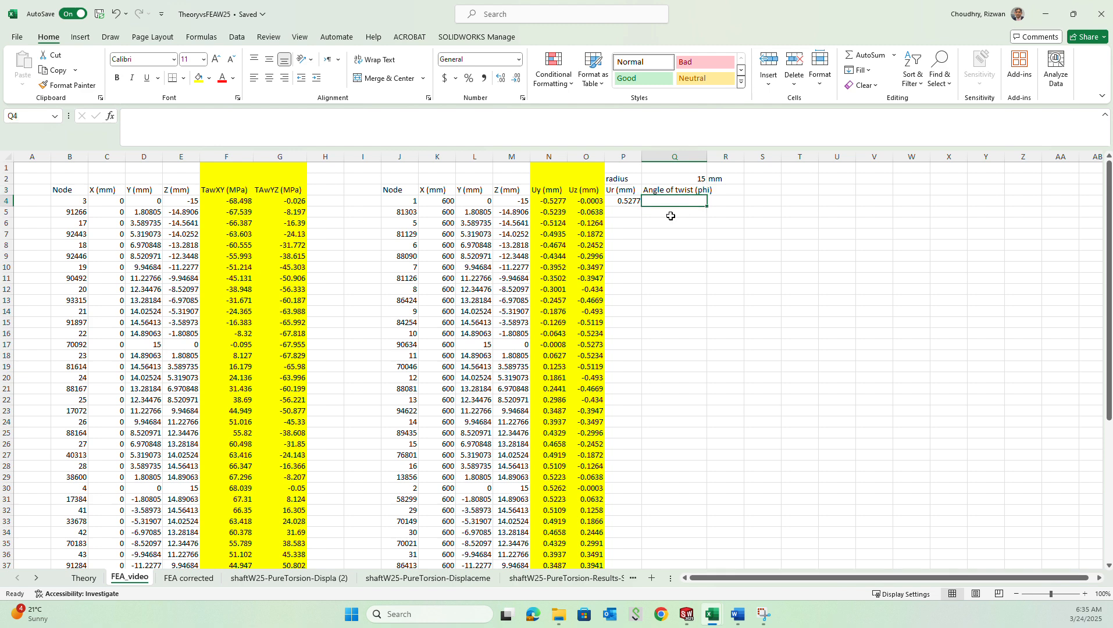
{"action": "type", "text": "=tan"}
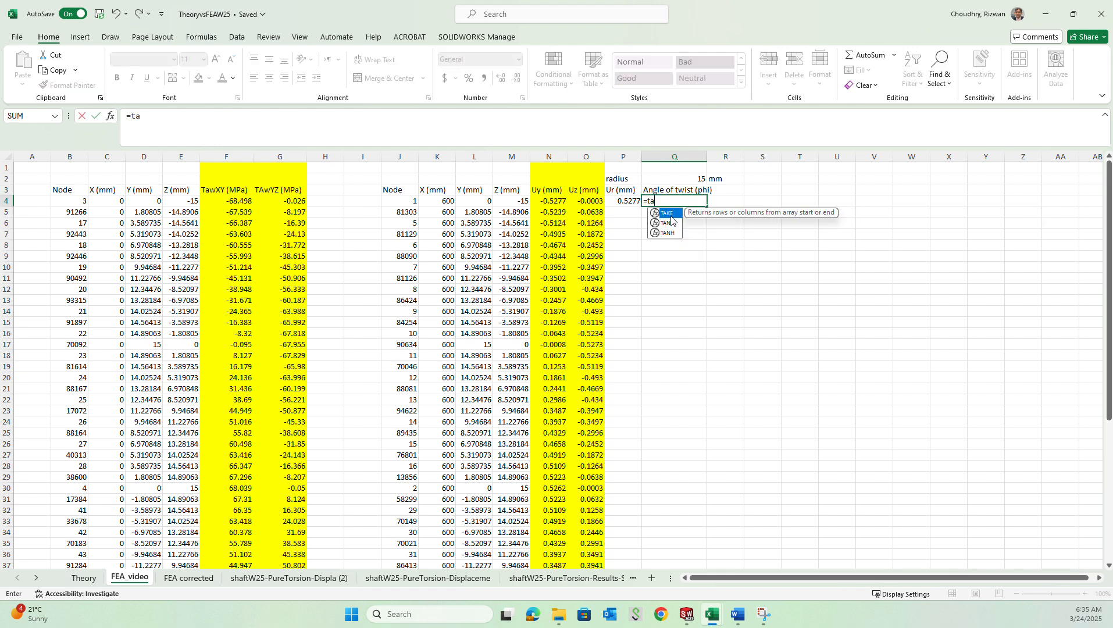
{"action": "key", "text": "BackSpace"}
{"action": "key", "text": "BackSpace"}
{"action": "key", "text": "BackSpace"}
{"action": "type", "text": "a"}
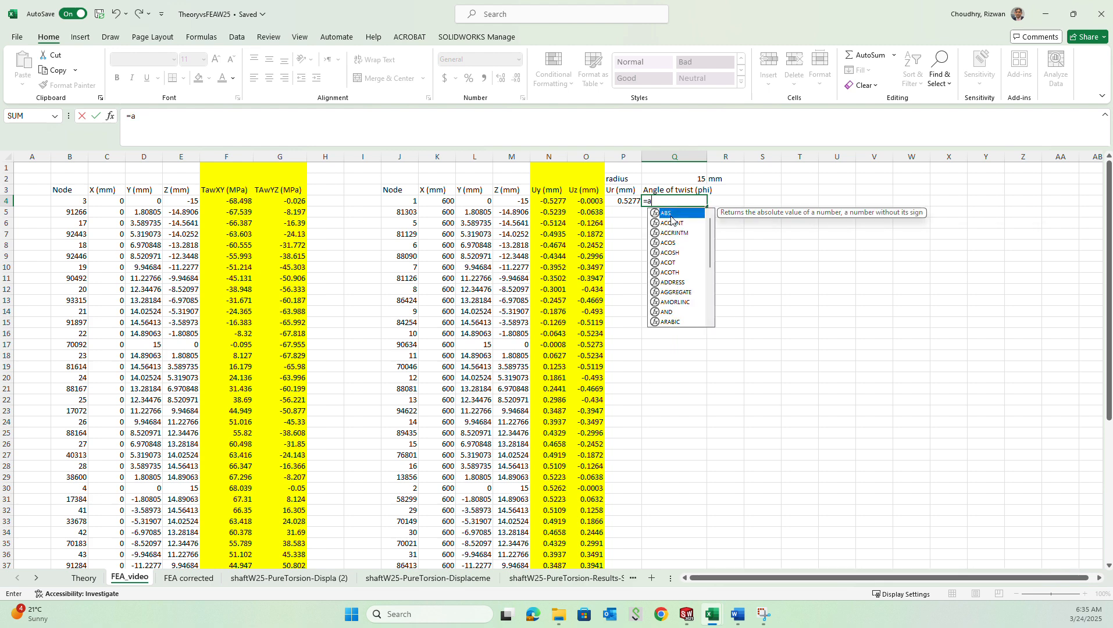
{"action": "type", "text": "tan"}
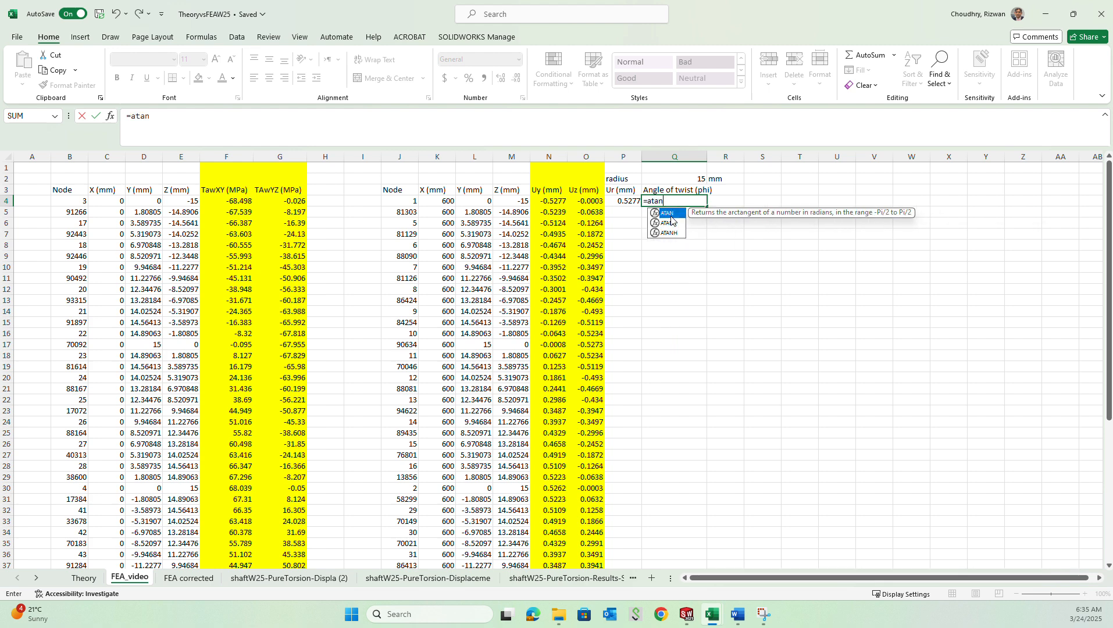
{"action": "type", "text": "("}
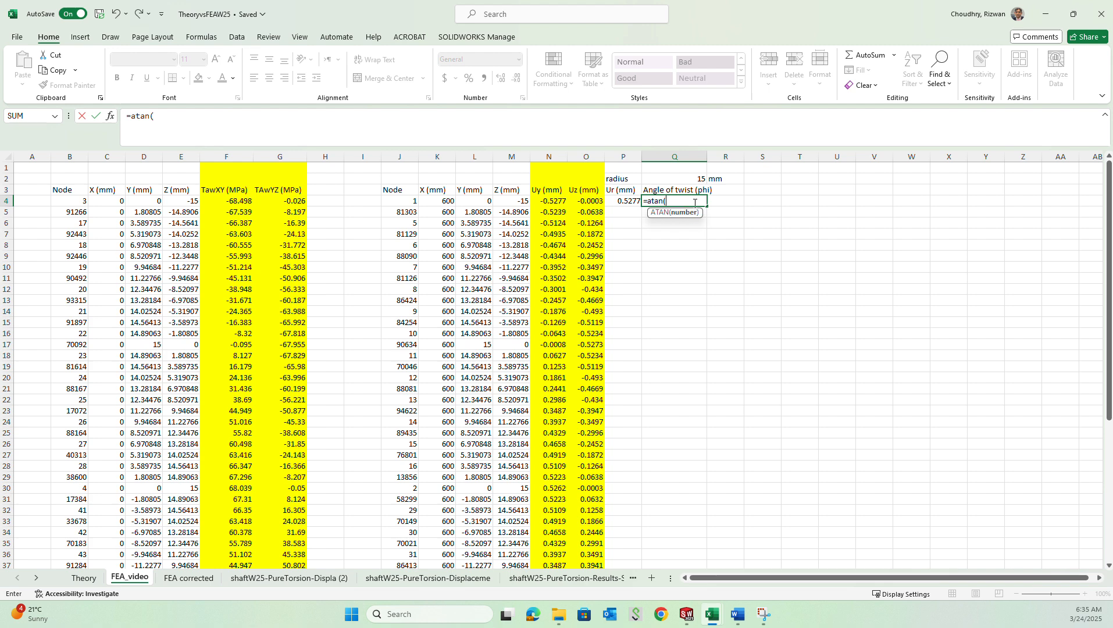
{"action": "left_click", "coordinate": [623, 201]}
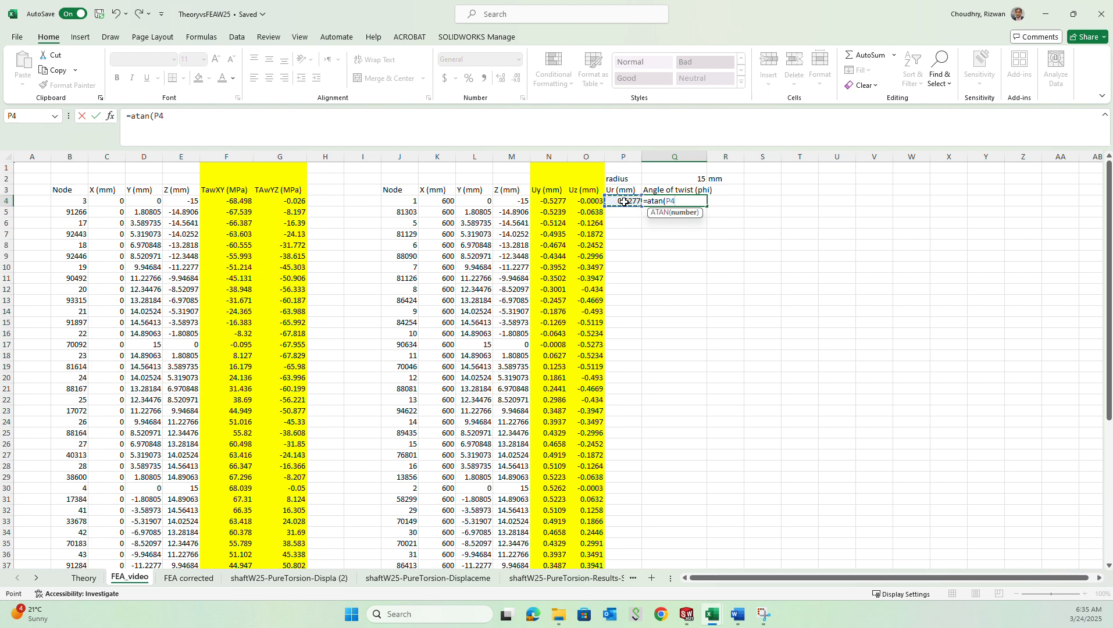
{"action": "type", "text": "/"}
{"action": "left_click", "coordinate": [671, 181]}
{"action": "left_click", "coordinate": [680, 201]}
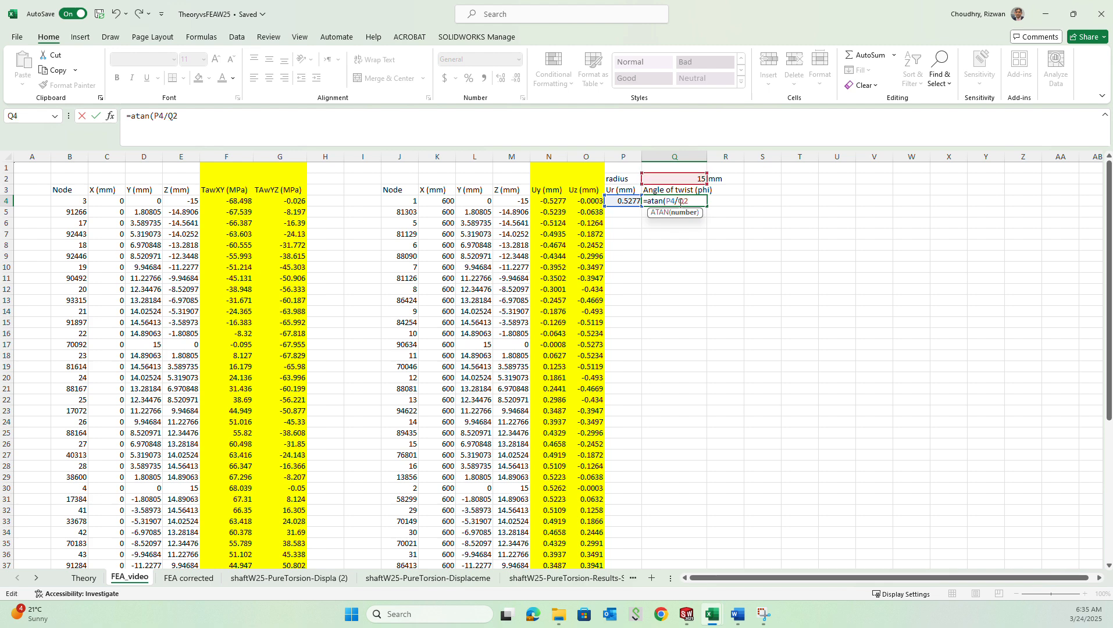
{"action": "type", "text": "$Q$2)"}
{"action": "key", "text": "Return"}
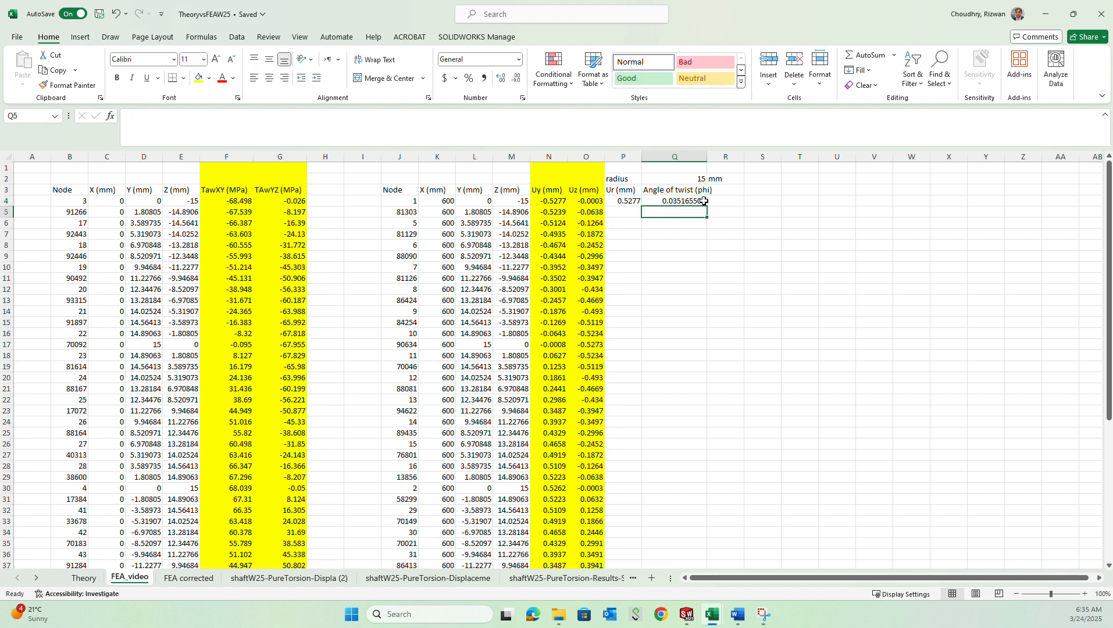
Step: Copy the angle of twist header from Q3 to R3 and change the copy to Angle (deg) of twist (phi)
{"action": "left_click", "coordinate": [697, 187]}
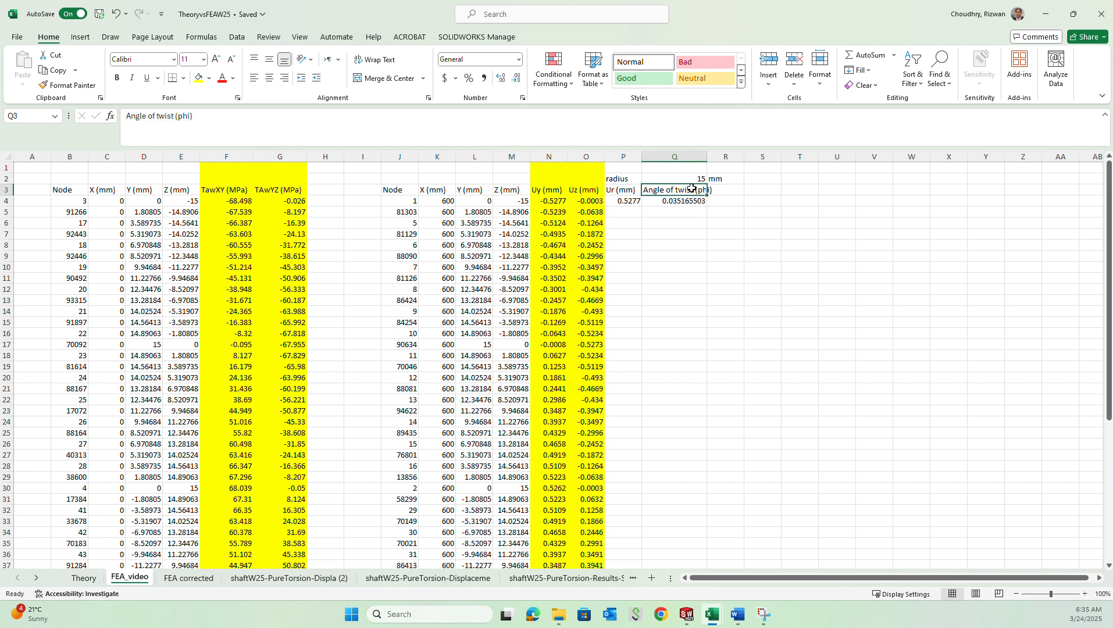
{"action": "right_click", "coordinate": [697, 188]}
{"action": "left_click", "coordinate": [734, 224]}
{"action": "left_click", "coordinate": [738, 191]}
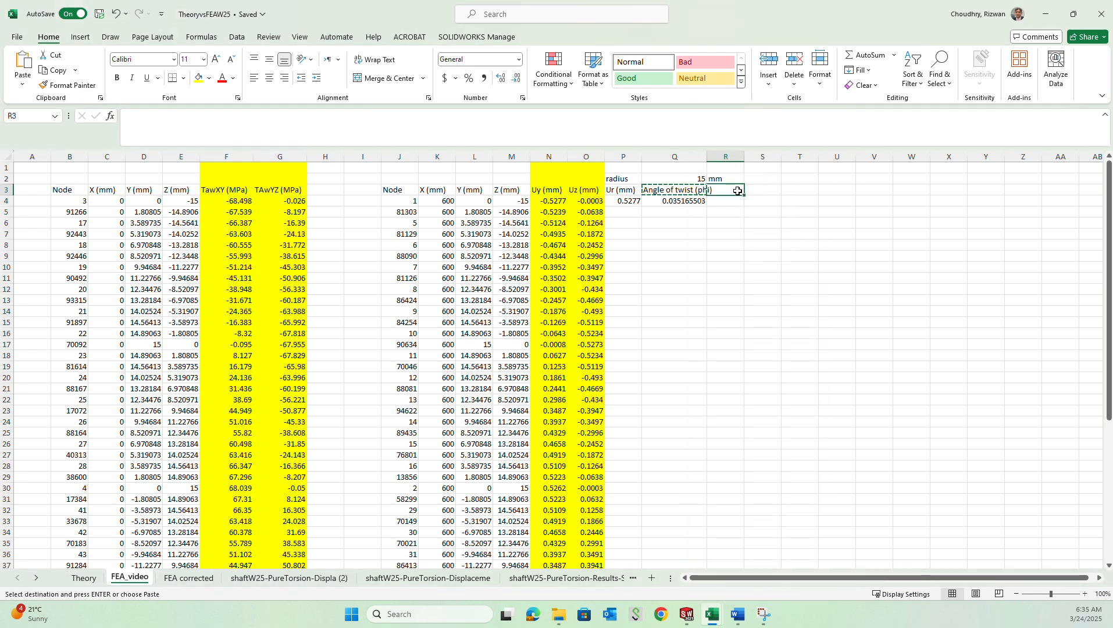
{"action": "right_click", "coordinate": [742, 194]}
{"action": "left_click", "coordinate": [767, 269]}
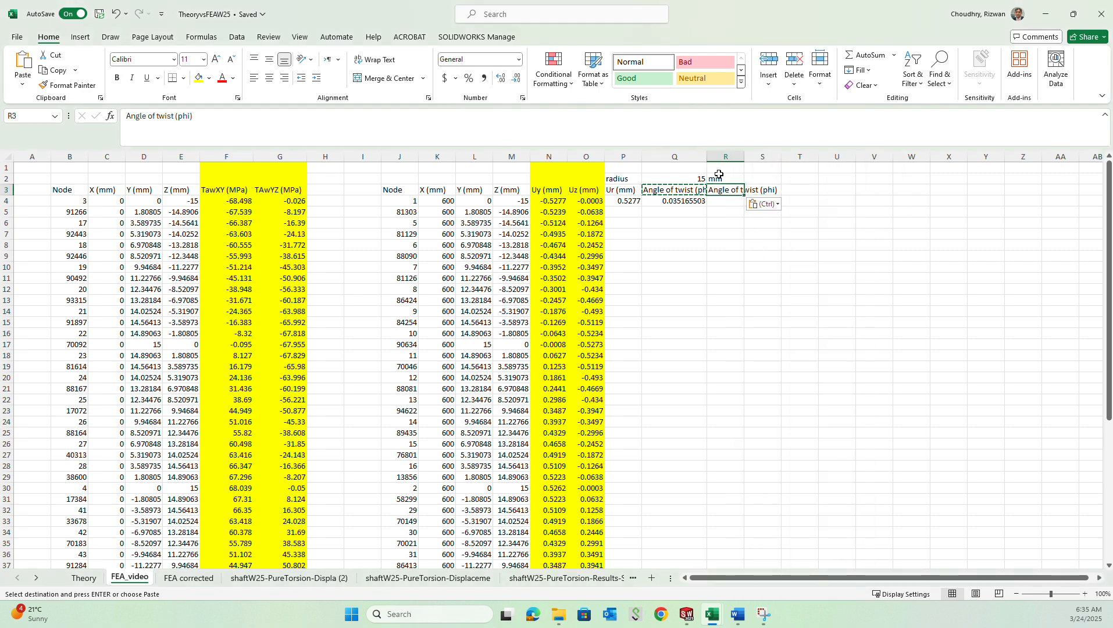
{"action": "double_click", "coordinate": [721, 192]}
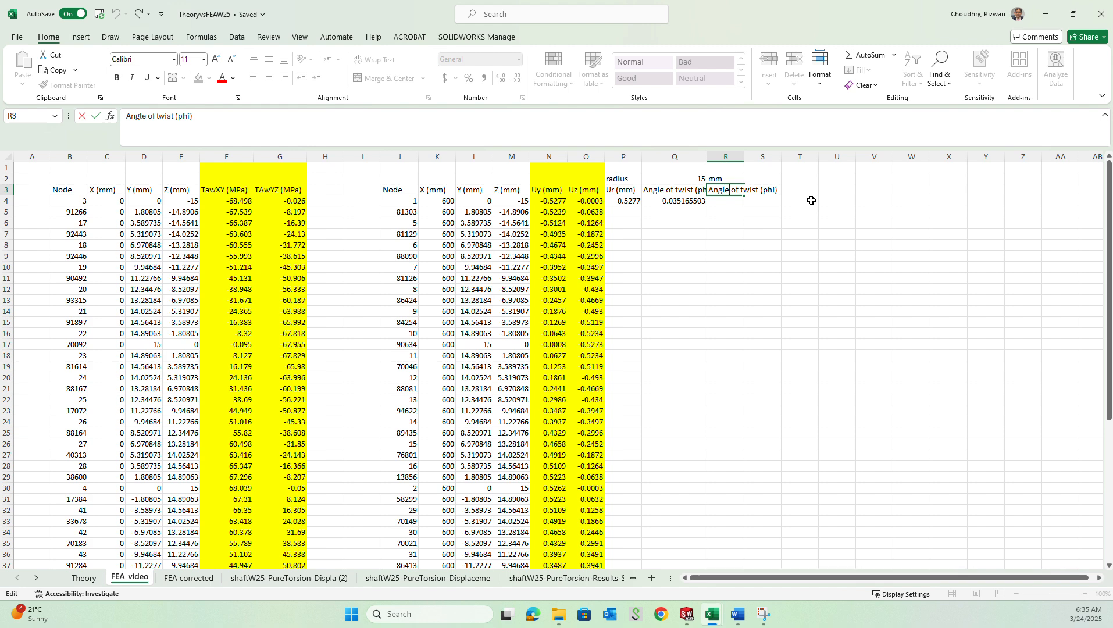
{"action": "type", "text": "(deg)"}
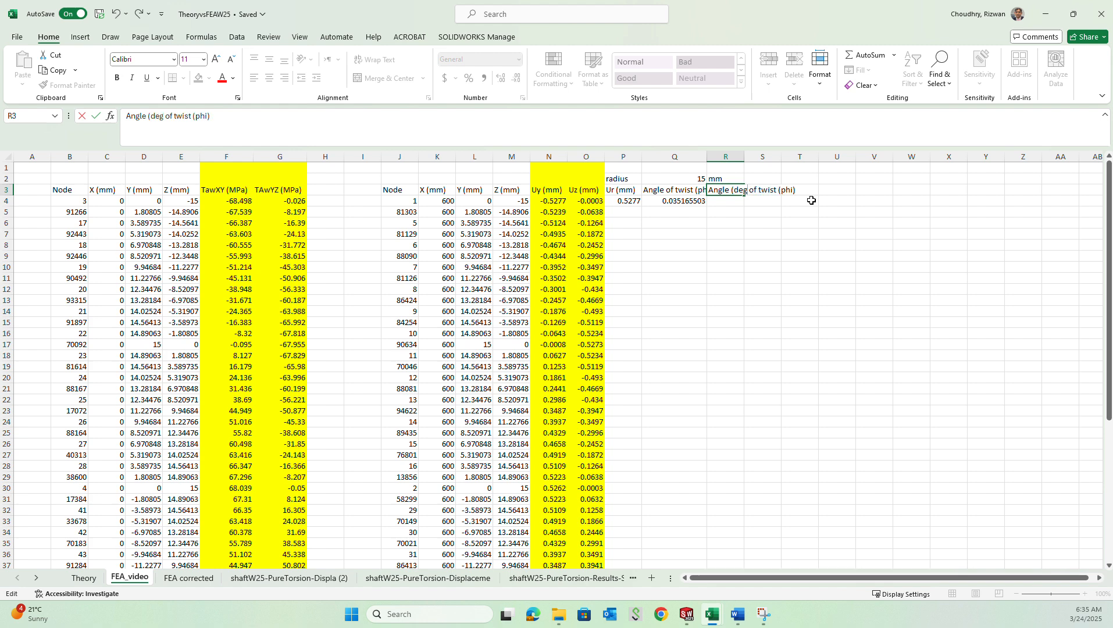
{"action": "key", "text": "Return"}
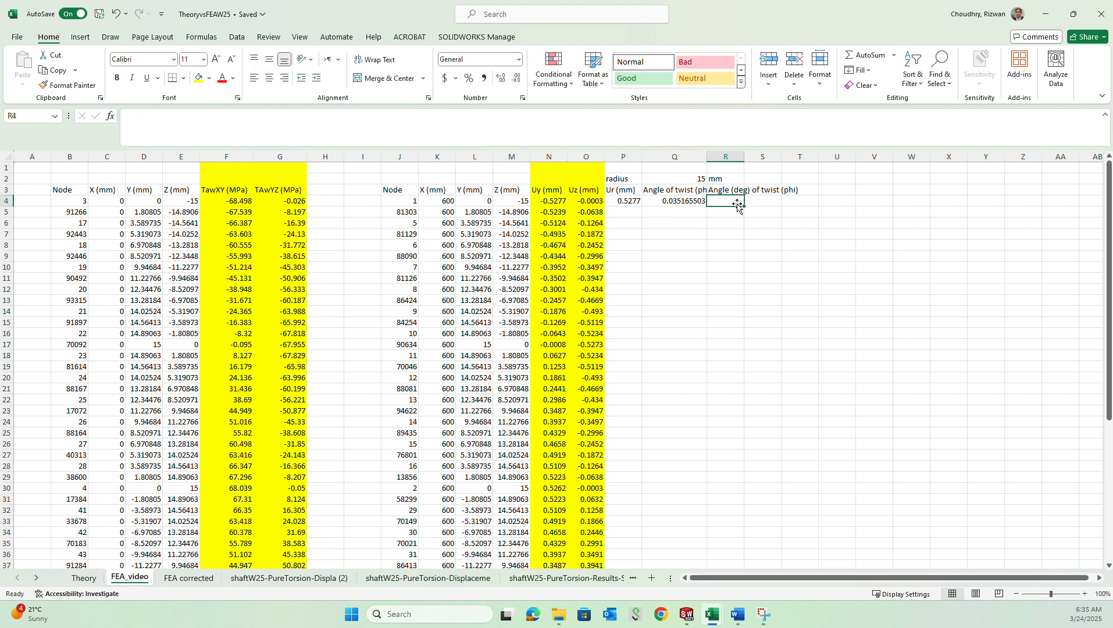
Step: Convert the angle of twist in Q4 to degrees in R4 with =DEGREES(Q4)
{"action": "type", "text": "="}
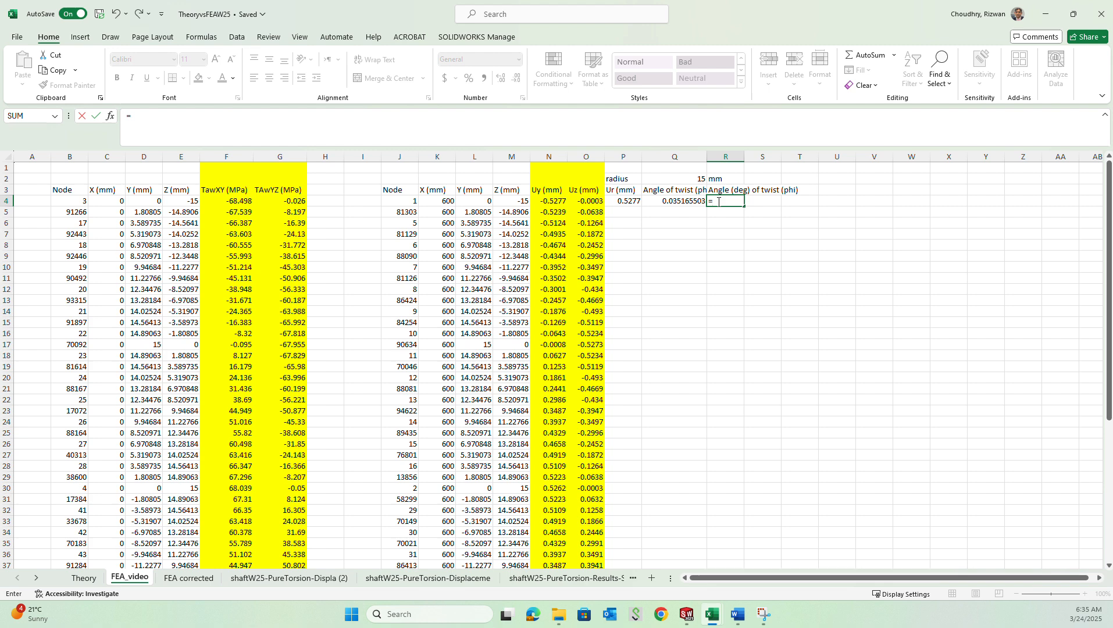
{"action": "left_click", "coordinate": [693, 201]}
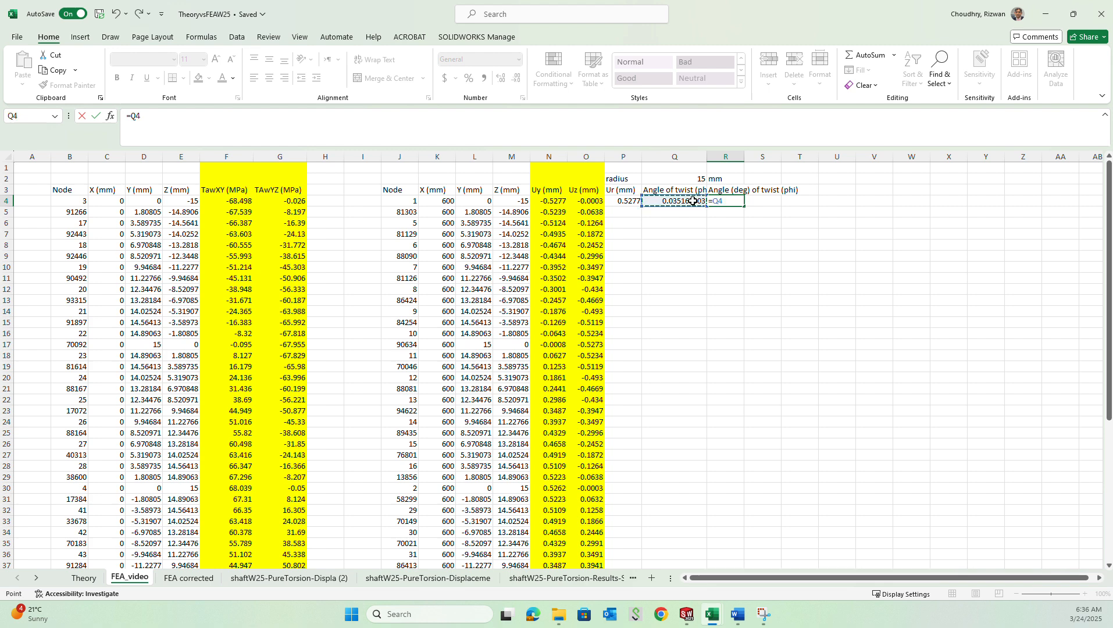
{"action": "key", "text": "BackSpace"}
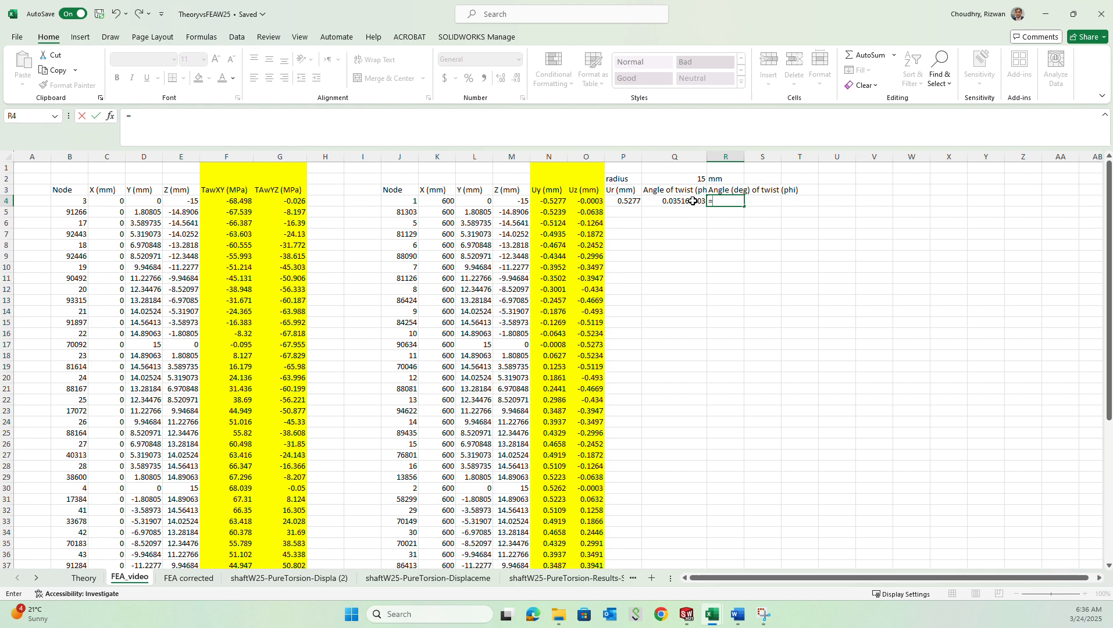
{"action": "type", "text": "degr"}
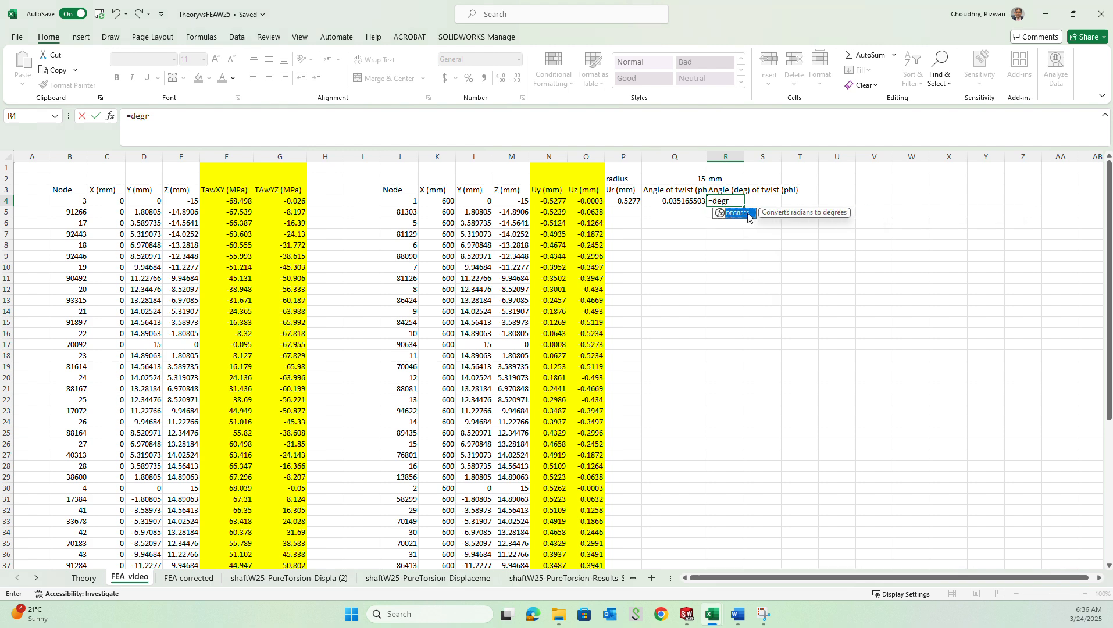
{"action": "double_click", "coordinate": [748, 217]}
{"action": "left_click", "coordinate": [676, 202]}
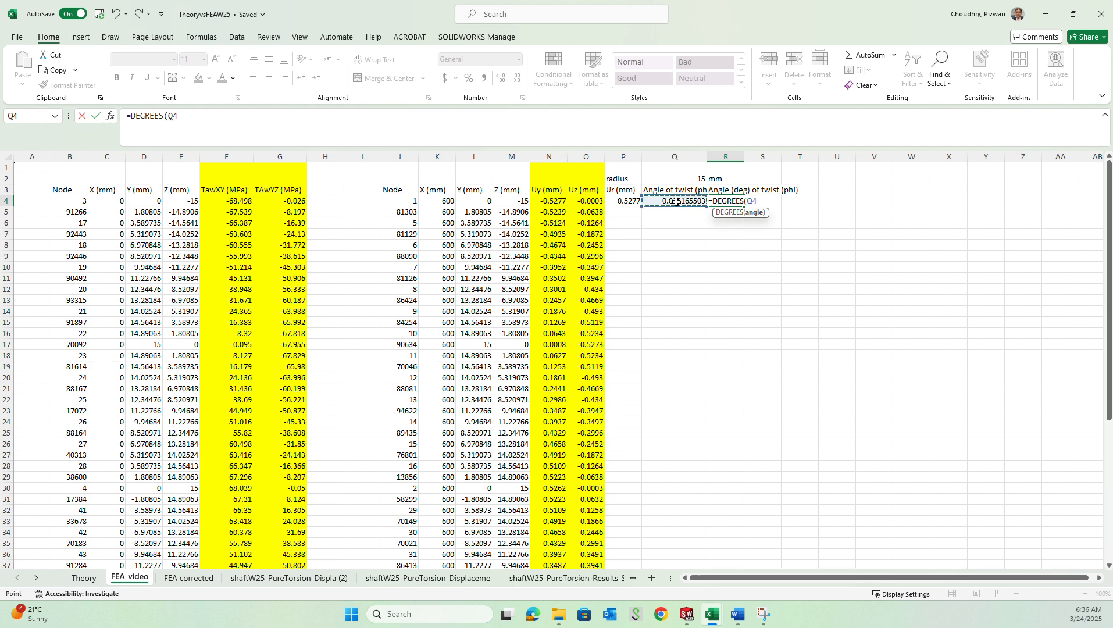
{"action": "type", "text": ")"}
{"action": "key", "text": "Return"}
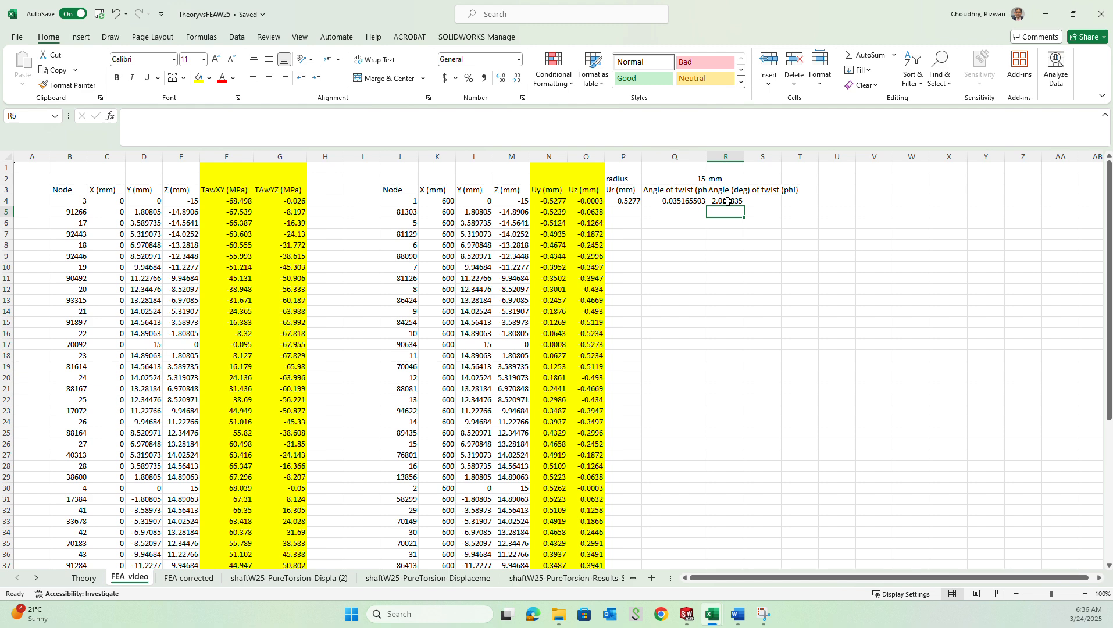
Step: Widen column R and wrap the text of the two angle of twist headers in Q3:R3
{"action": "left_click", "coordinate": [728, 201]}
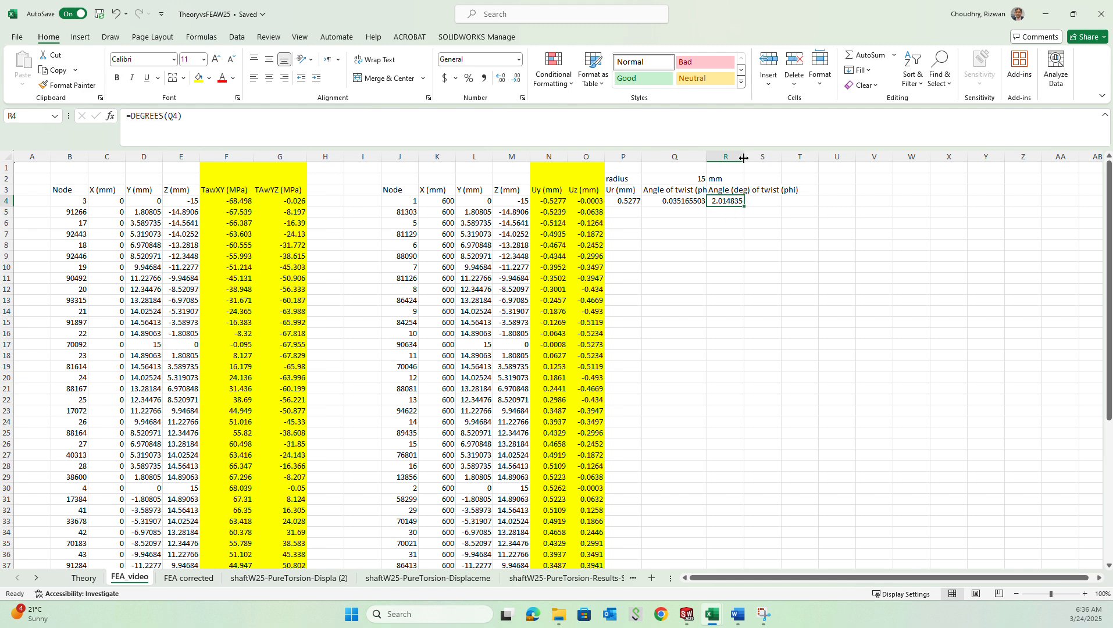
{"action": "left_click_drag", "start_coordinate": [743, 158], "coordinate": [764, 157]}
{"action": "left_click_drag", "start_coordinate": [674, 190], "coordinate": [716, 190]}
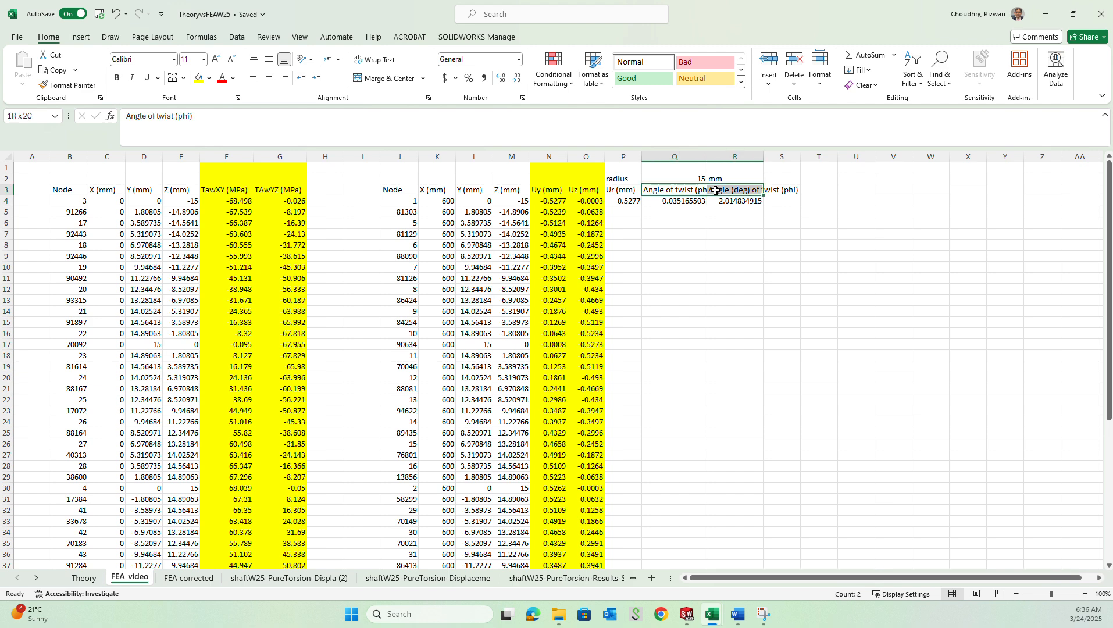
{"action": "left_click", "coordinate": [375, 59]}
{"action": "left_click", "coordinate": [676, 254]}
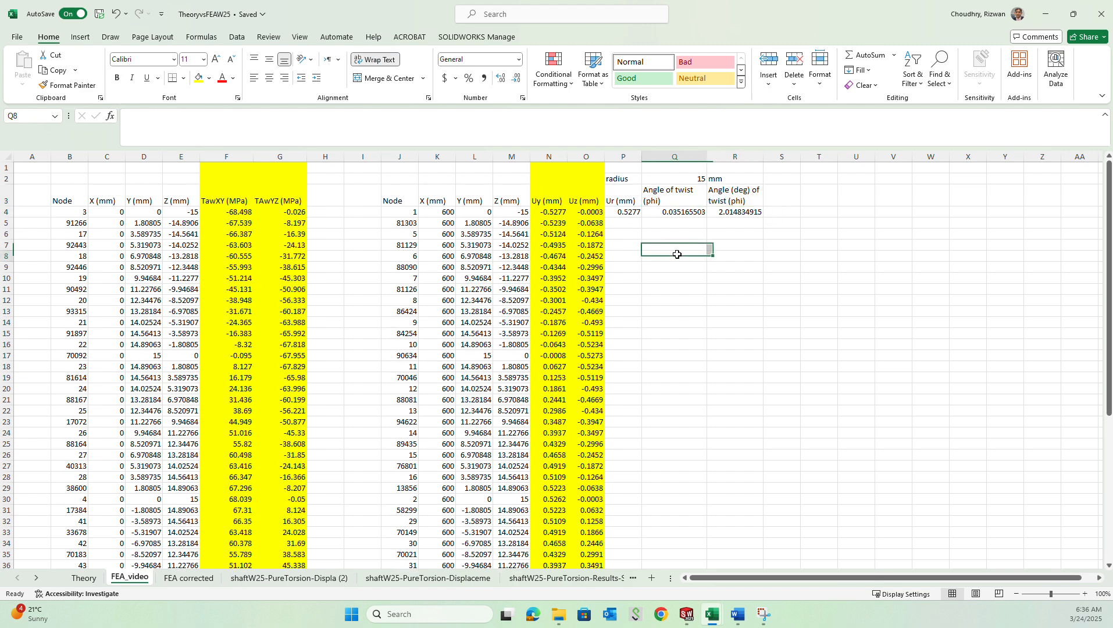
Step: Enter the header Taw (r,theta) in H3 and wrap its text
{"action": "left_click", "coordinate": [321, 200]}
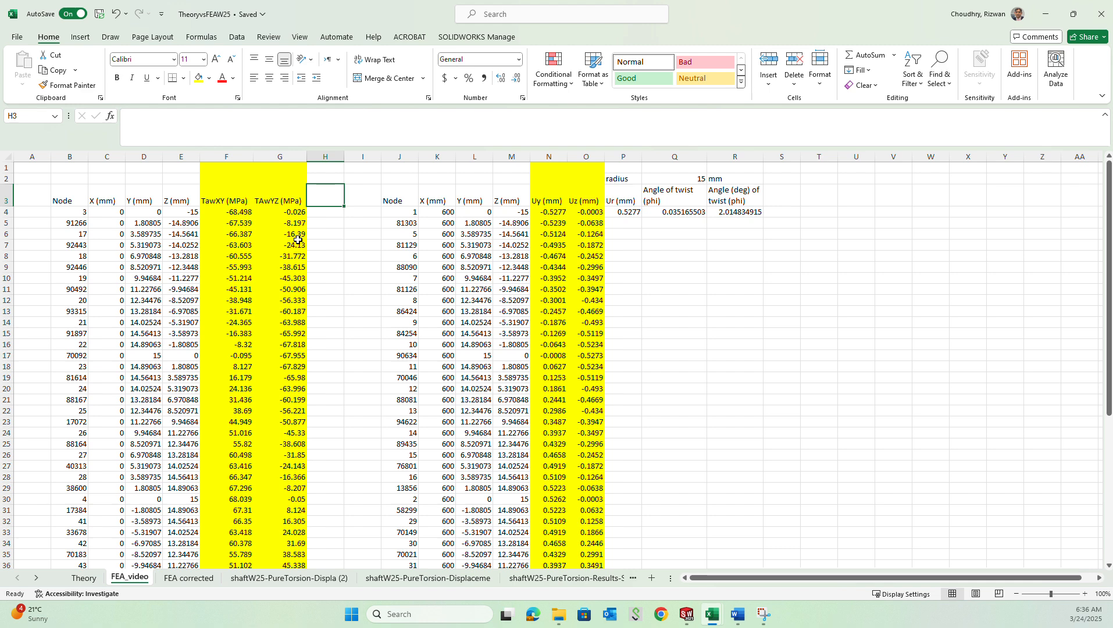
{"action": "type", "text": "Ta"}
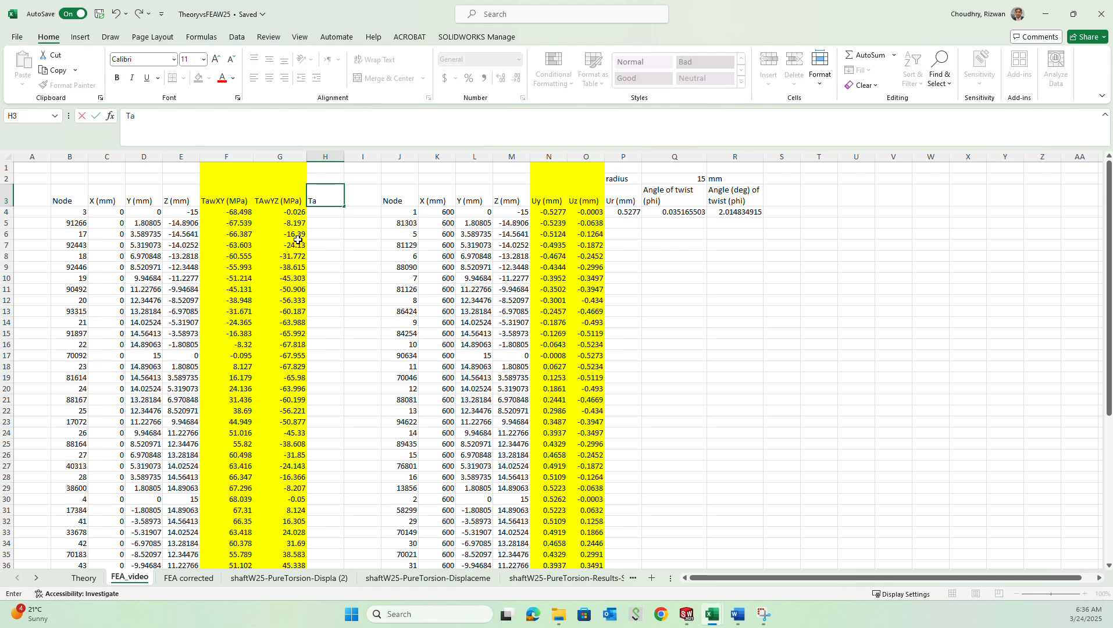
{"action": "type", "text": "qw"}
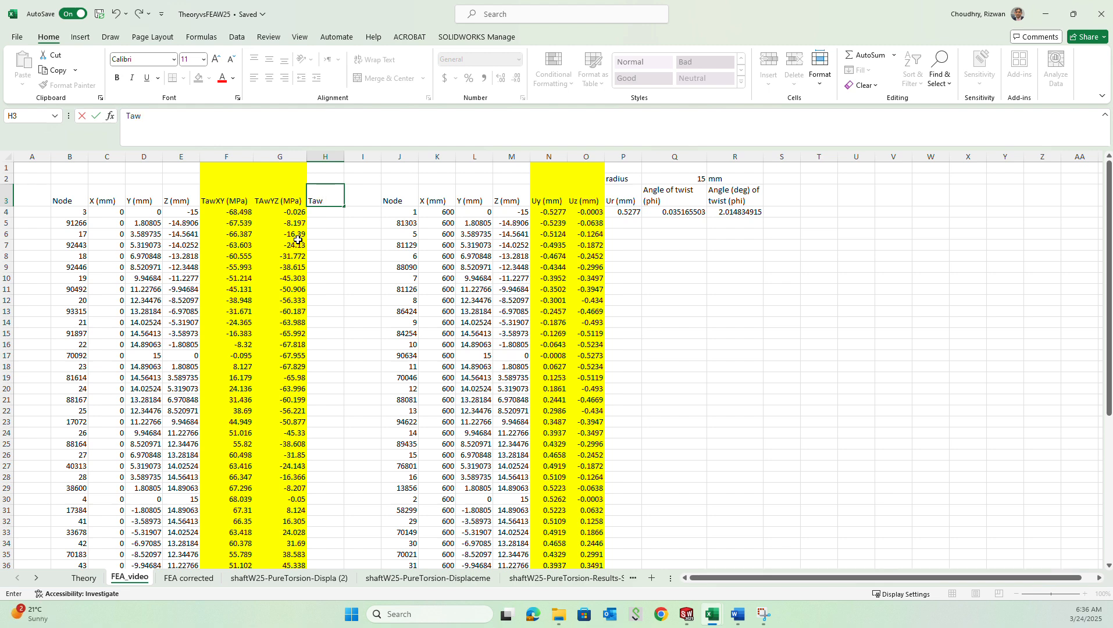
{"action": "type", "text": " (r,theta)"}
{"action": "key", "text": "Return"}
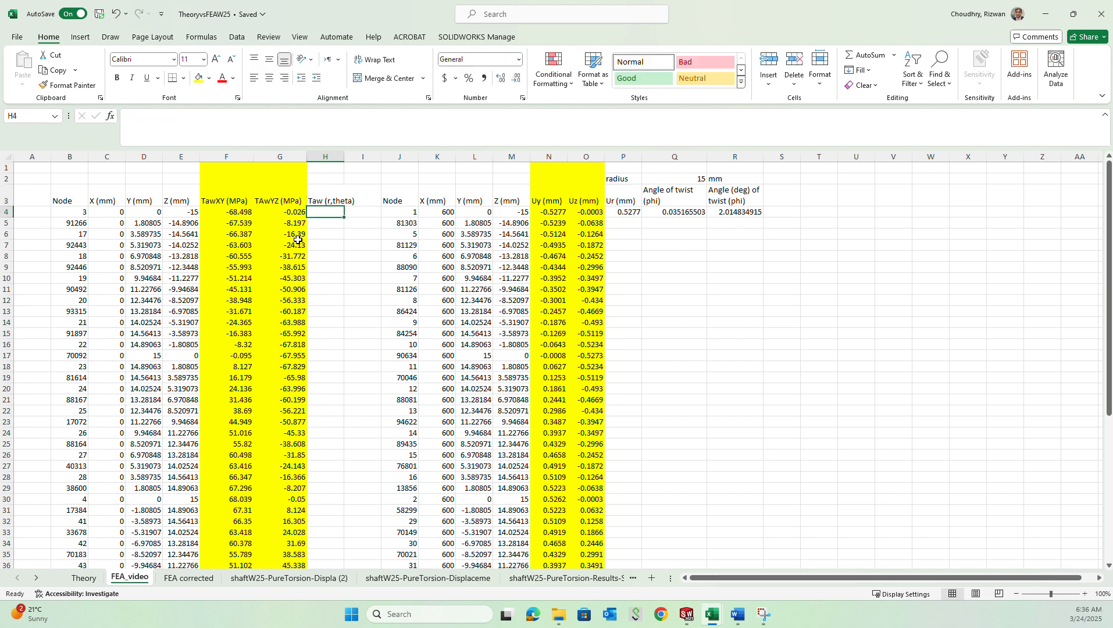
{"action": "left_click", "coordinate": [329, 199]}
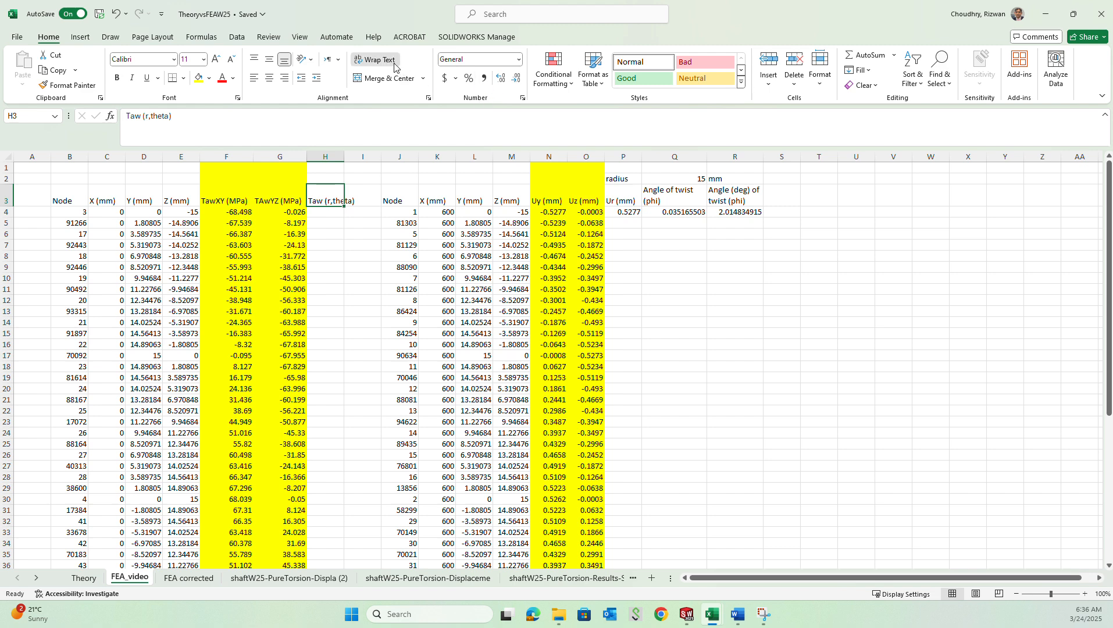
{"action": "left_click", "coordinate": [375, 59]}
{"action": "left_click", "coordinate": [331, 222]}
Step: Calculate the resultant shear stress in H4 from TawXY and TAwYZ with =SQRT((F4^2)+(G4^2))
{"action": "left_click", "coordinate": [330, 212]}
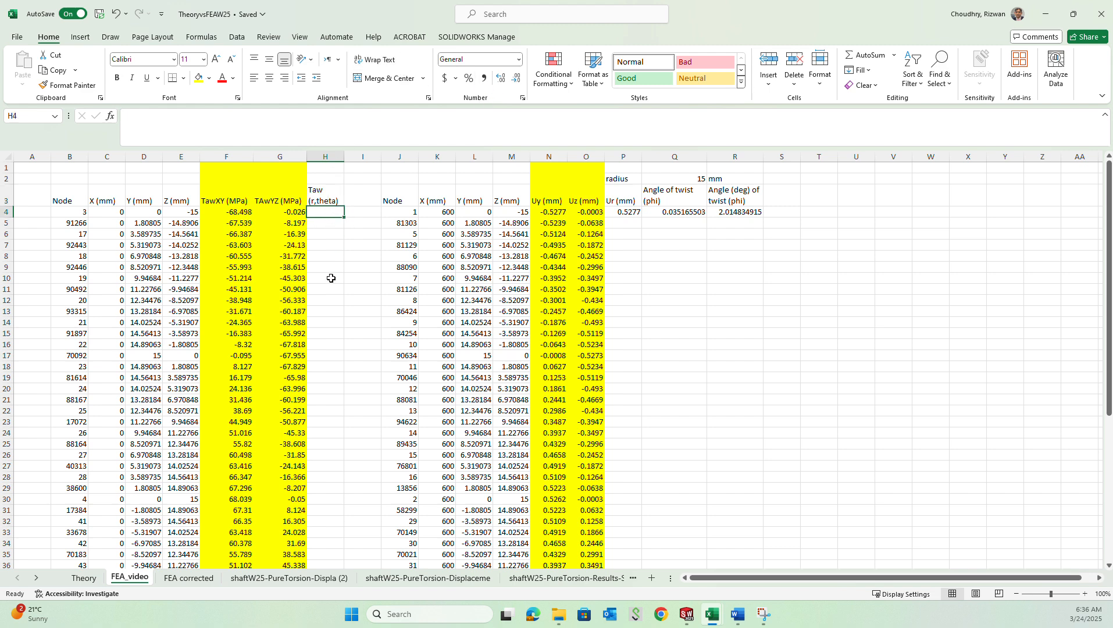
{"action": "type", "text": "="}
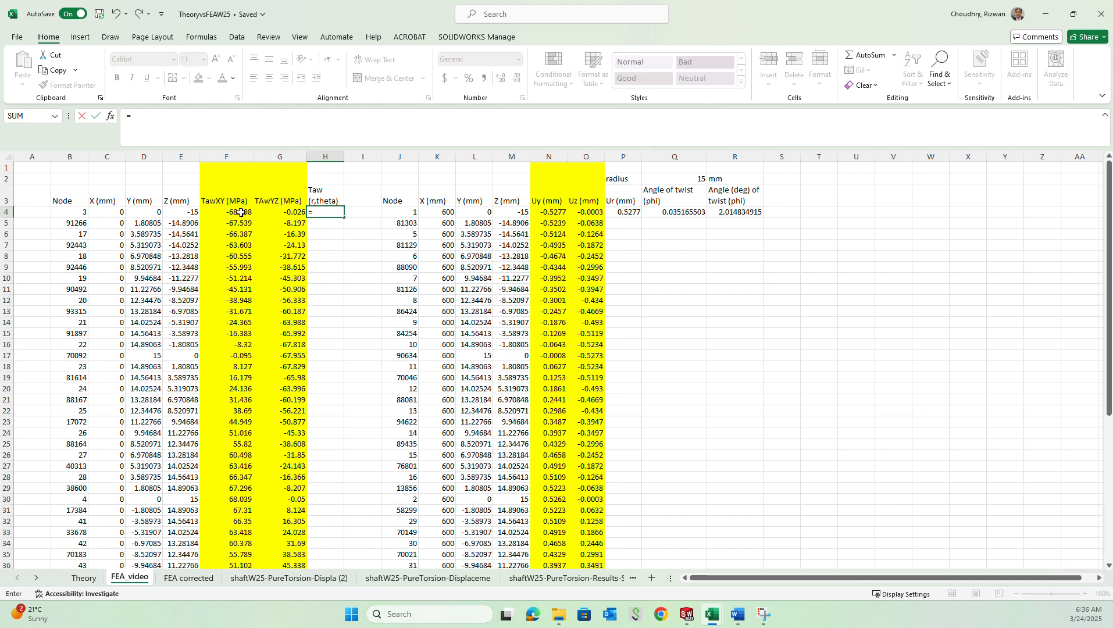
{"action": "type", "text": "sq"}
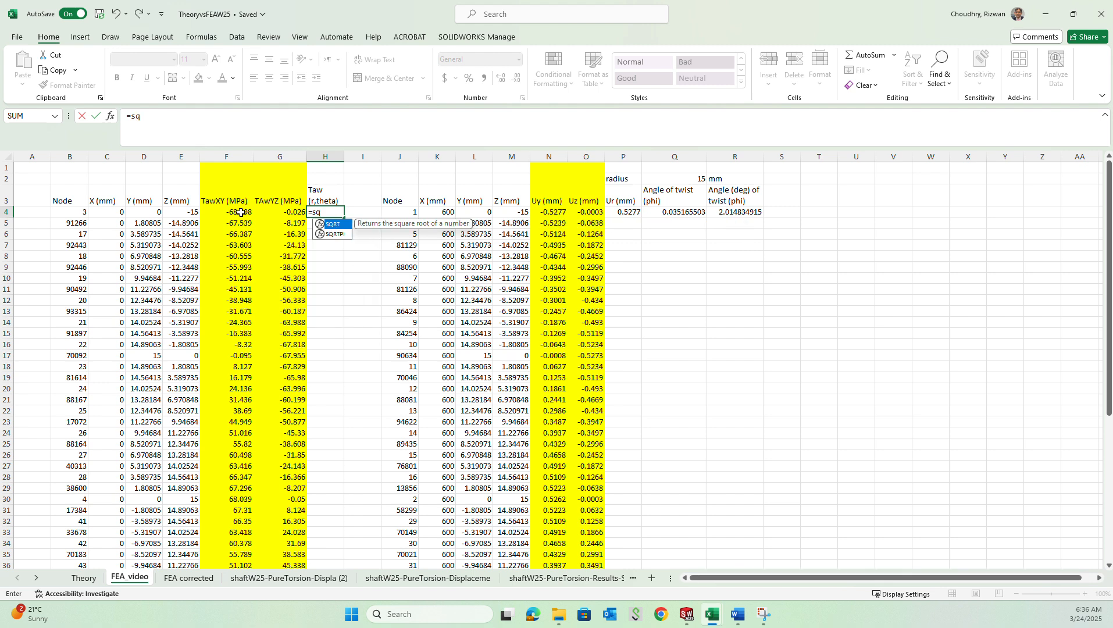
{"action": "type", "text": "rt(("}
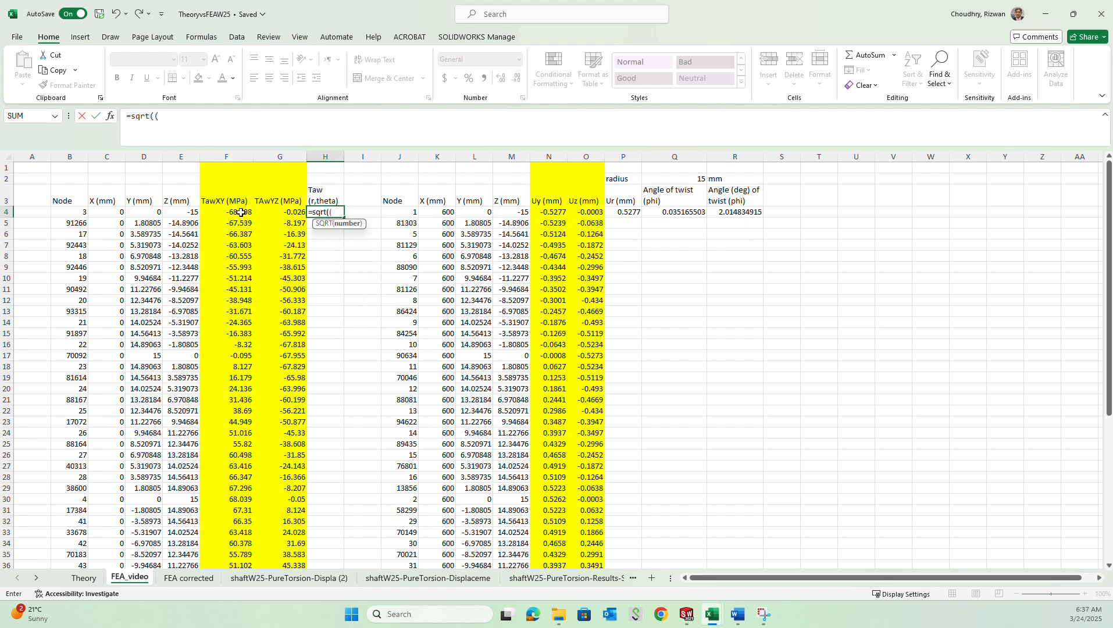
{"action": "left_click", "coordinate": [241, 213]}
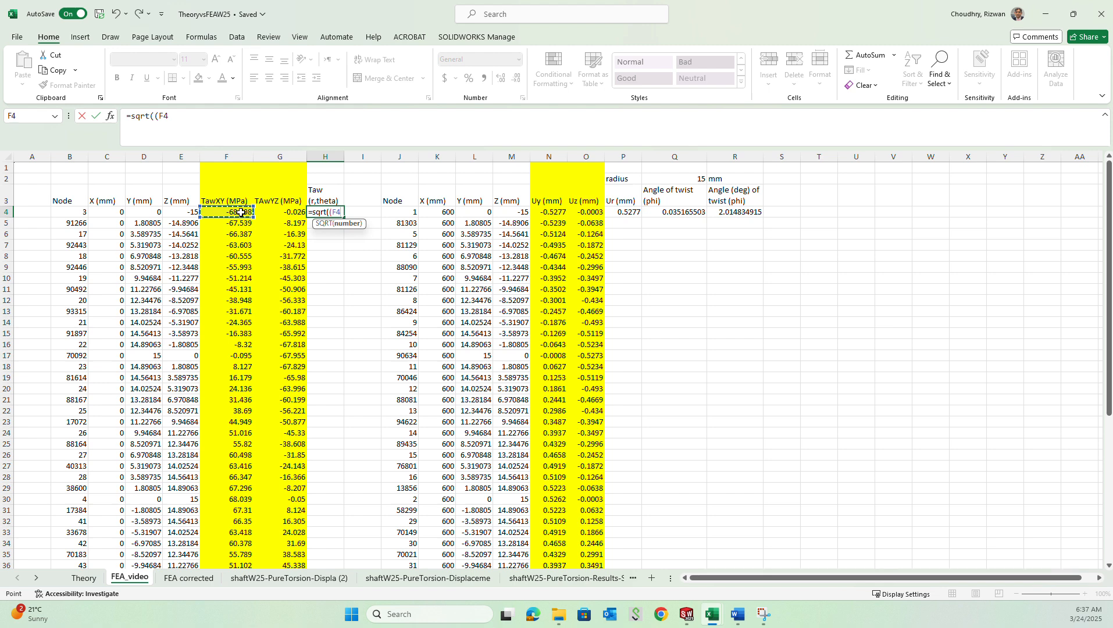
{"action": "type", "text": "^2)+("}
{"action": "left_click", "coordinate": [274, 212]}
{"action": "type", "text": "^"}
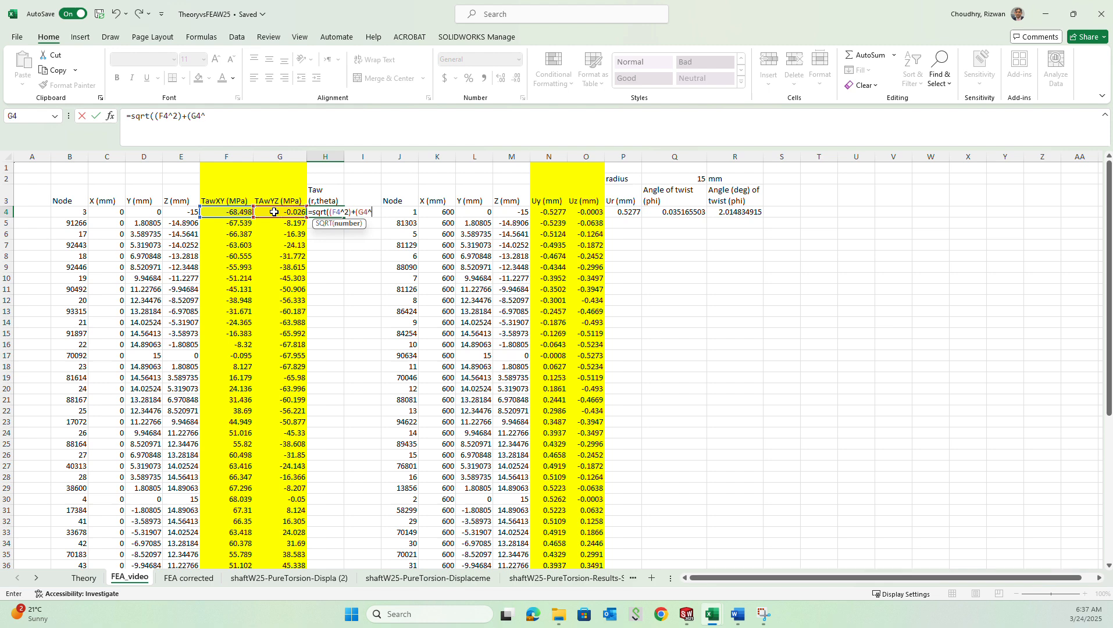
{"action": "type", "text": "2))"}
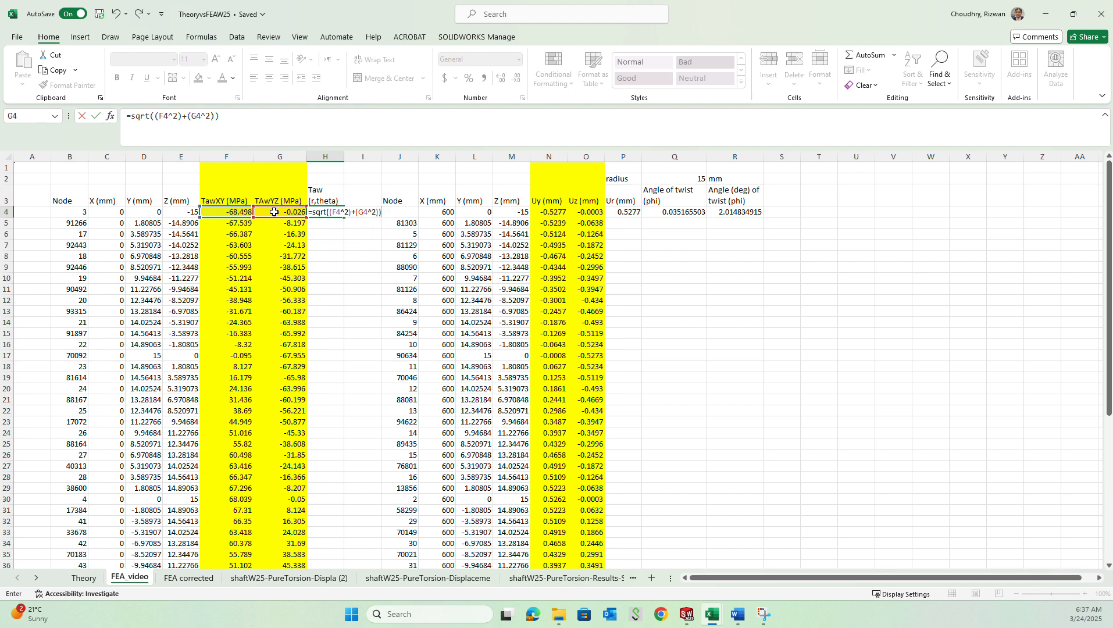
{"action": "key", "text": "Return"}
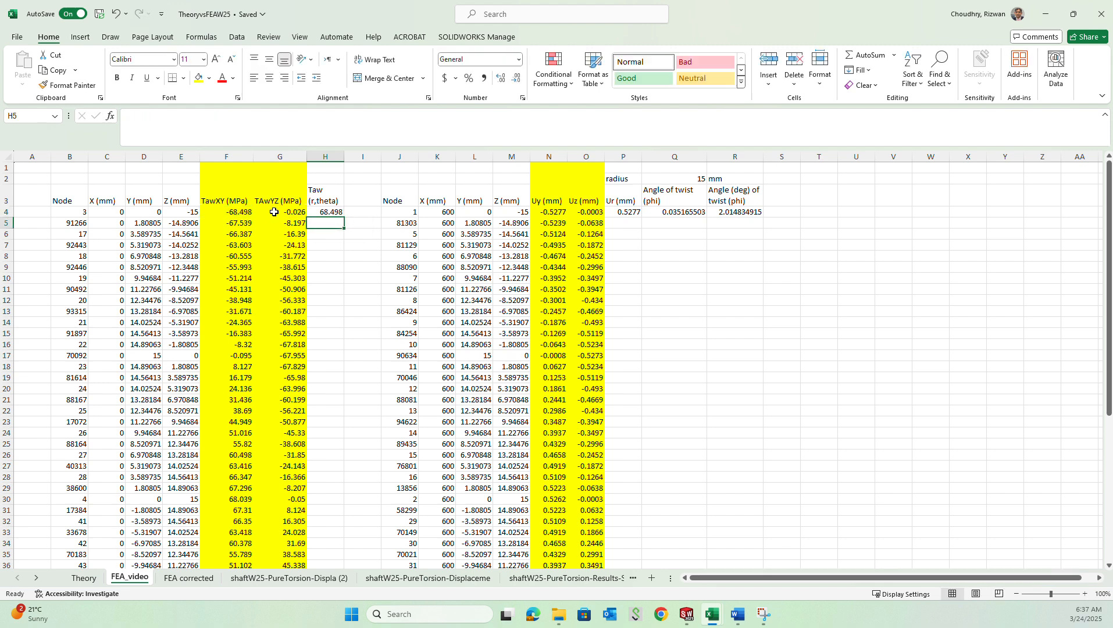
Step: Fill the resultant shear stress formula from H4 down to the last node row, H55
{"action": "left_click", "coordinate": [334, 210]}
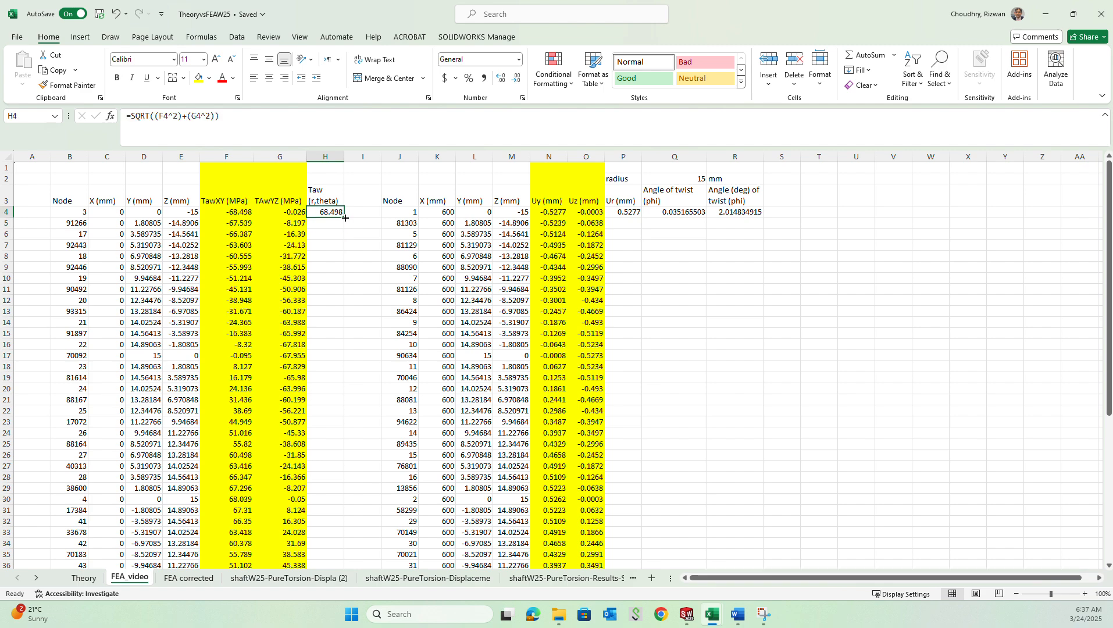
{"action": "left_click_drag", "start_coordinate": [343, 217], "coordinate": [328, 572]}
{"action": "left_click_drag", "start_coordinate": [335, 537], "coordinate": [336, 536]}
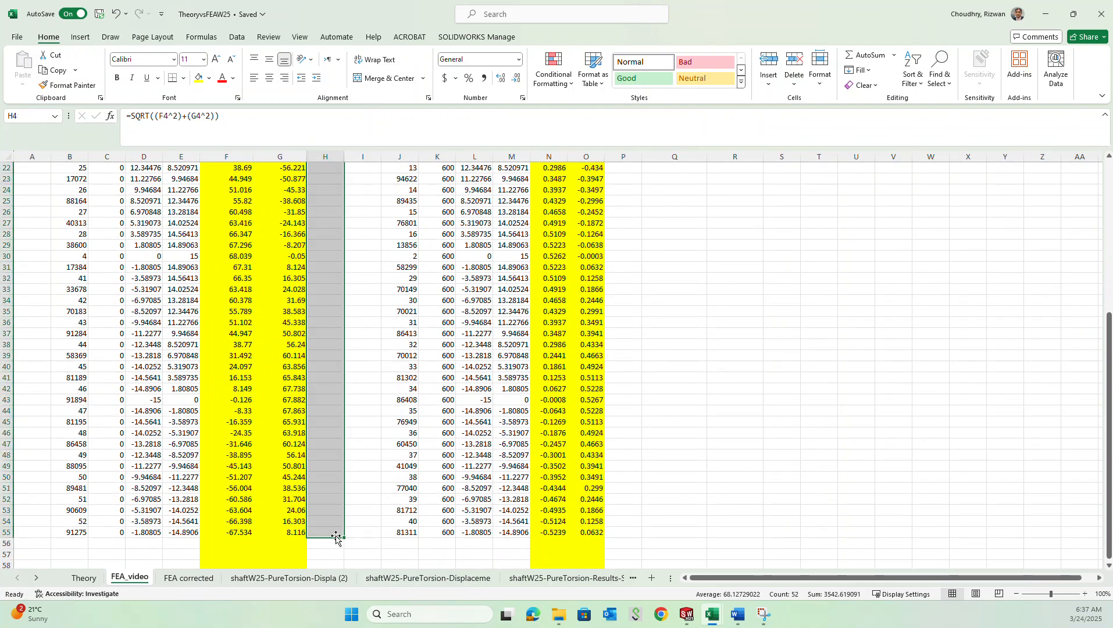
Step: Fill the Ur and both angle of twist formulas from P4:R4 down to row 55
{"action": "scroll", "coordinate": [588, 415], "scroll_direction": "up", "scroll_amount": 7}
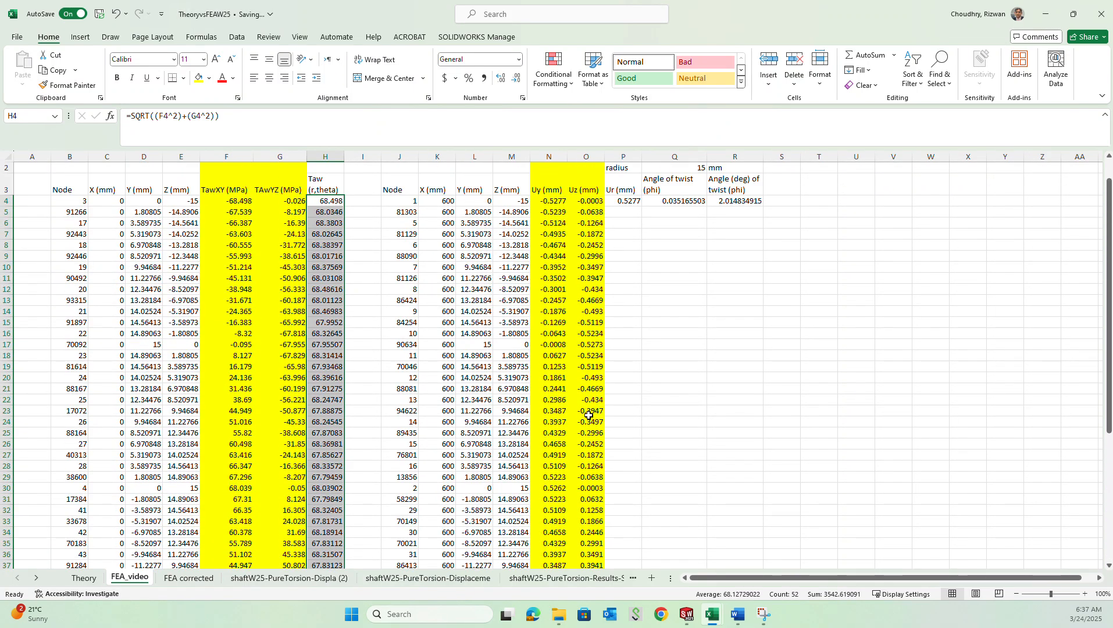
{"action": "left_click_drag", "start_coordinate": [622, 202], "coordinate": [777, 541]}
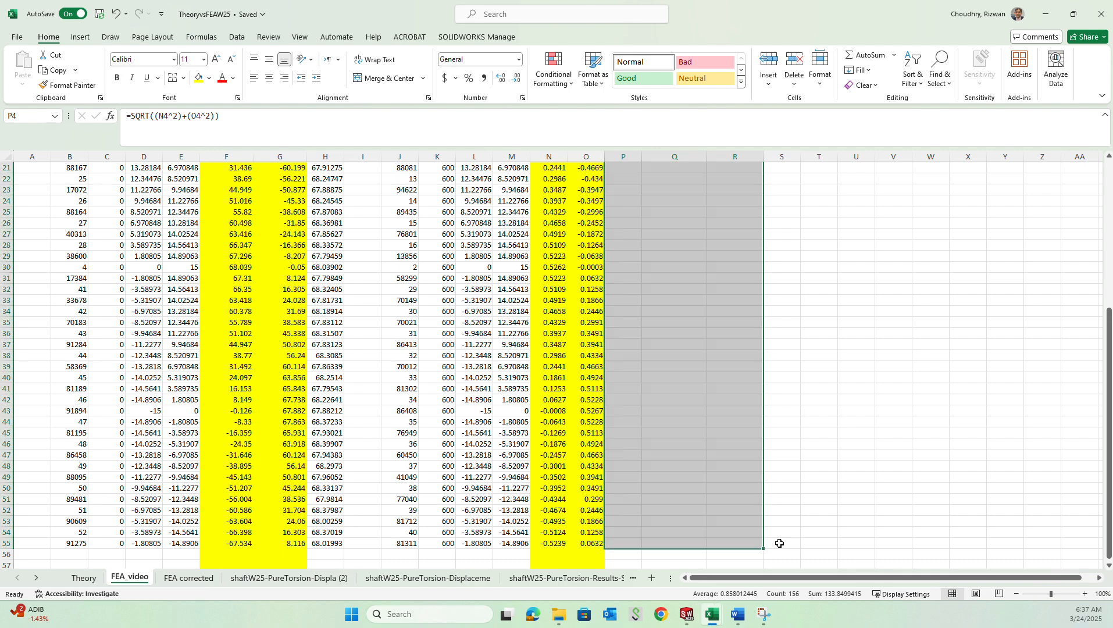
{"action": "scroll", "coordinate": [732, 467], "scroll_direction": "up", "scroll_amount": 4}
{"action": "scroll", "coordinate": [732, 467], "scroll_direction": "up", "scroll_amount": 3}
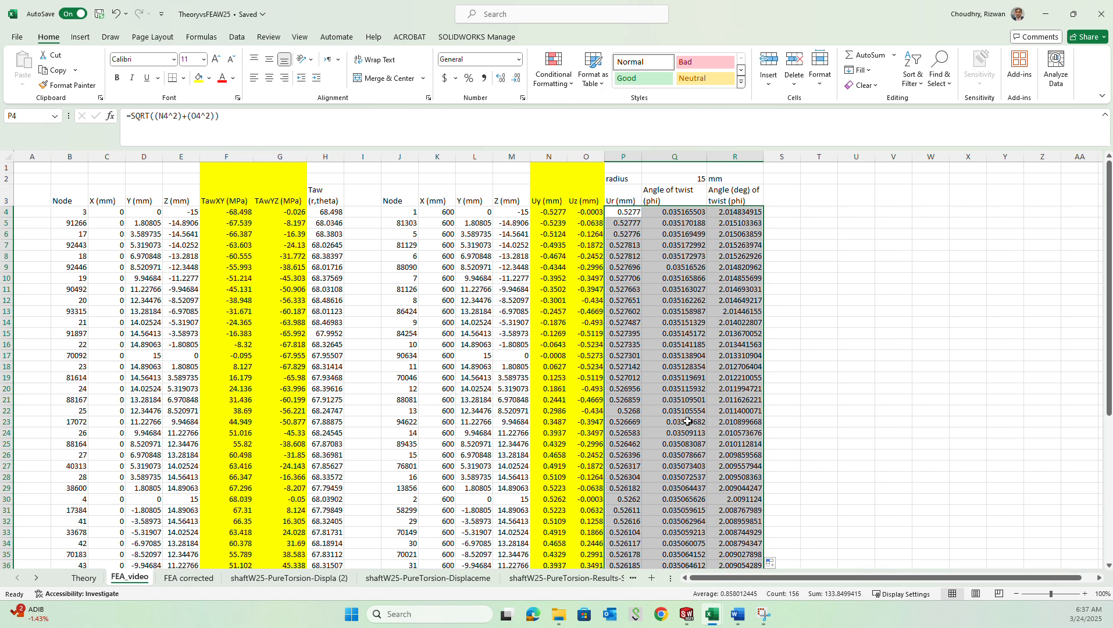
{"action": "left_click", "coordinate": [796, 339]}
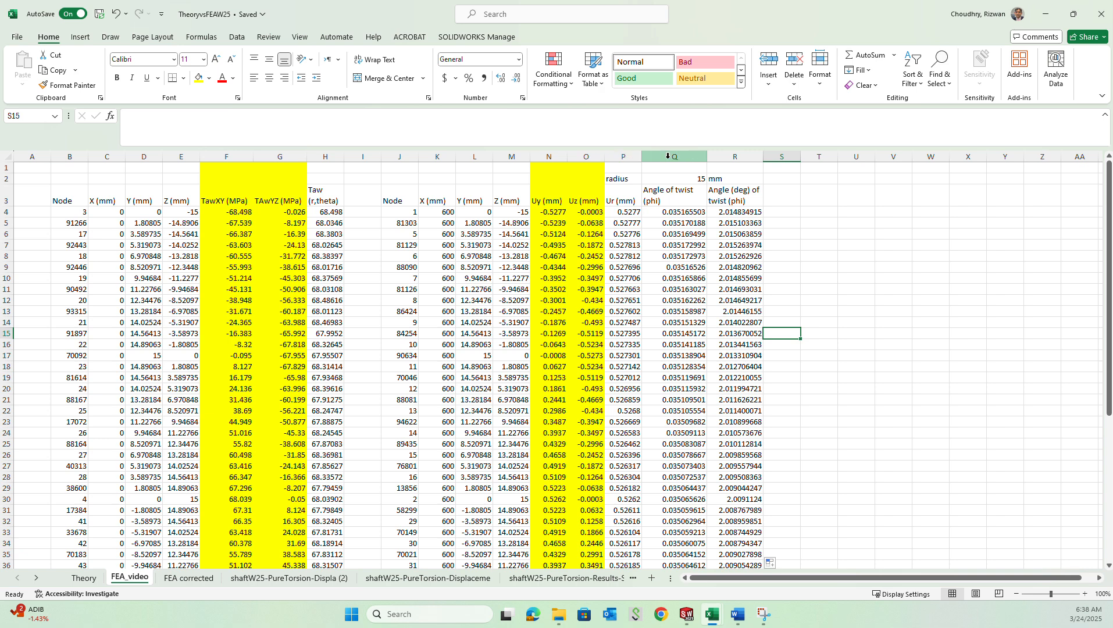
Step: Shade the Angle (deg) of twist column R and the Taw (r,theta) column H with a light tint of Blue, Accent 1
{"action": "left_click", "coordinate": [733, 163]}
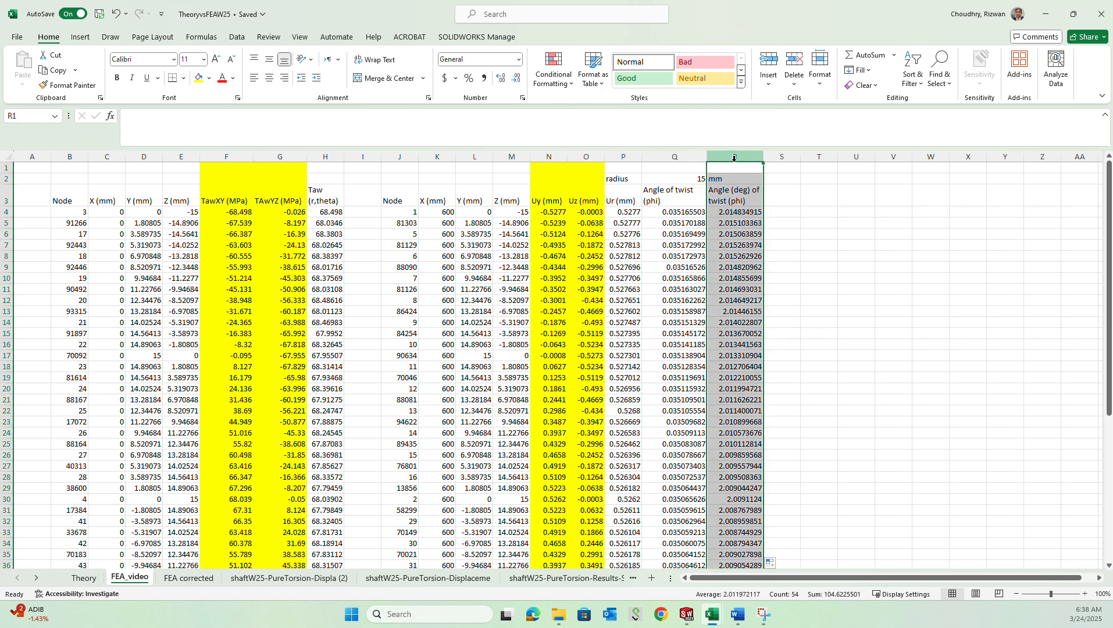
{"action": "left_click", "coordinate": [209, 78]}
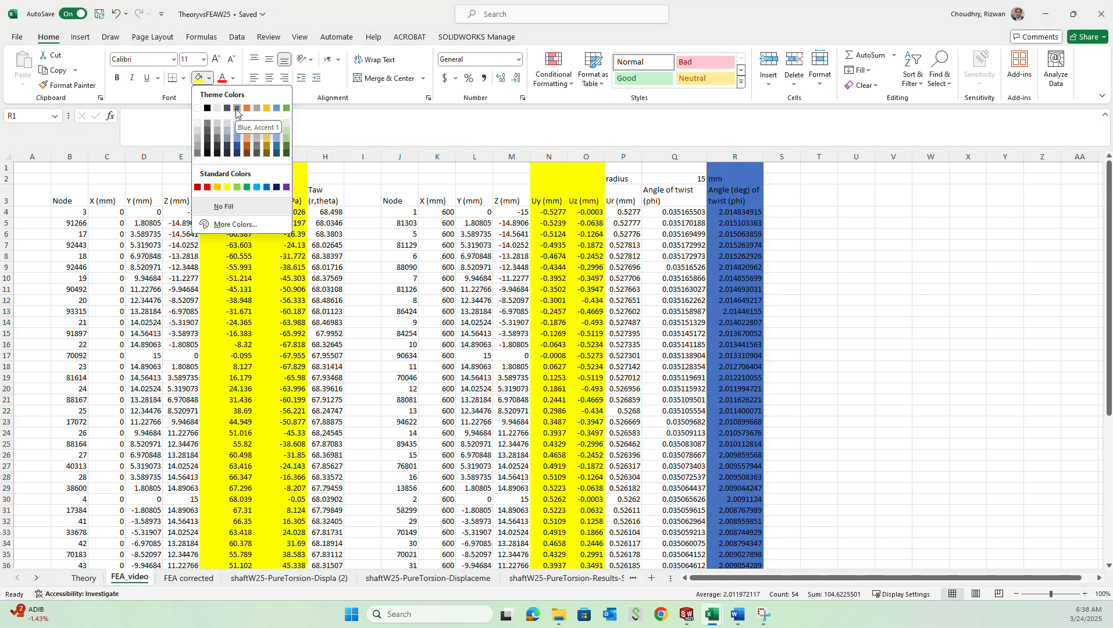
{"action": "left_click", "coordinate": [236, 131]}
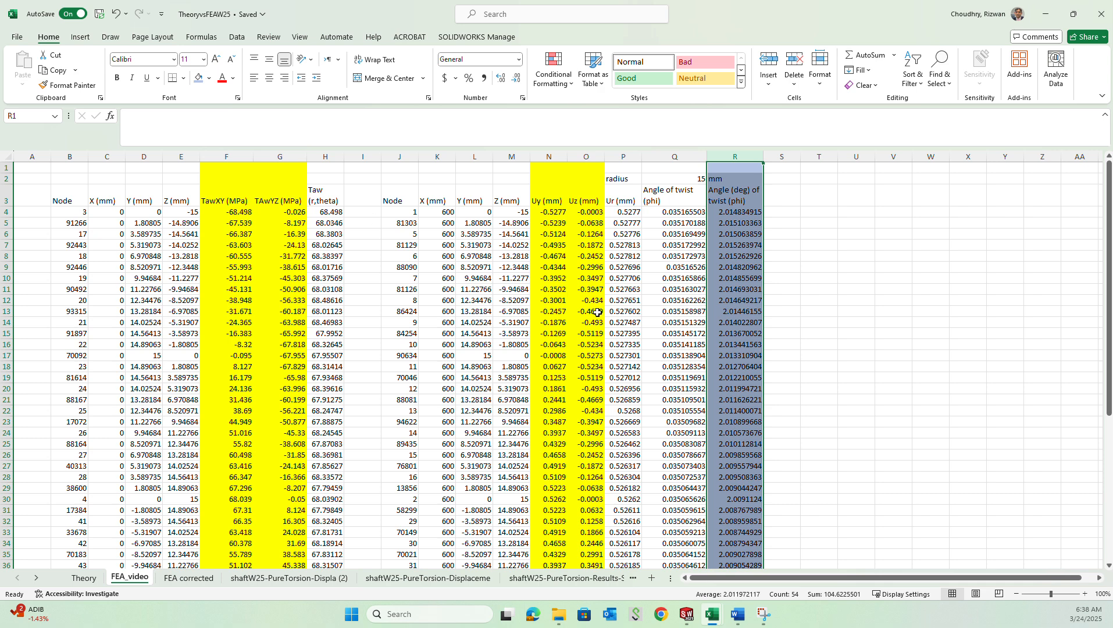
{"action": "left_click", "coordinate": [734, 210]}
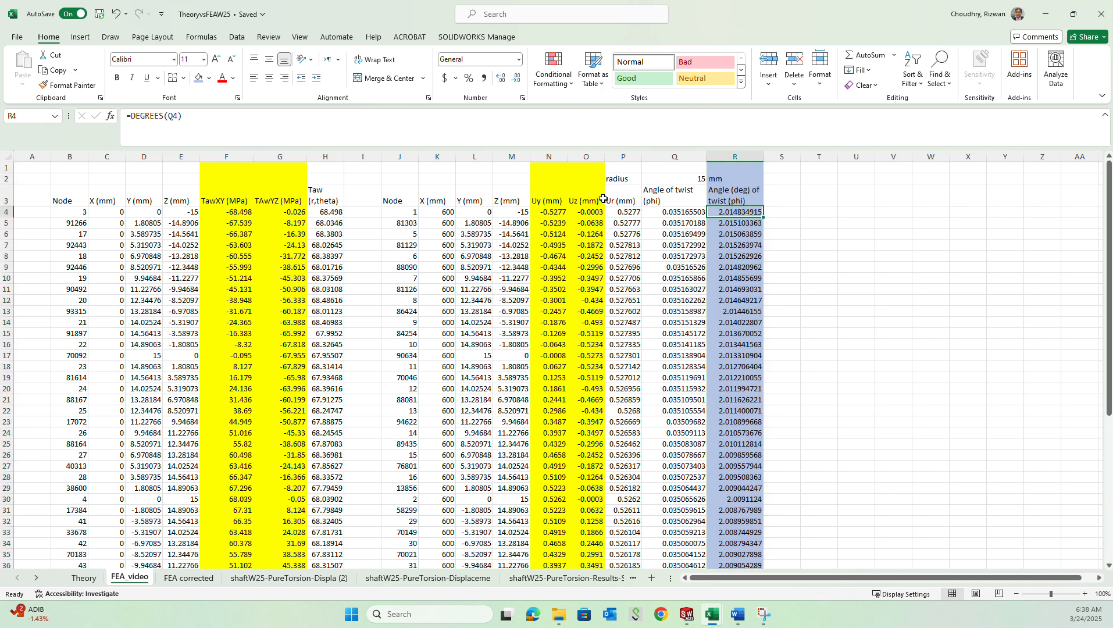
{"action": "left_click", "coordinate": [325, 159]}
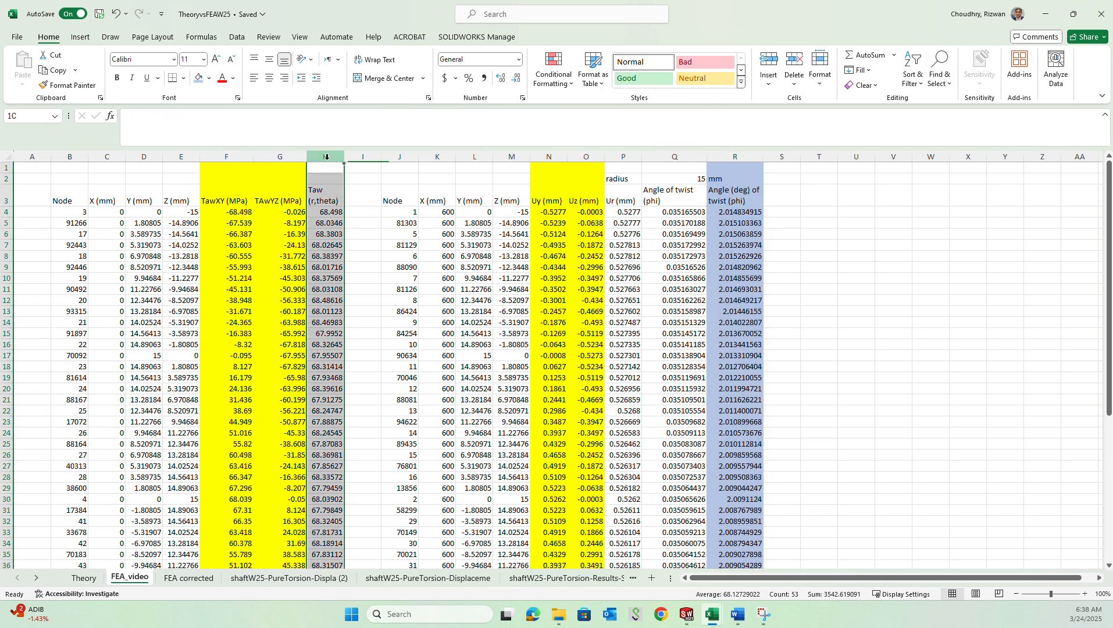
{"action": "left_click", "coordinate": [196, 79]}
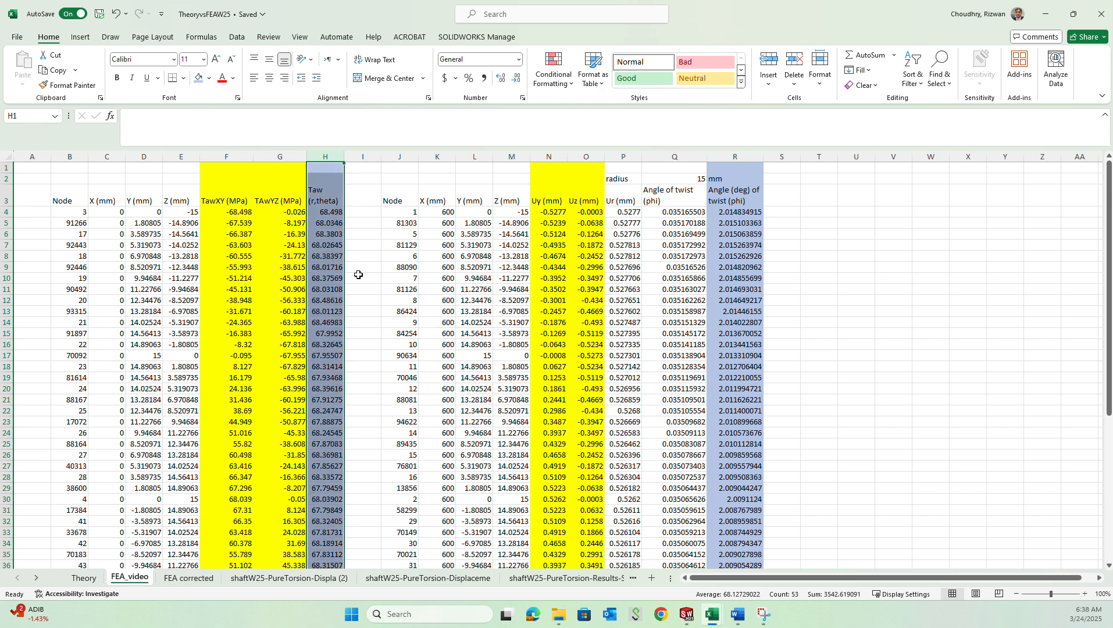
{"action": "left_click", "coordinate": [361, 292]}
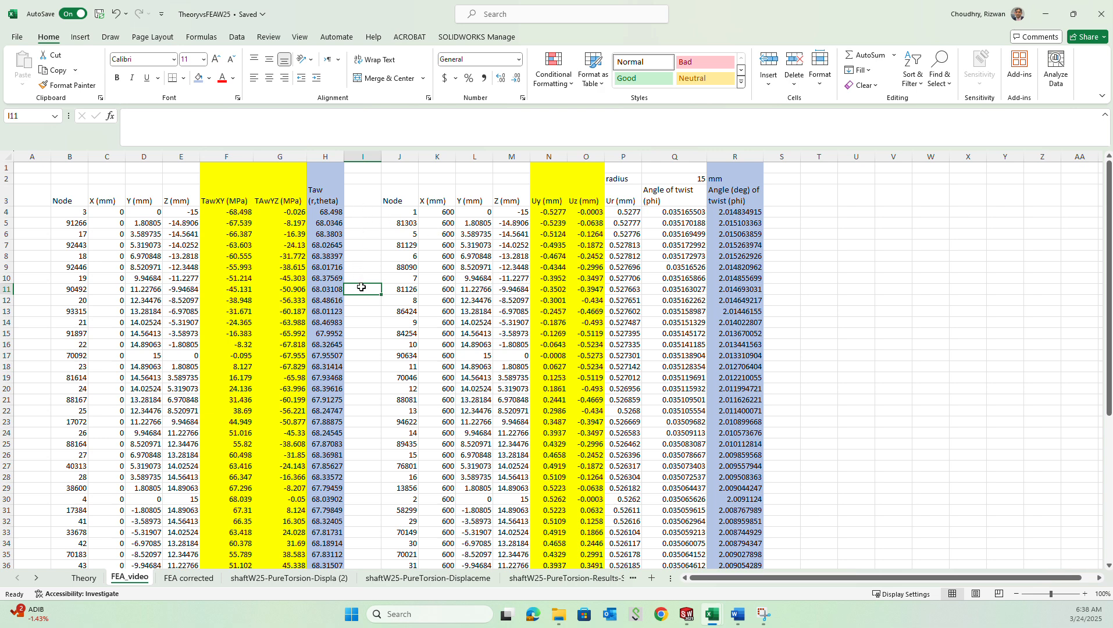
Step: Title cell I3 "Taw theory)" and wrap its text
{"action": "left_click", "coordinate": [361, 197]}
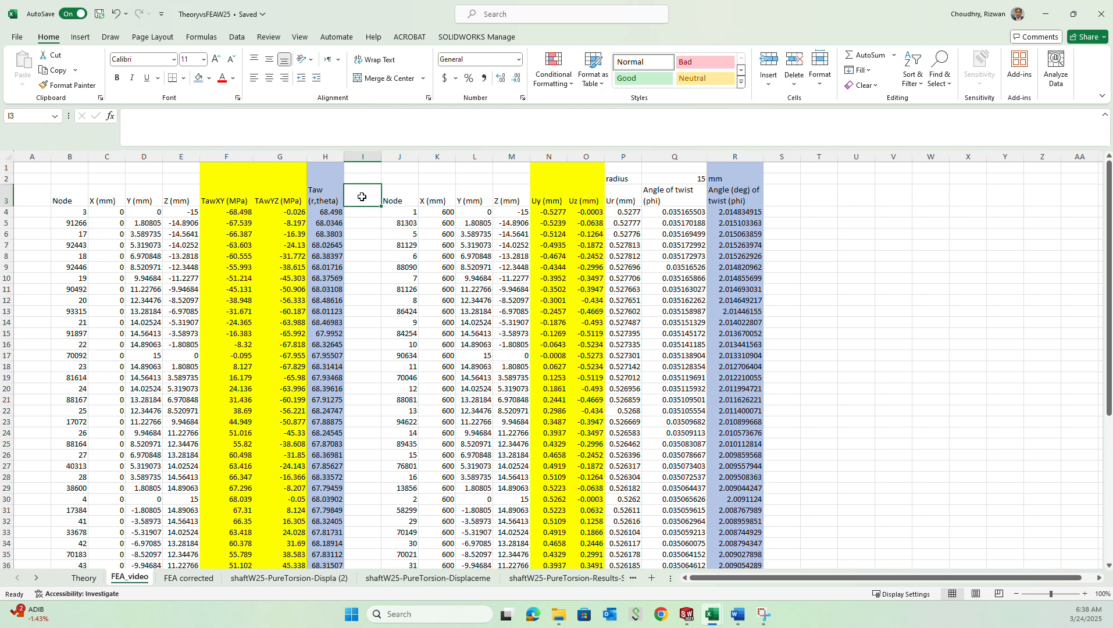
{"action": "type", "text": "Taw"}
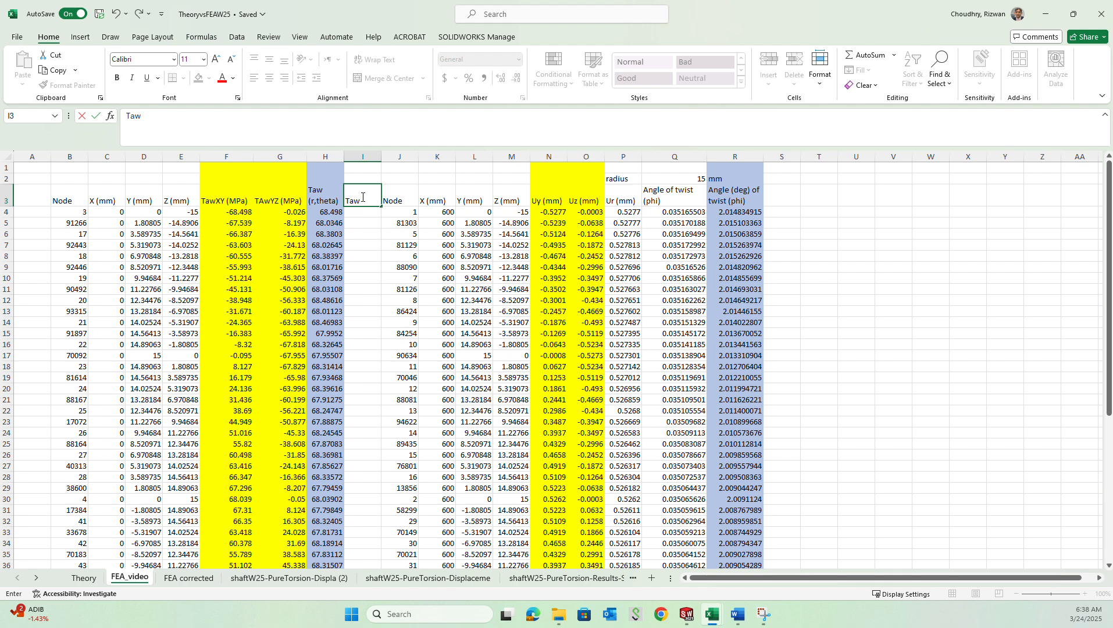
{"action": "type", "text": " theory)"}
{"action": "key", "text": "ctrl+Return"}
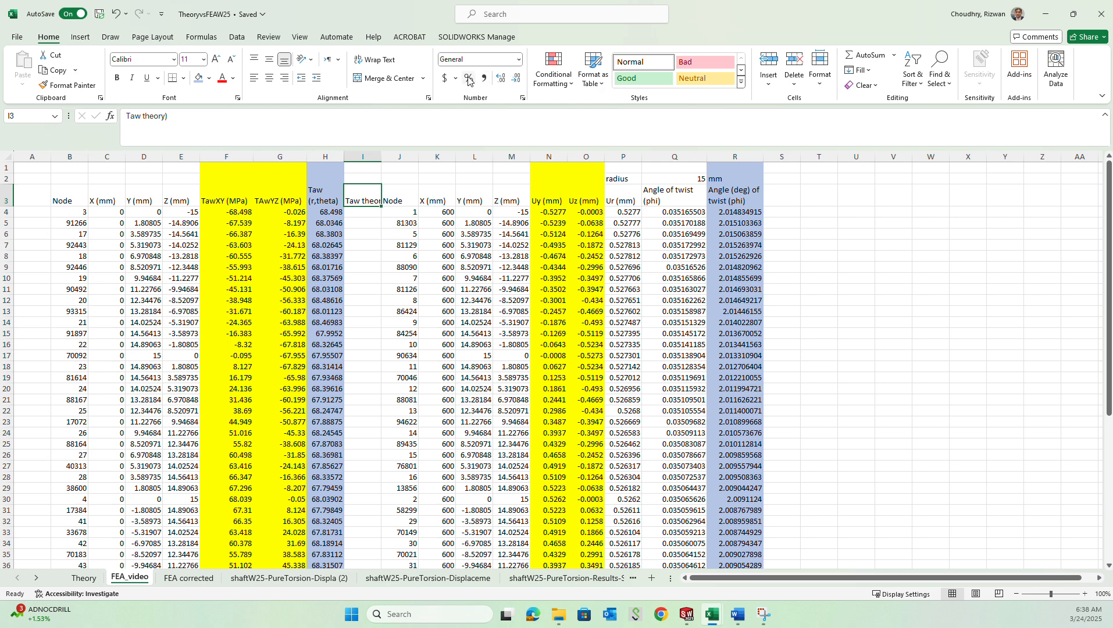
{"action": "left_click", "coordinate": [375, 60]}
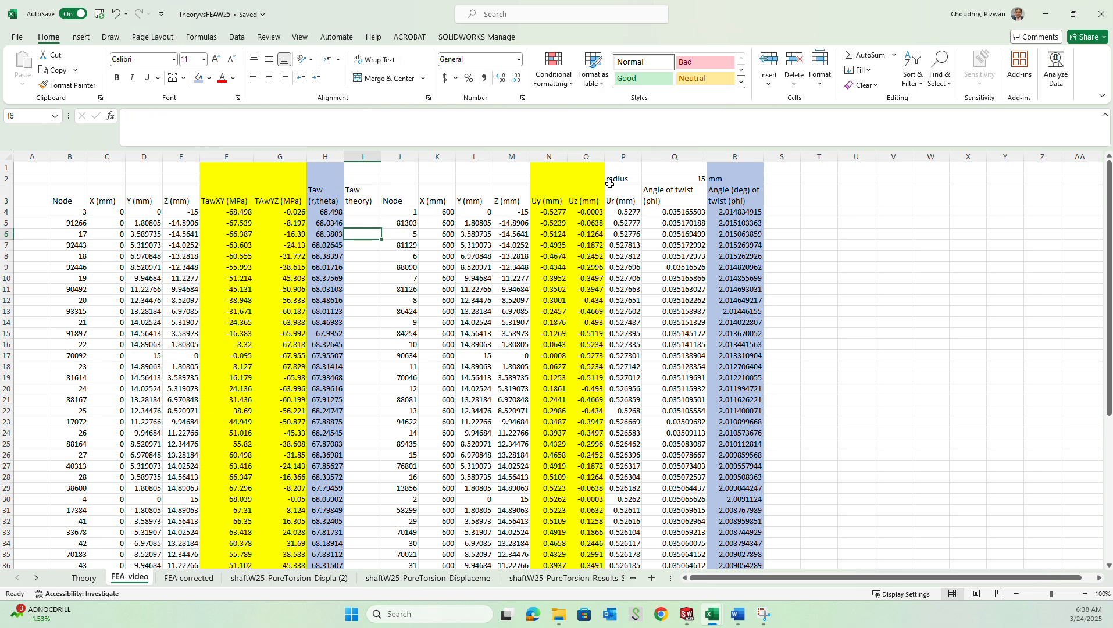
Step: Title cell S3 "Phi (theory)", beside the Angle (deg) of twist column
{"action": "left_click", "coordinate": [784, 197]}
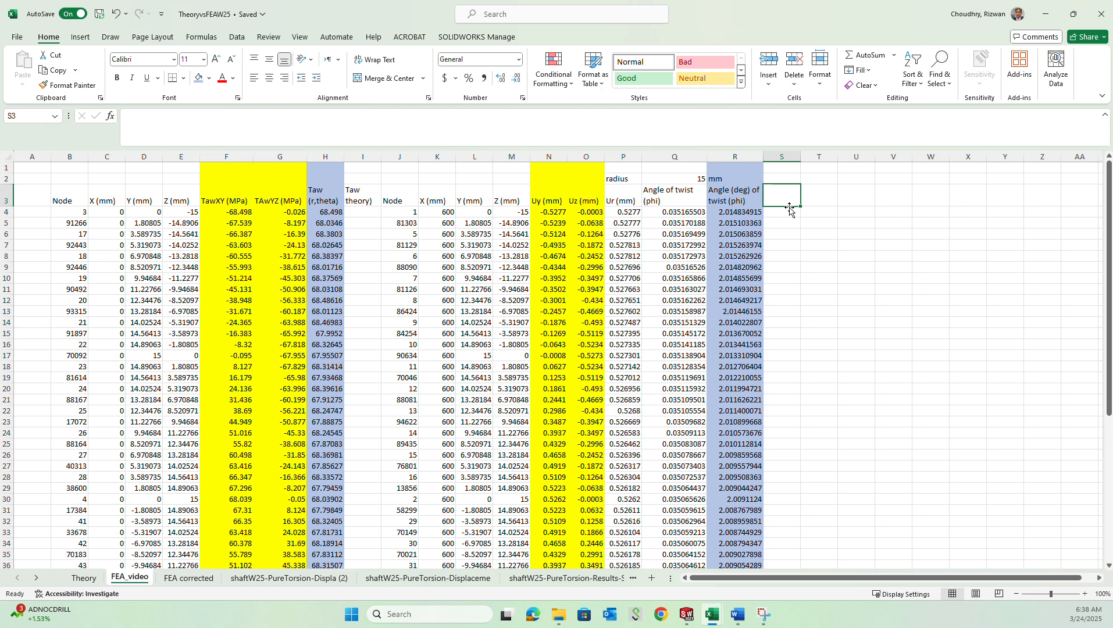
{"action": "type", "text": "P"}
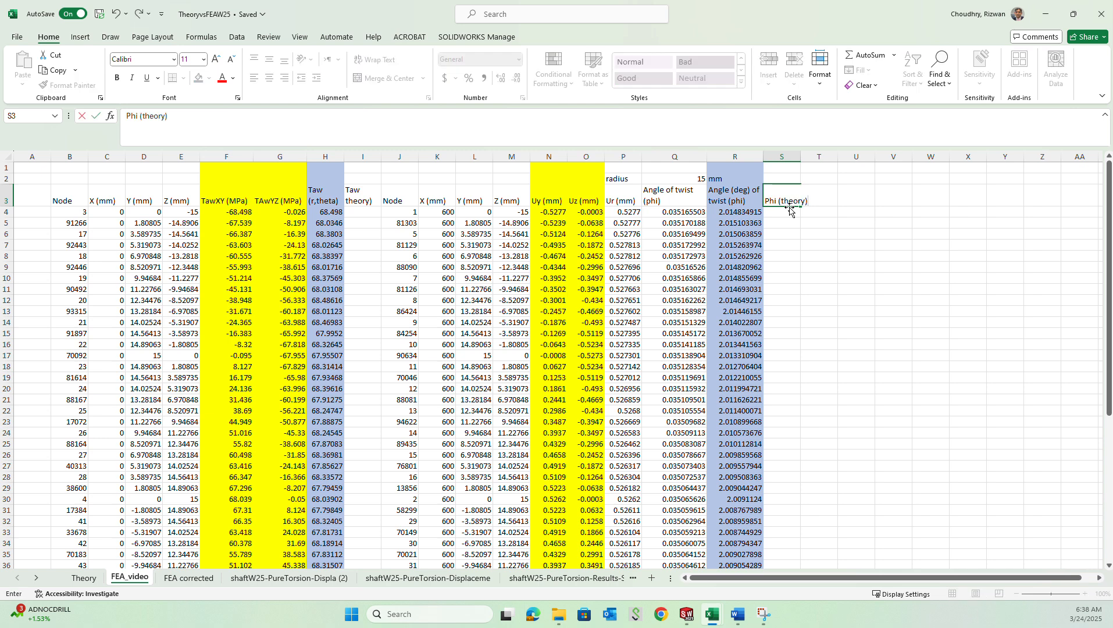
{"action": "type", "text": "hi (theory)"}
{"action": "key", "text": "Return"}
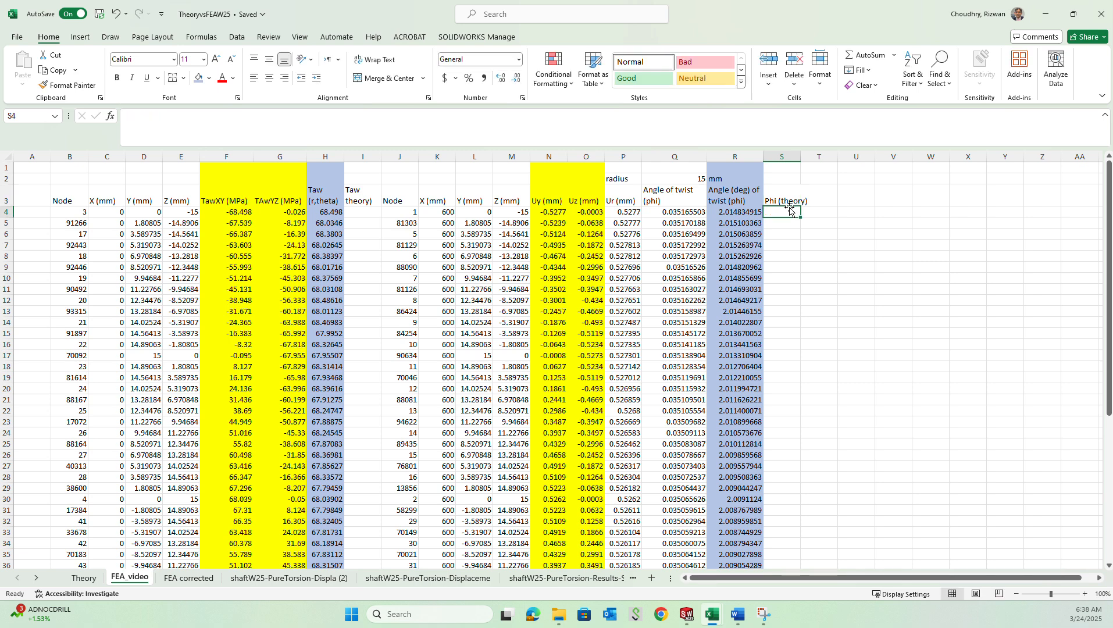
Step: Copy the angle of twist in degrees from C12 of the Theory sheet into S4 of FEA_video as a value
{"action": "left_click", "coordinate": [85, 578]}
{"action": "left_click", "coordinate": [129, 353]}
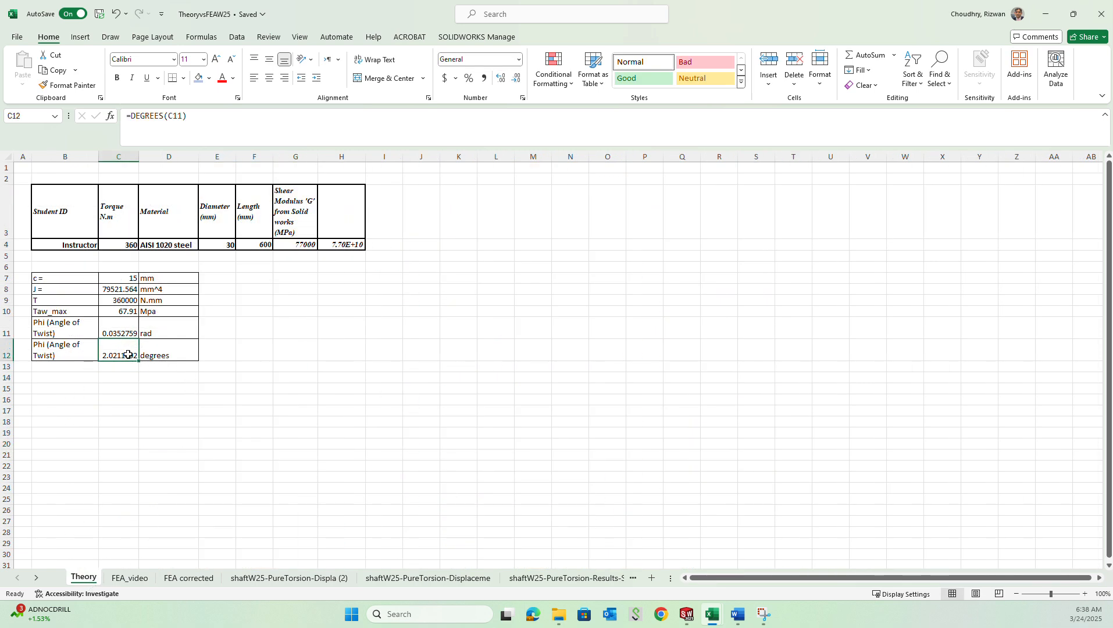
{"action": "right_click", "coordinate": [129, 353]}
{"action": "left_click", "coordinate": [160, 243]}
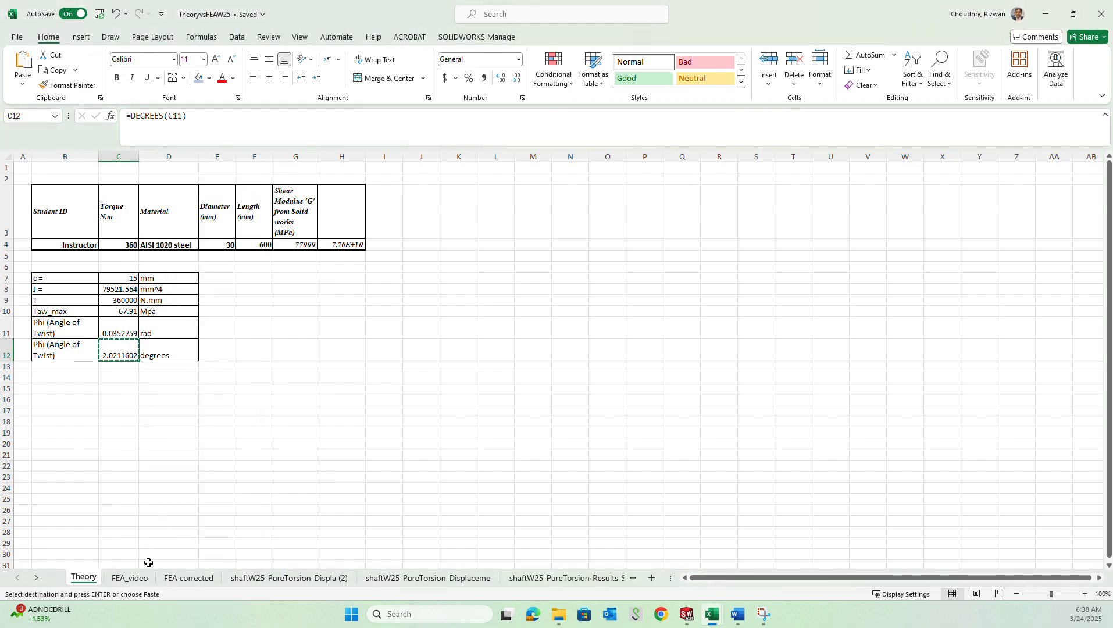
{"action": "left_click", "coordinate": [145, 577]}
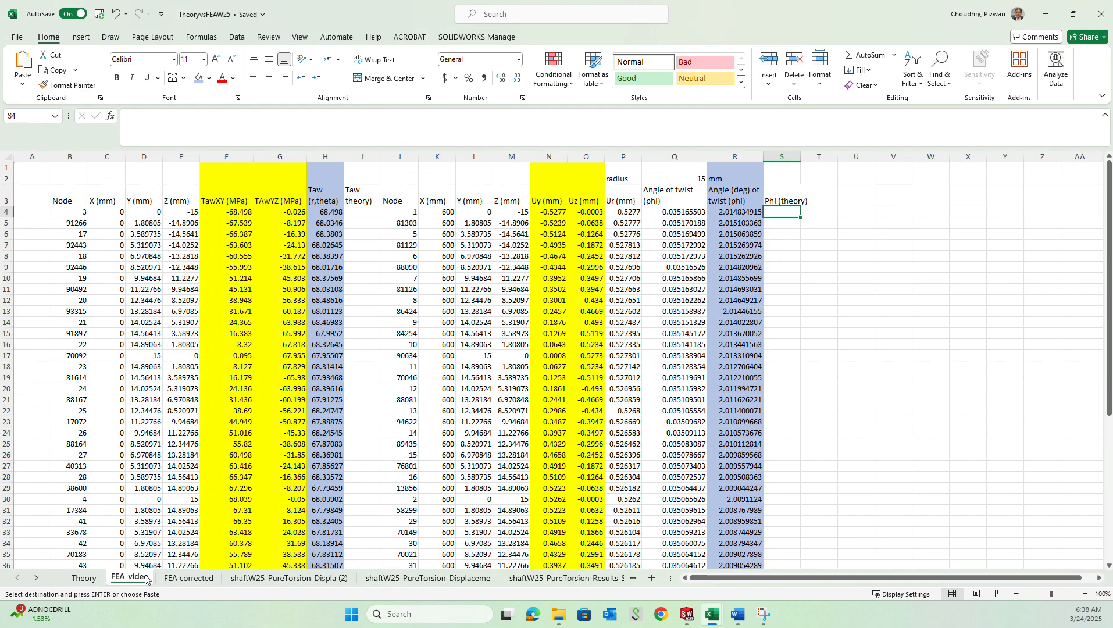
{"action": "right_click", "coordinate": [791, 213]}
{"action": "left_click", "coordinate": [837, 278]}
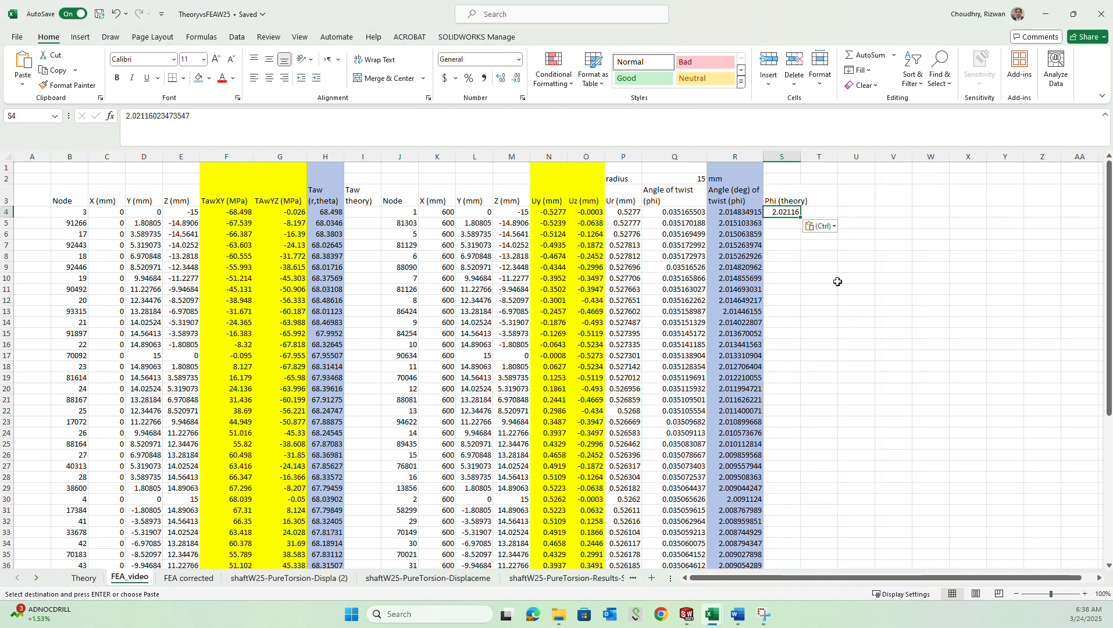
{"action": "left_click", "coordinate": [786, 278]}
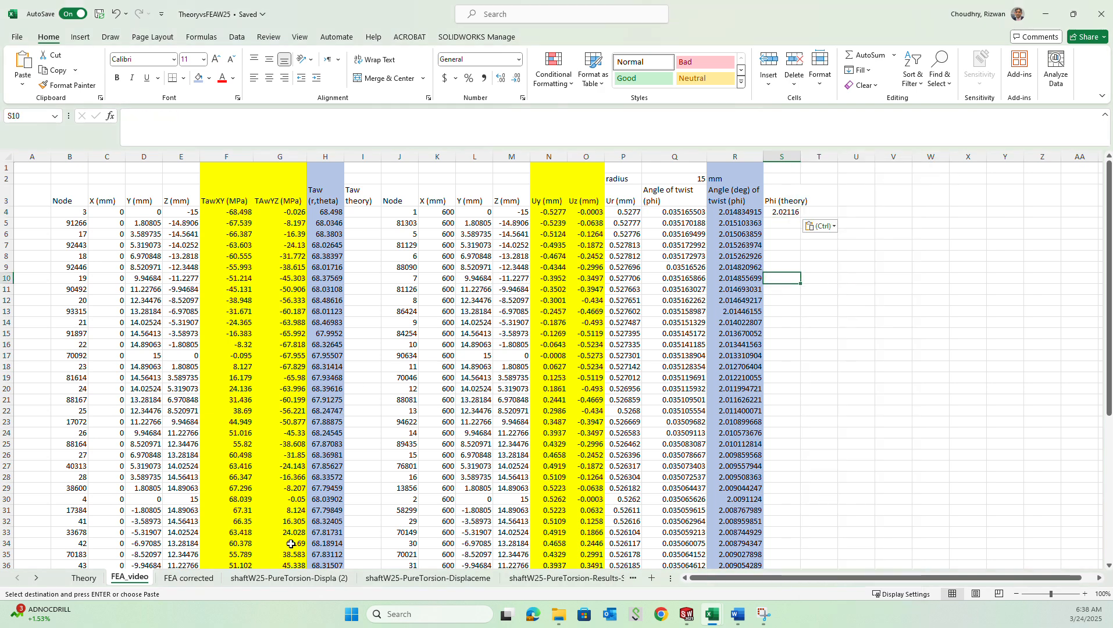
Step: Copy Taw_max from C10 of the Theory sheet into I4 of FEA_video as a value
{"action": "left_click", "coordinate": [93, 579]}
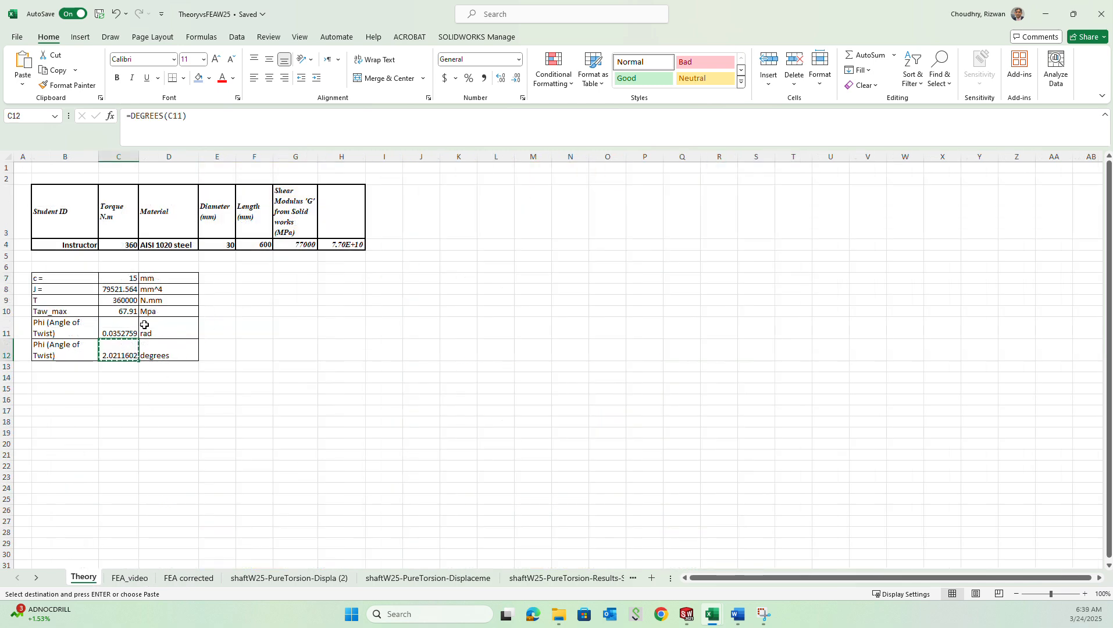
{"action": "left_click", "coordinate": [122, 312]}
{"action": "right_click", "coordinate": [122, 313]}
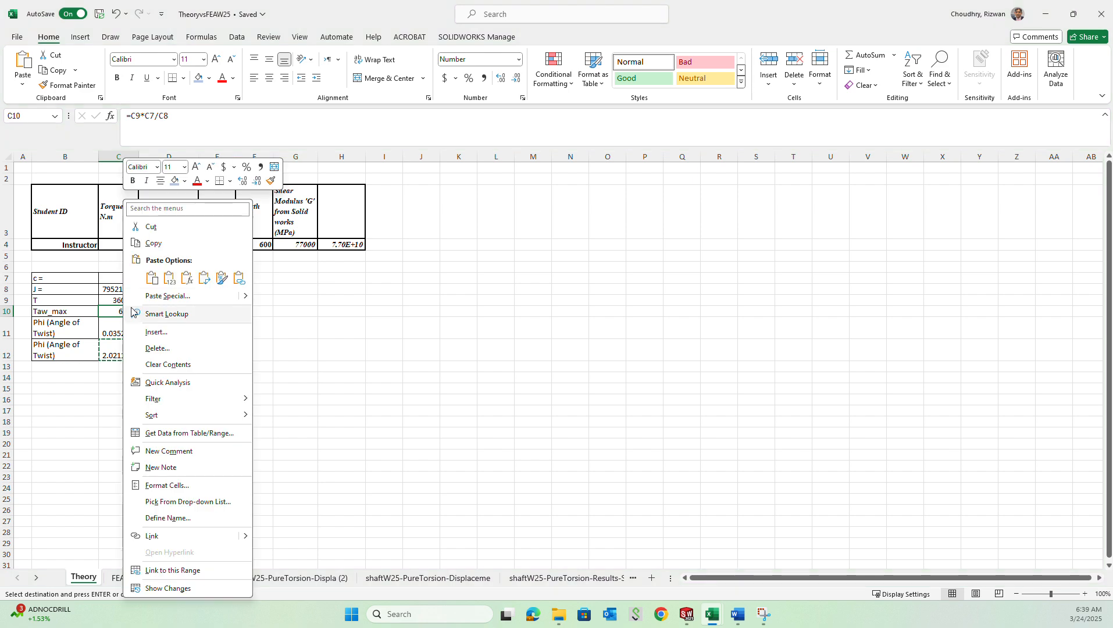
{"action": "left_click", "coordinate": [154, 242]}
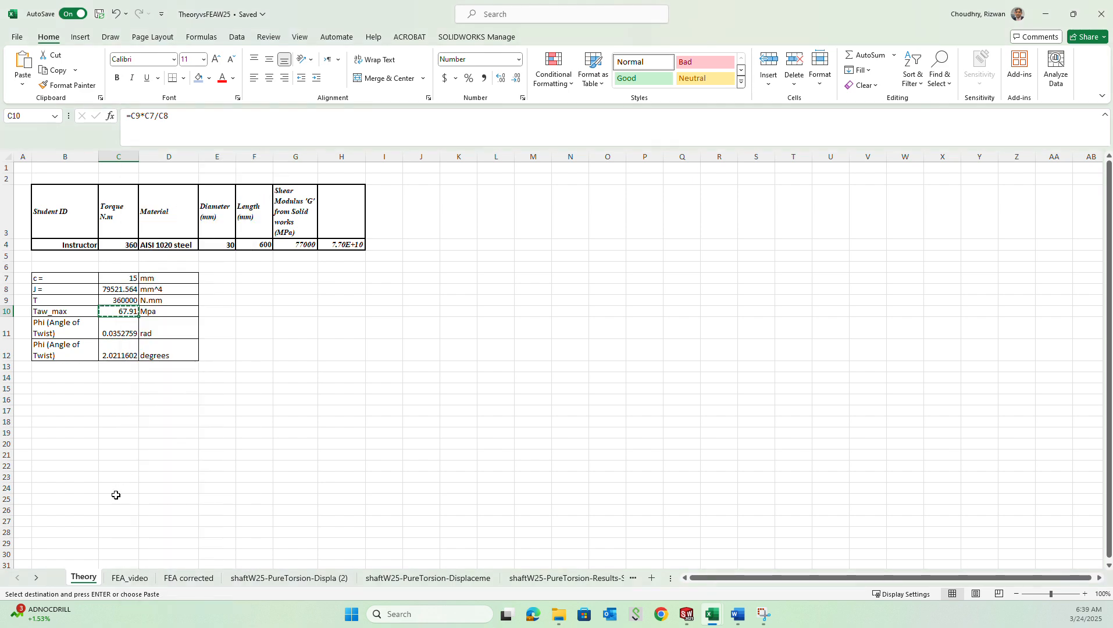
{"action": "left_click", "coordinate": [129, 578]}
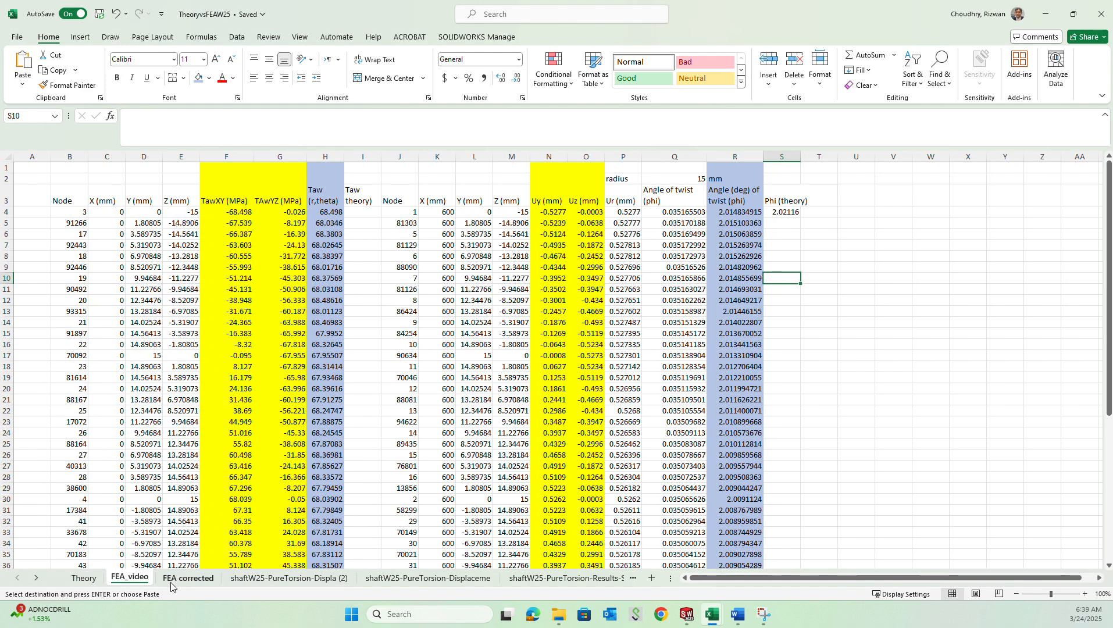
{"action": "right_click", "coordinate": [366, 213]}
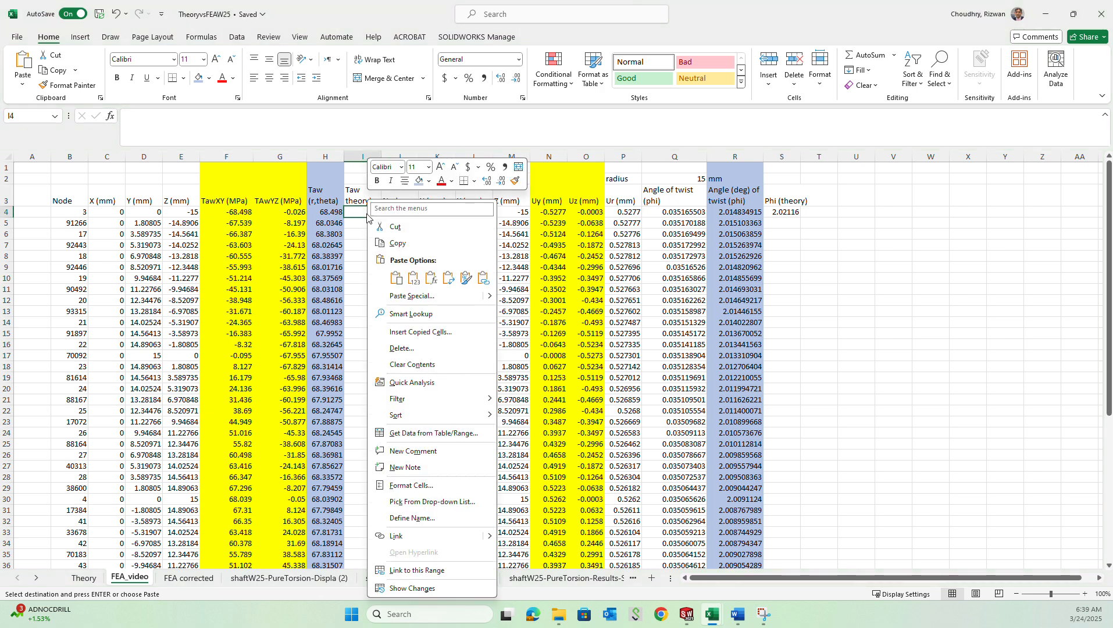
{"action": "left_click", "coordinate": [414, 279]}
{"action": "left_click", "coordinate": [411, 280]}
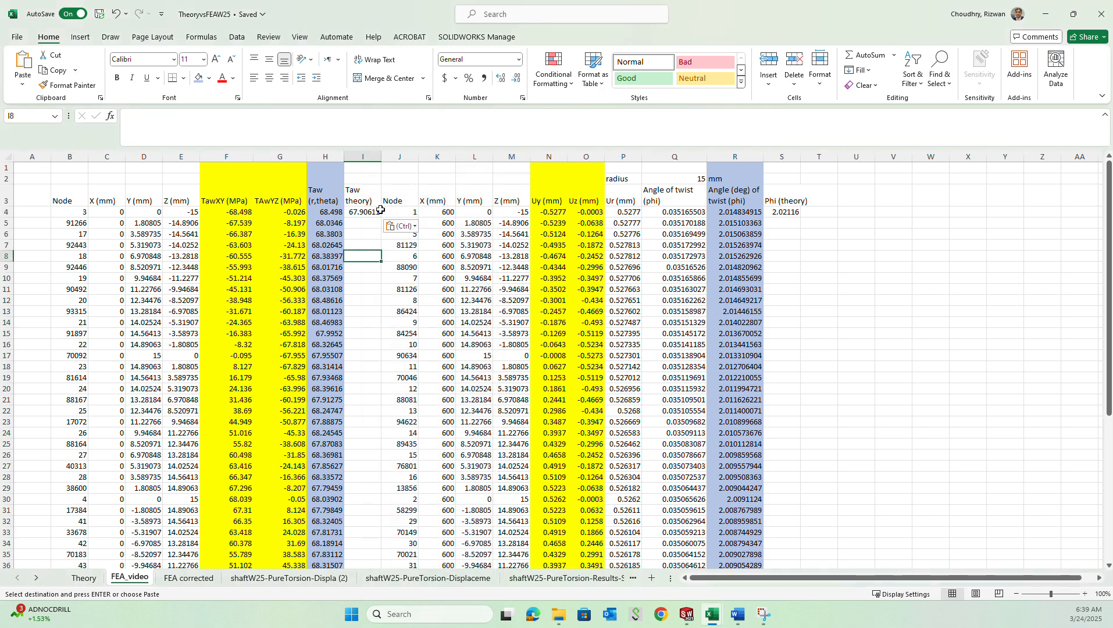
Step: Copy the theoretical shear stress in I4 down to all remaining node rows, I5:I55
{"action": "right_click", "coordinate": [373, 211]}
{"action": "left_click", "coordinate": [372, 222]}
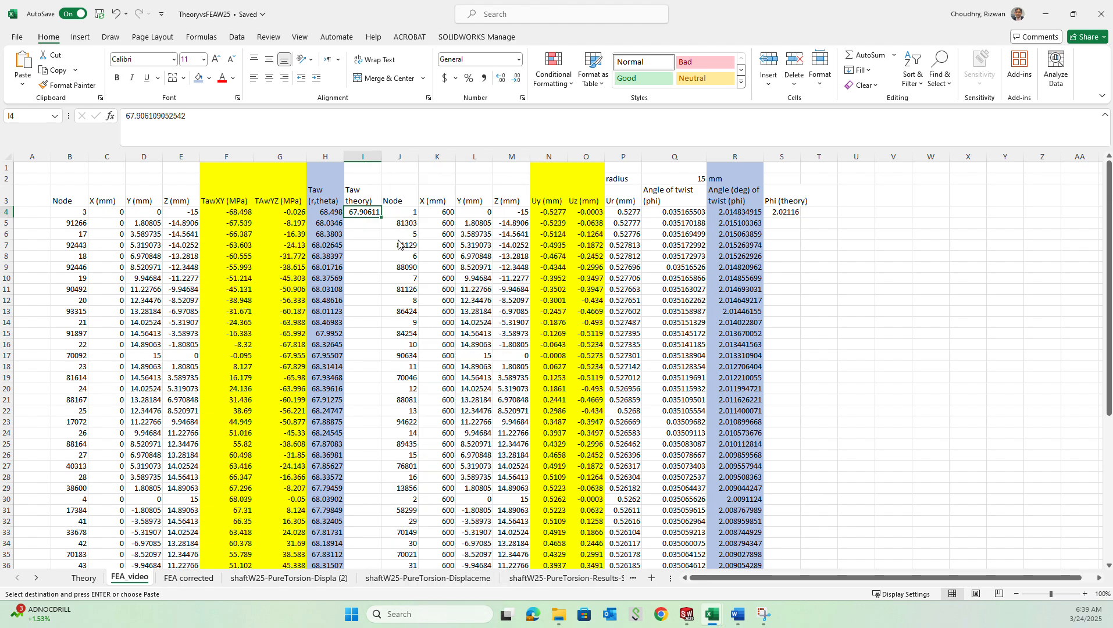
{"action": "left_click_drag", "start_coordinate": [373, 222], "coordinate": [375, 536]}
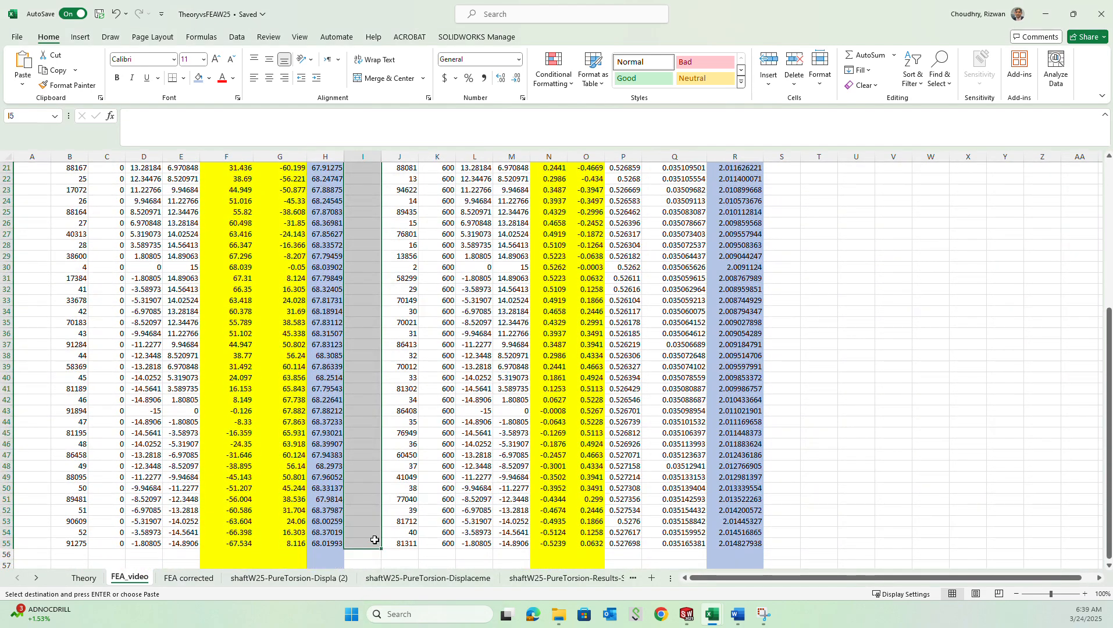
{"action": "right_click", "coordinate": [376, 543]}
{"action": "left_click", "coordinate": [404, 220]}
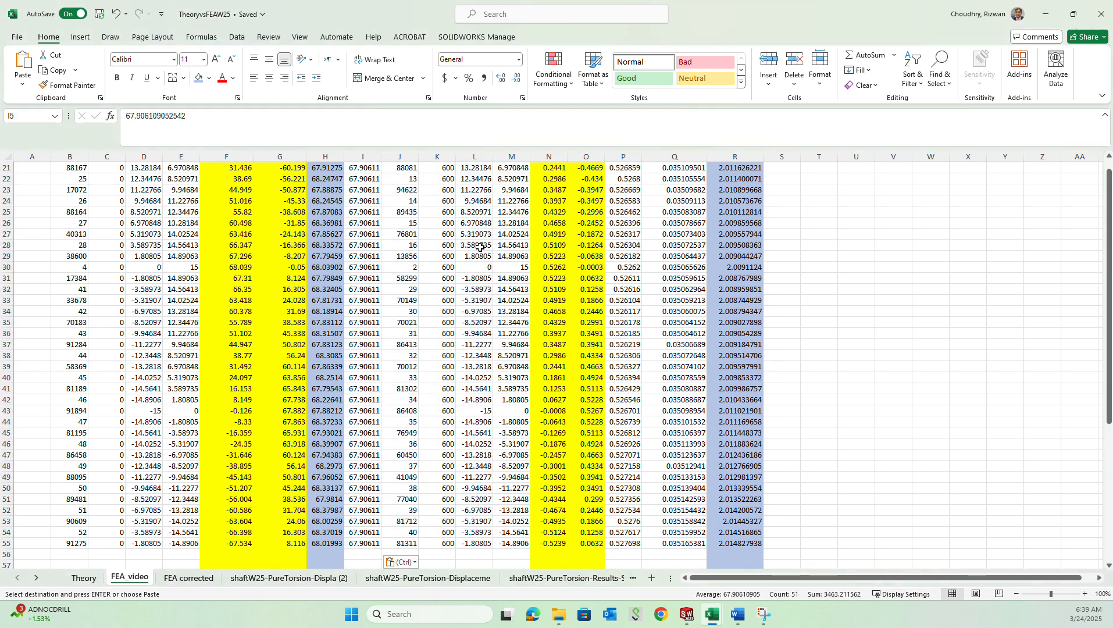
Step: Copy the theoretical angle of twist in S4 down to all remaining node rows, S5:S55
{"action": "left_click", "coordinate": [788, 213]}
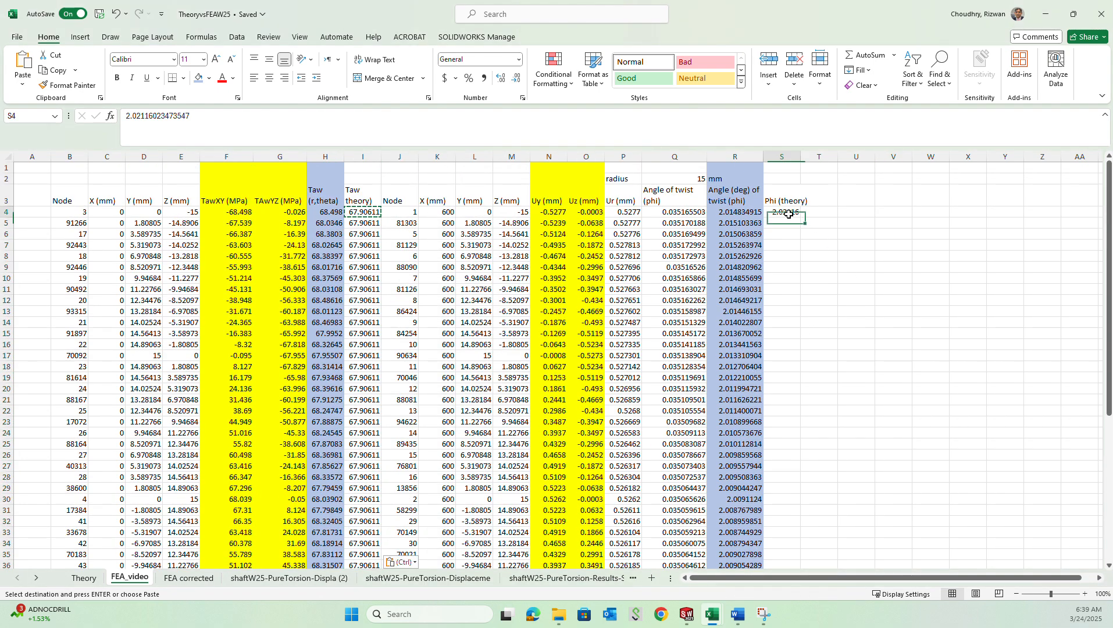
{"action": "right_click", "coordinate": [790, 216]}
{"action": "left_click", "coordinate": [819, 243]}
{"action": "left_click_drag", "start_coordinate": [791, 227], "coordinate": [785, 561]}
{"action": "right_click", "coordinate": [787, 559]}
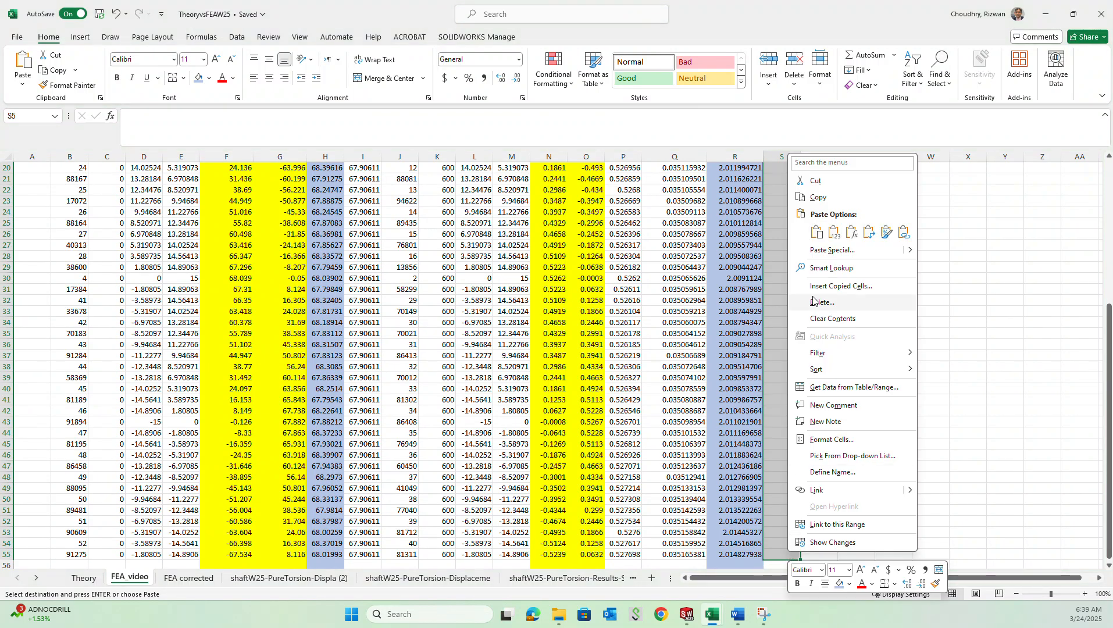
{"action": "left_click", "coordinate": [817, 232]}
{"action": "scroll", "coordinate": [872, 291], "scroll_direction": "up", "scroll_amount": 6}
{"action": "left_click", "coordinate": [883, 300]}
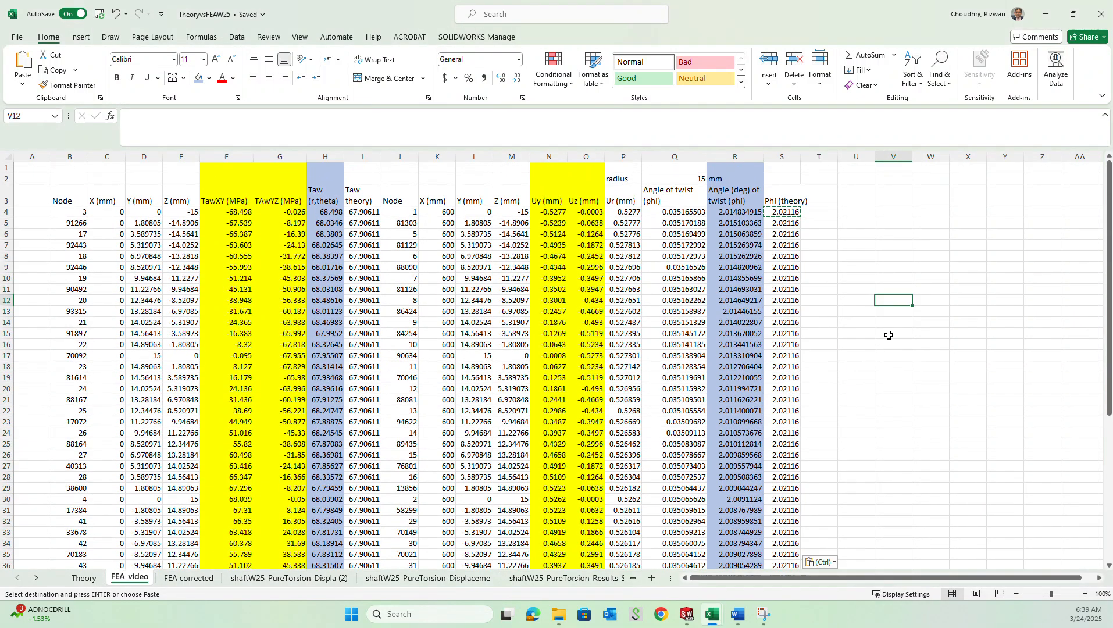
{"action": "key", "text": "Escape"}
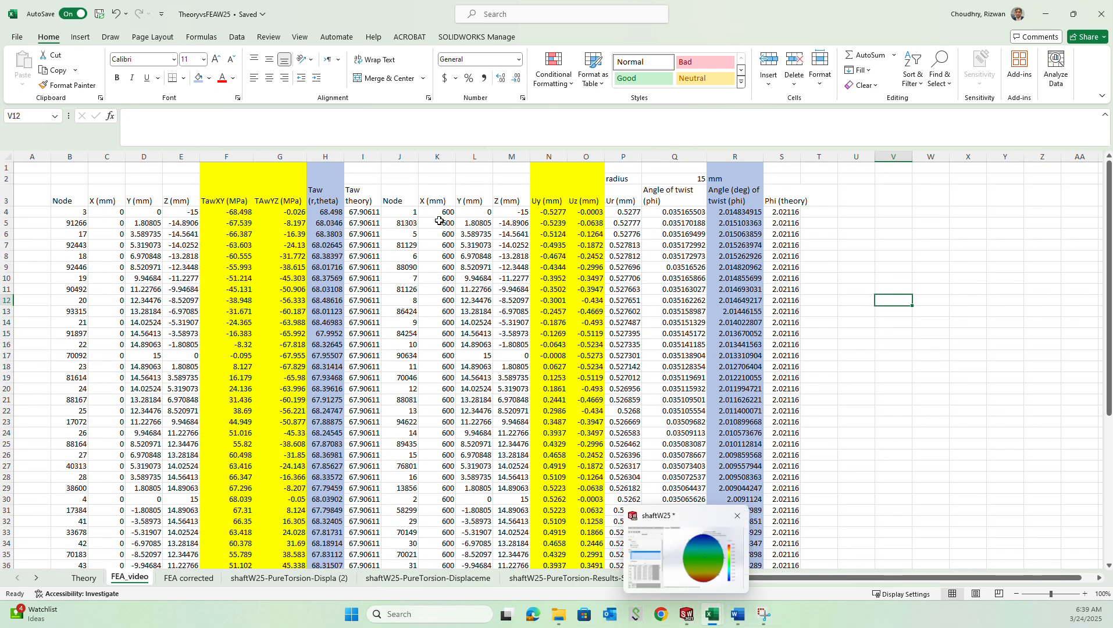
Step: Insert a blank column after the theoretical shear stress column and title J3 "% Error"
{"action": "right_click", "coordinate": [403, 154]}
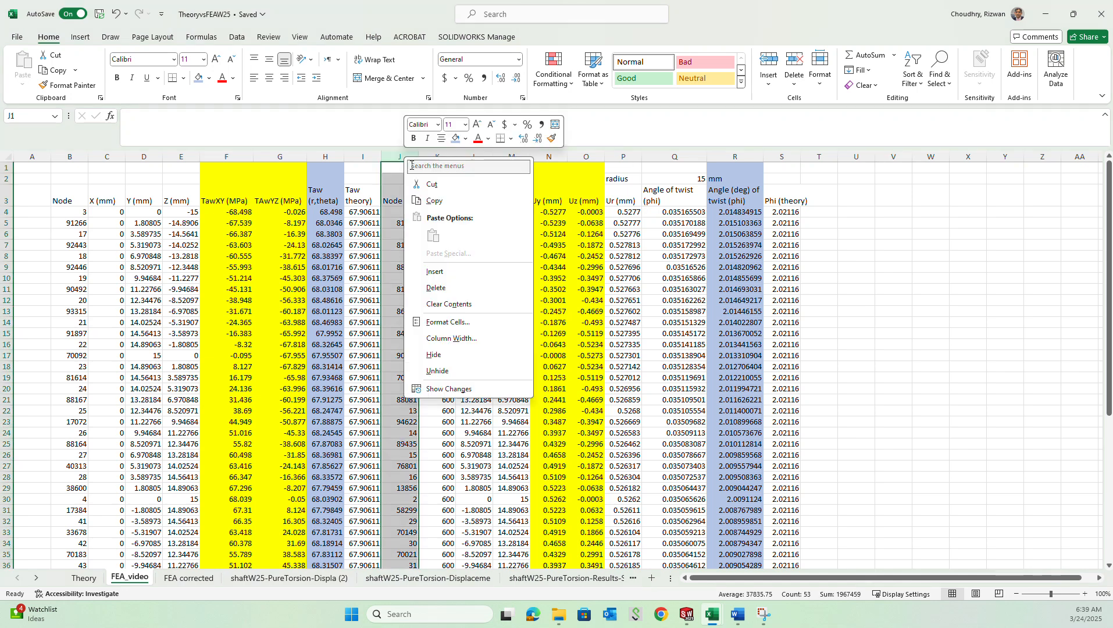
{"action": "left_click", "coordinate": [448, 270]}
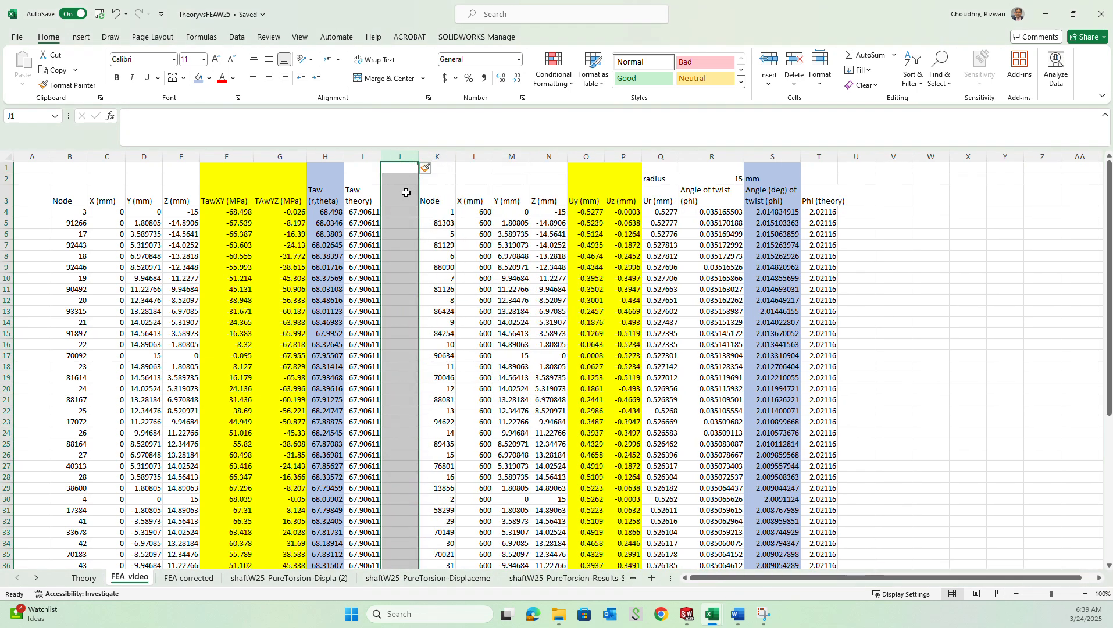
{"action": "left_click", "coordinate": [406, 192]}
{"action": "type", "text": "% Erro"}
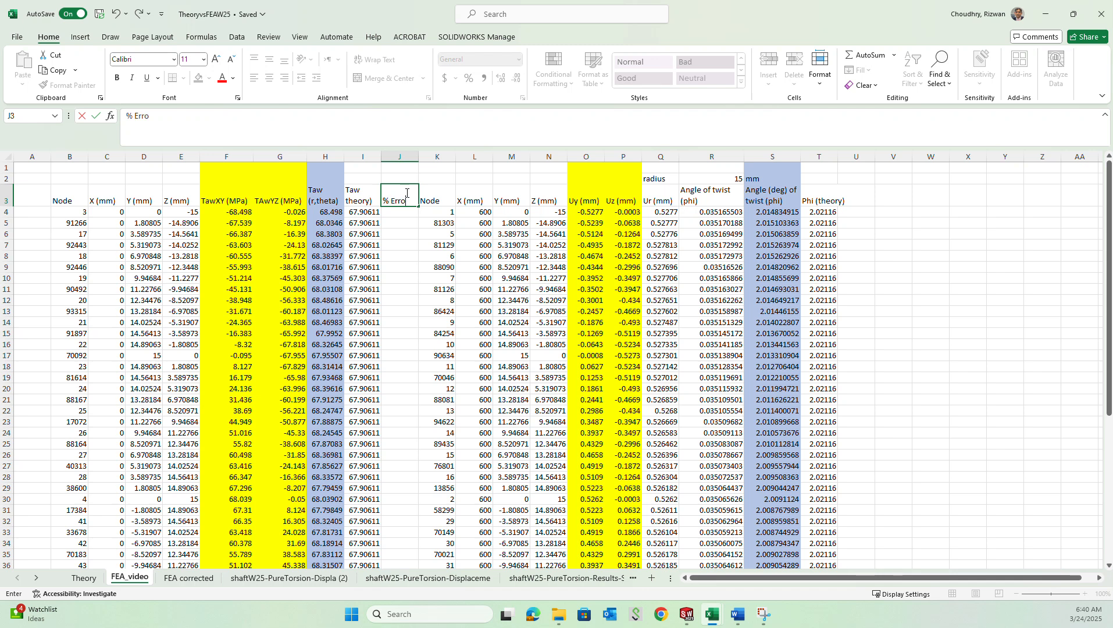
{"action": "key", "text": "Return"}
{"action": "key", "text": "Return"}
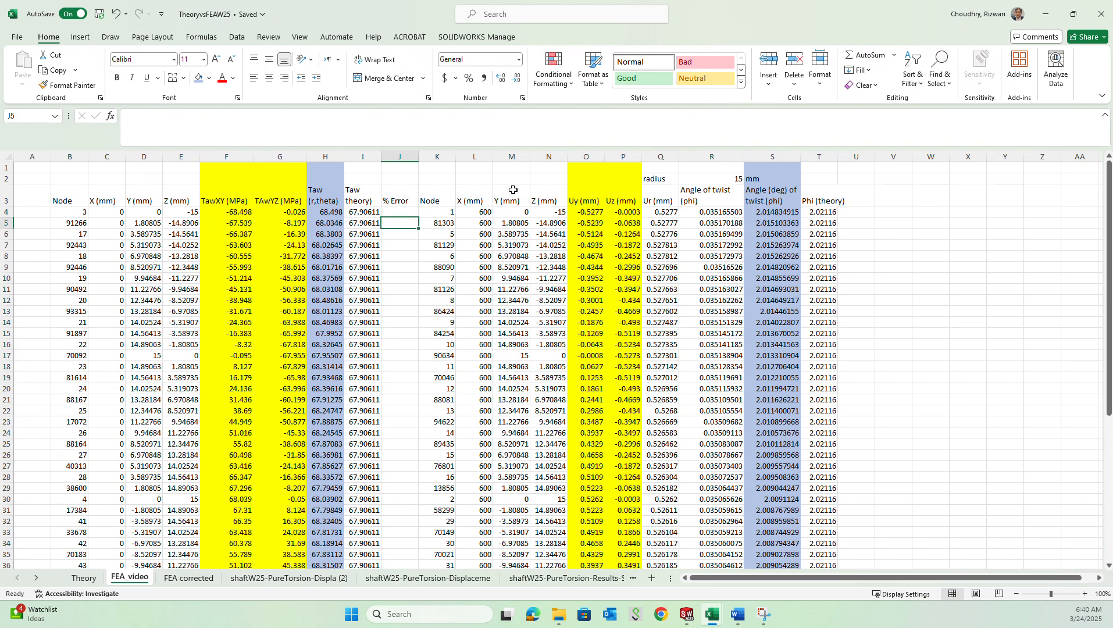
Step: Calculate the shear stress error in J4 with =(H4-I4)/H4 and format it as a percentage
{"action": "left_click", "coordinate": [399, 213]}
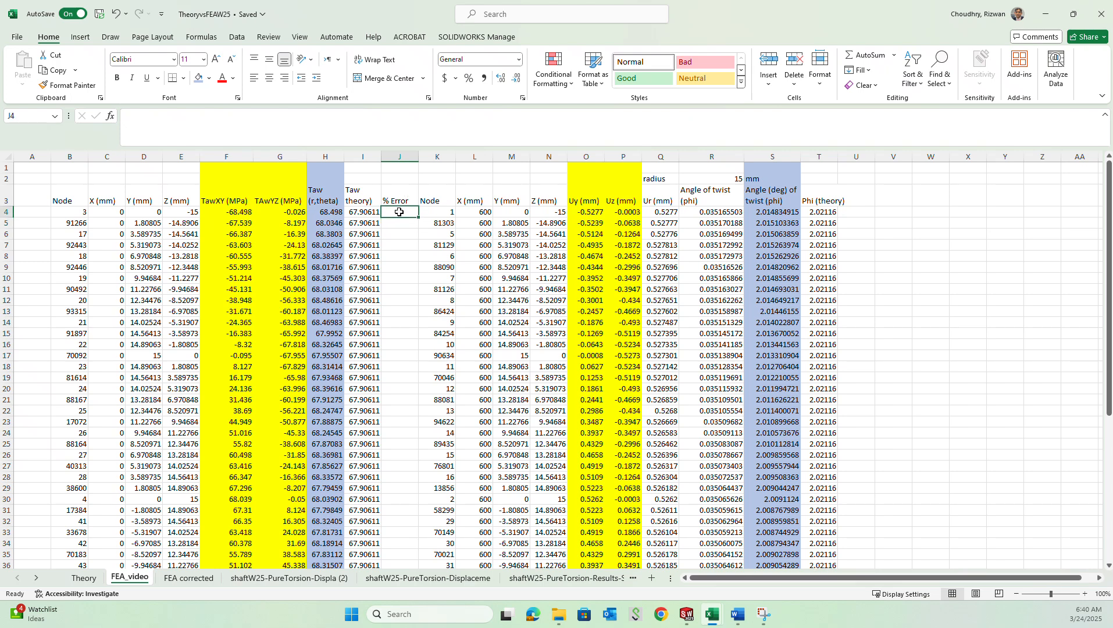
{"action": "type", "text": "="}
{"action": "left_click", "coordinate": [328, 212]}
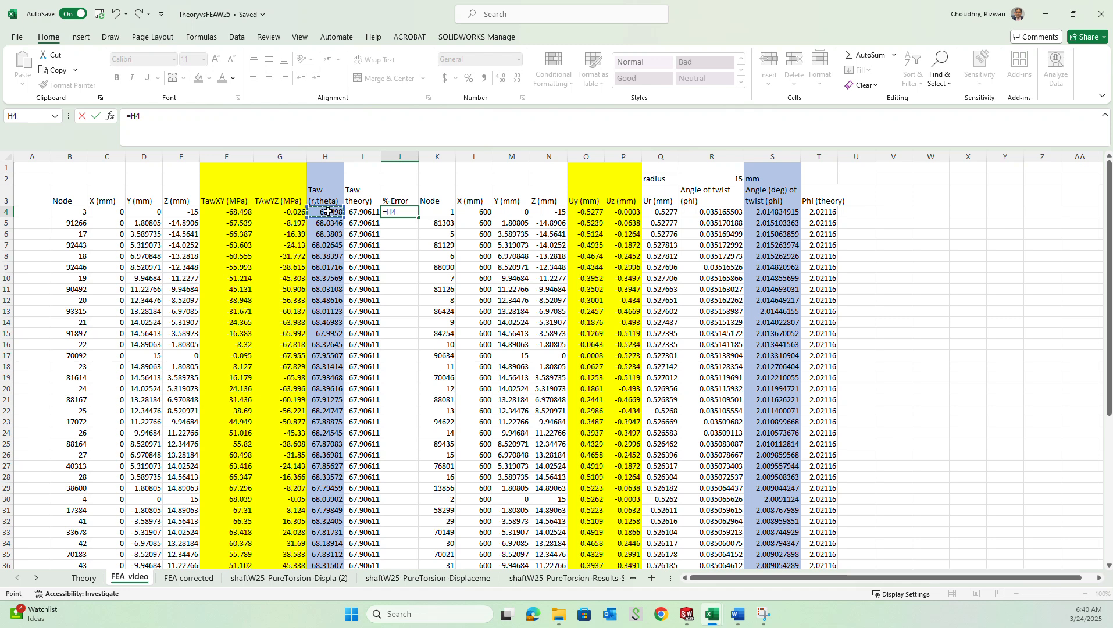
{"action": "type", "text": "-"}
{"action": "left_click", "coordinate": [356, 213]}
{"action": "type", "text": "/"}
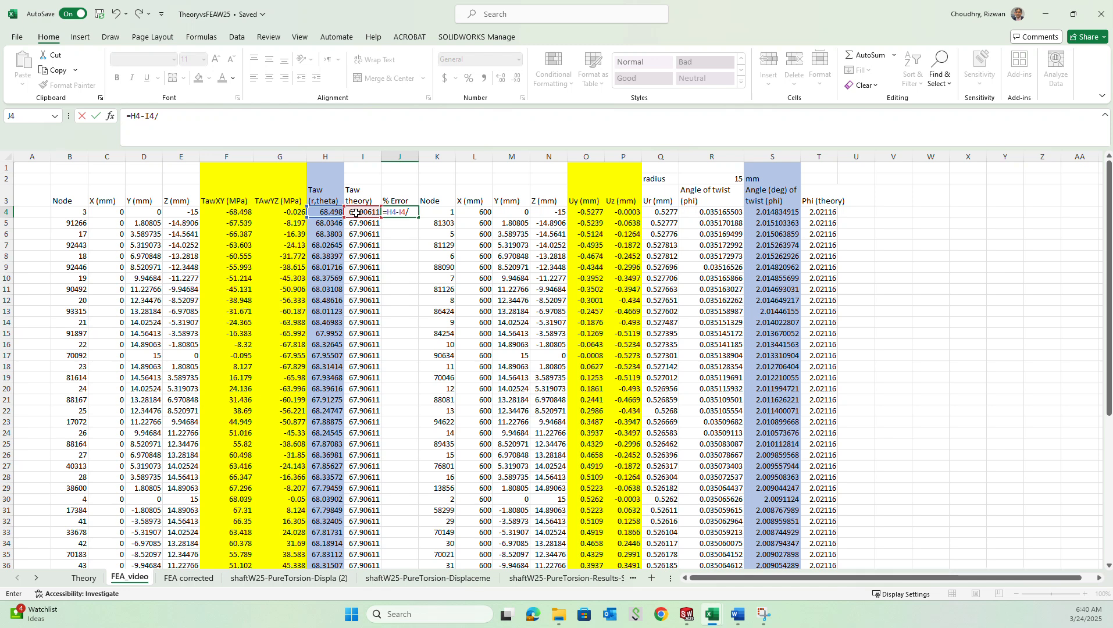
{"action": "left_click", "coordinate": [334, 212]}
{"action": "type", "text": ")"}
{"action": "type", "text": "("}
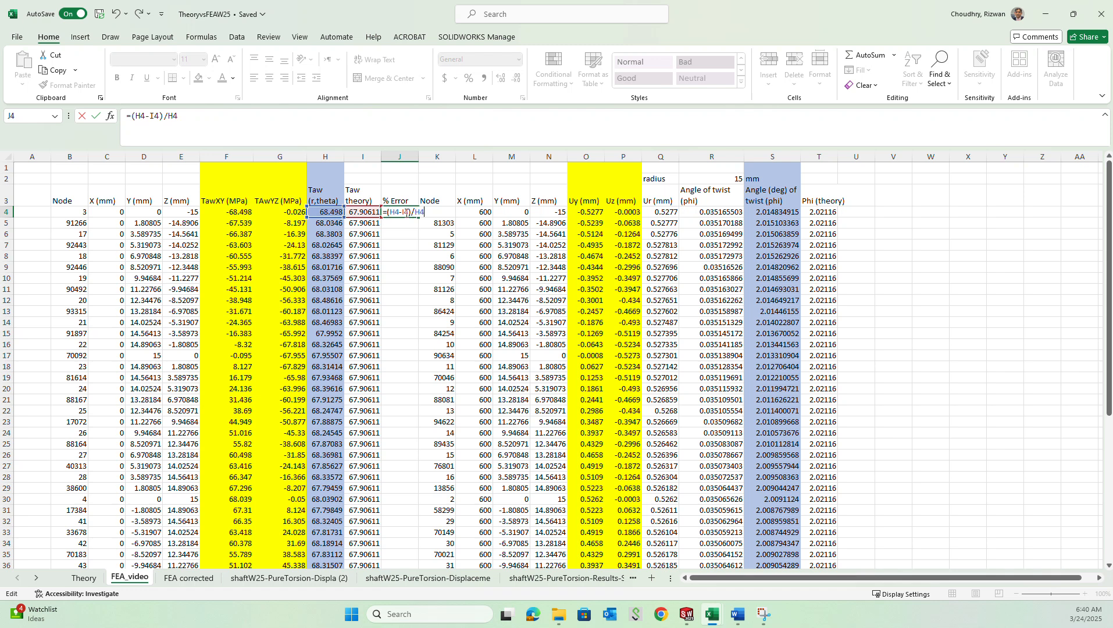
{"action": "key", "text": "Return"}
{"action": "left_click", "coordinate": [405, 213]}
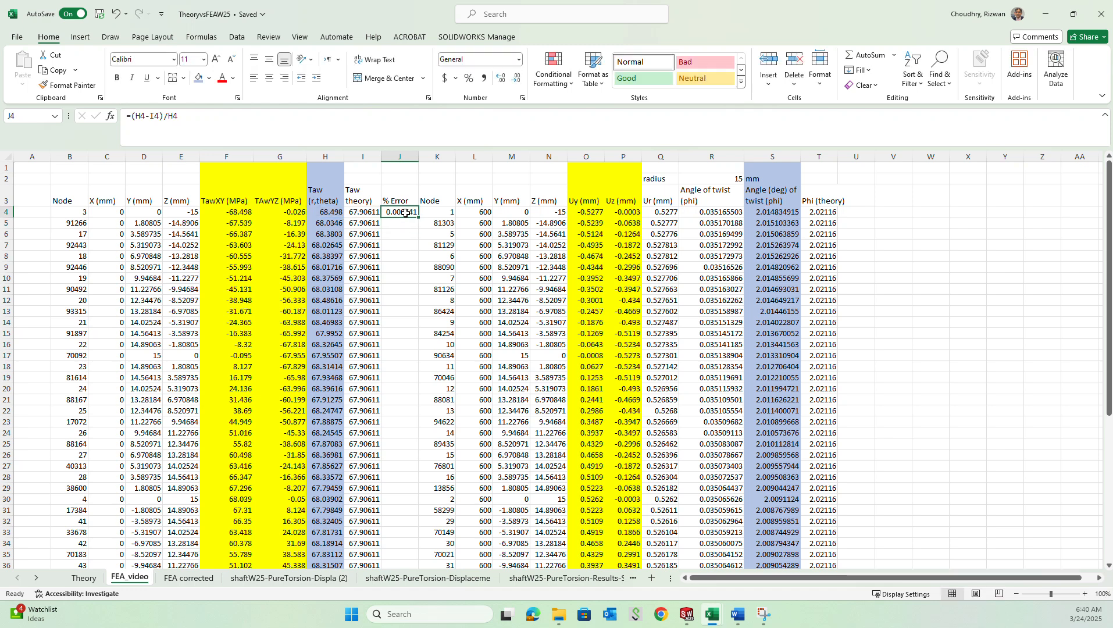
{"action": "left_click", "coordinate": [469, 77]}
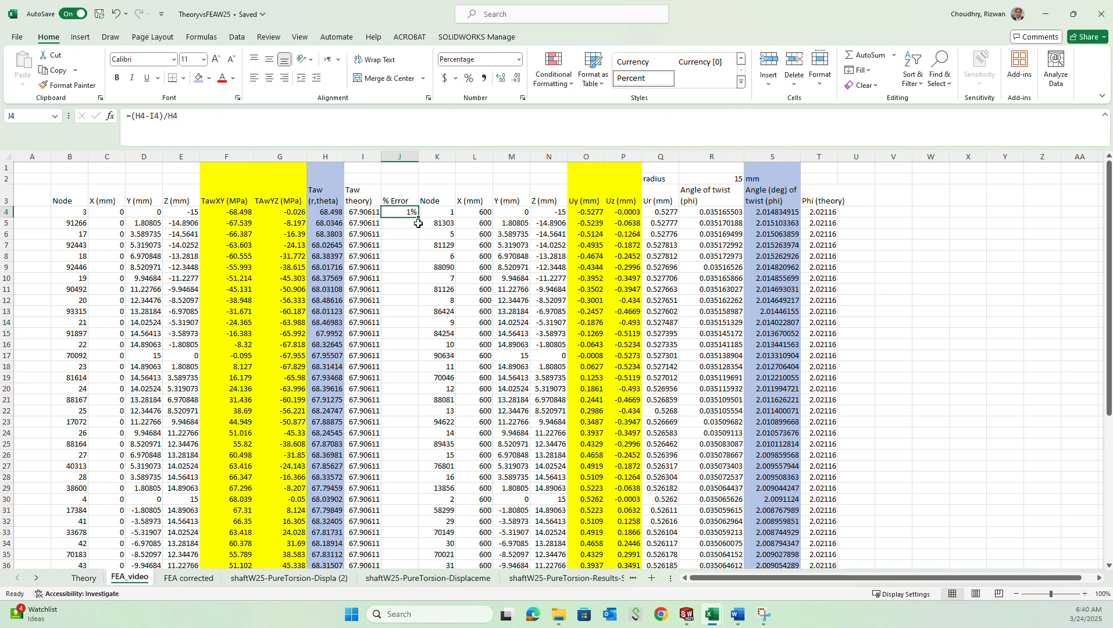
Step: Display the shear stress error in J4 with two decimals and copy its formula down to all remaining node rows, J5:J55
{"action": "double_click", "coordinate": [500, 85]}
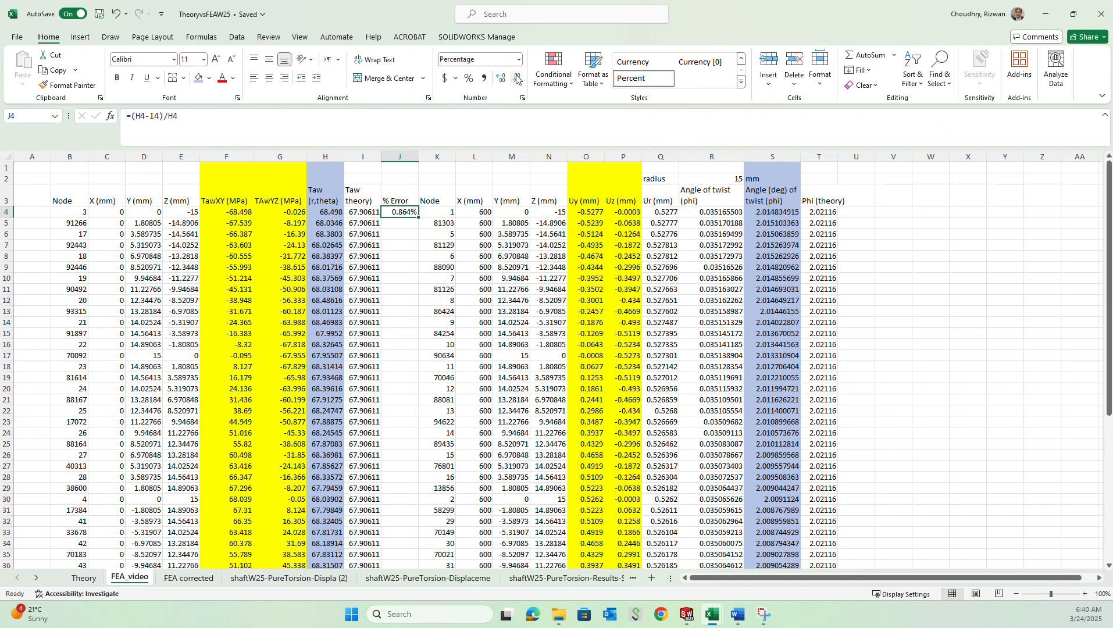
{"action": "left_click", "coordinate": [516, 79]}
{"action": "right_click", "coordinate": [407, 213]}
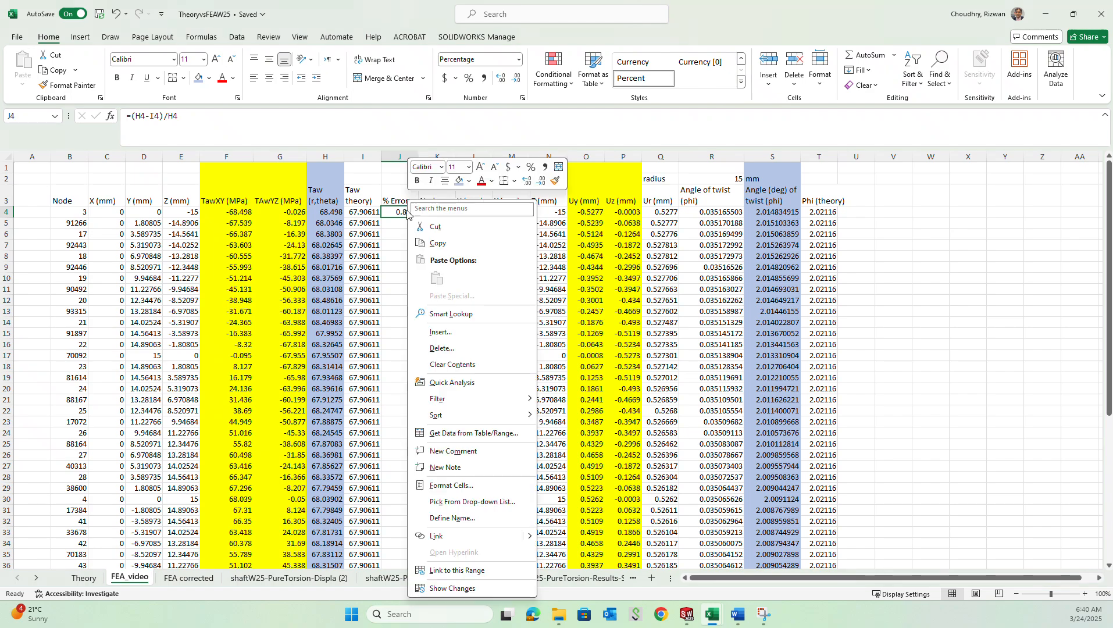
{"action": "left_click", "coordinate": [437, 243]}
{"action": "left_click_drag", "start_coordinate": [400, 222], "coordinate": [412, 625]}
{"action": "left_click_drag", "start_coordinate": [406, 607], "coordinate": [405, 542]}
{"action": "right_click", "coordinate": [405, 543]}
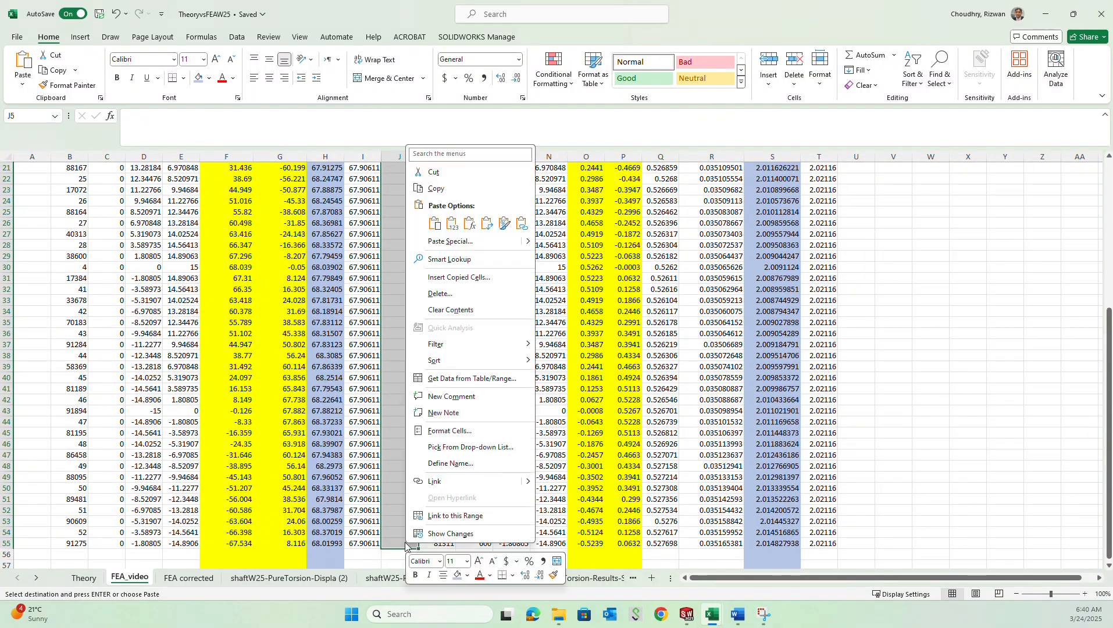
{"action": "left_click", "coordinate": [434, 223]}
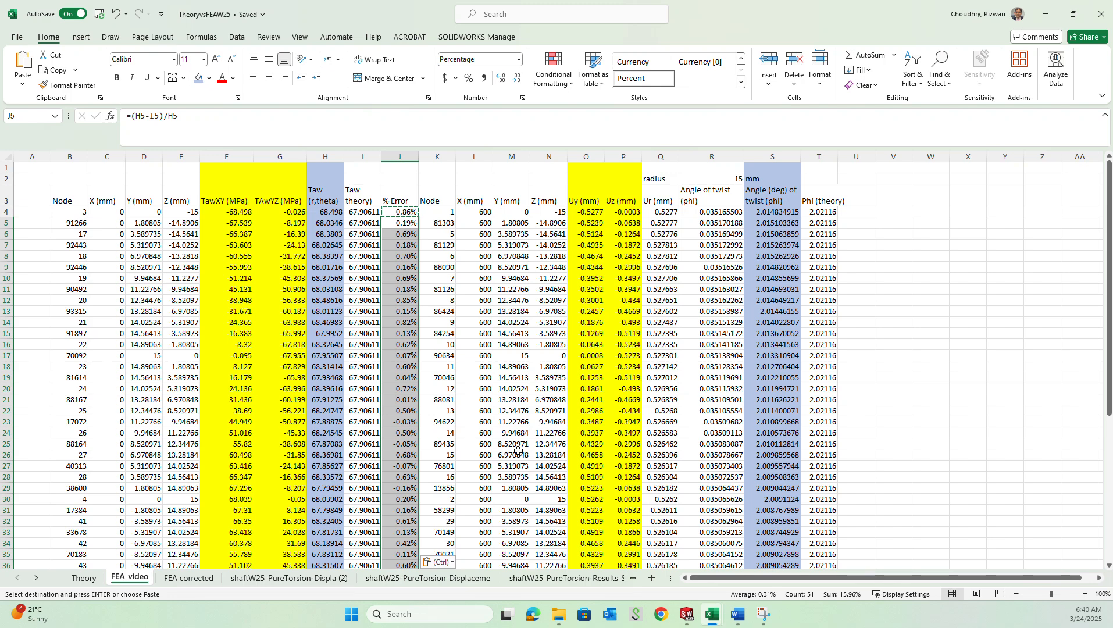
Step: Copy the "% Error" heading and first error formula from J3:J4 to U3:U4, beside the theoretical angle of twist
{"action": "scroll", "coordinate": [406, 239], "scroll_direction": "down", "scroll_amount": 1}
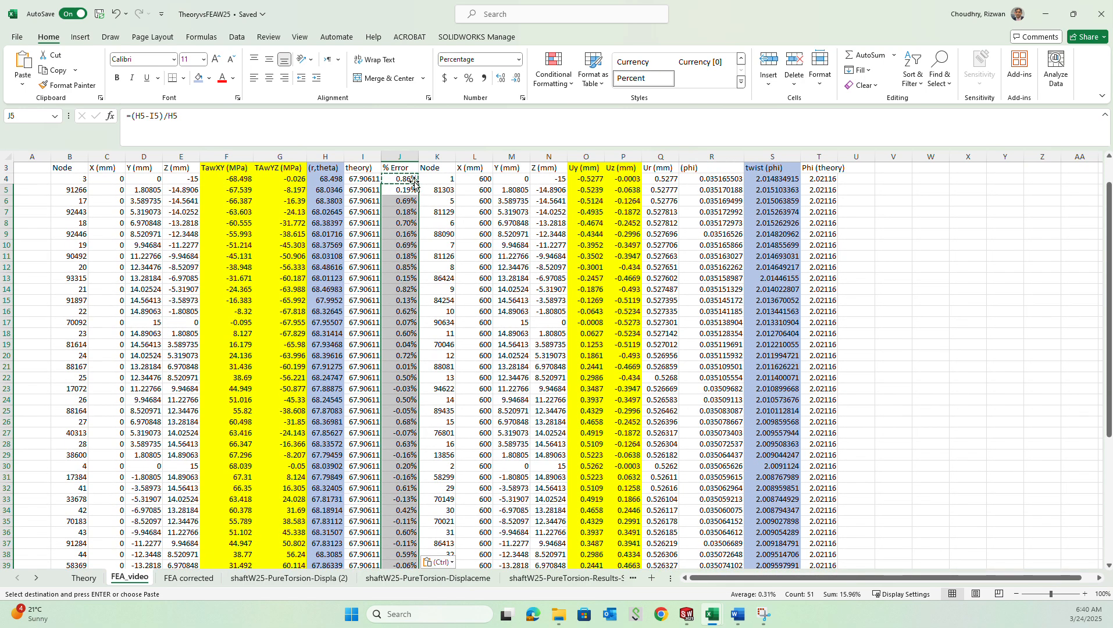
{"action": "scroll", "coordinate": [408, 364], "scroll_direction": "down", "scroll_amount": 1}
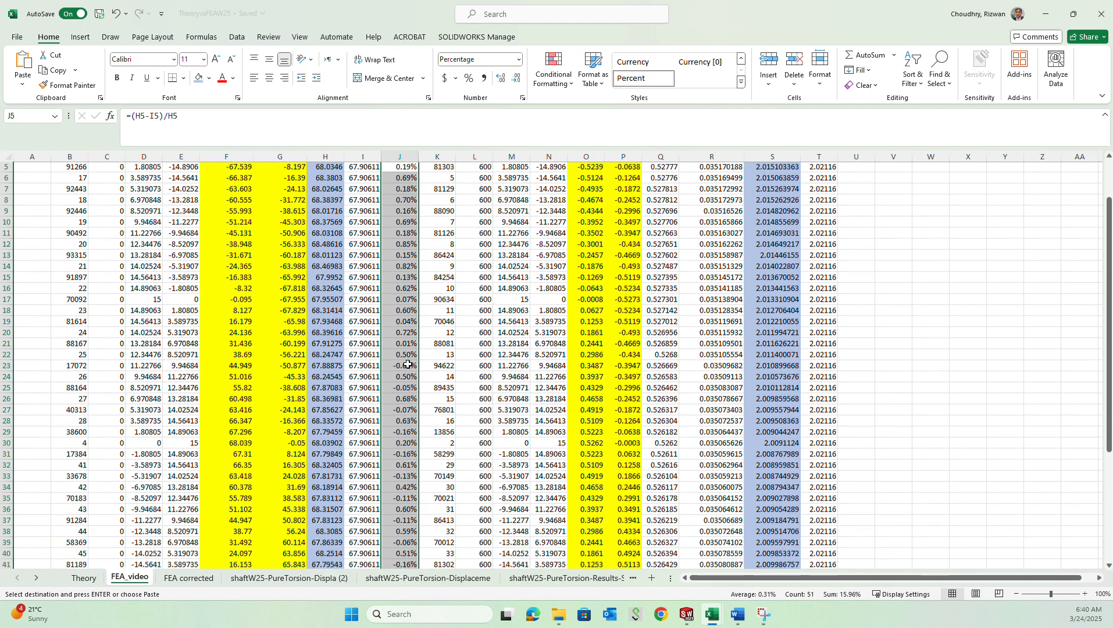
{"action": "scroll", "coordinate": [408, 364], "scroll_direction": "down", "scroll_amount": 5}
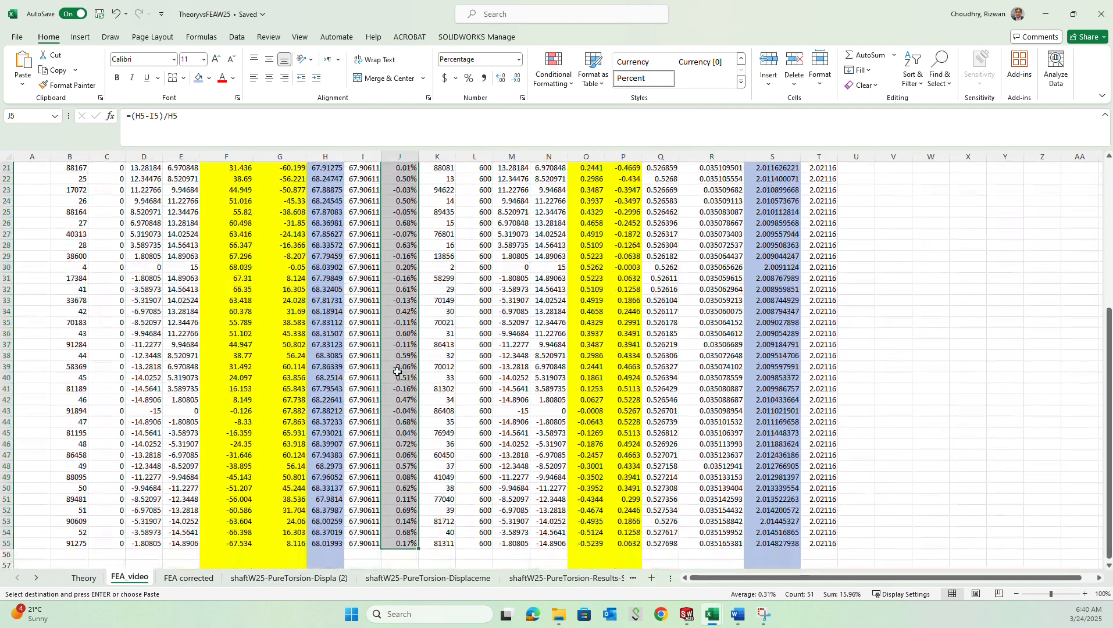
{"action": "scroll", "coordinate": [397, 371], "scroll_direction": "up", "scroll_amount": 7}
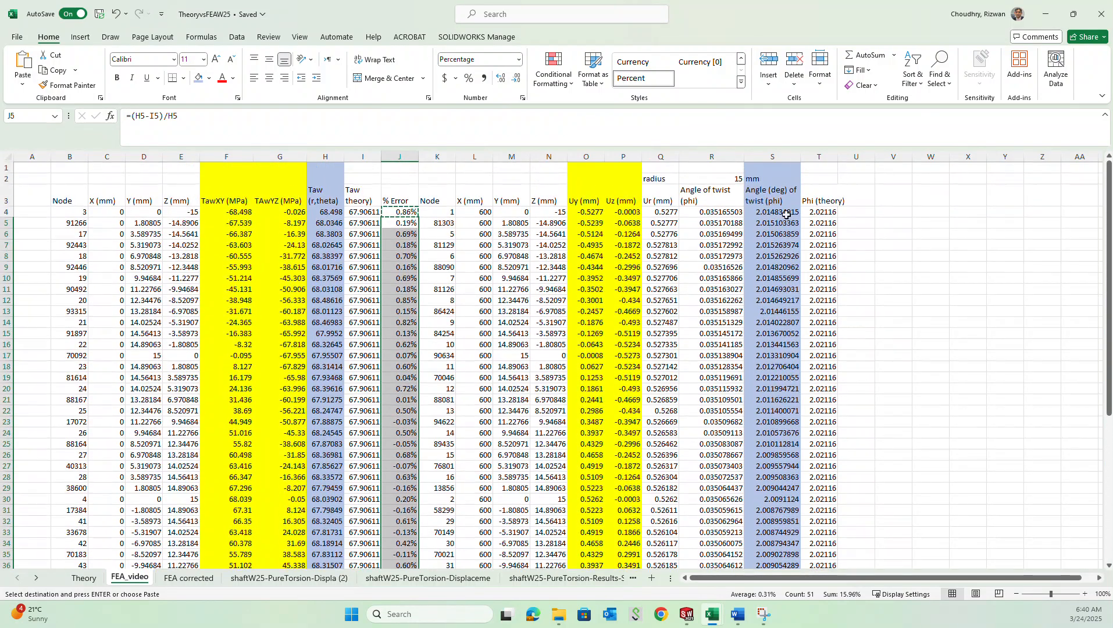
{"action": "left_click", "coordinate": [860, 212]}
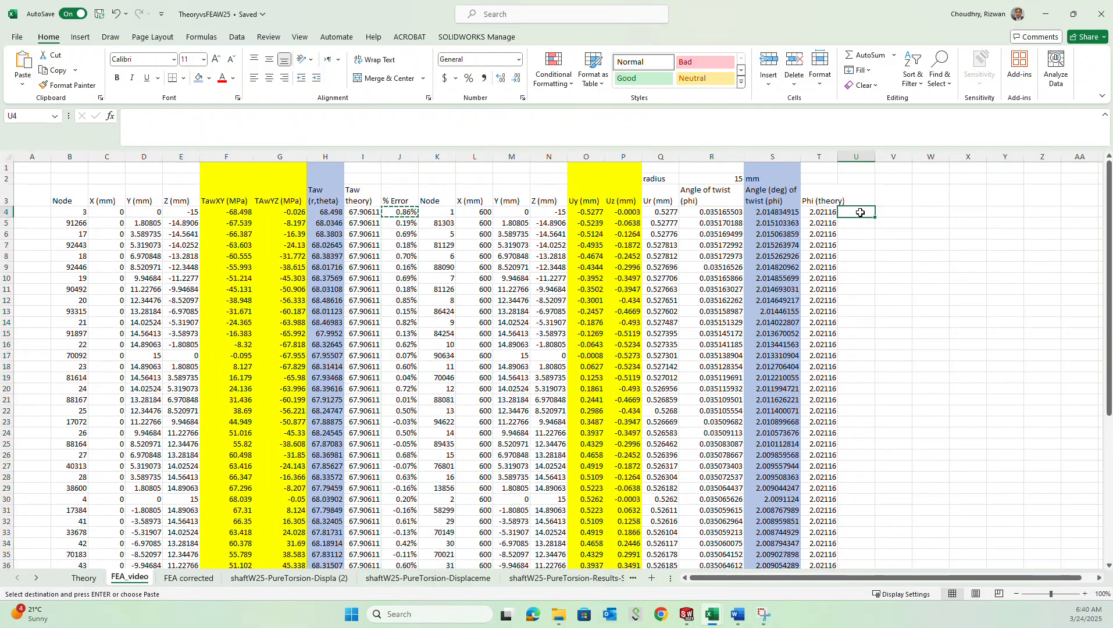
{"action": "left_click", "coordinate": [408, 196]}
{"action": "left_click_drag", "start_coordinate": [408, 196], "coordinate": [407, 213]}
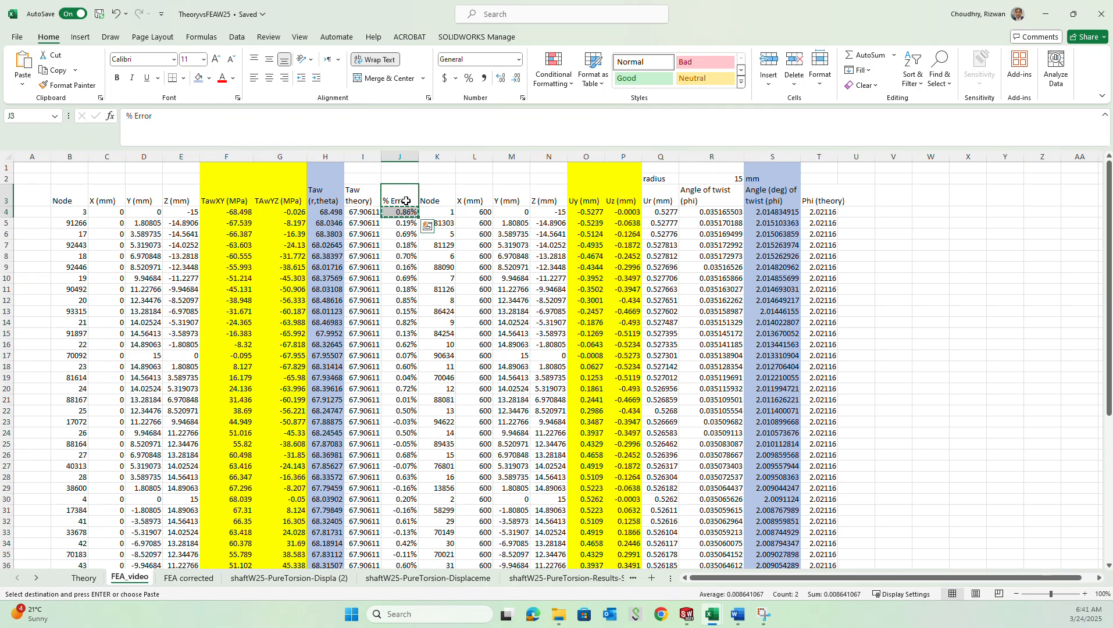
{"action": "right_click", "coordinate": [407, 200]}
{"action": "left_click", "coordinate": [428, 218]}
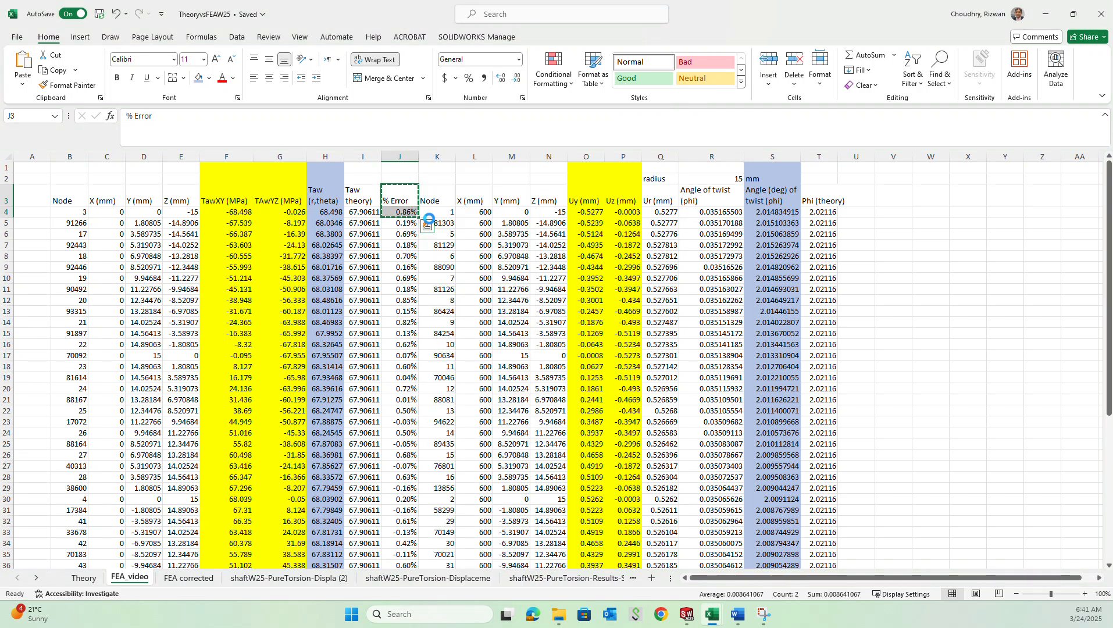
{"action": "left_click", "coordinate": [861, 198]}
{"action": "key", "text": "ctrl+v"}
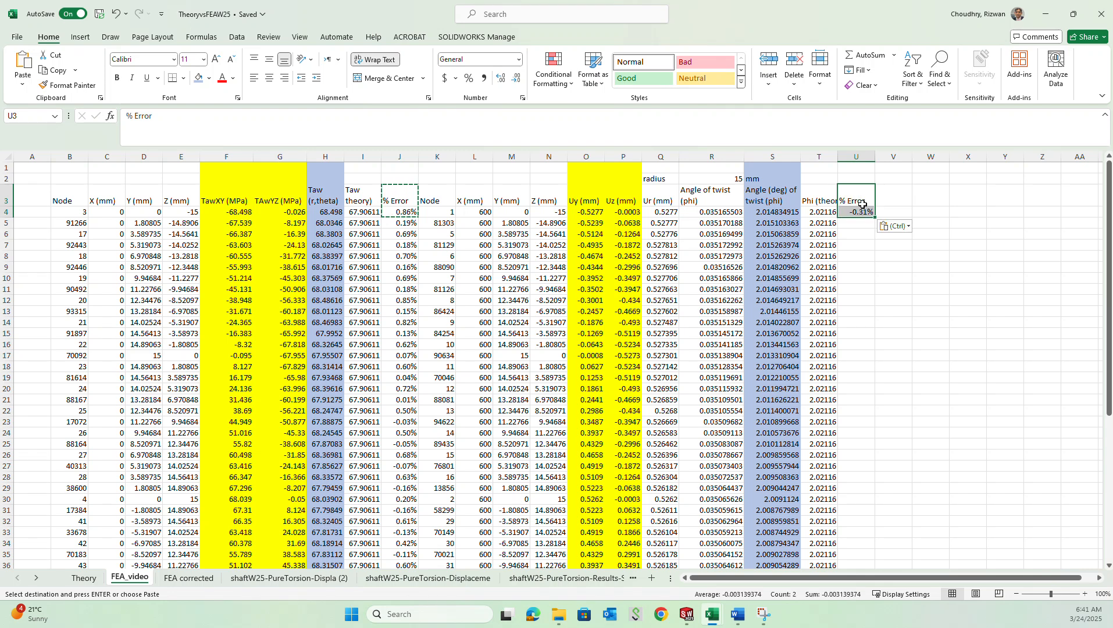
Step: Check which cells the angle of twist error formula in U4 refers to
{"action": "left_click", "coordinate": [882, 271]}
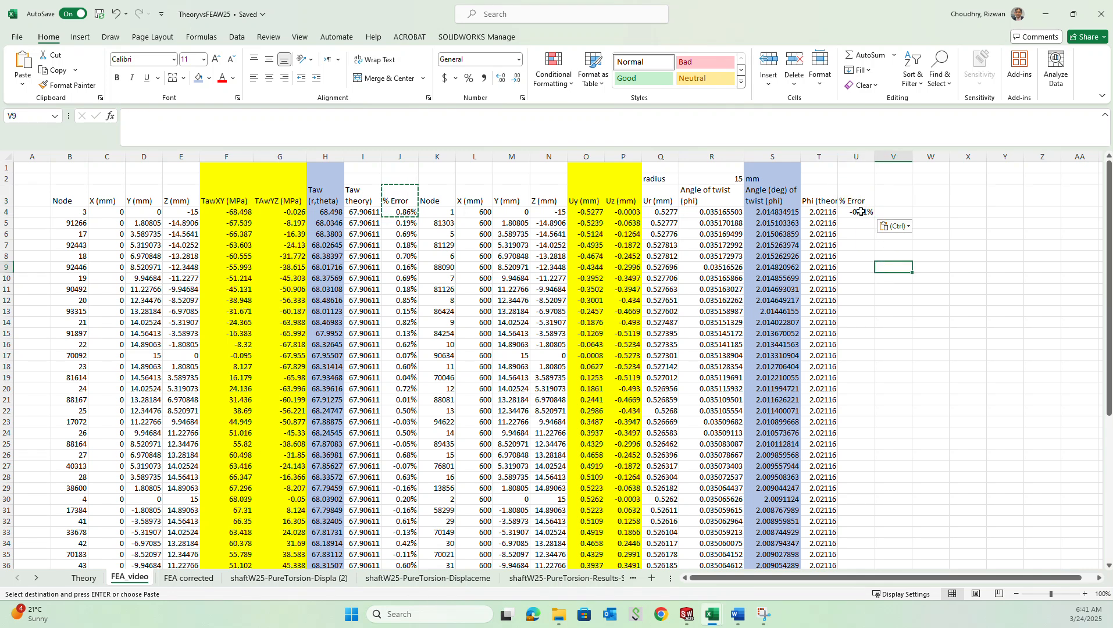
{"action": "double_click", "coordinate": [860, 212]}
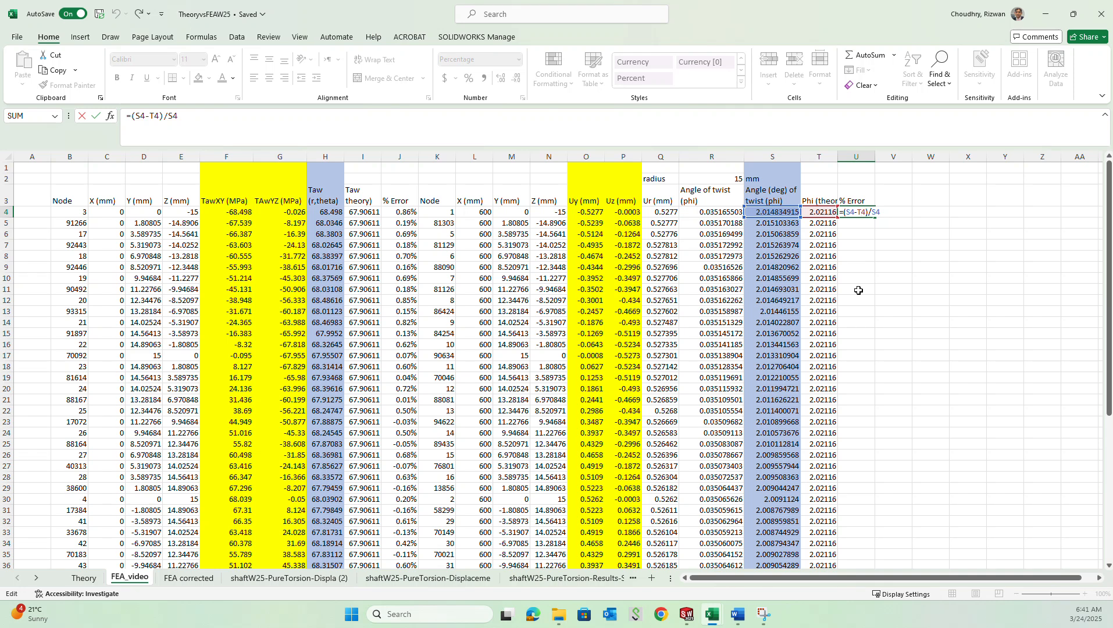
{"action": "key", "text": "Return"}
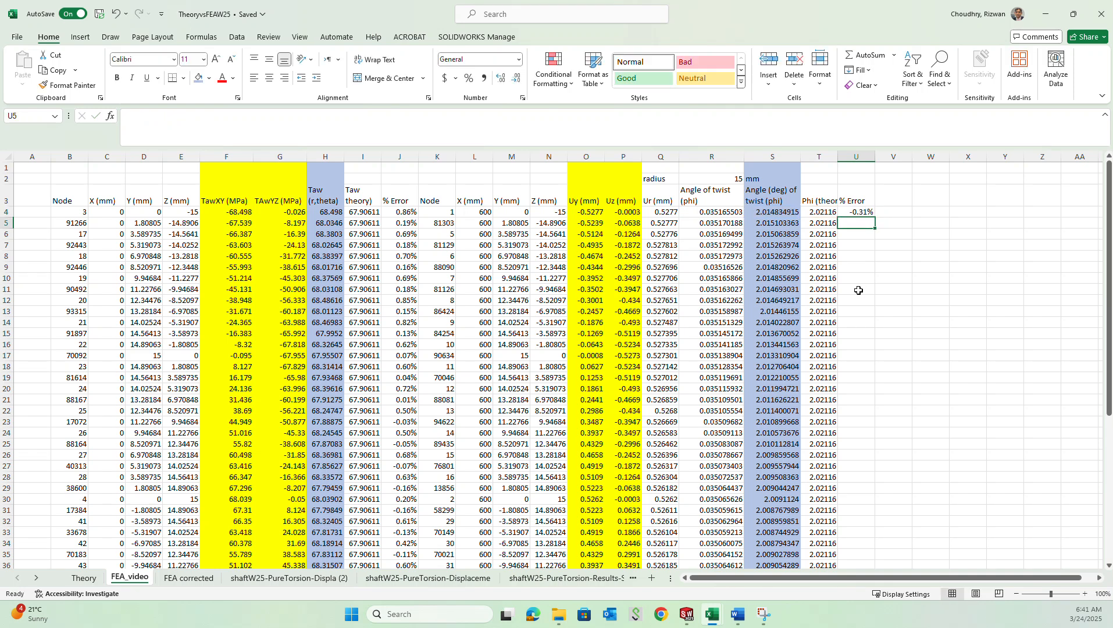
Step: Copy the angle of twist error in U4 down to all remaining node rows, U5:U55
{"action": "left_click", "coordinate": [859, 210]}
{"action": "right_click", "coordinate": [859, 212]}
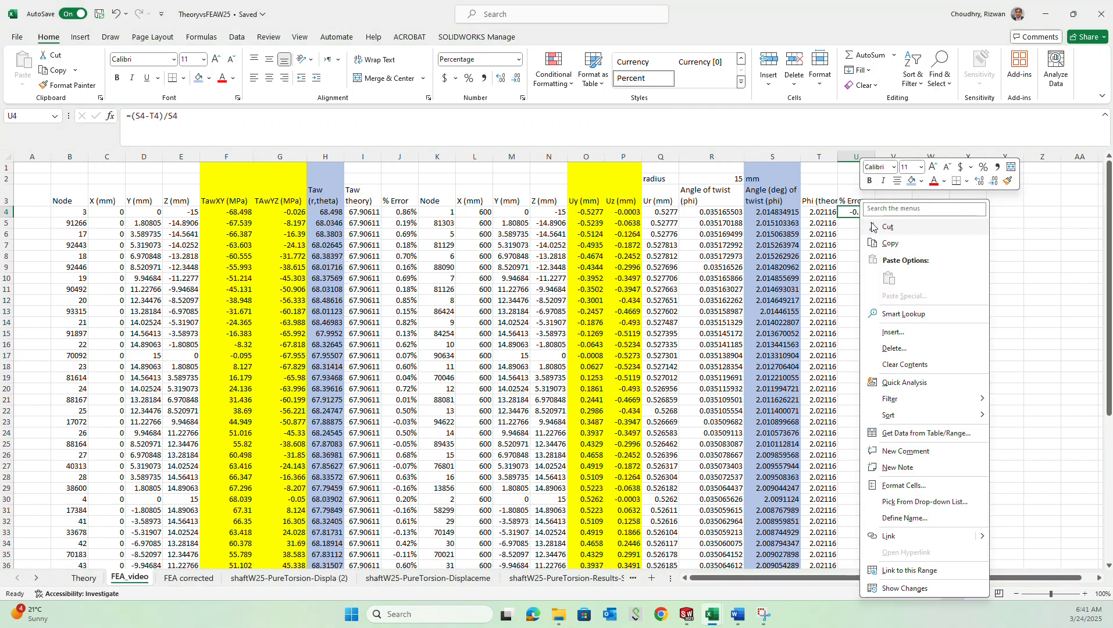
{"action": "left_click", "coordinate": [887, 239]}
{"action": "left_click_drag", "start_coordinate": [866, 224], "coordinate": [861, 542]}
{"action": "key", "text": "ctrl+v"}
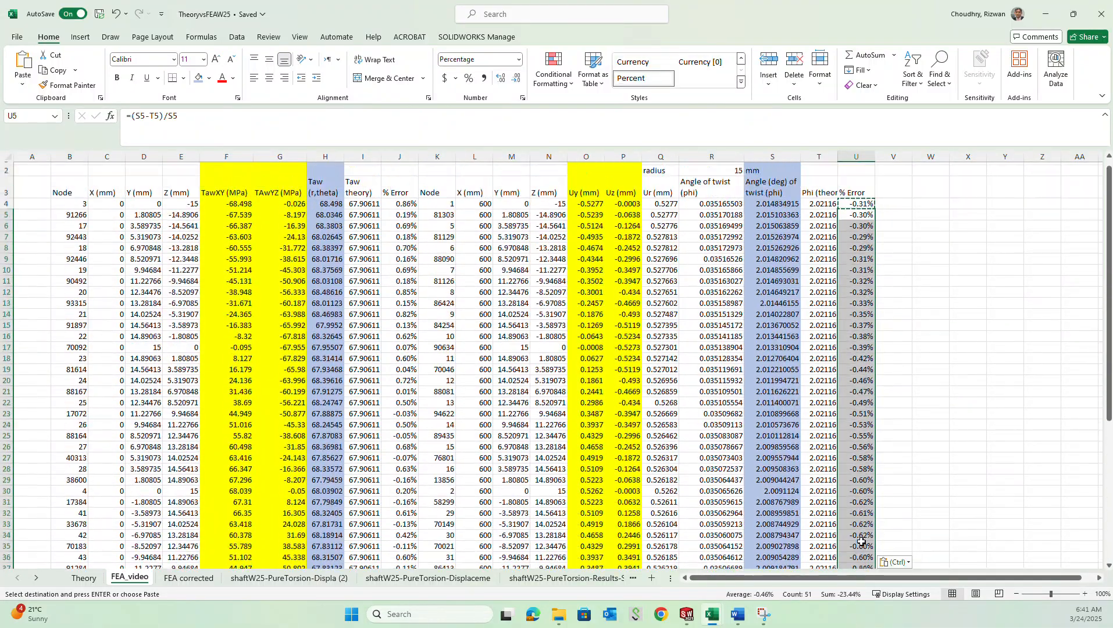
{"action": "left_click", "coordinate": [928, 469]}
{"action": "key", "text": "Escape"}
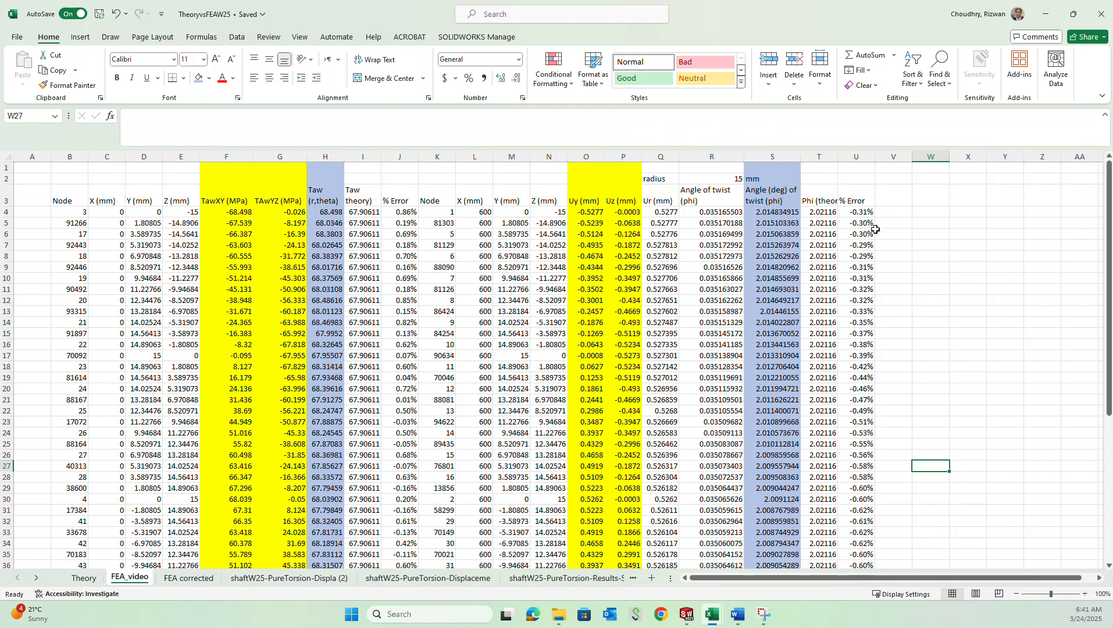
Step: Switch to the Word lab assignment and review the FEA results extraction instructions and the section 6 Theory and FEA comparison questions
{"action": "left_click", "coordinate": [735, 616]}
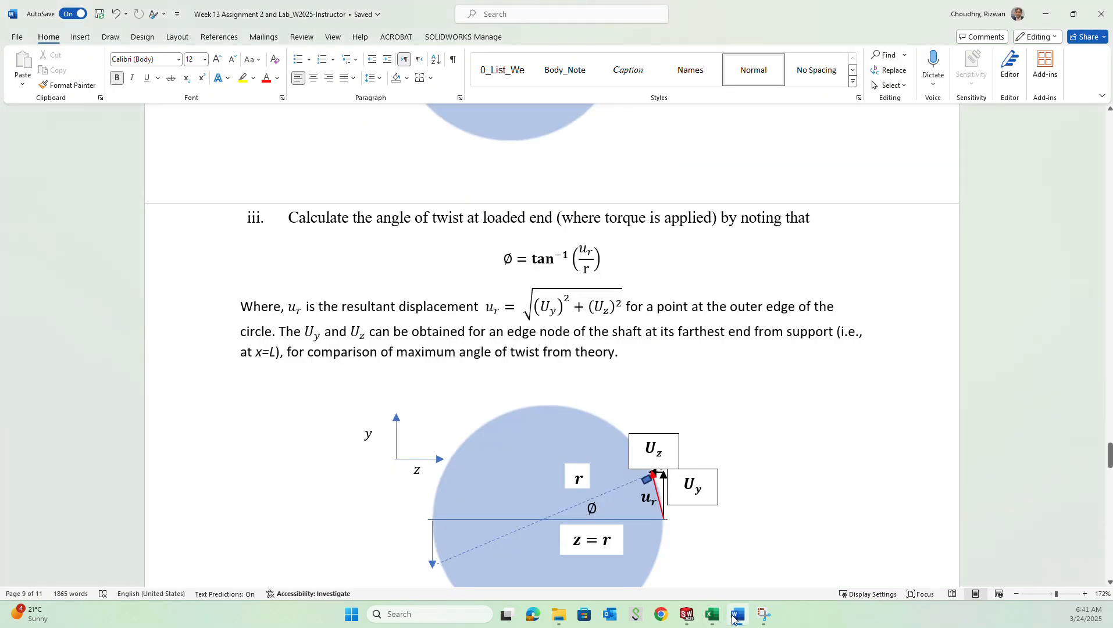
{"action": "scroll", "coordinate": [754, 362], "scroll_direction": "up", "scroll_amount": 9}
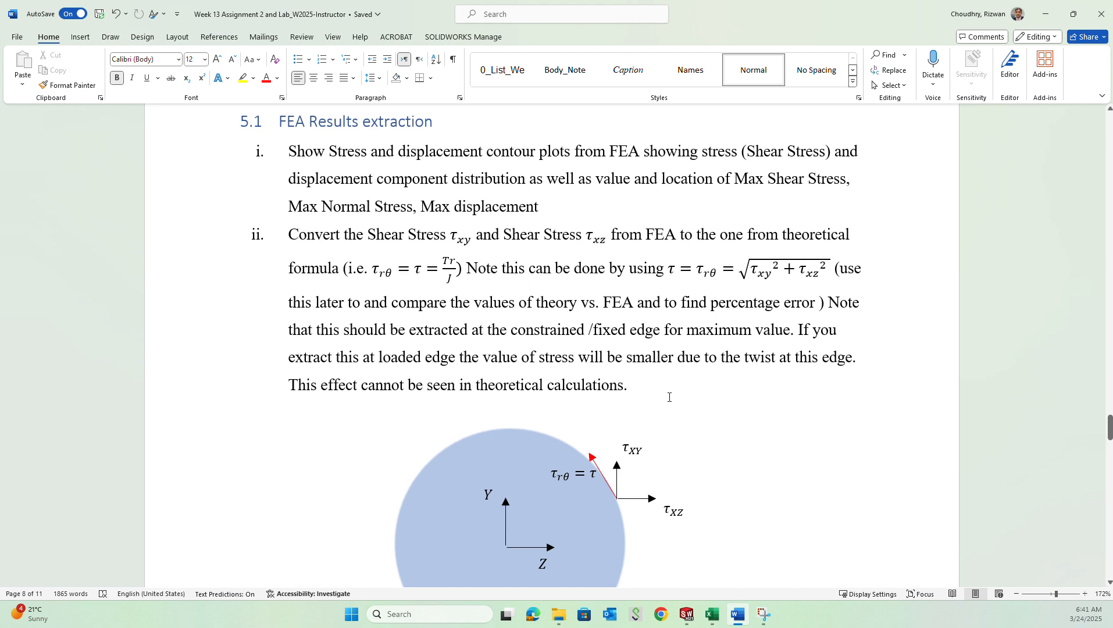
{"action": "scroll", "coordinate": [668, 397], "scroll_direction": "down", "scroll_amount": 10}
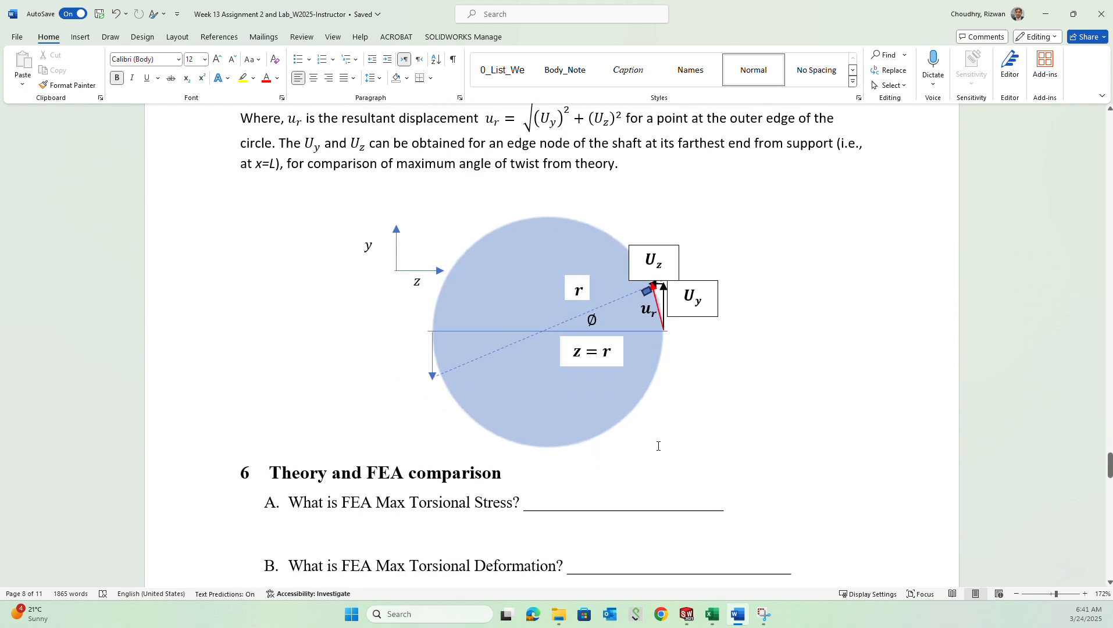
{"action": "scroll", "coordinate": [658, 447], "scroll_direction": "down", "scroll_amount": 2}
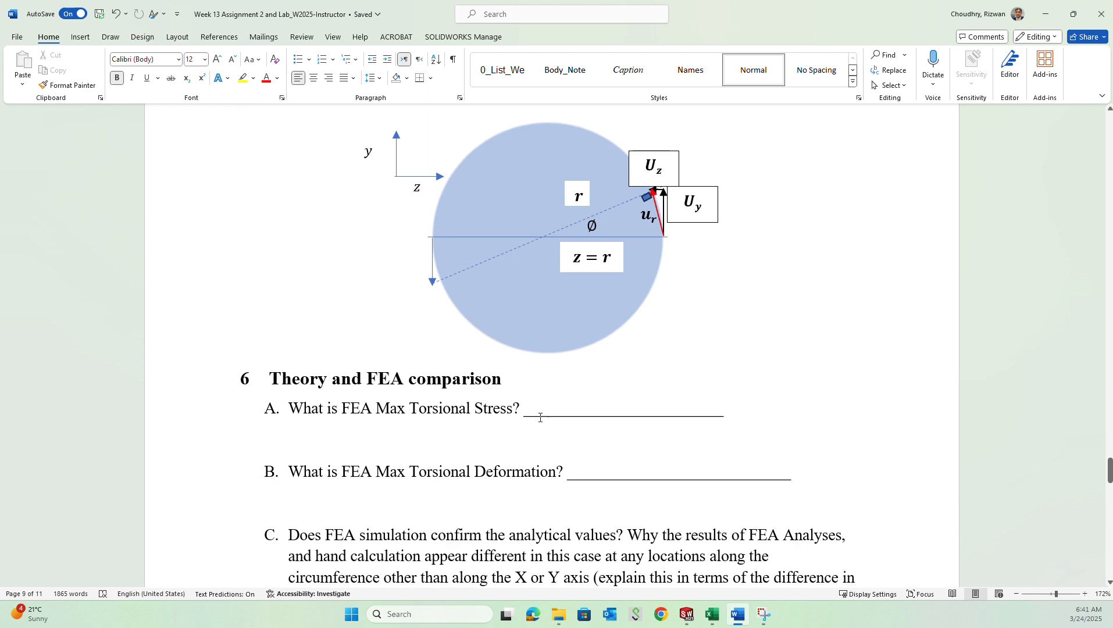
{"action": "scroll", "coordinate": [540, 417], "scroll_direction": "down", "scroll_amount": 5}
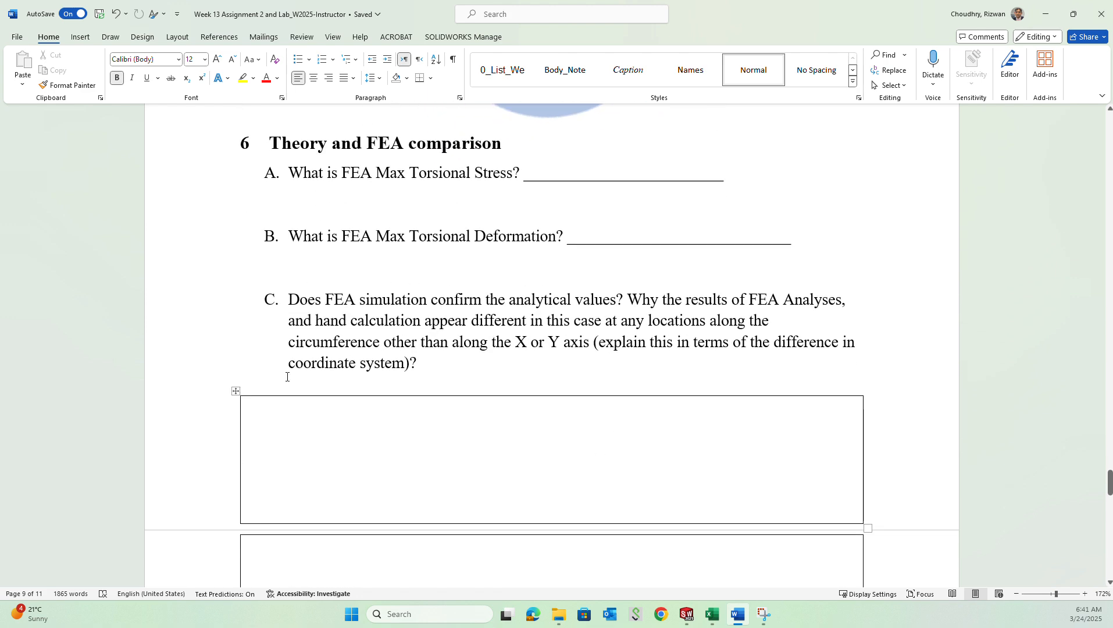